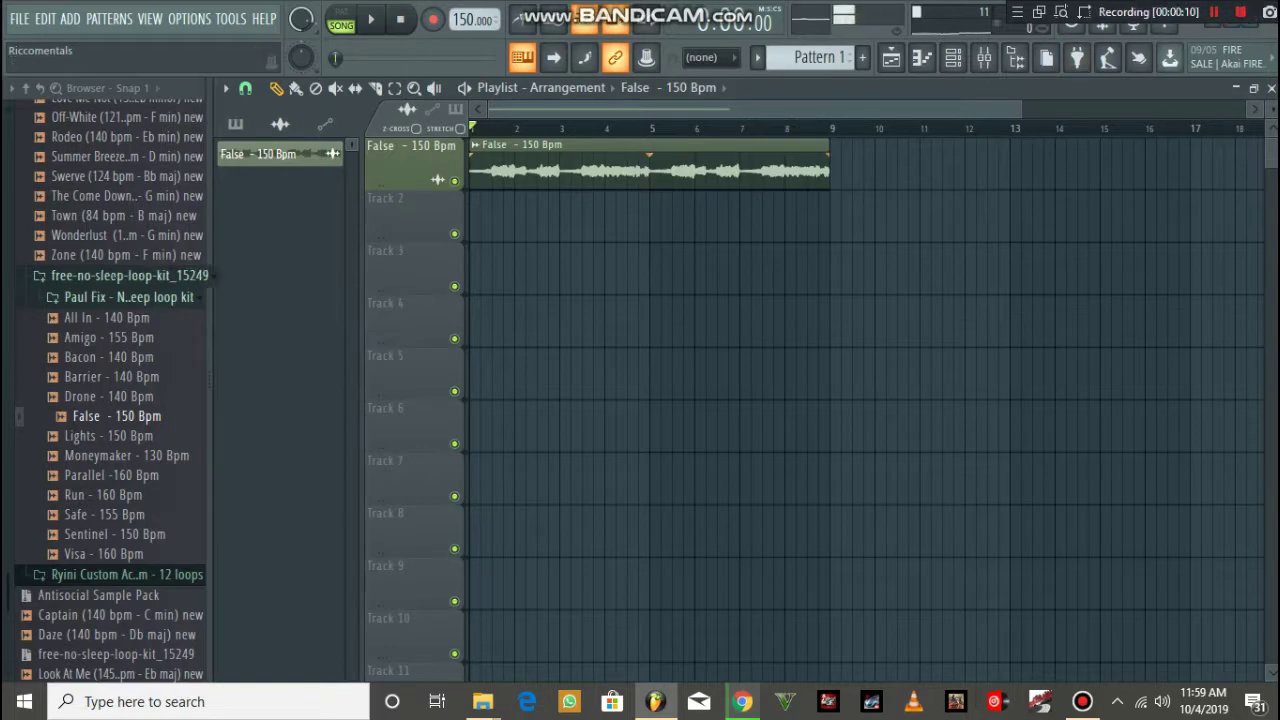
- Play the False - 150 Bpm loop and route its audio clip to mixer track 5
scroll(110, 380, "up", 15)
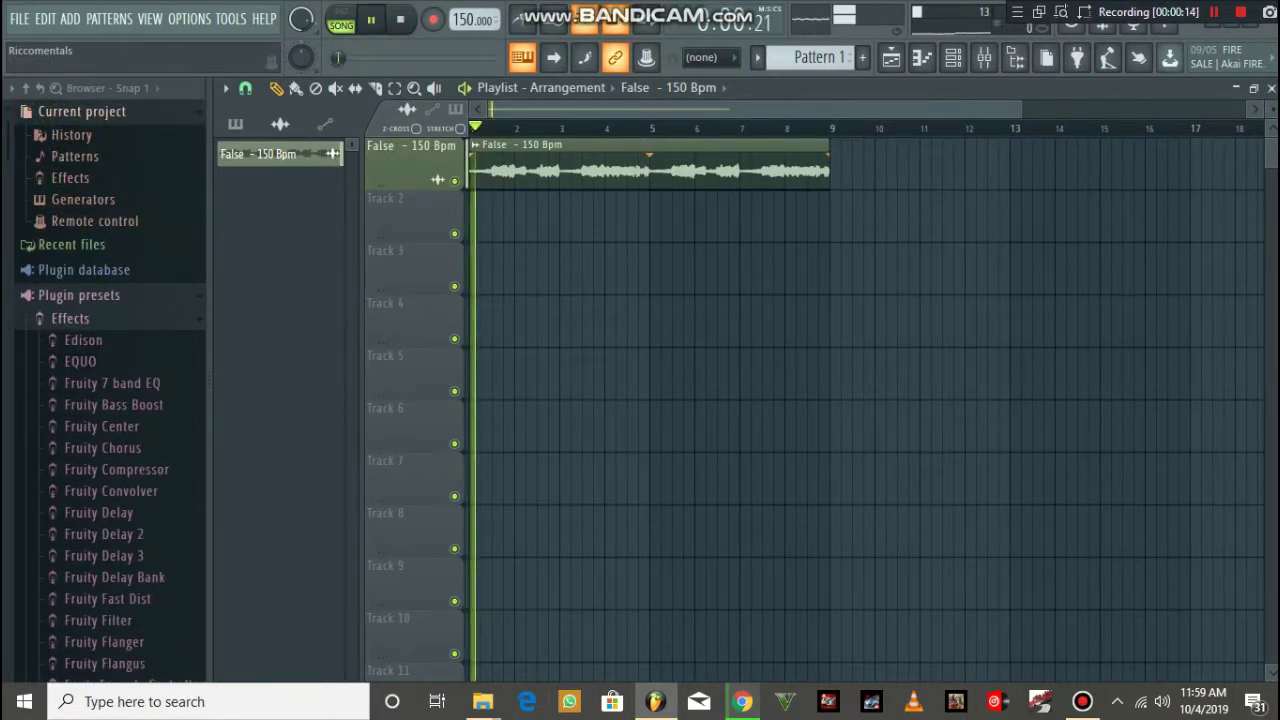
left_click(984, 58)
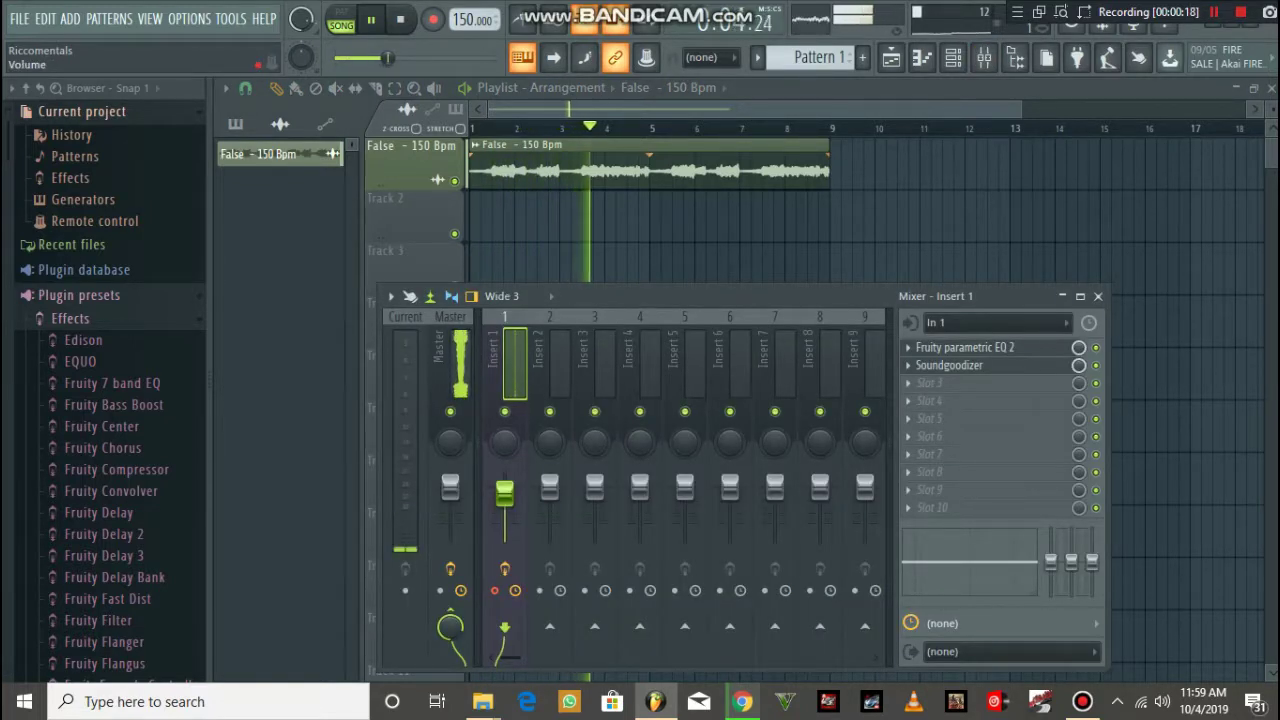
double_click(728, 170)
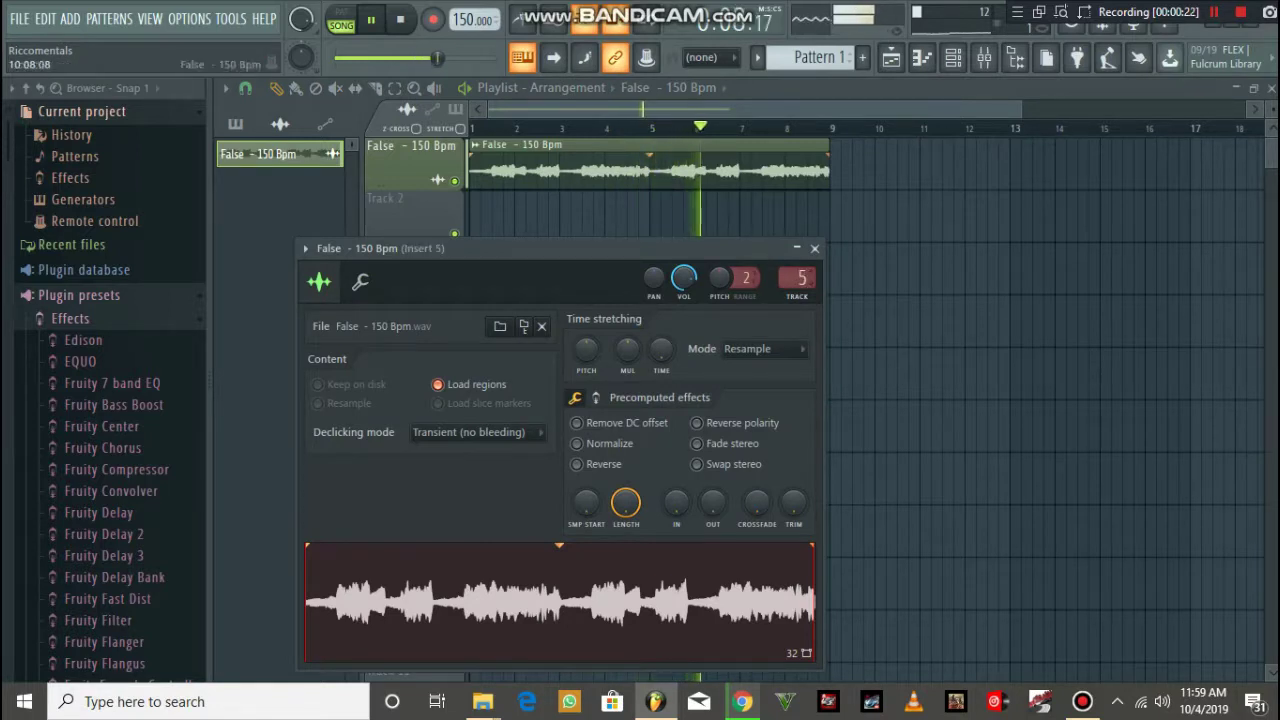
key("F9")
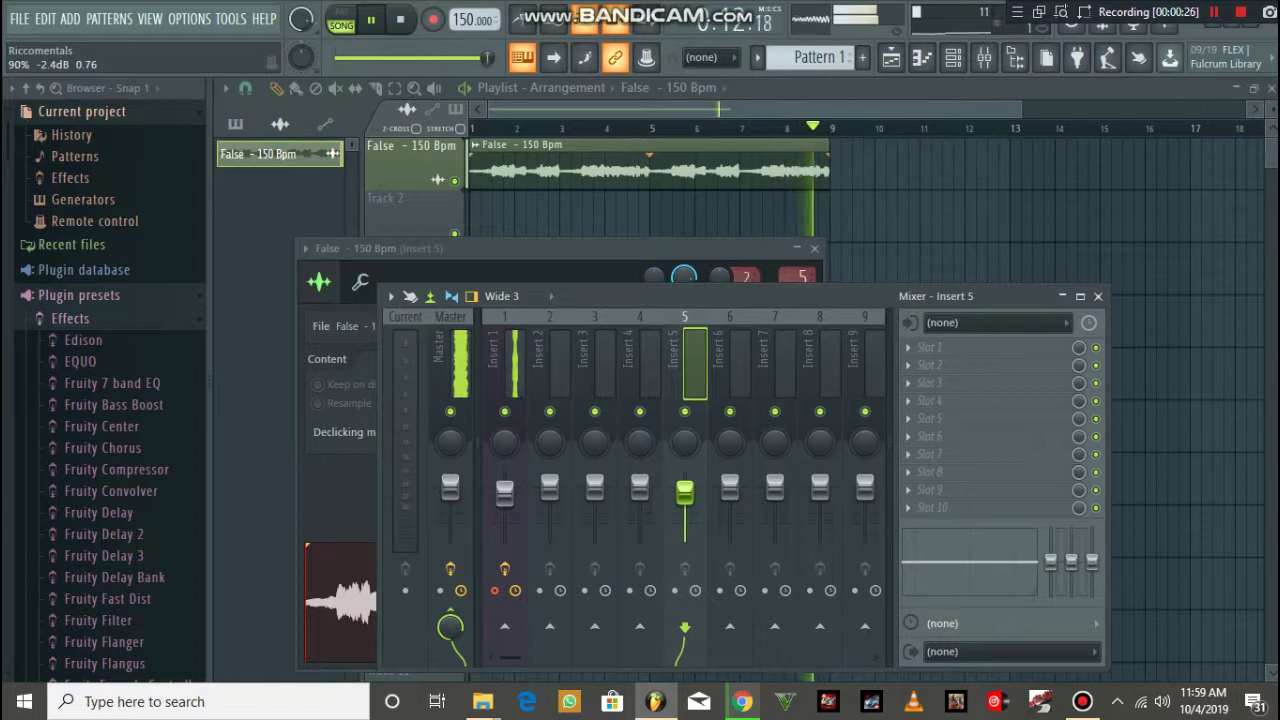
- Add X HIH HAT (12) from the XXXTENTACION Drum Kit's X HI HATS folder as a channel routed to mixer track 6
scroll(100, 300, "down", 20)
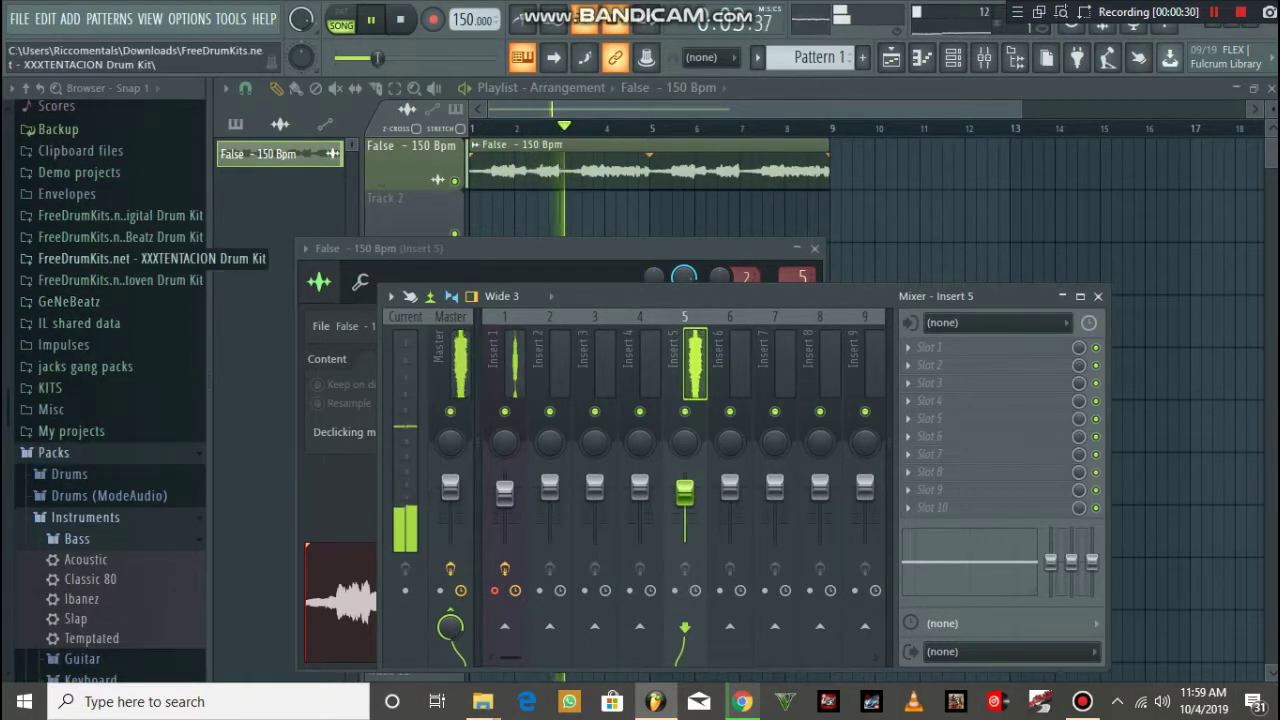
left_click(118, 258)
left_click(78, 264)
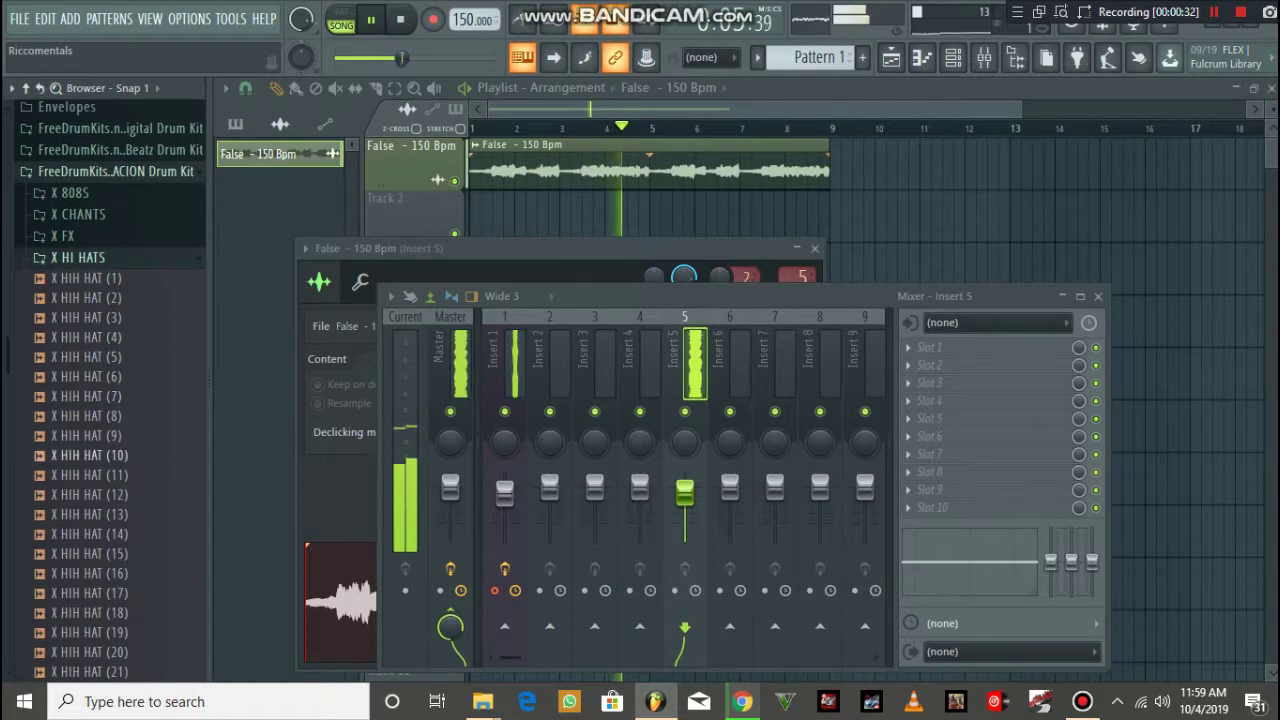
left_click(953, 57)
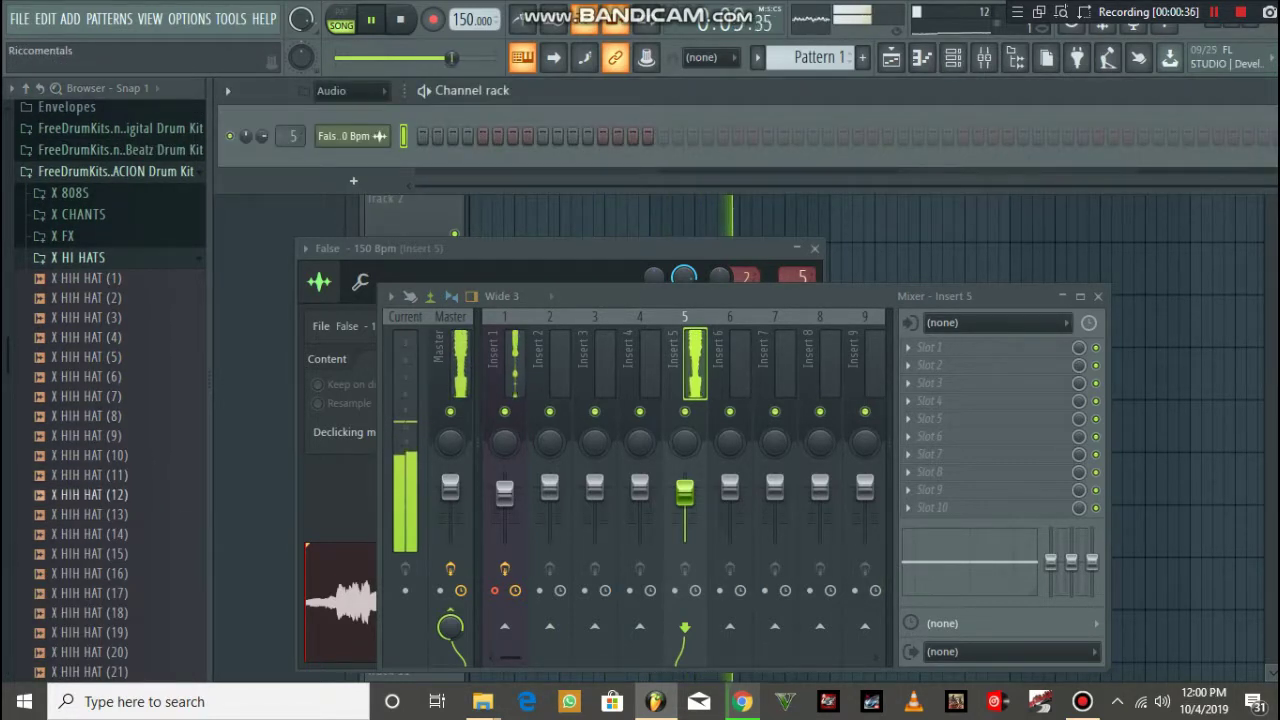
left_click(90, 495)
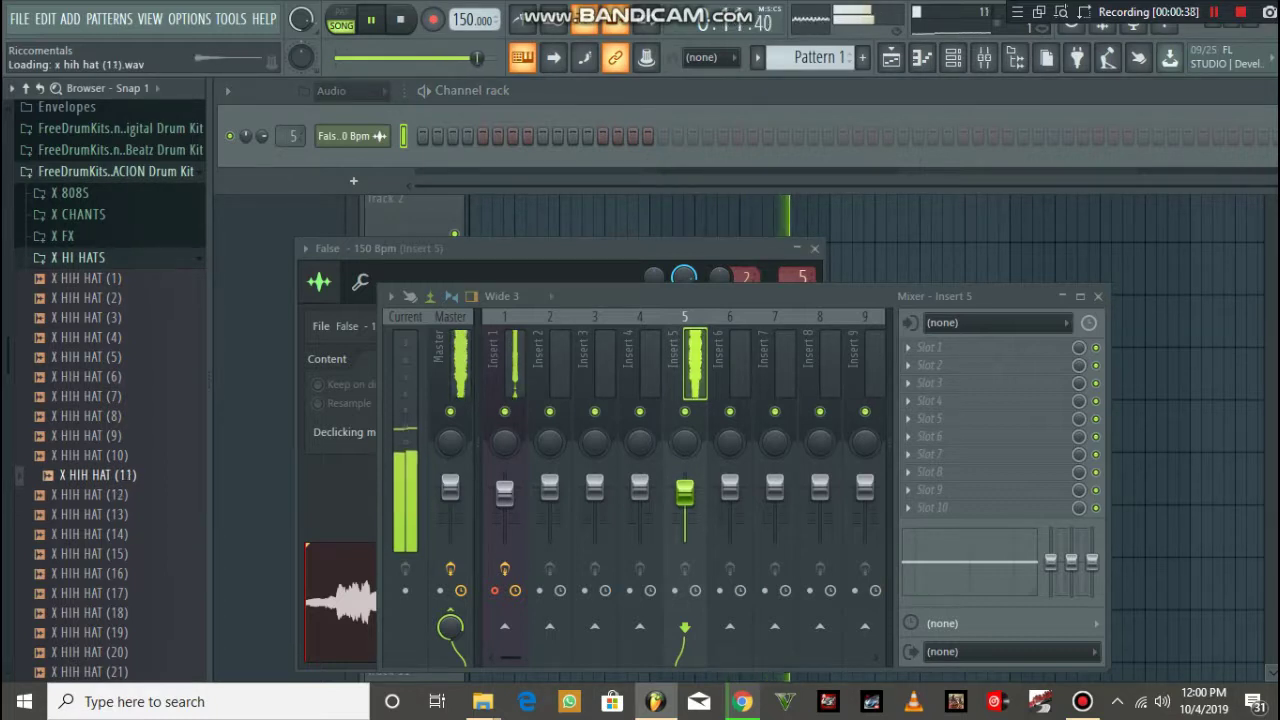
left_click_drag(205, 368, 292, 240)
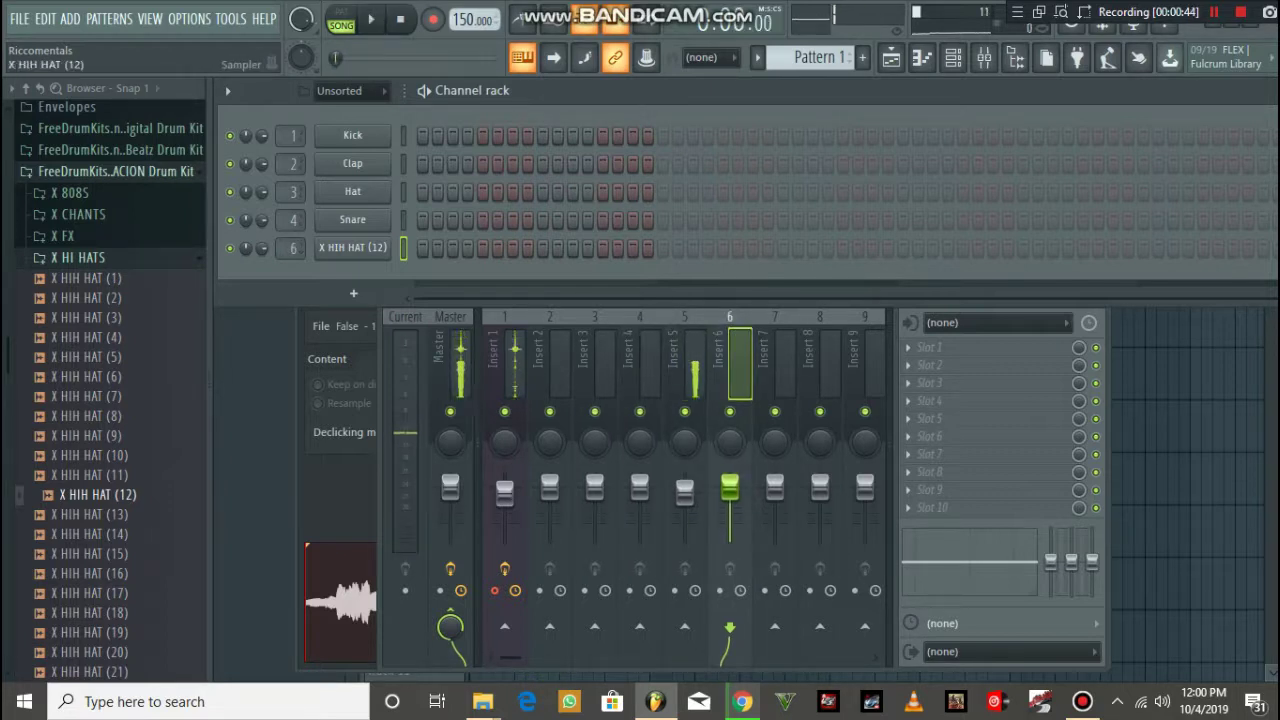
- Cut the silence at the start of the X HIH HAT (12) sample in Edison and load the trimmed version into its channel
left_click(352, 248)
right_click(440, 608)
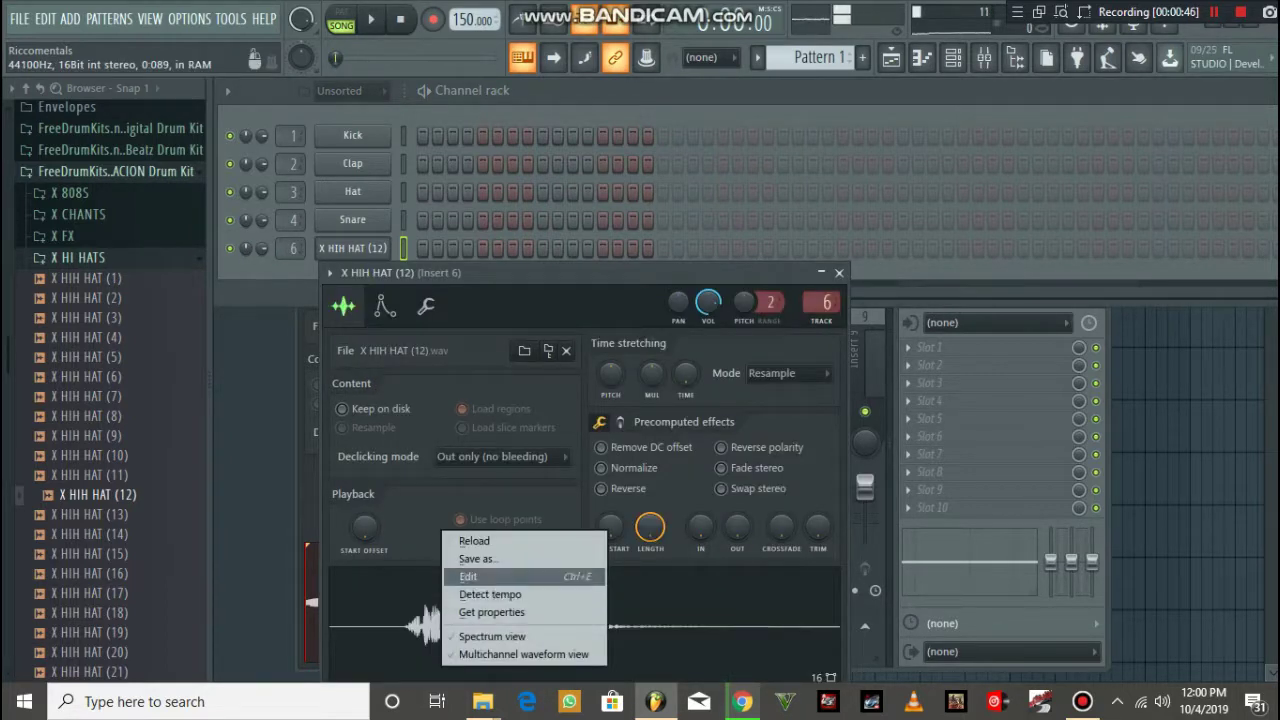
left_click(470, 576)
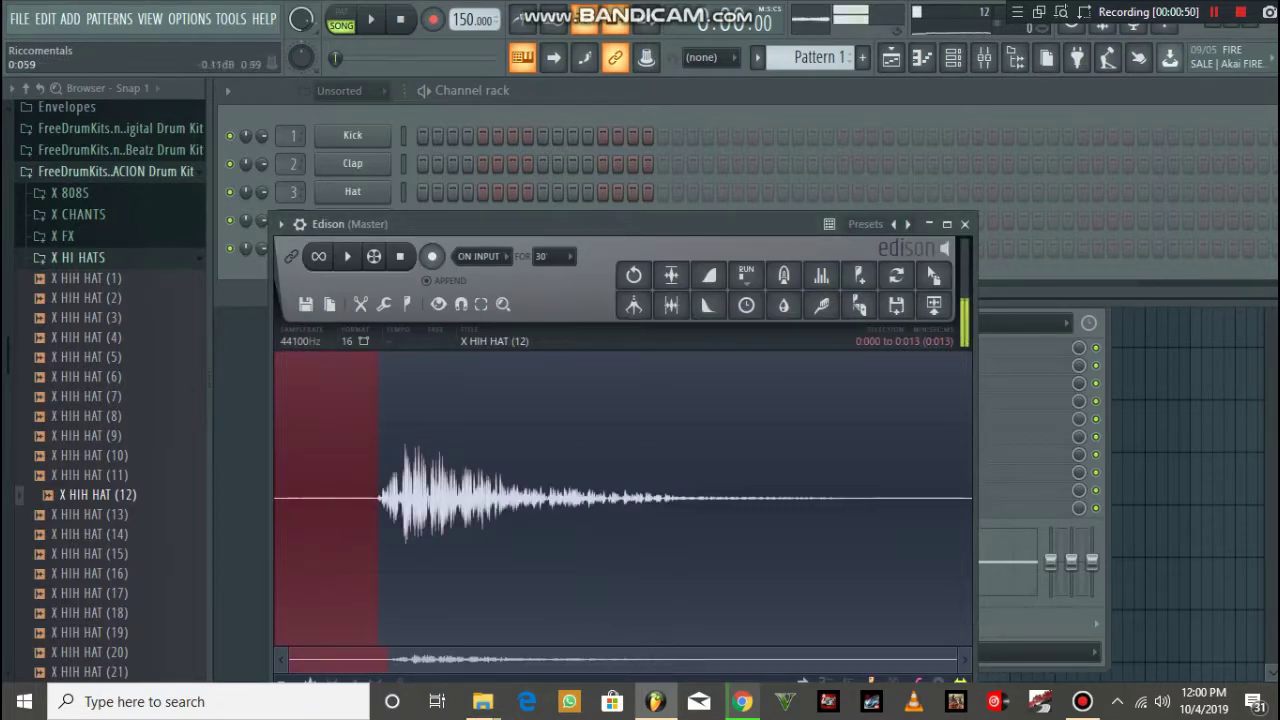
left_click(360, 304)
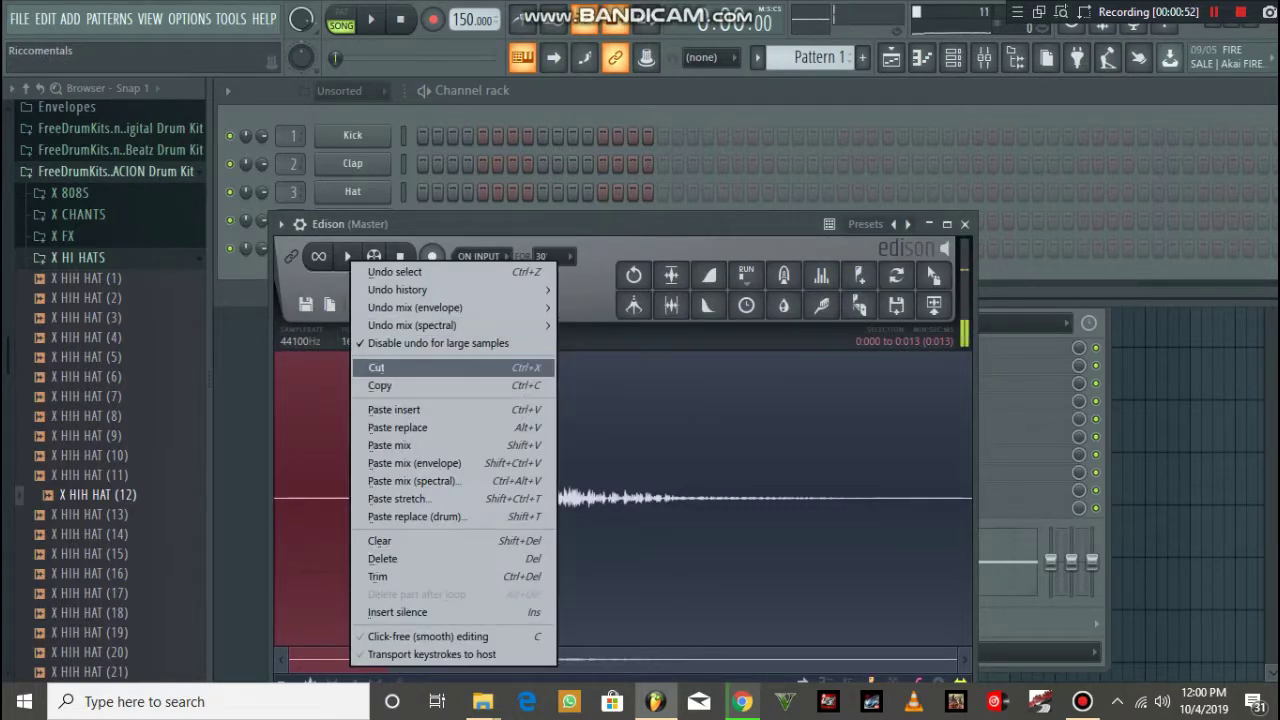
left_click(376, 367)
left_click_drag(934, 276, 390, 526)
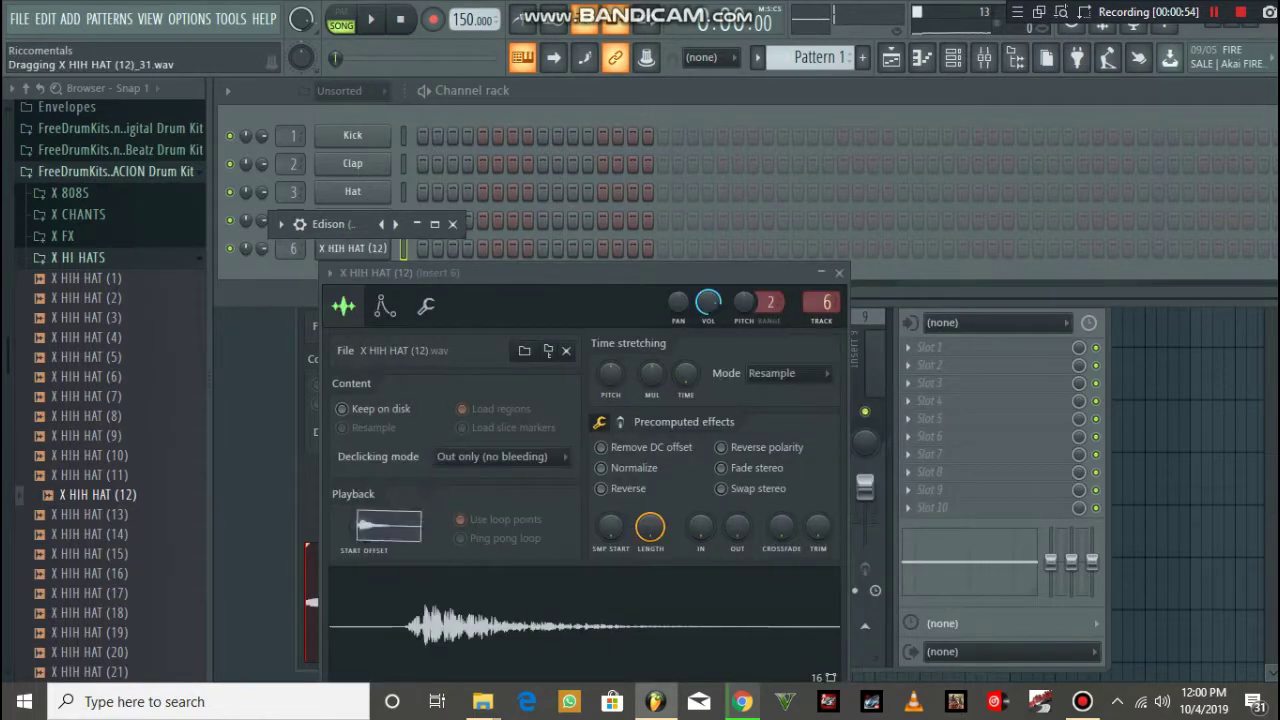
left_click_drag(477, 635, 475, 643)
left_click(600, 108)
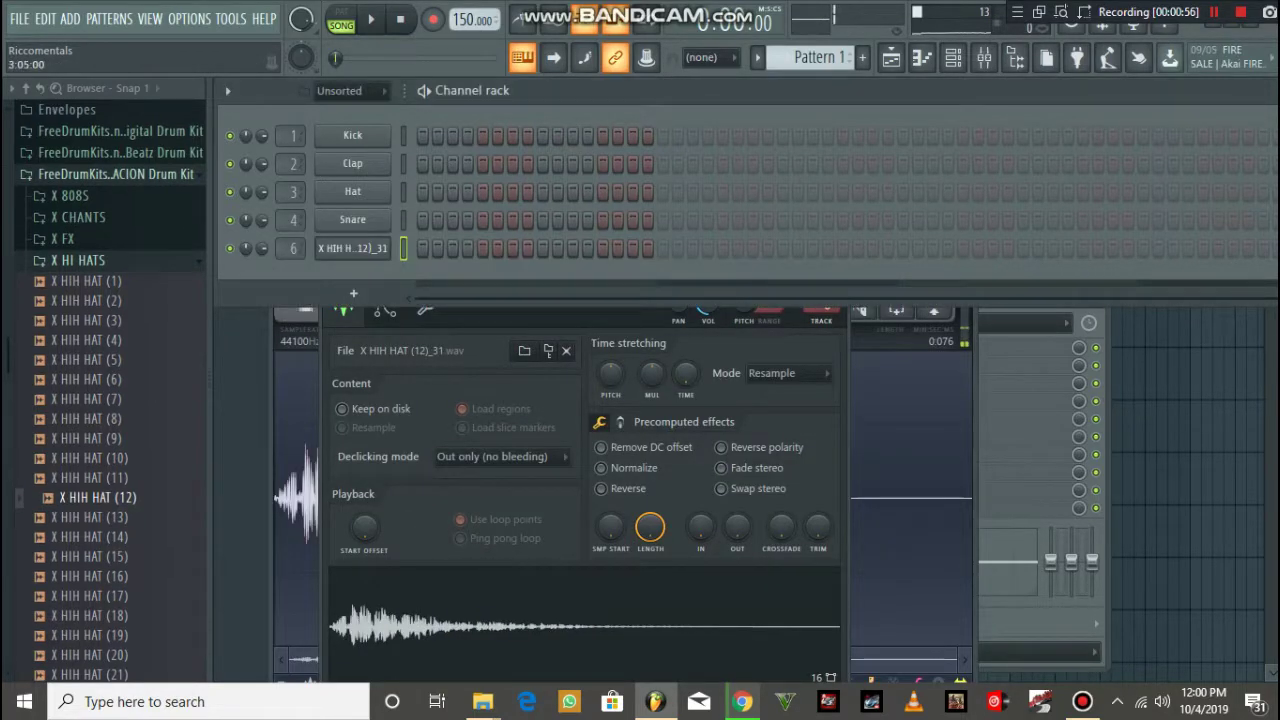
- Place two consecutive four-bar Pattern 1 clips on playlist track 3, covering bars 1 to 8
left_click(891, 58)
left_click(652, 88)
left_click(681, 158)
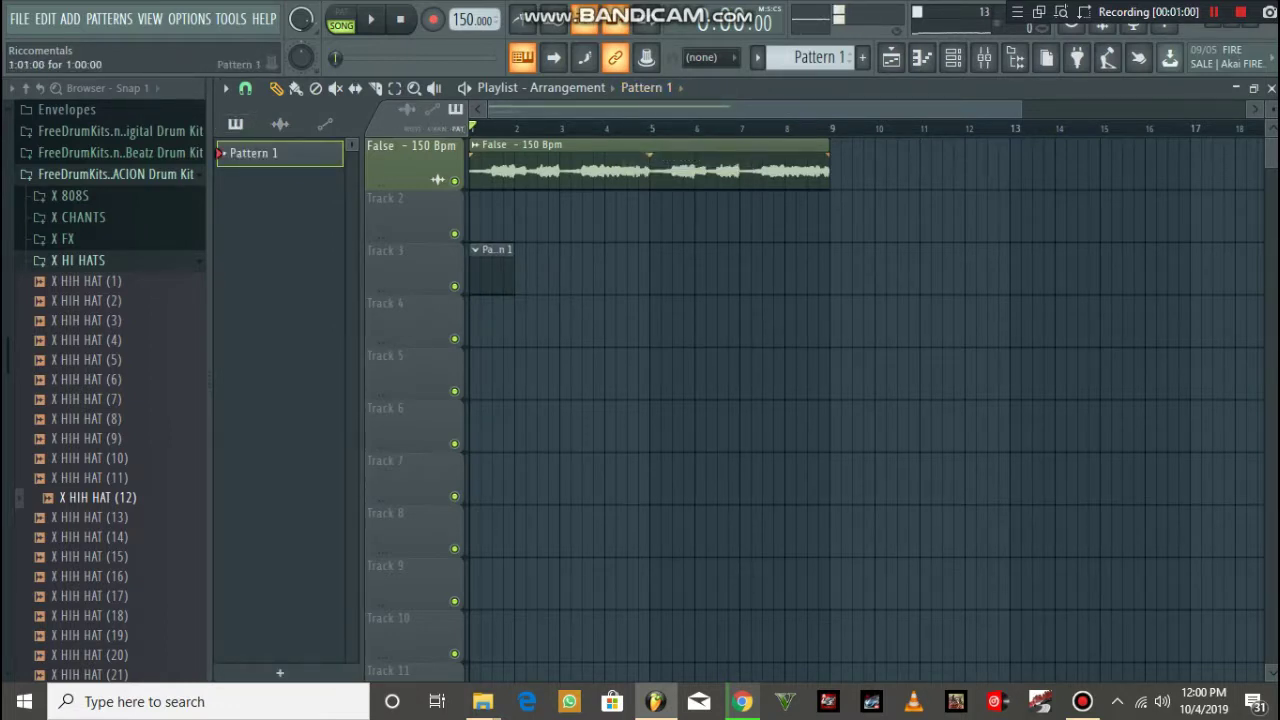
left_click_drag(513, 272, 637, 272)
left_click(667, 270)
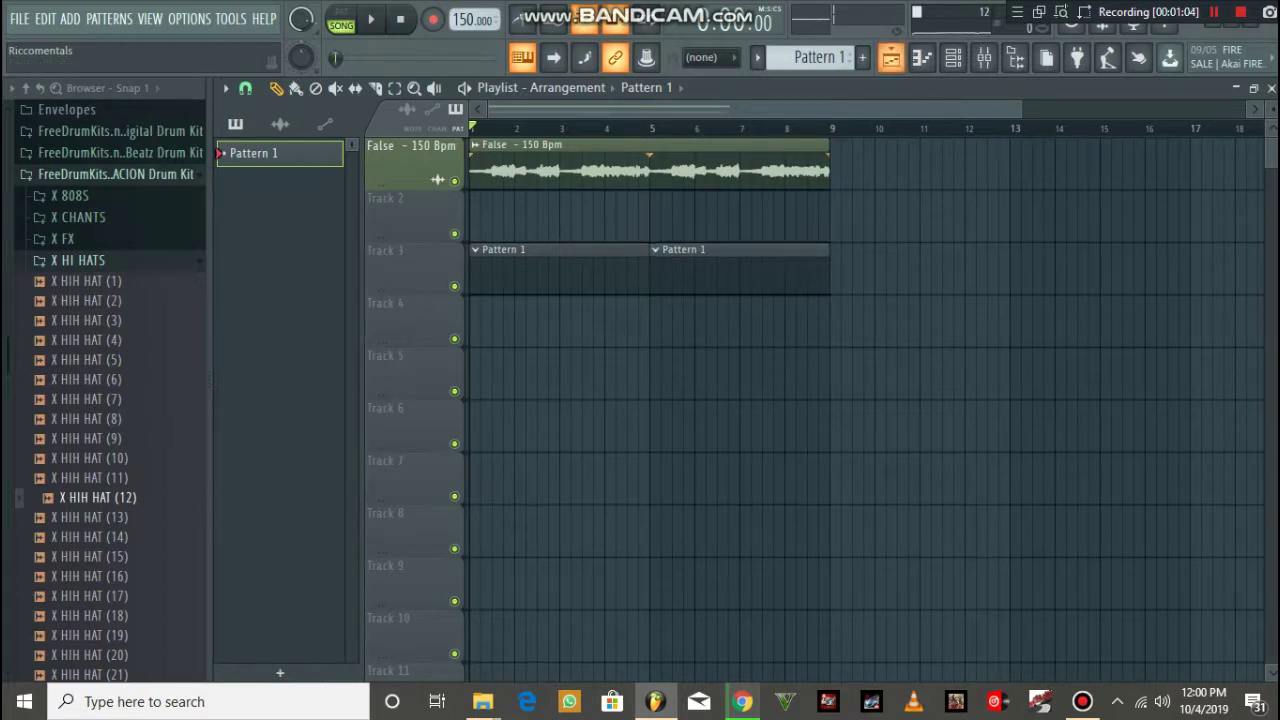
- In the trimmed hi-hat's piano roll, add C5 notes at the start of bar 1, step 13 of bar 1 and the start of bar 2
left_click(953, 57)
right_click(380, 248)
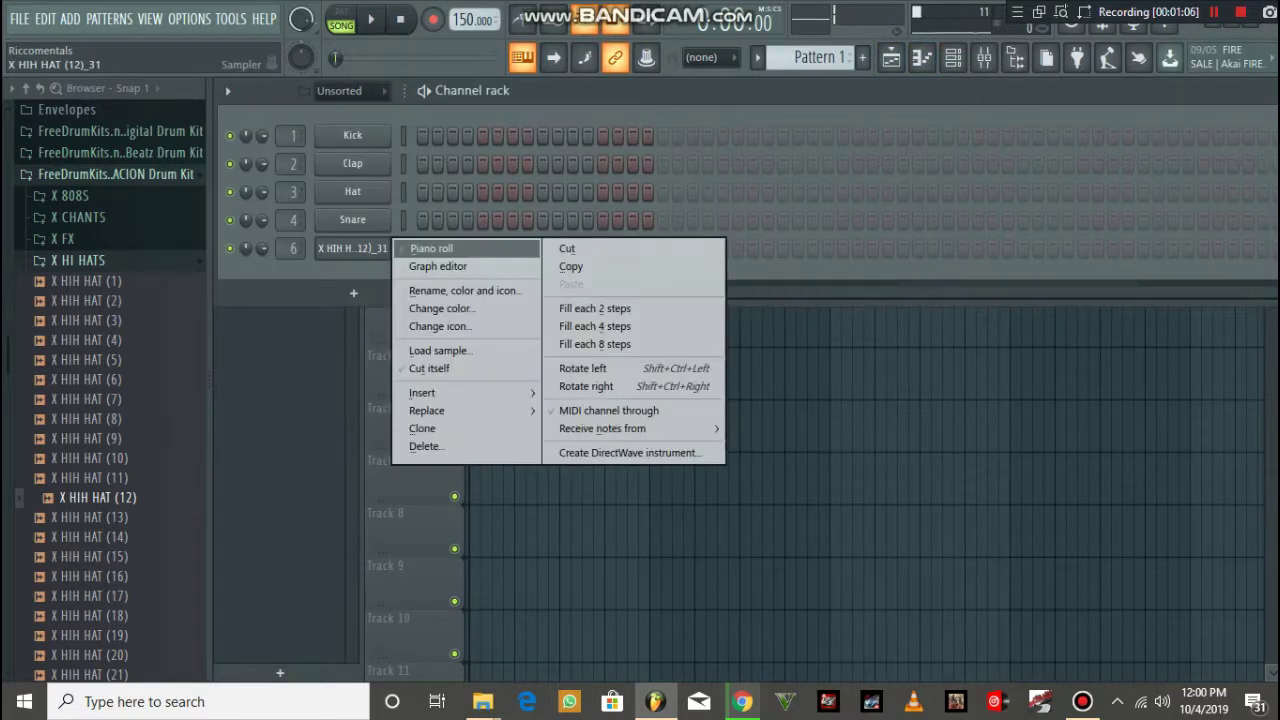
left_click(420, 248)
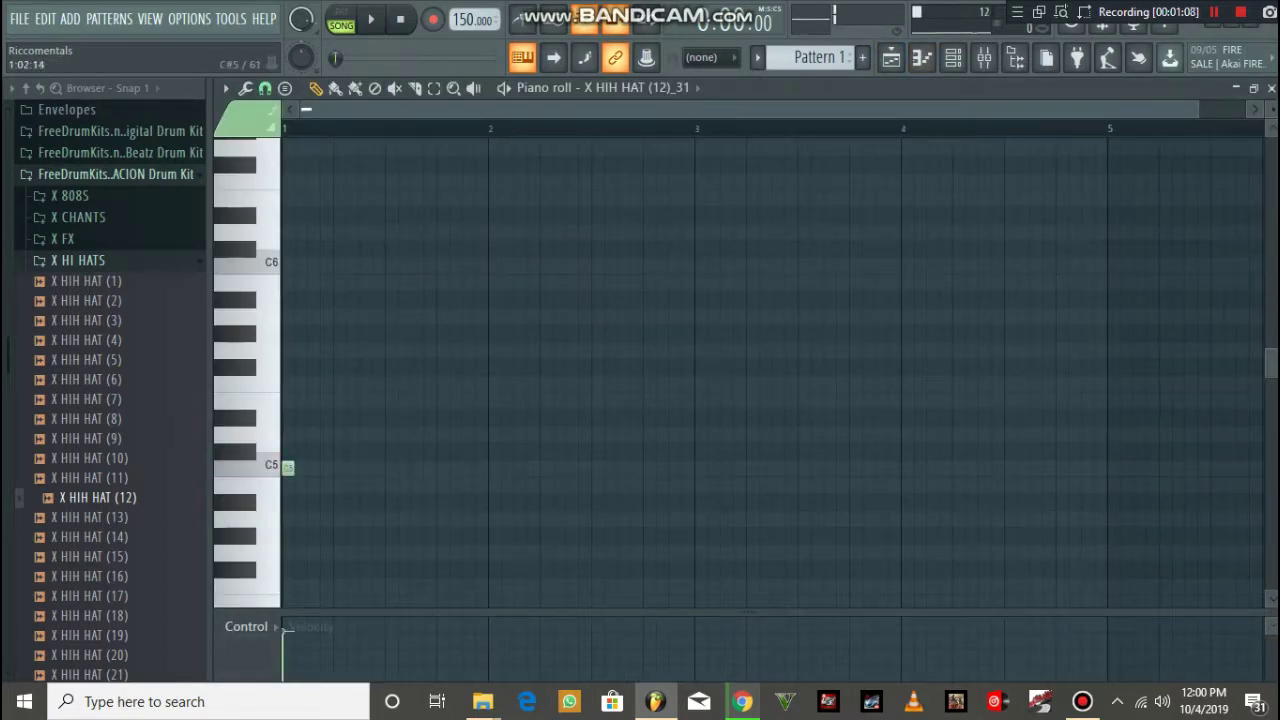
key("space")
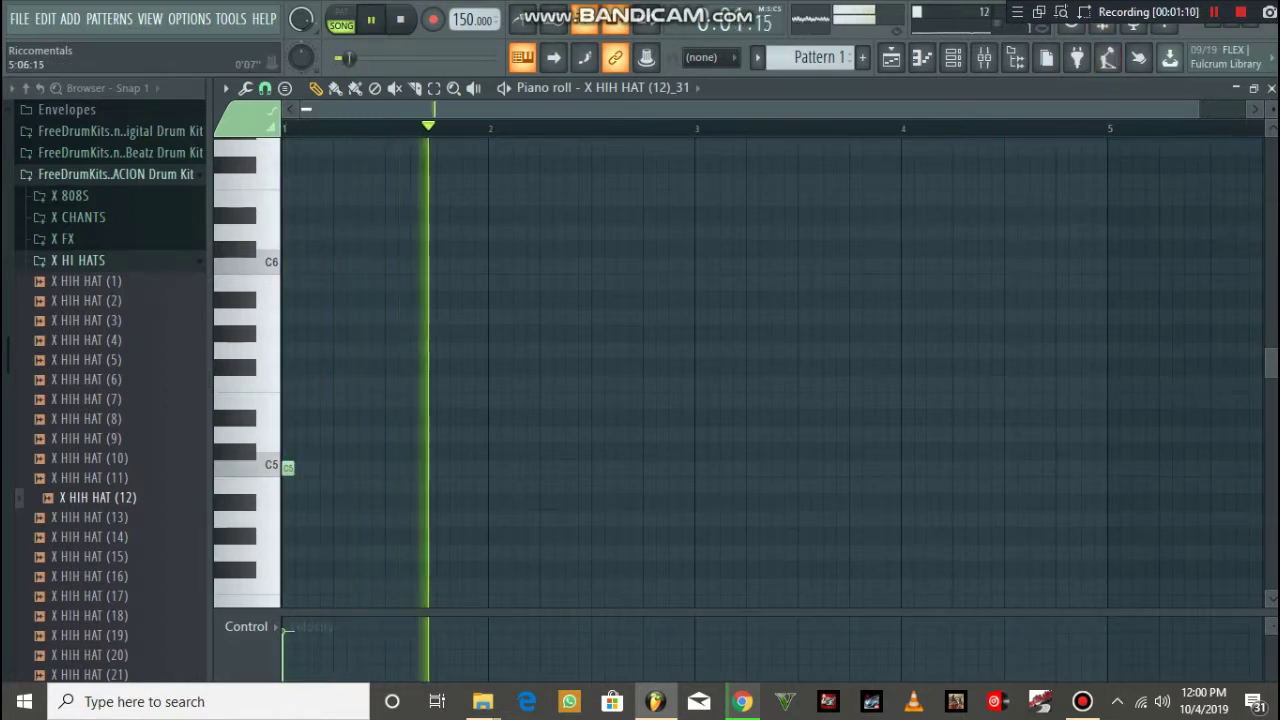
key("space")
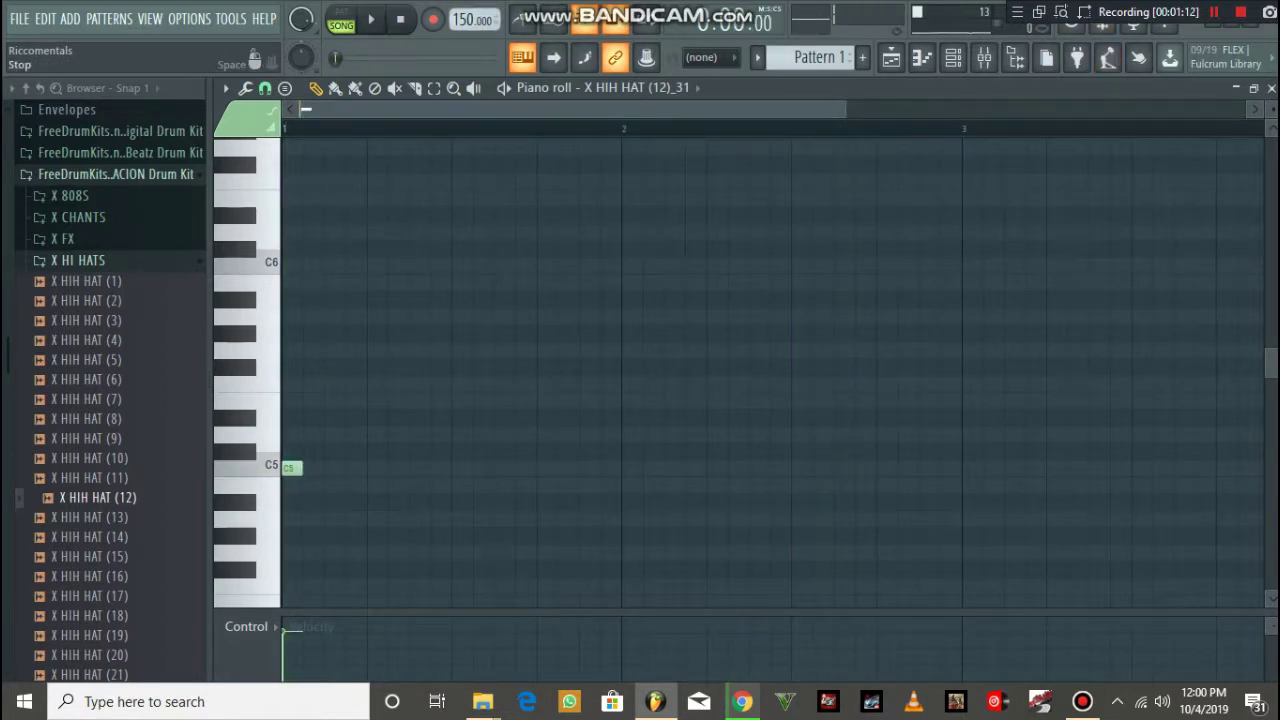
key("space")
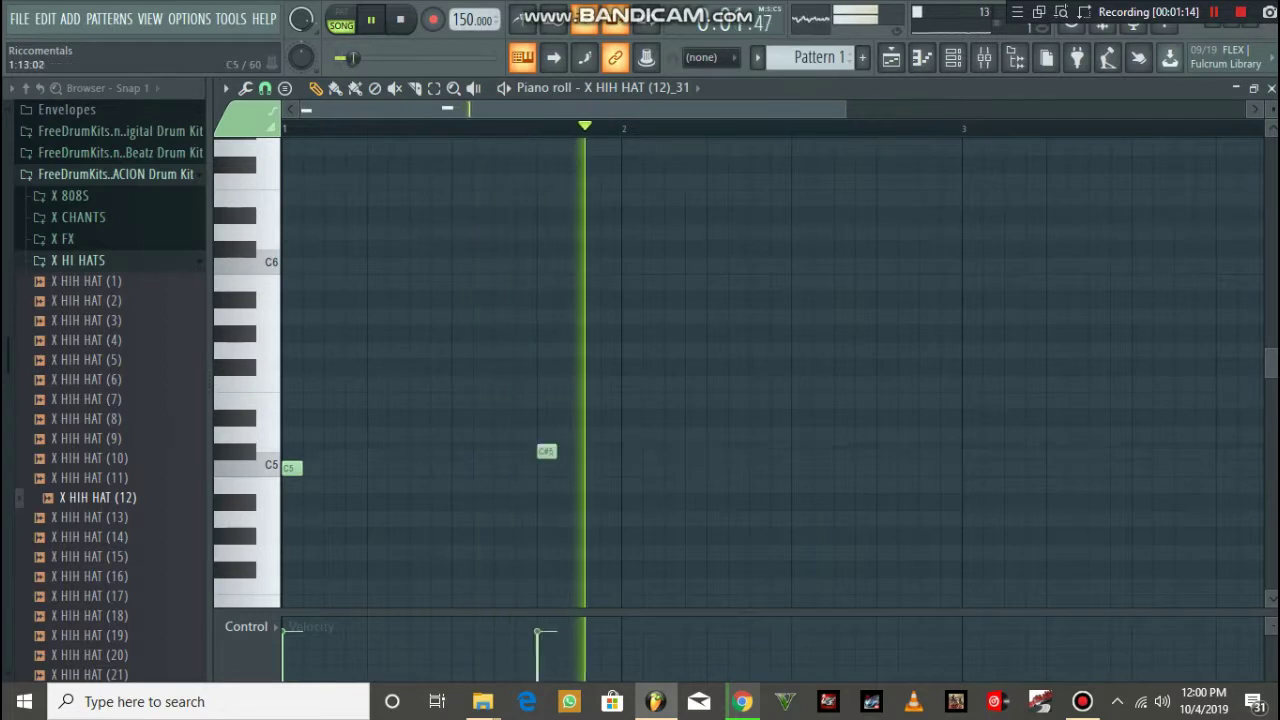
left_click(546, 468)
left_click(631, 468)
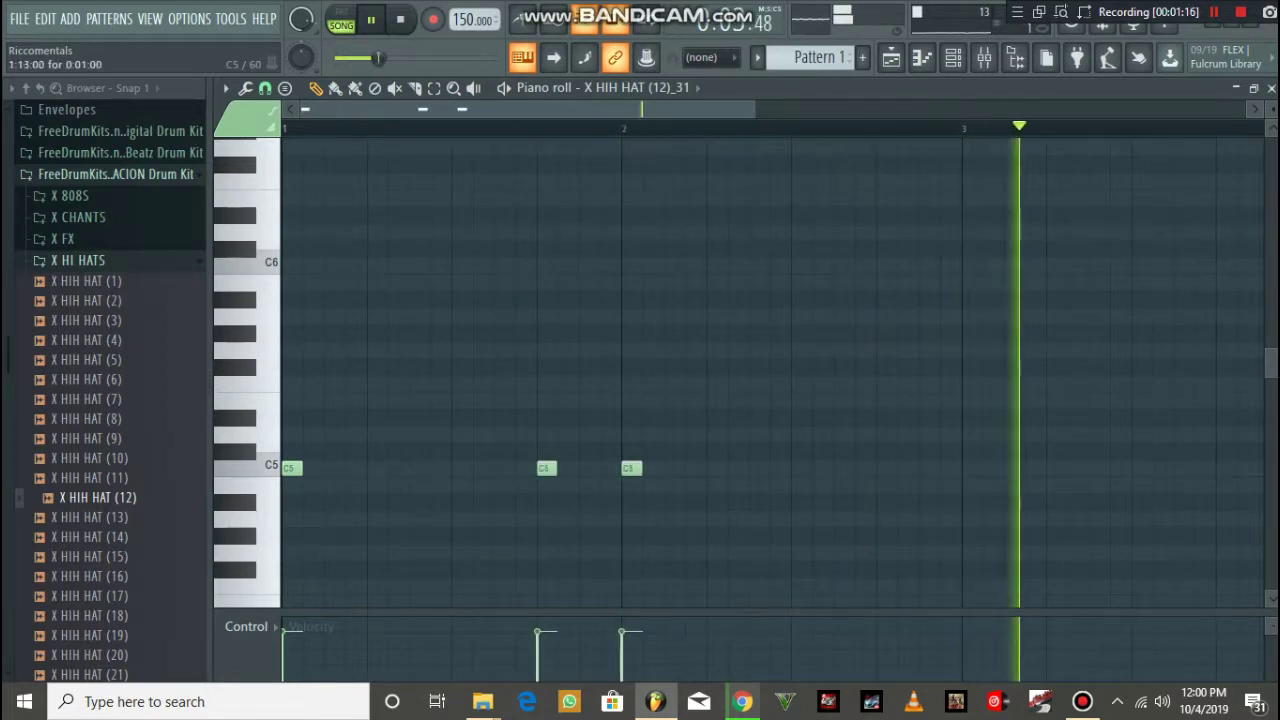
- Lengthen the middle C5 note to two steps, audition it at different positions and settle it at step 13 of bar 1
left_click_drag(546, 468, 589, 468)
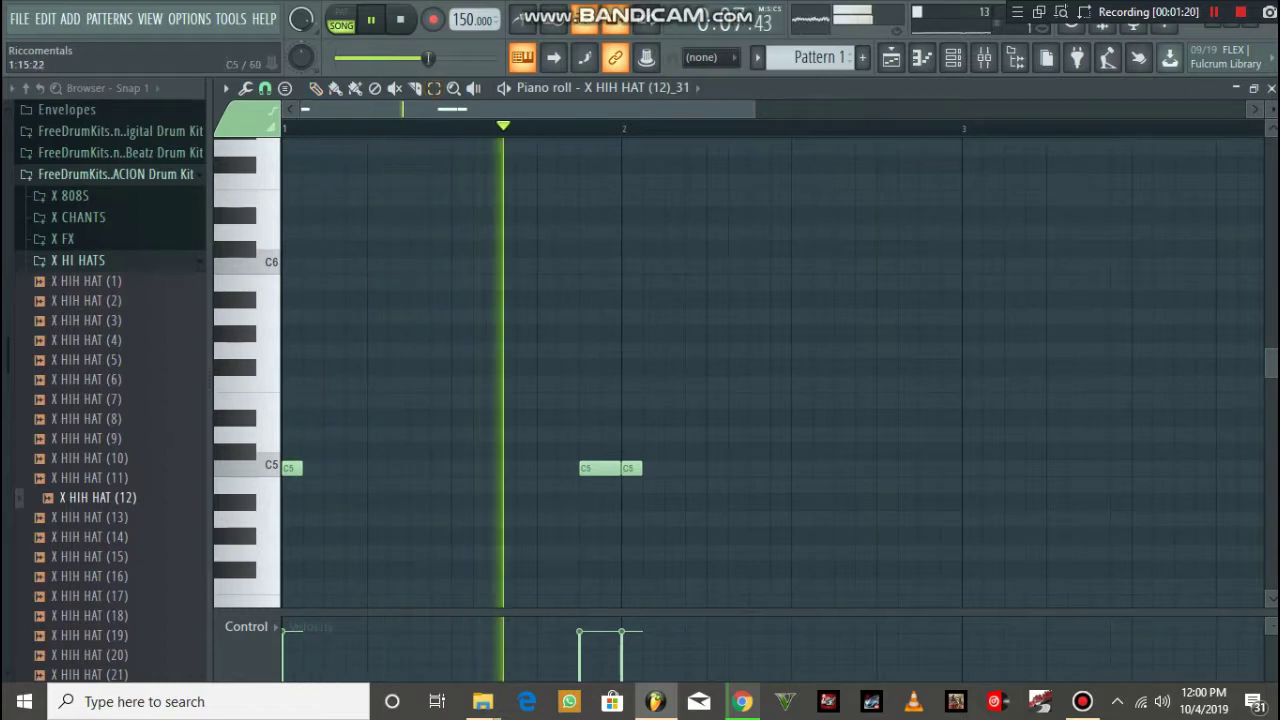
key("space")
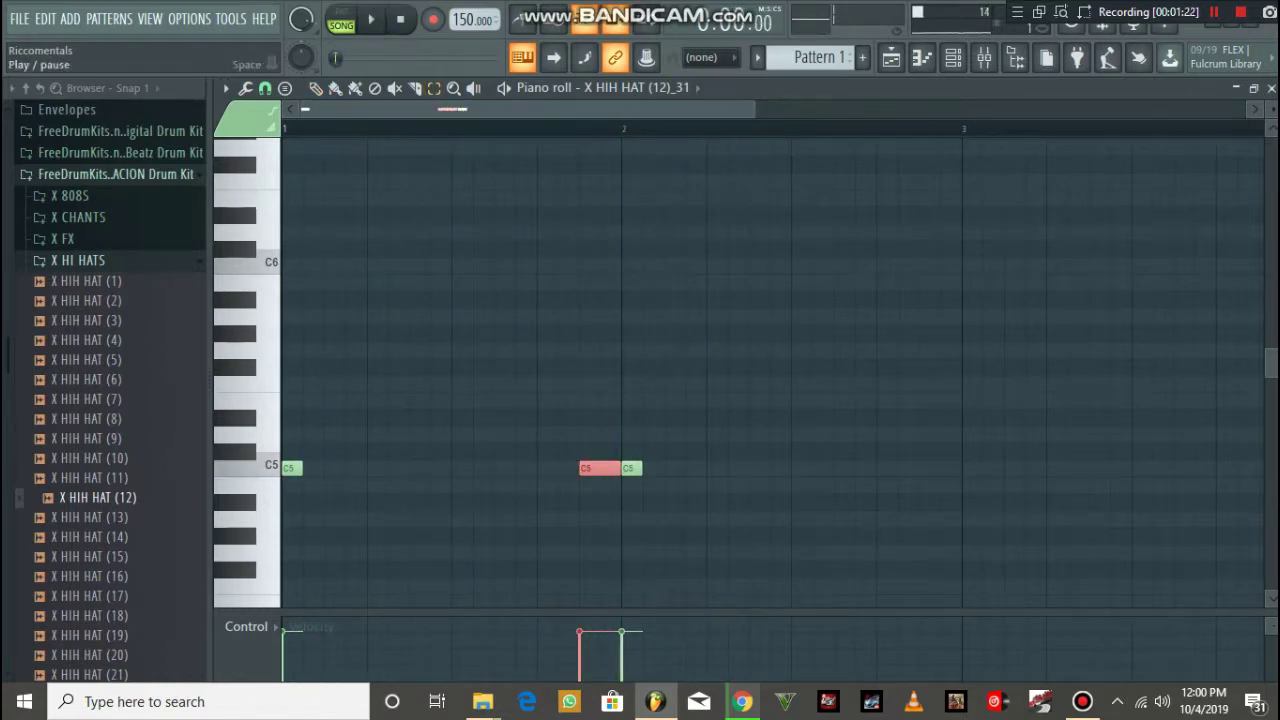
key("space")
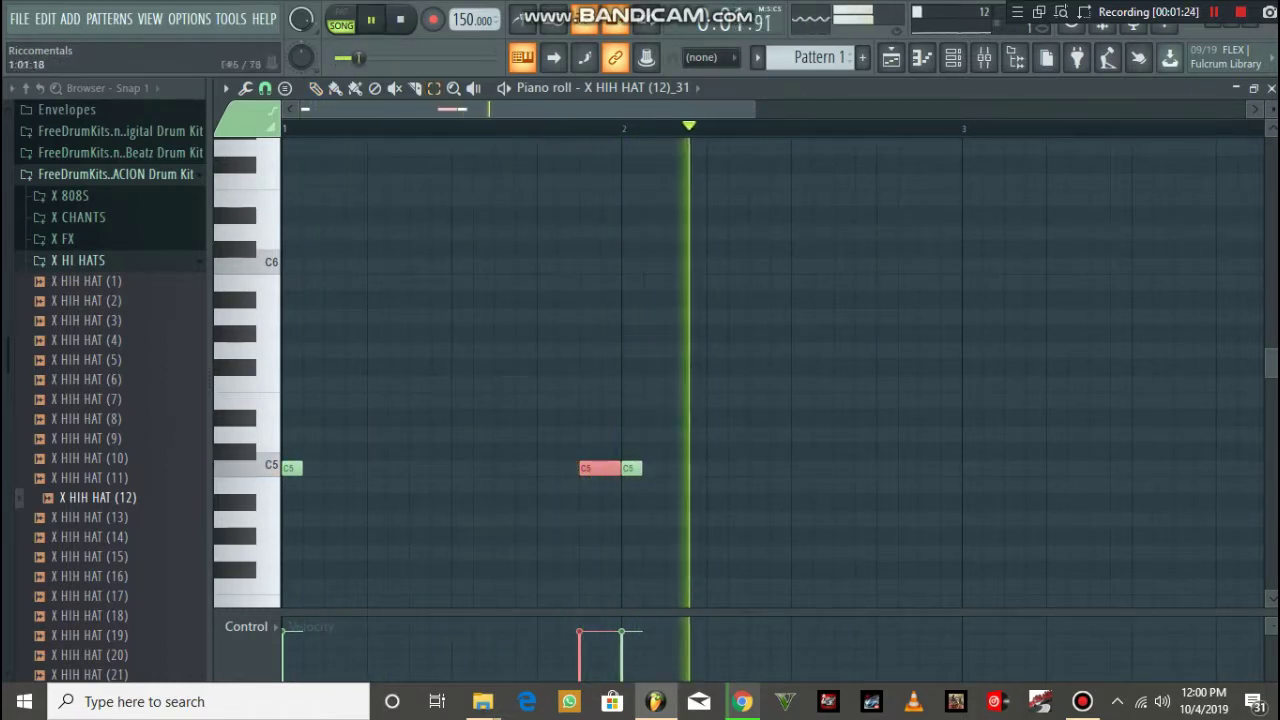
left_click_drag(595, 468, 510, 468)
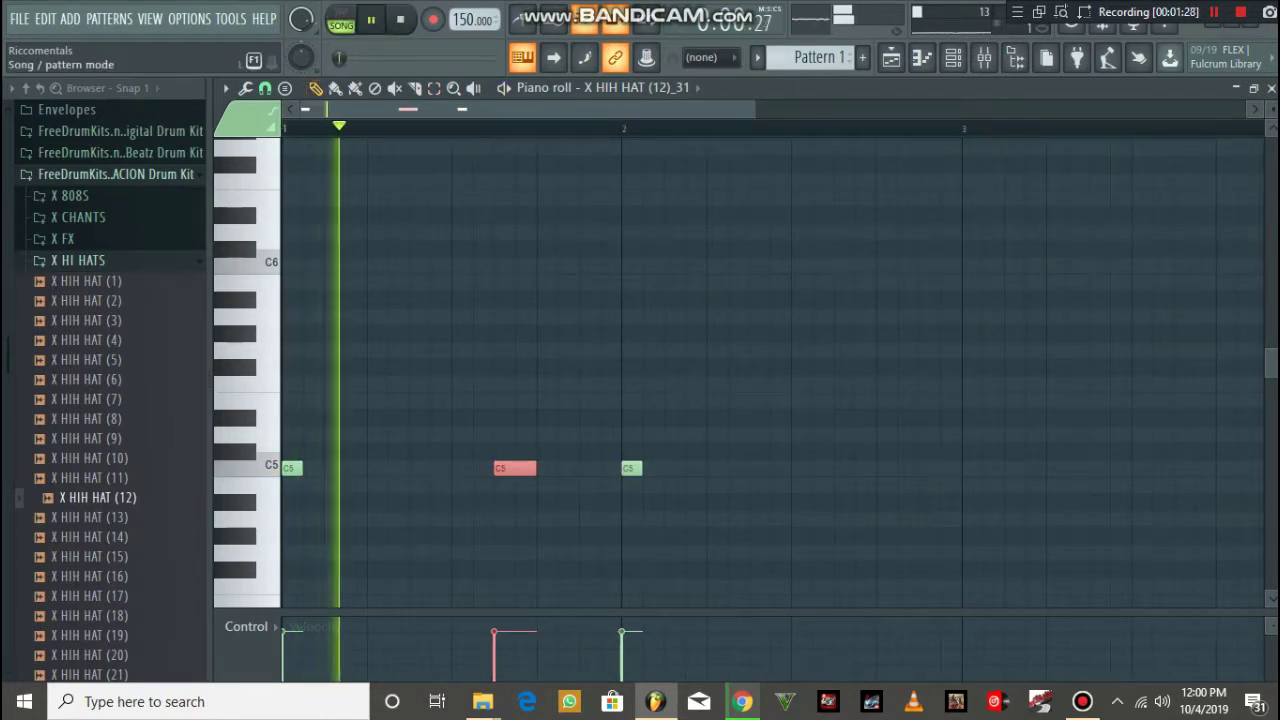
key("space")
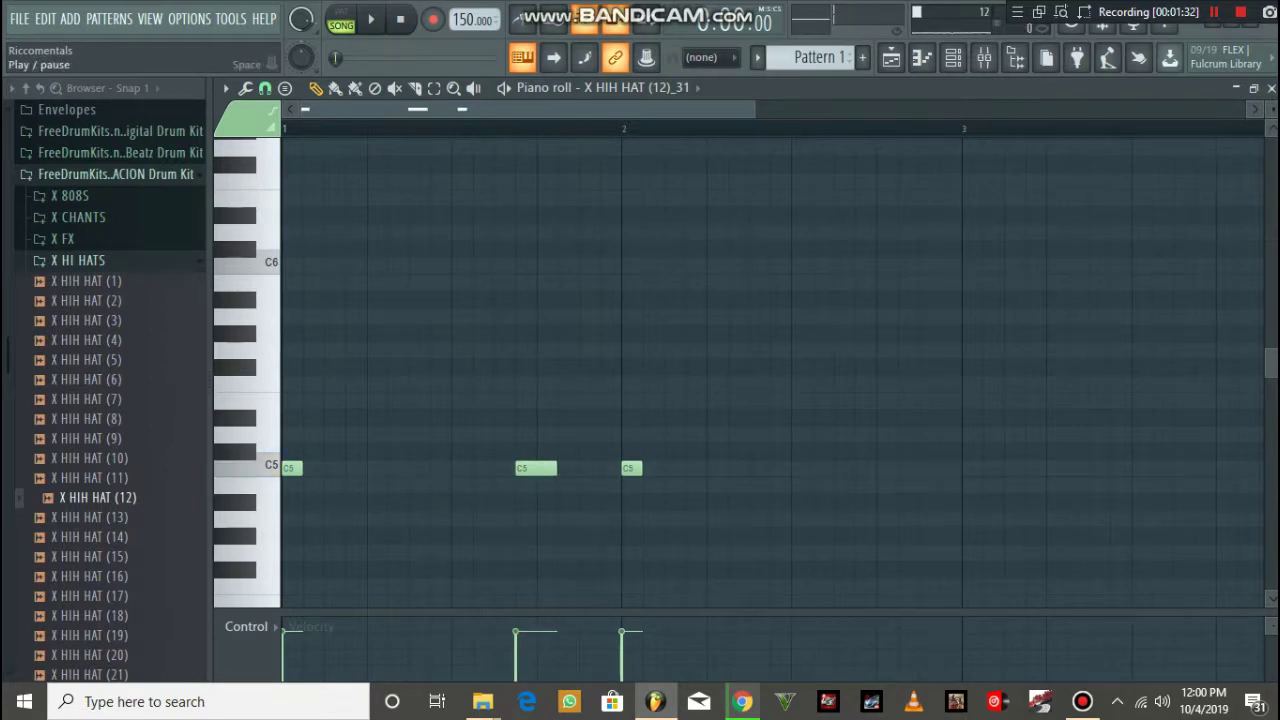
key("space")
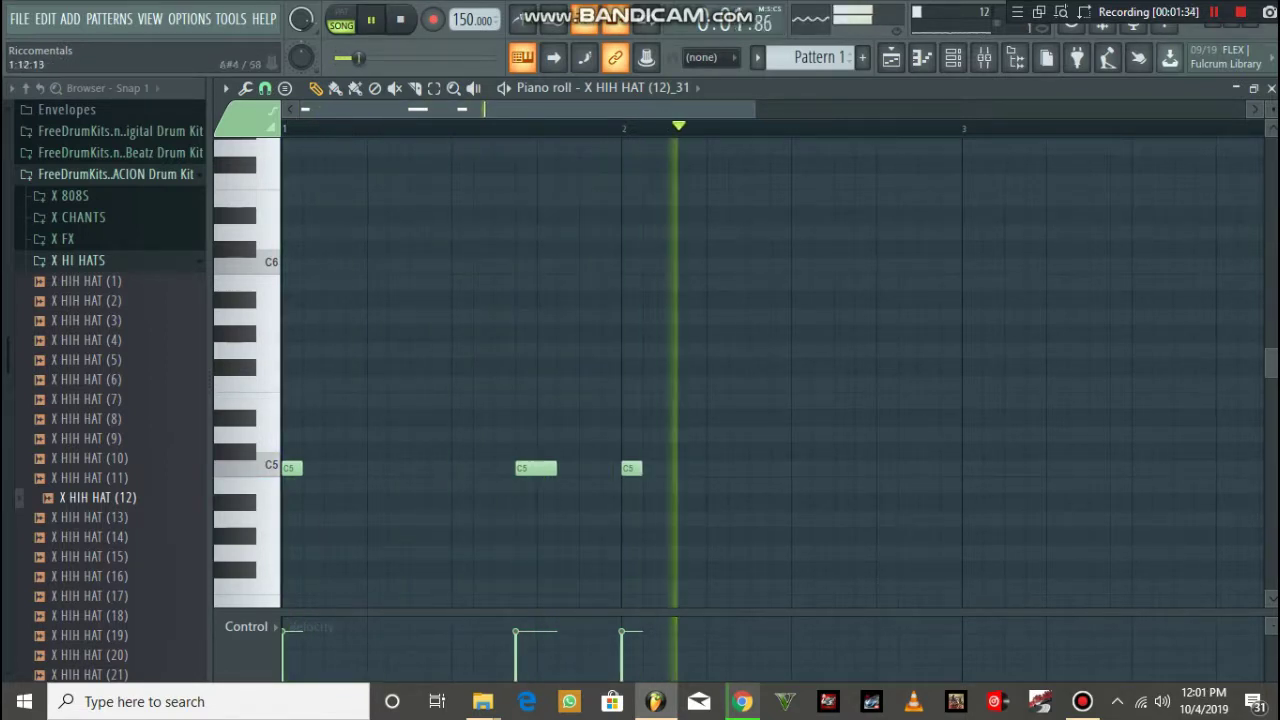
left_click_drag(530, 468, 551, 468)
left_click(400, 19)
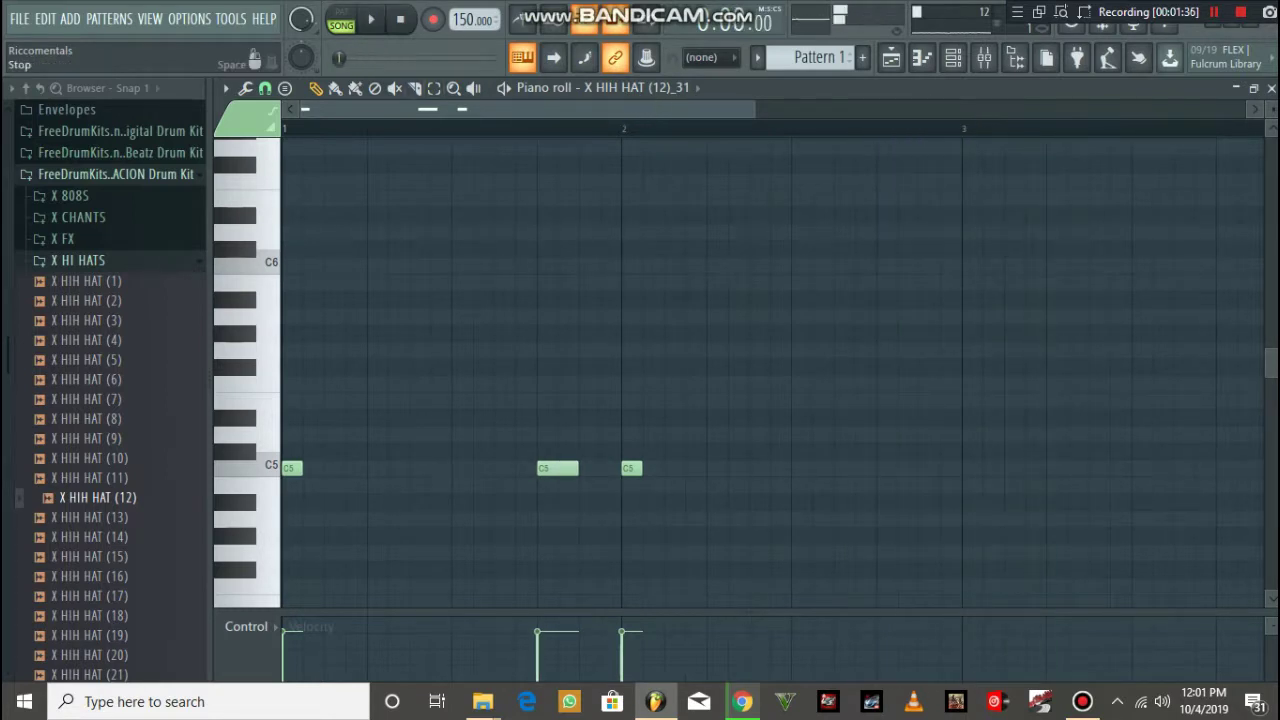
key("space")
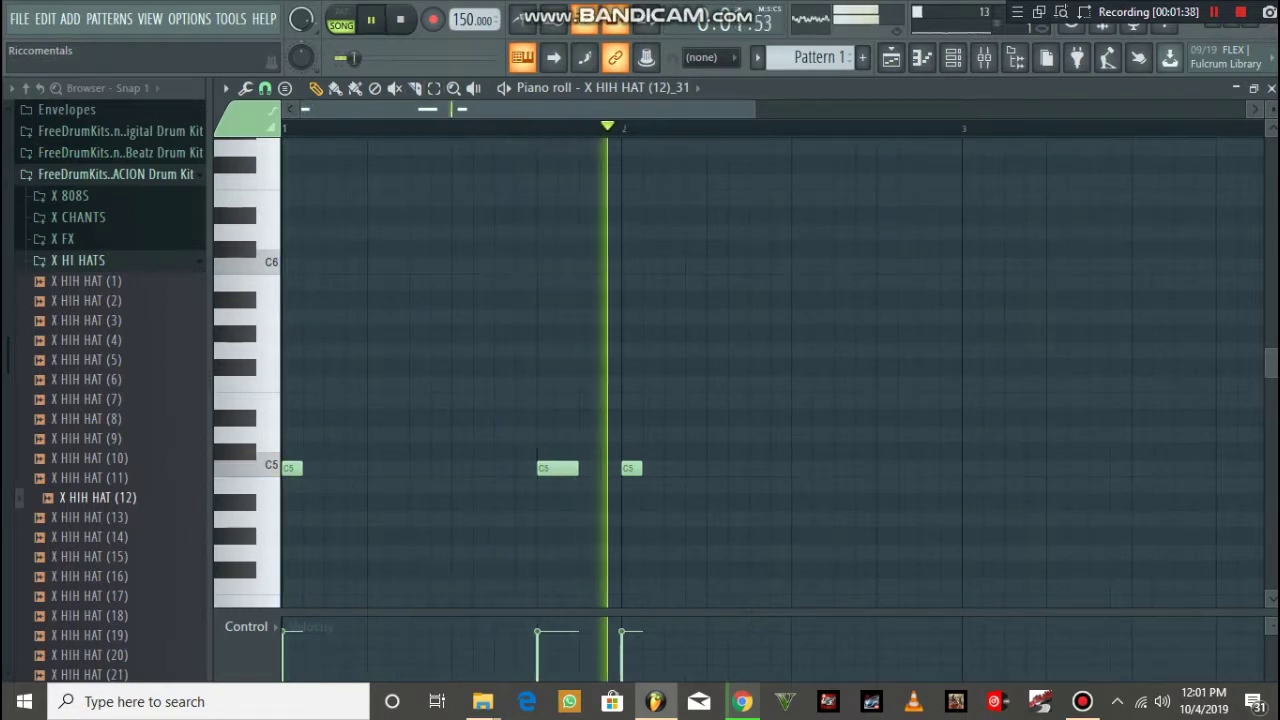
- Chop the two-step C5 note at step 13 of bar 1 into four short notes using the Chopper's Default pattern
left_click(434, 88)
left_click_drag(518, 440, 588, 492)
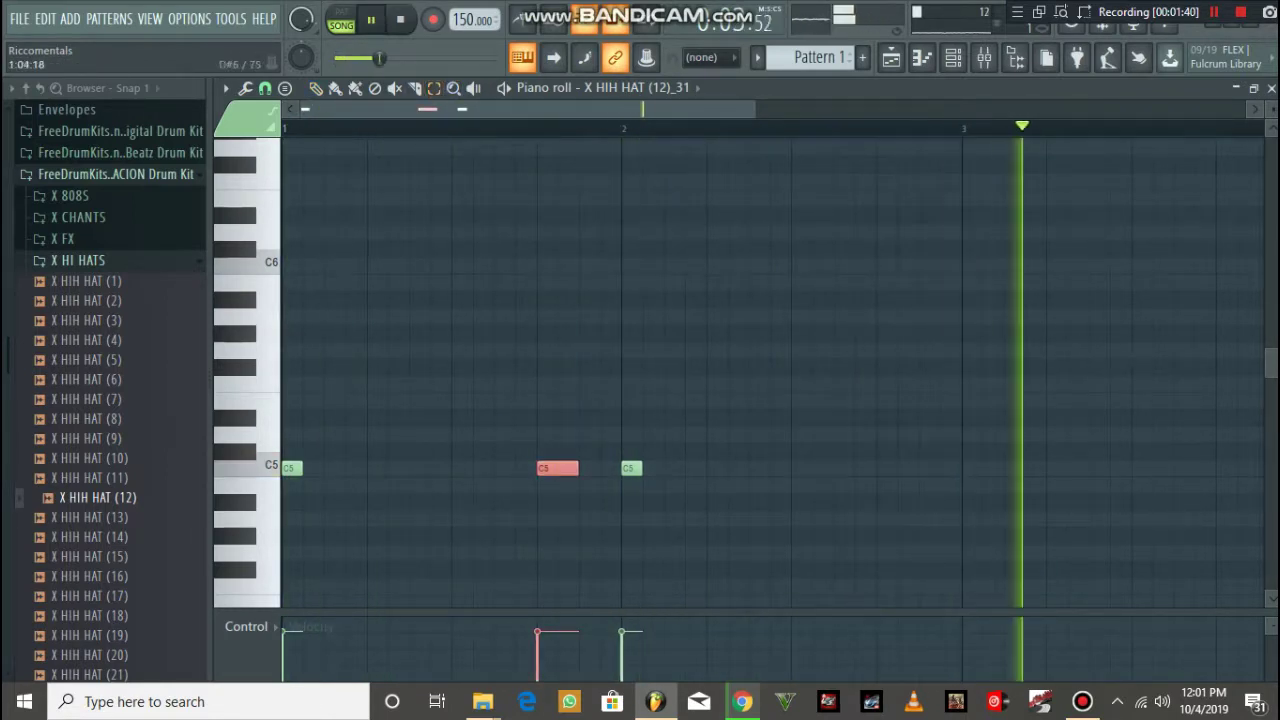
left_click(245, 88)
left_click(300, 255)
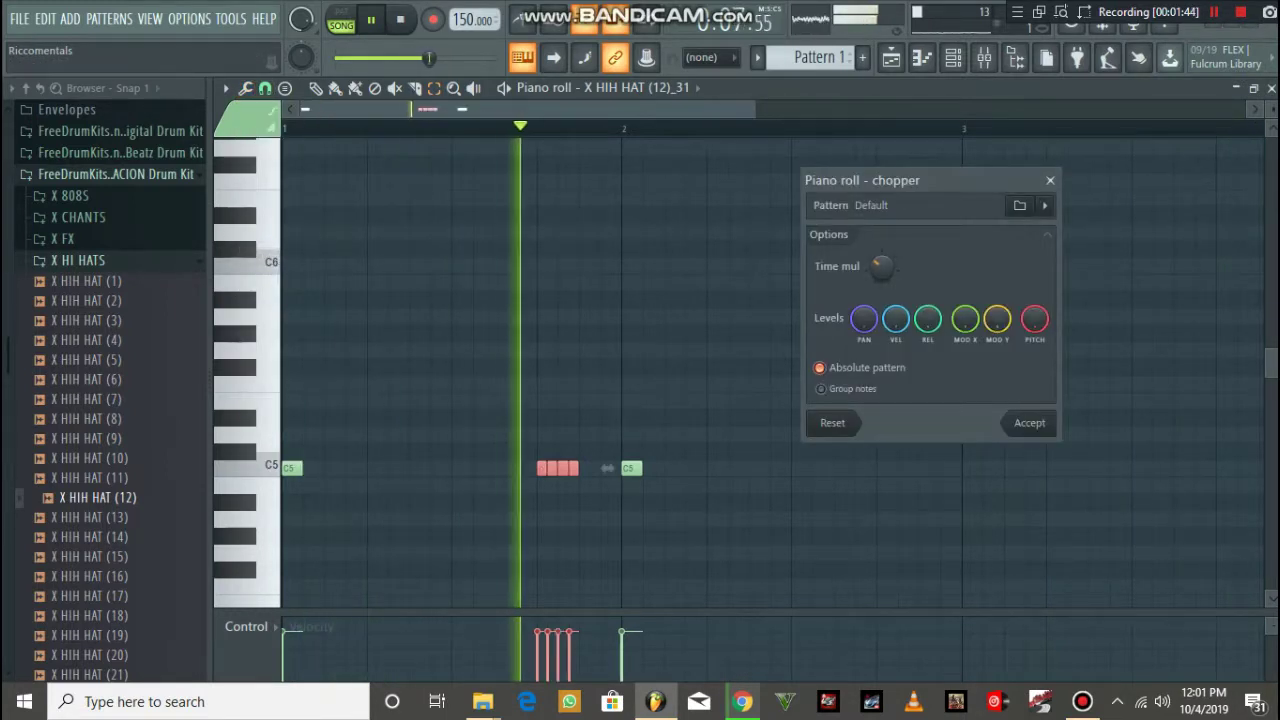
left_click(1029, 423)
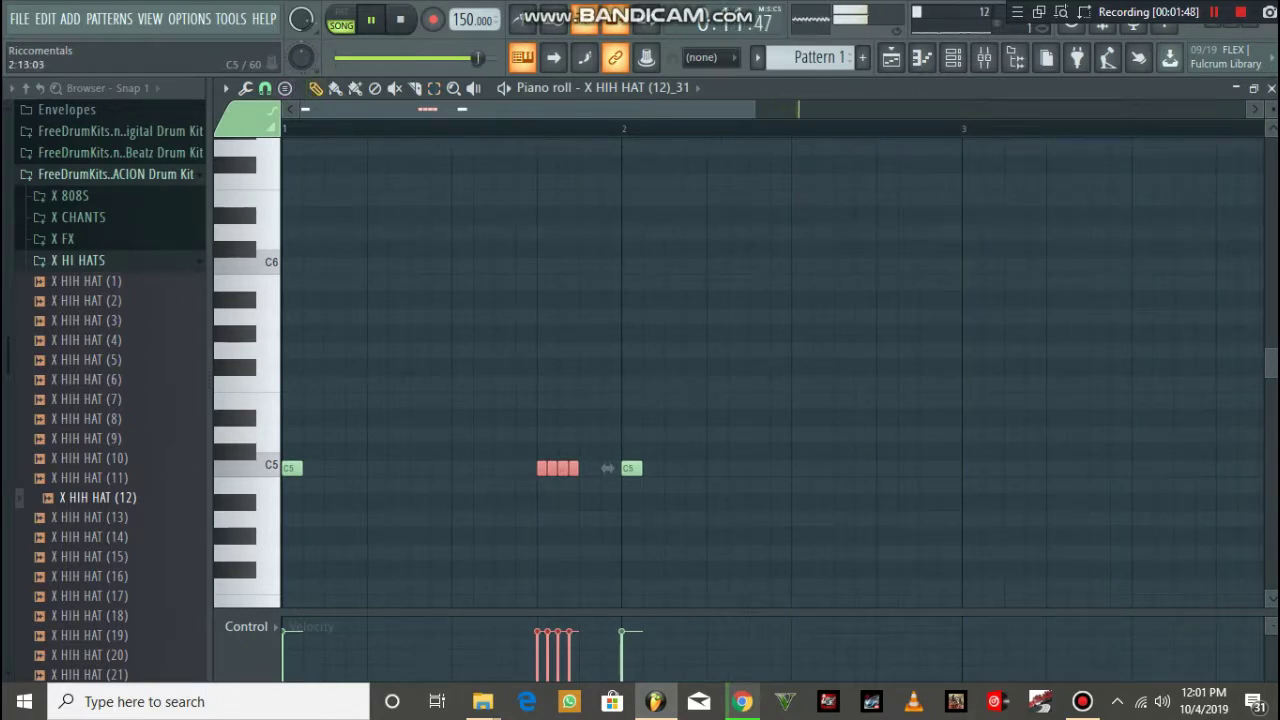
- Add C5 hi-hat notes at steps 13, 14 and 15 of bar 2 and at the start of bar 3
left_click(903, 468)
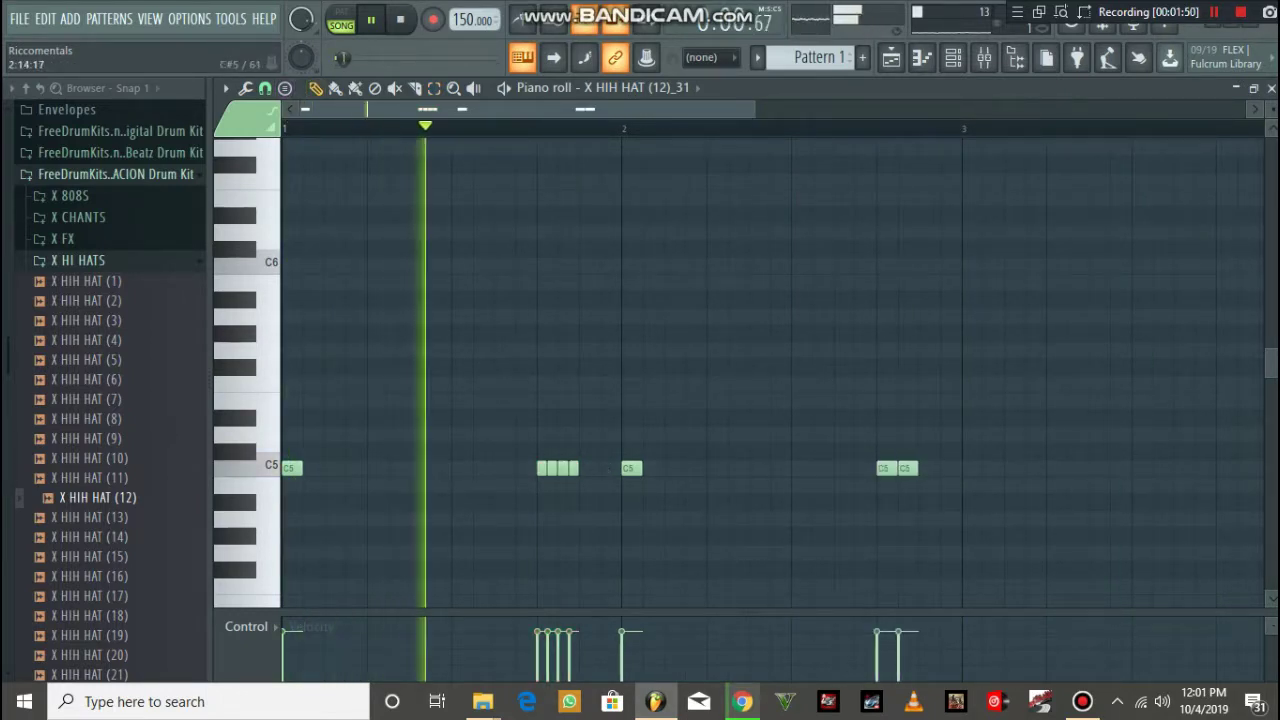
left_click(926, 468)
left_click(969, 468)
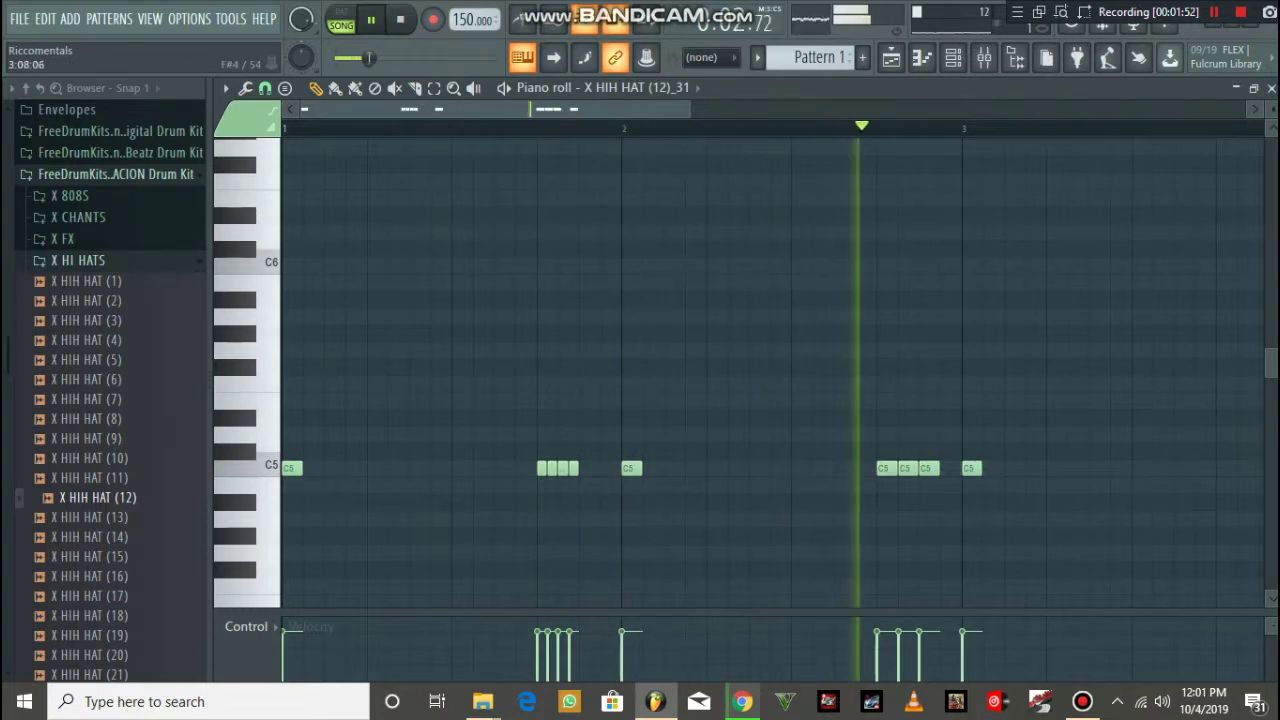
- Set the snap to 1/6 step and shift the C5 notes at steps 14 and 15 of bar 2 slightly later to space them out
left_click_drag(301, 109, 530, 109)
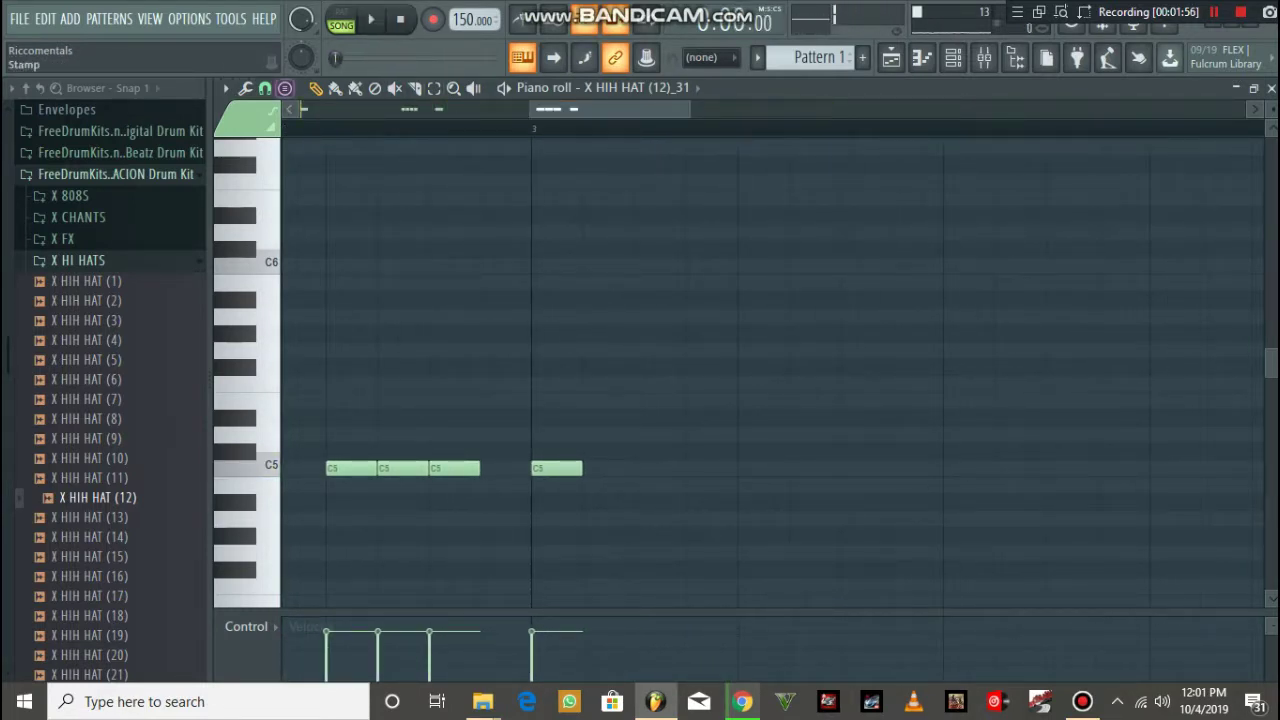
left_click(264, 88)
left_click(292, 195)
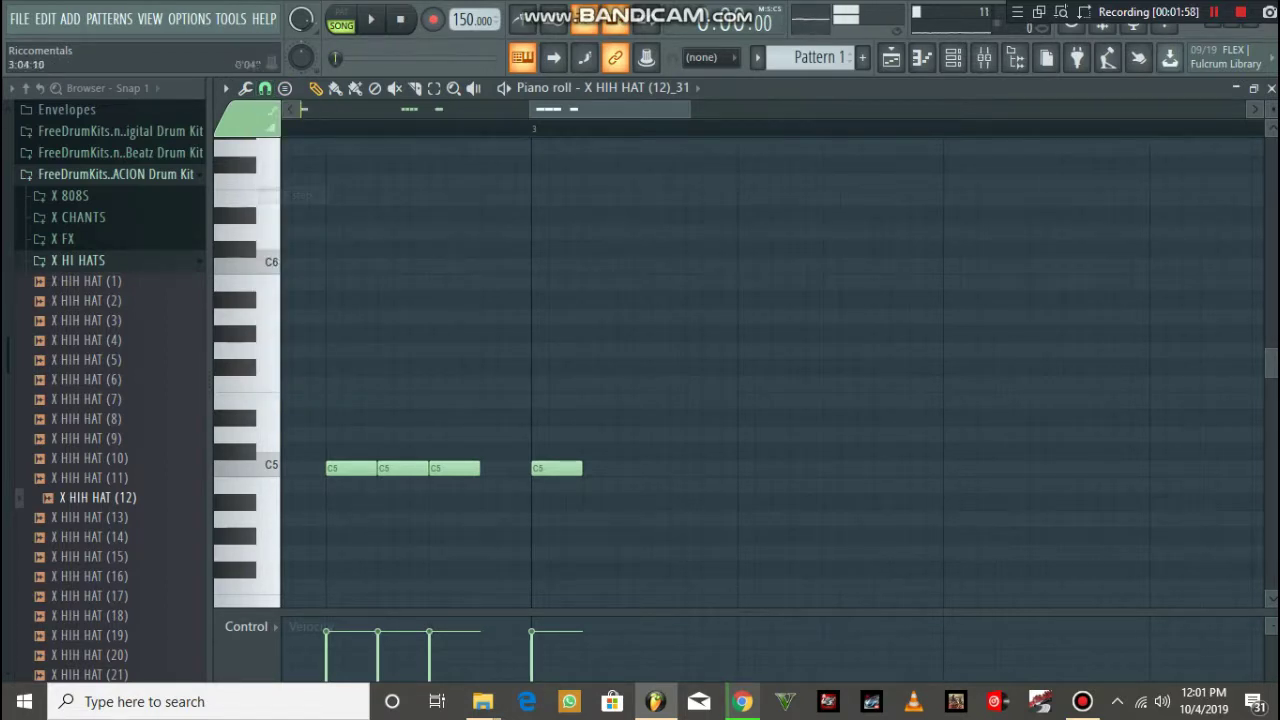
left_click_drag(690, 109, 575, 109)
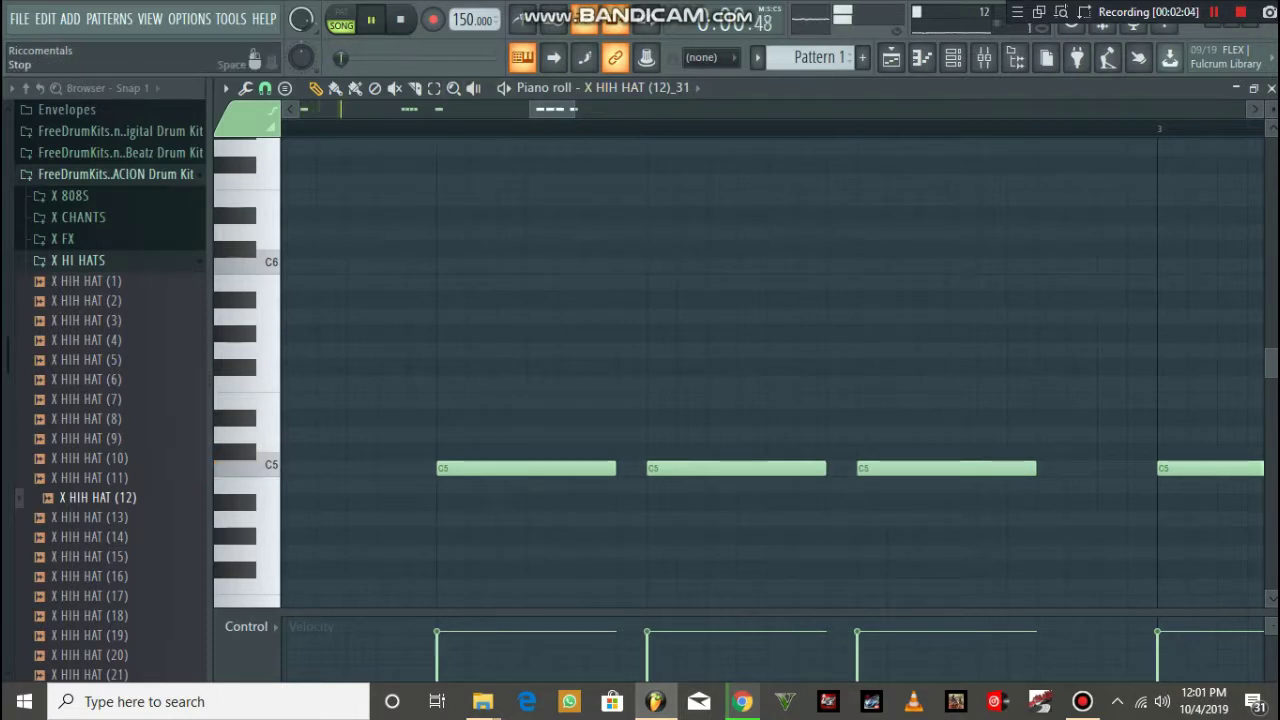
left_click_drag(531, 108, 331, 108)
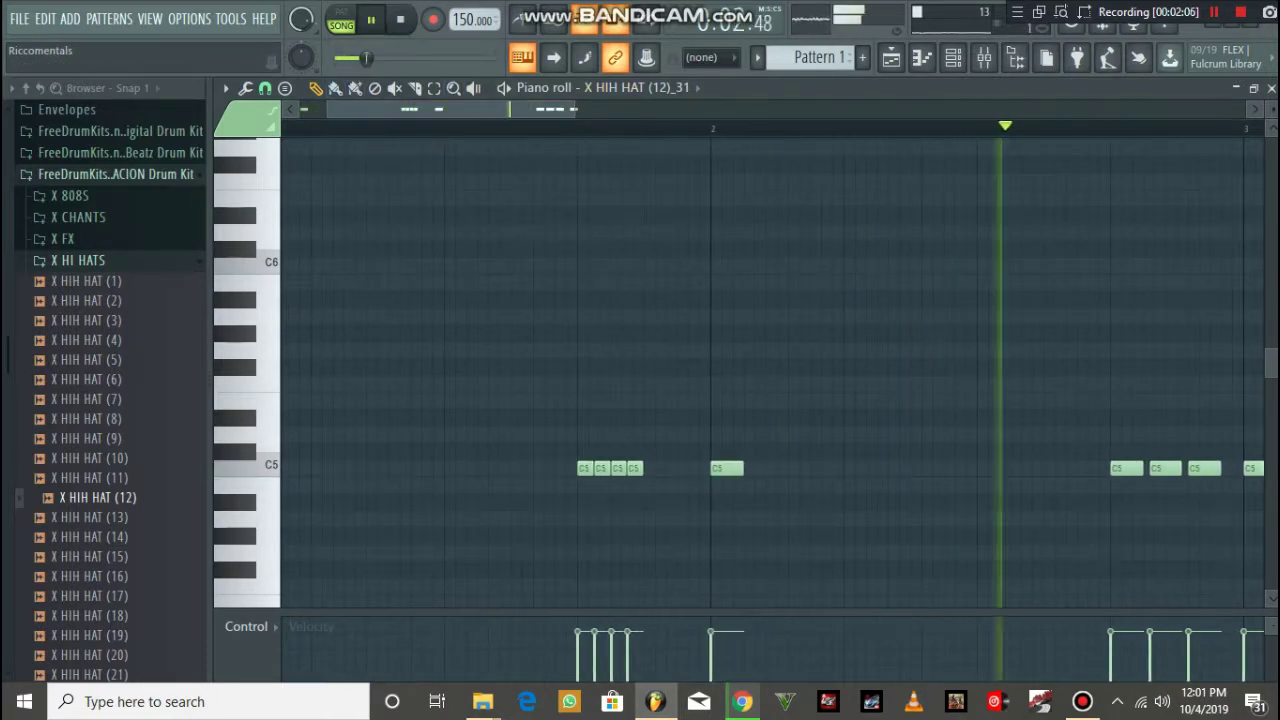
left_click_drag(450, 108, 615, 108)
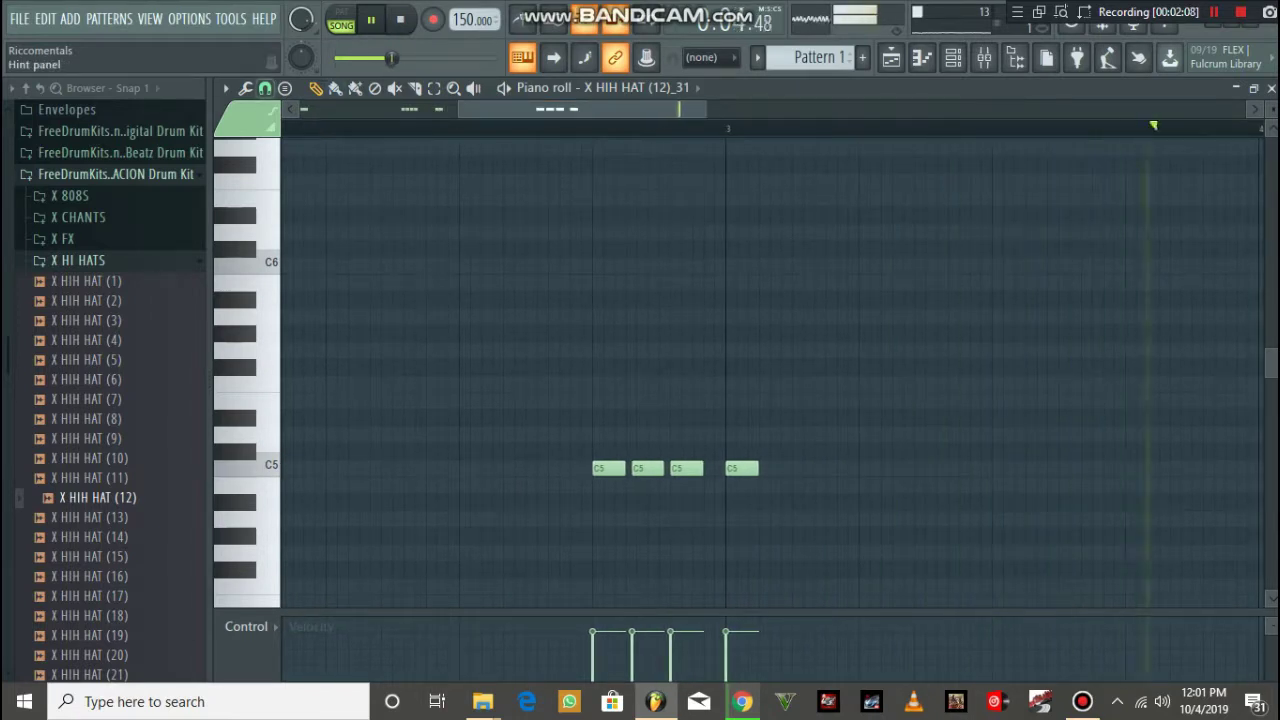
- Set the snap to Cell and add C5 hi-hat notes at steps 1, 5, 9 and 13 of bar 4
left_click(265, 88)
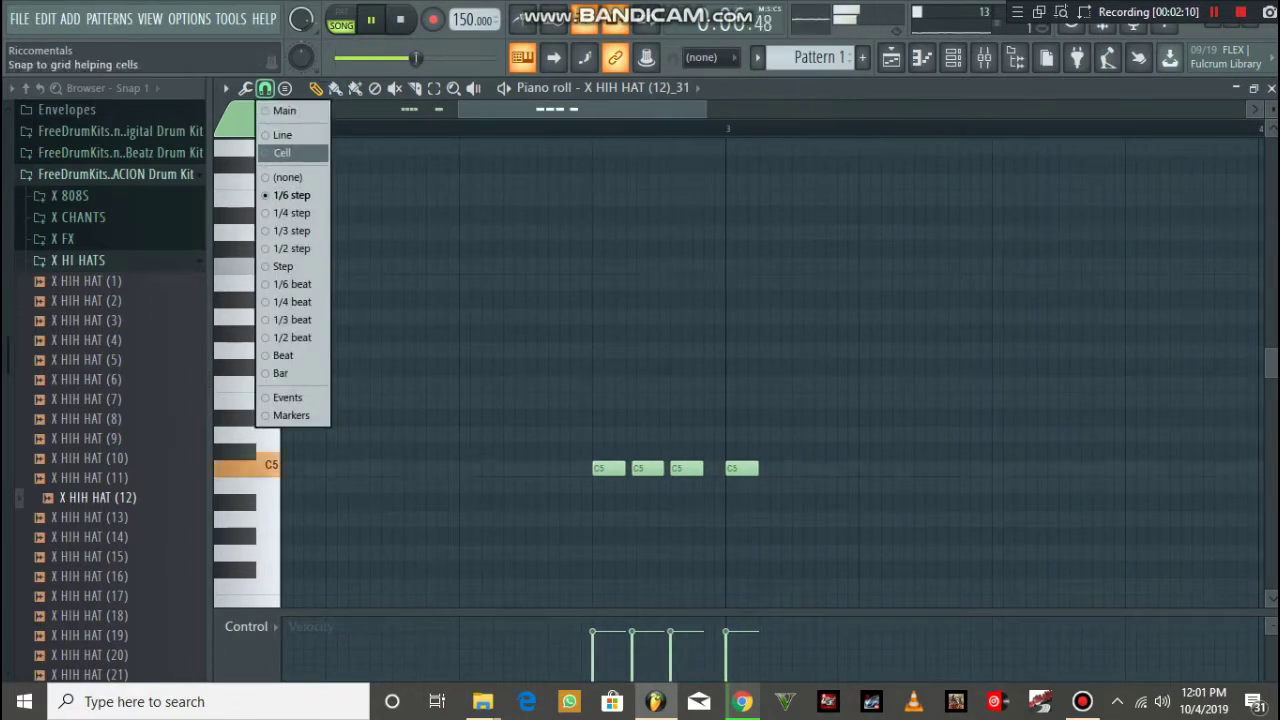
left_click(282, 152)
left_click_drag(706, 108, 850, 108)
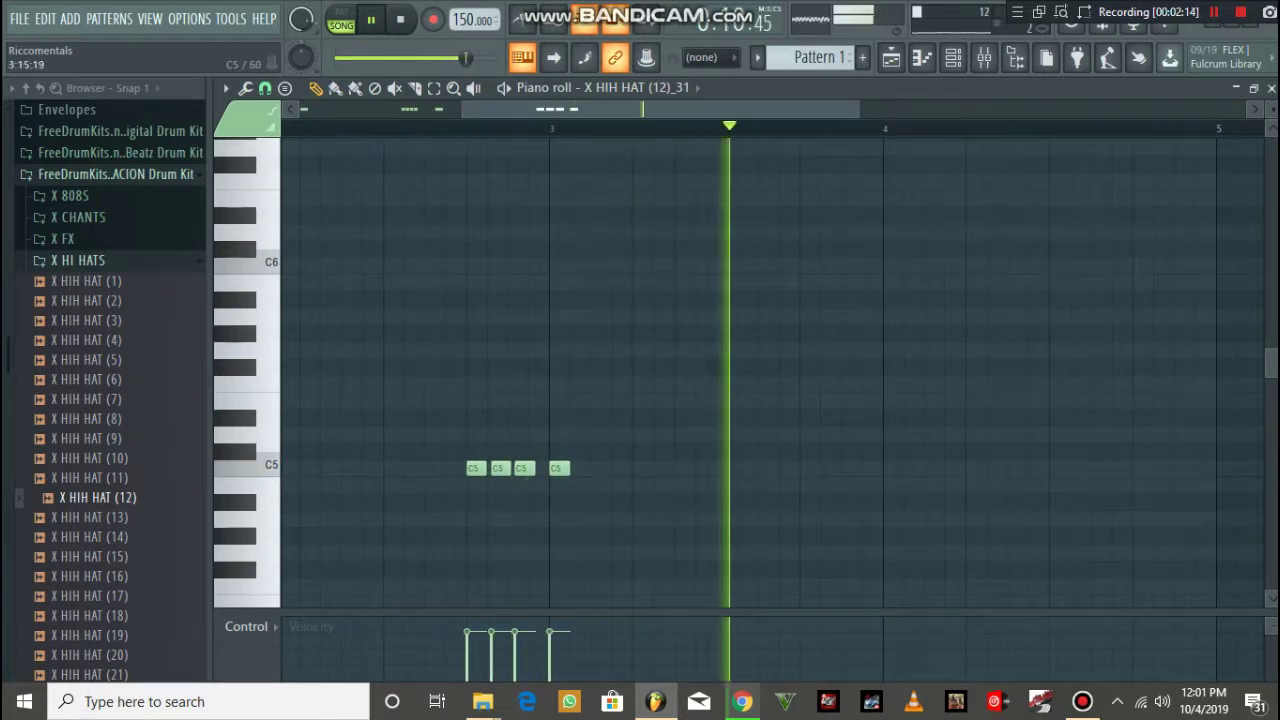
left_click(893, 468)
left_click(975, 468)
left_click(1059, 468)
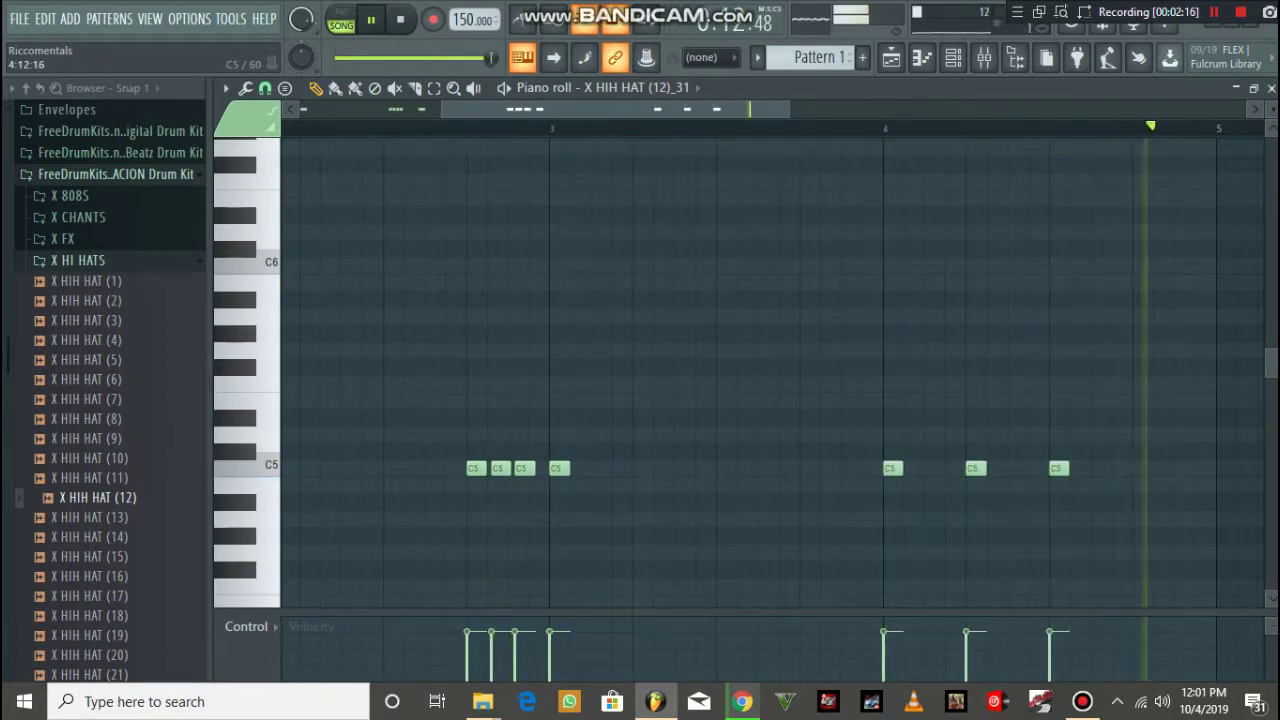
left_click(1142, 468)
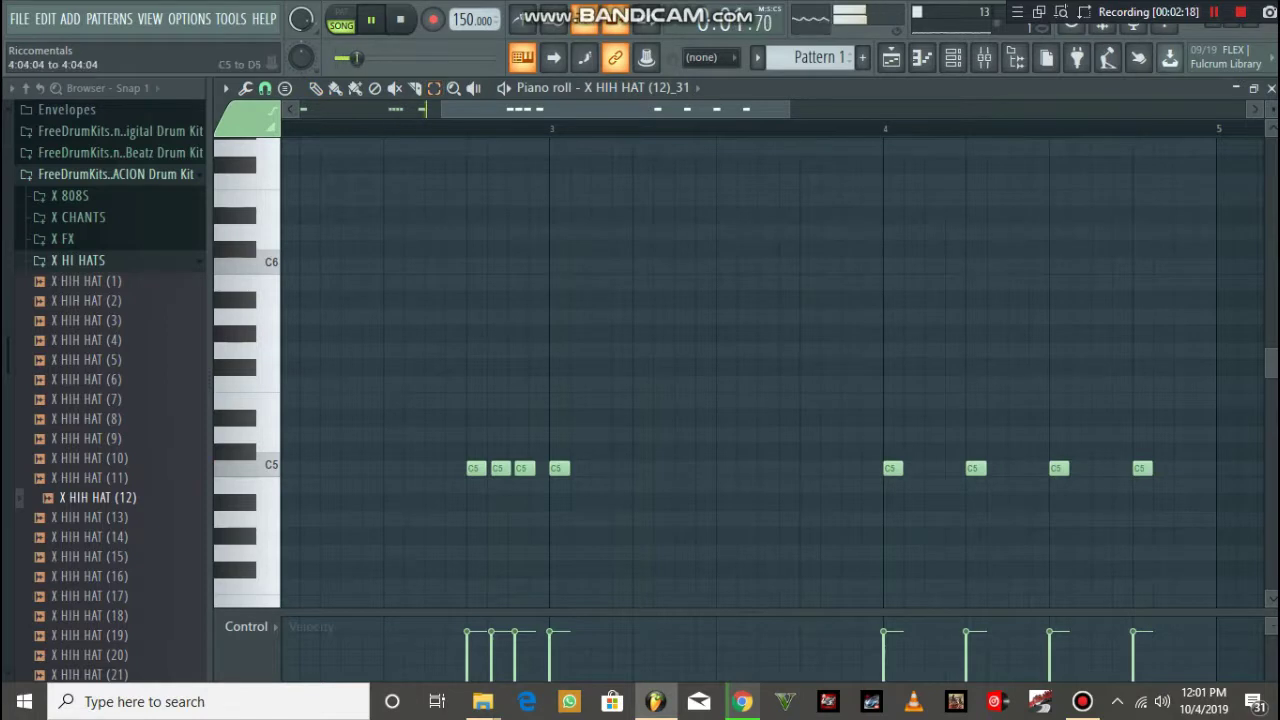
- Chop the C5 note at step 5 of bar 4 into two short notes with the Chopper's Default pattern
left_click(975, 468)
left_click(245, 88)
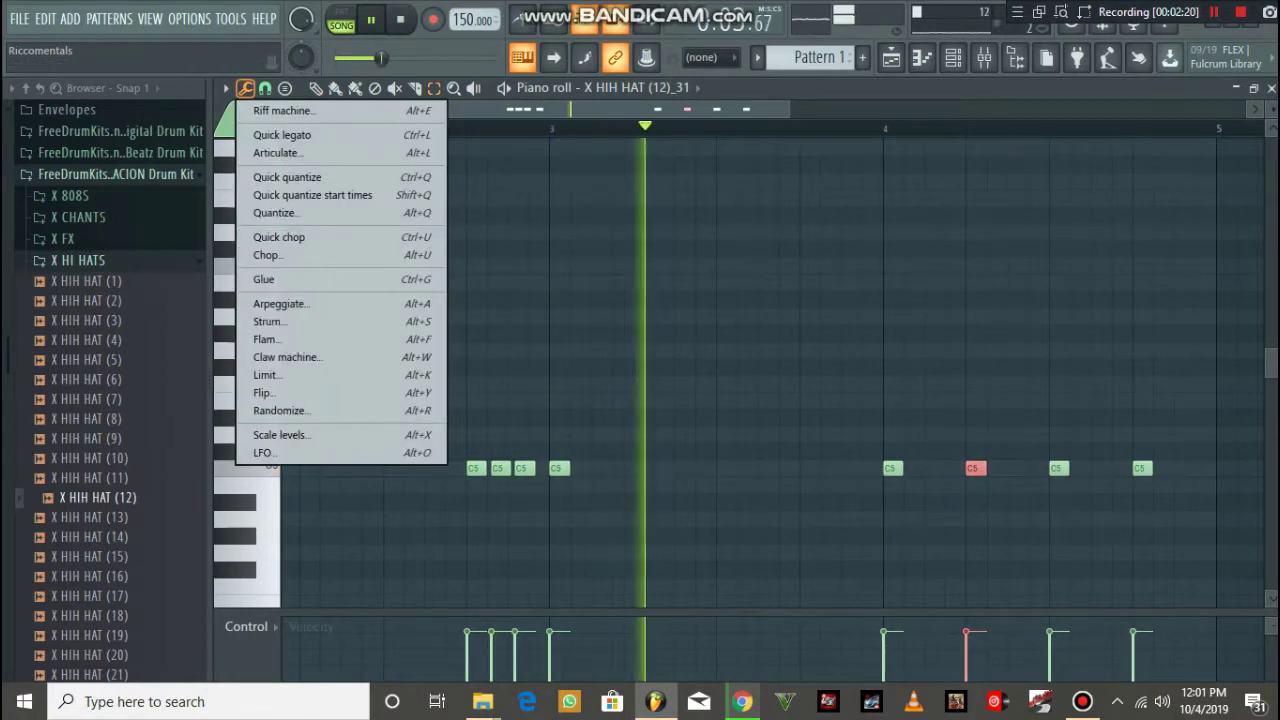
left_click(267, 255)
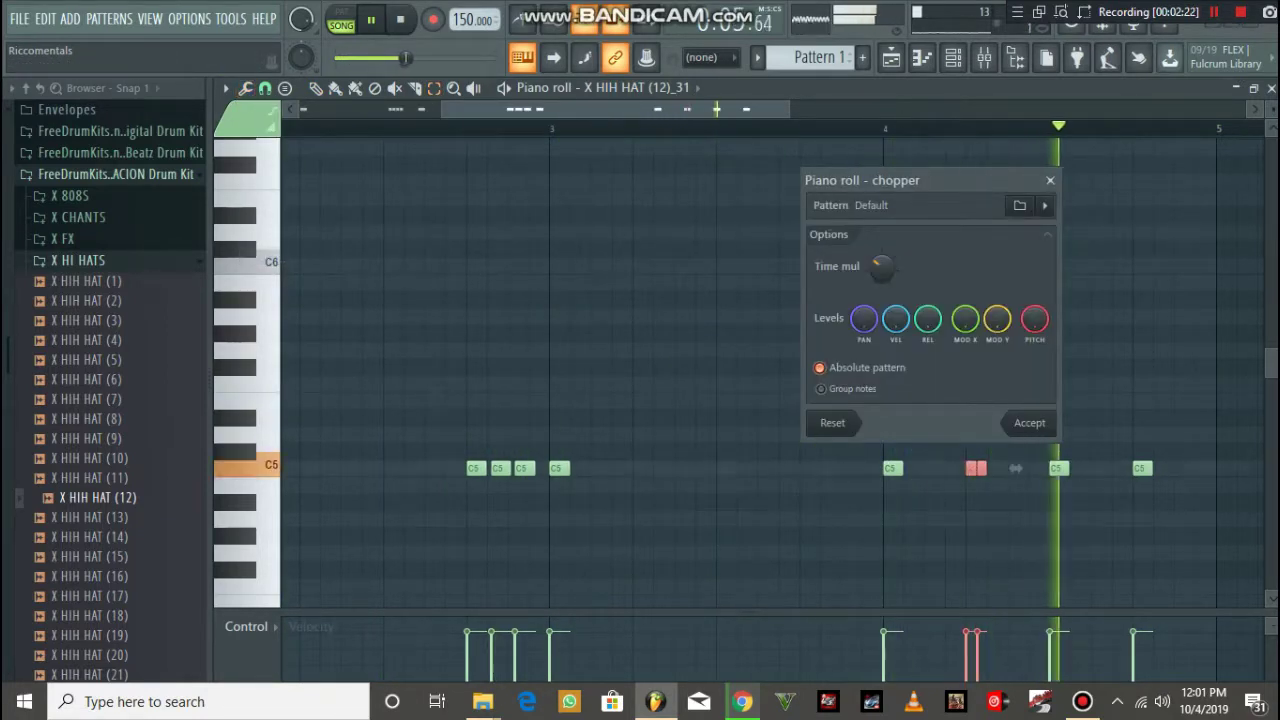
left_click(1029, 423)
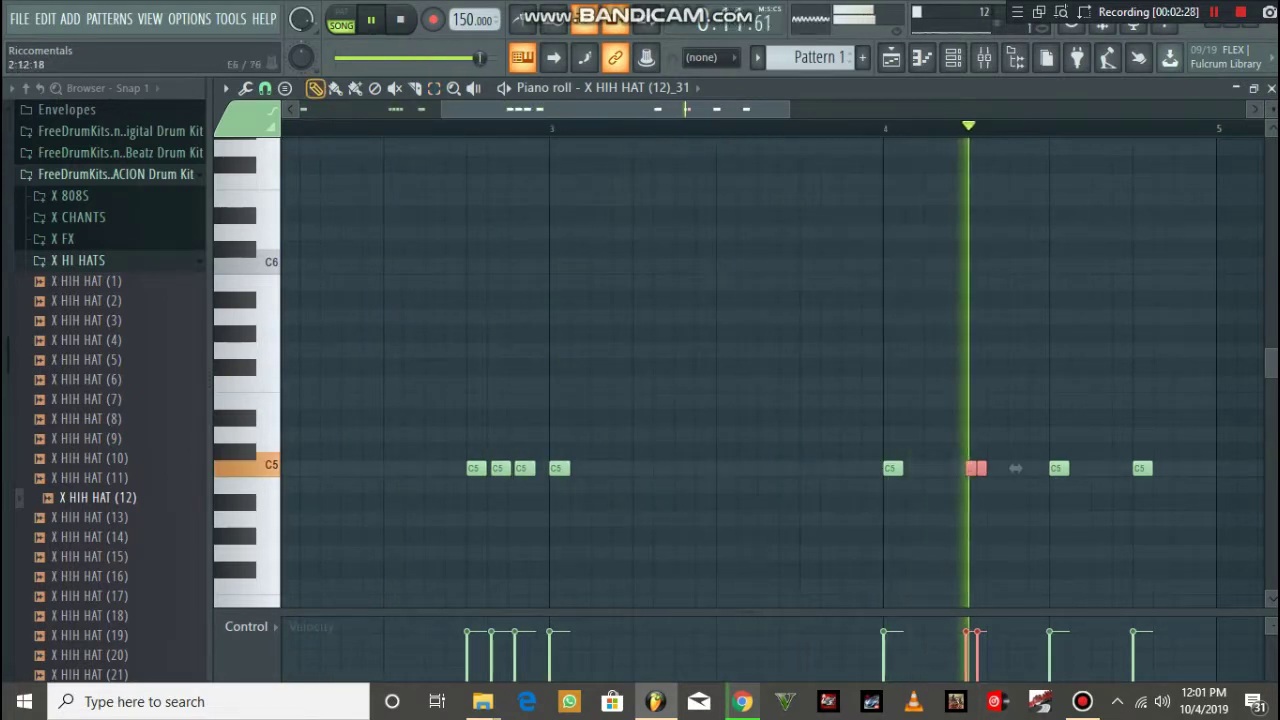
- Lower the C5 note at step 9 of bar 4 to A4 and chop it into two short notes
left_click_drag(1058, 468, 1058, 518)
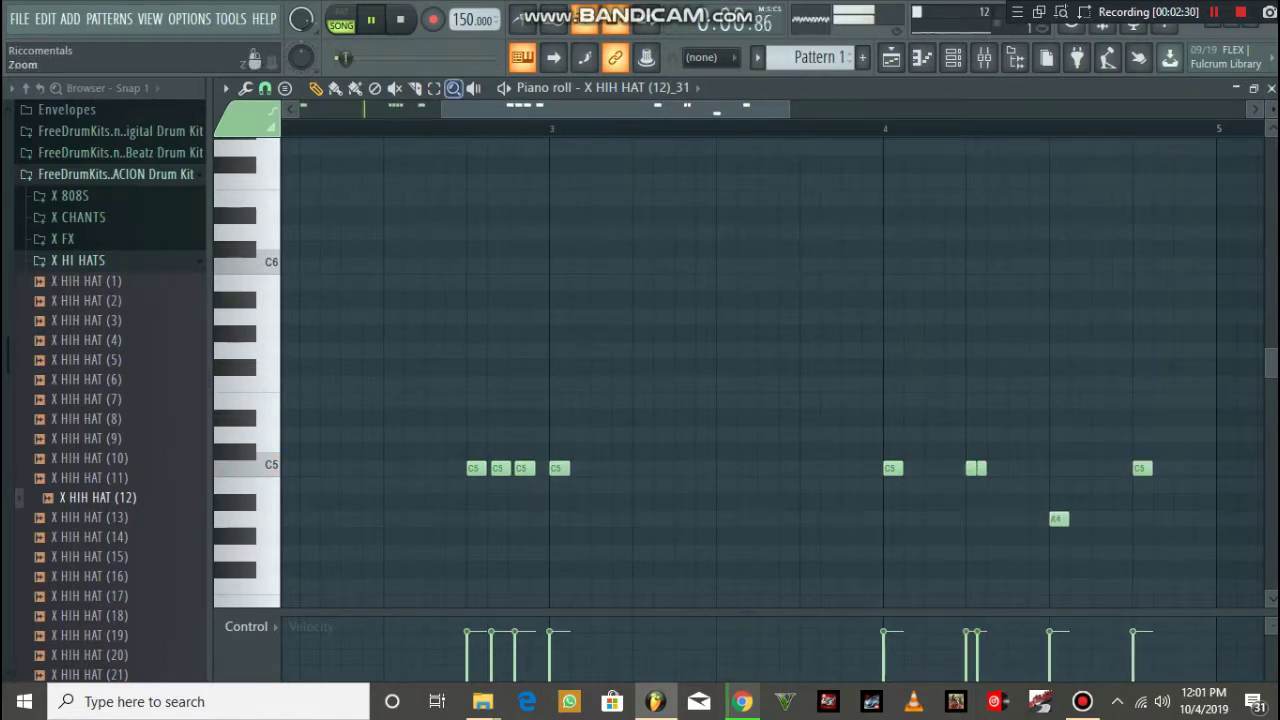
left_click(1058, 519, "ctrl")
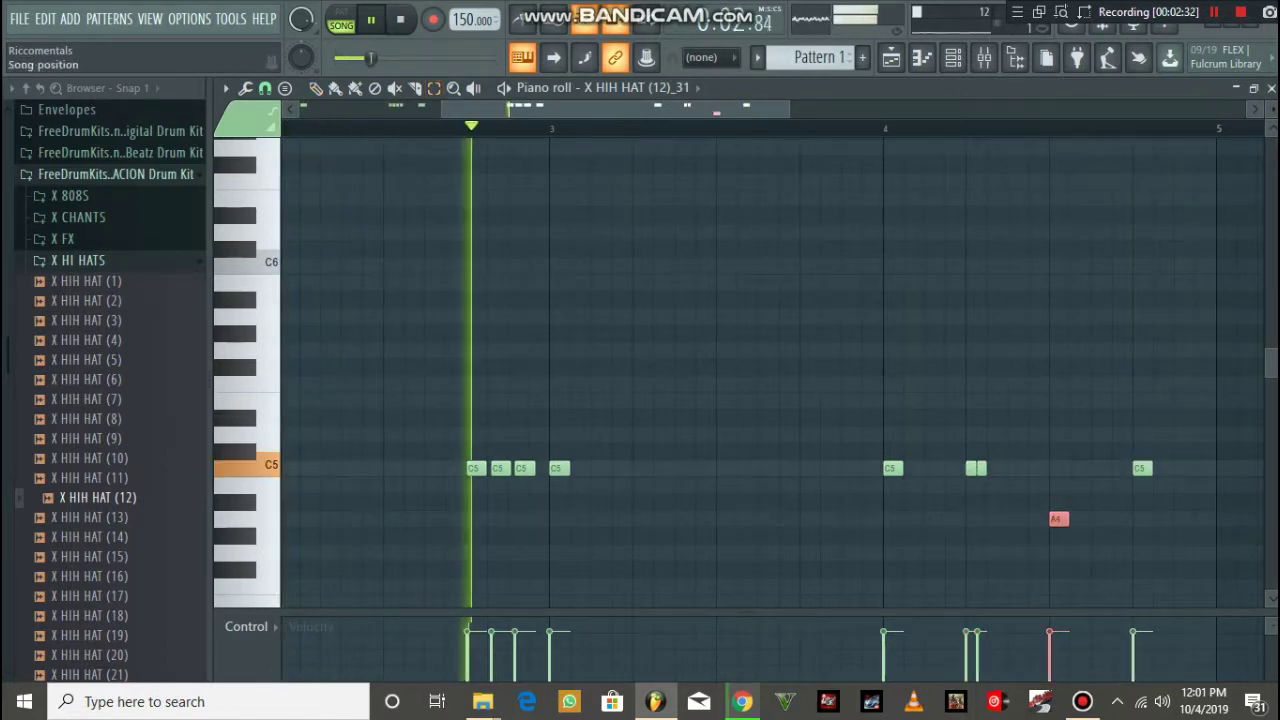
left_click(245, 89)
left_click(268, 255)
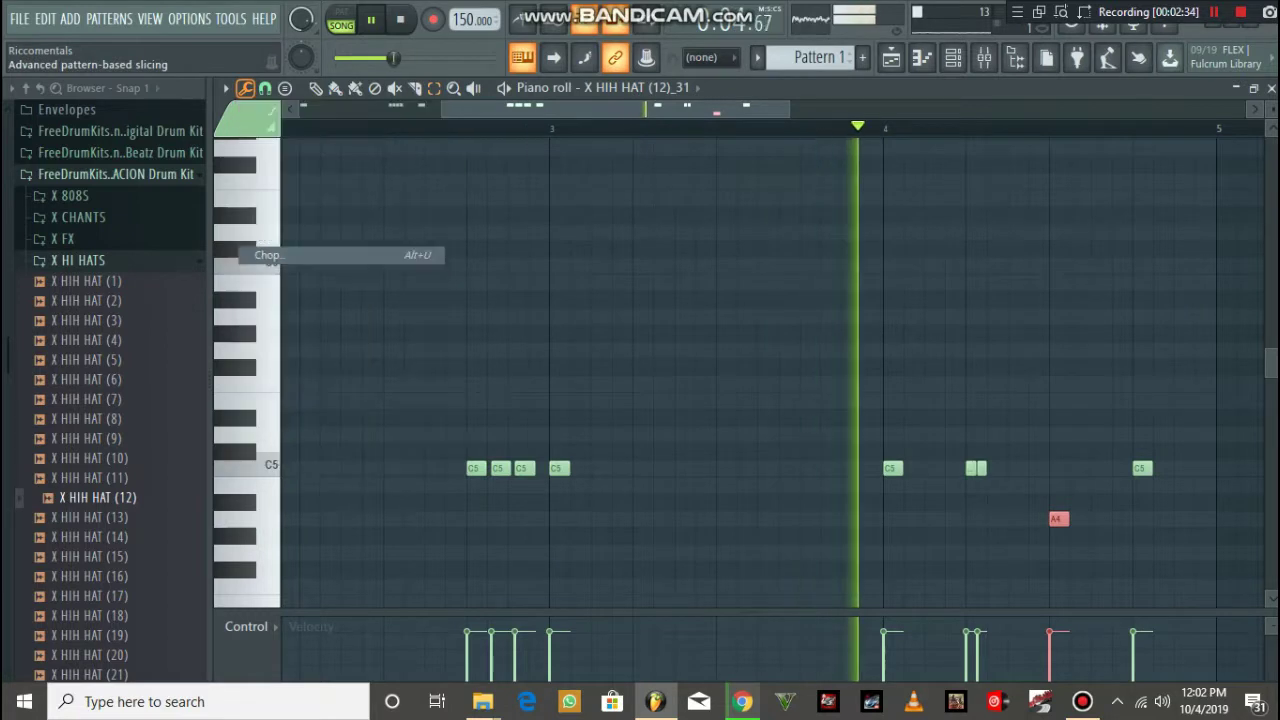
key("Return")
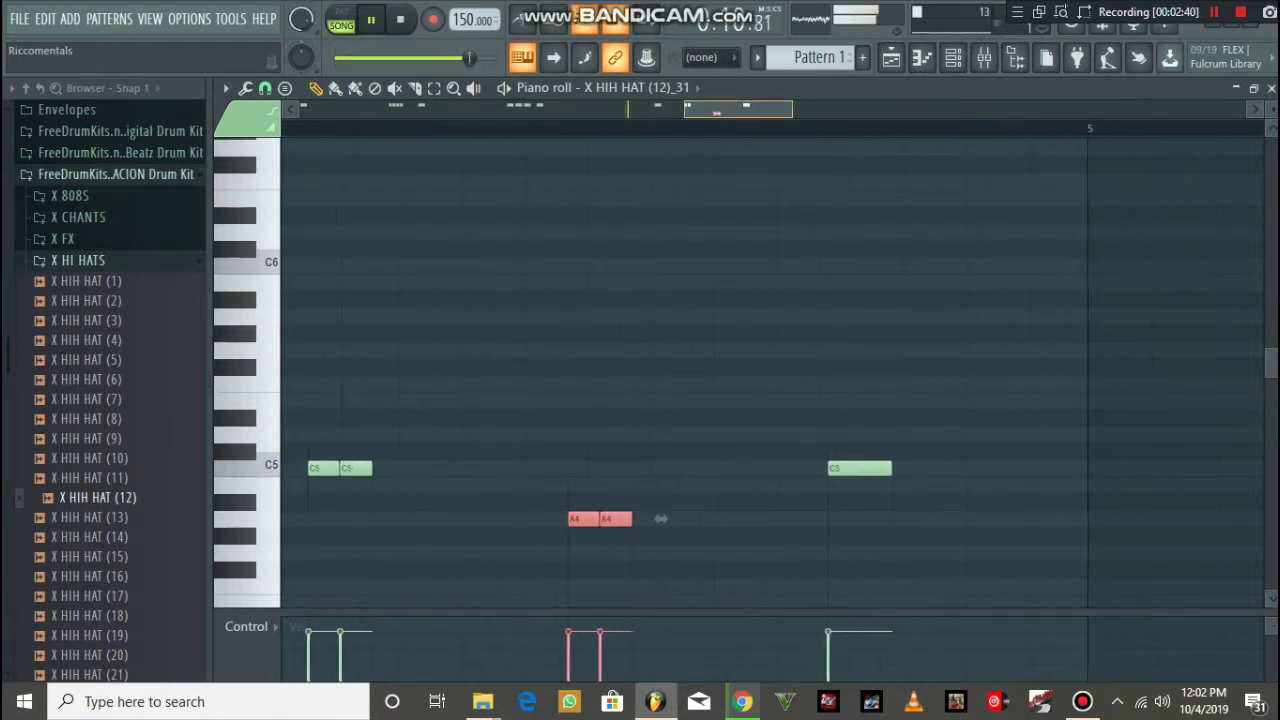
- Add C6 and B5 notes after step 13 of bar 4 and shift them slightly later with the snap at 1/6 step
left_click(914, 452)
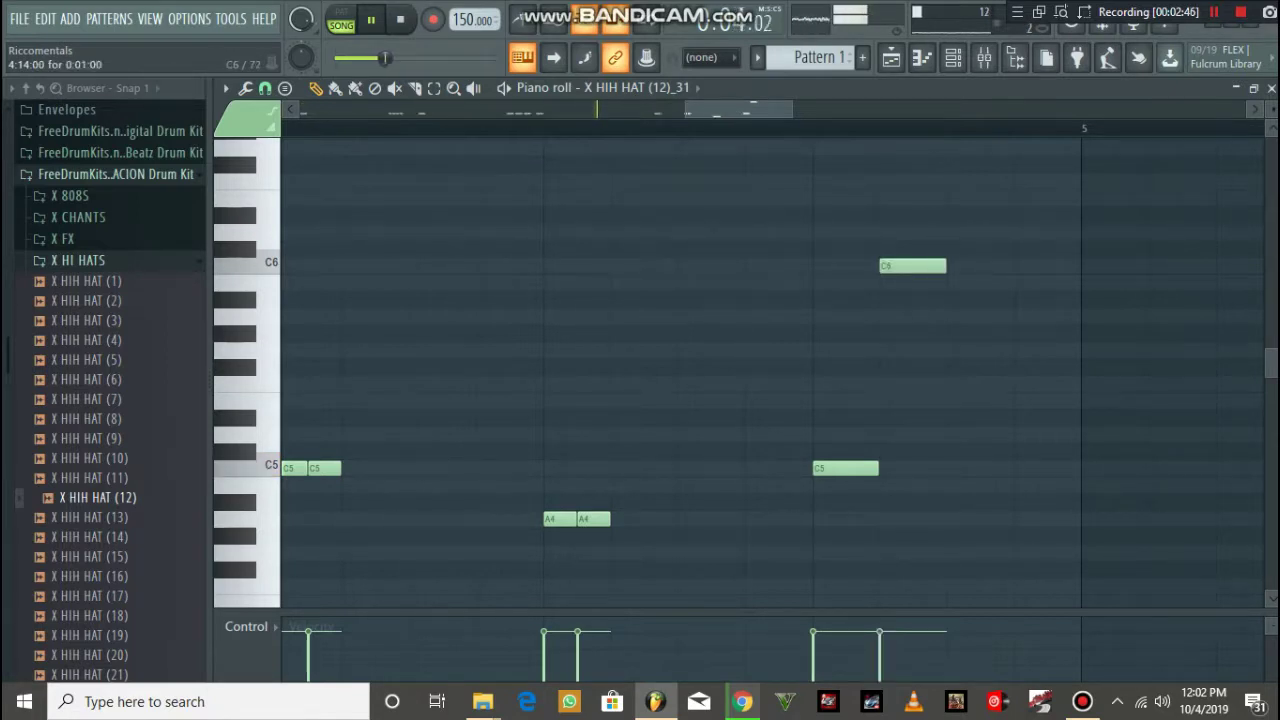
left_click(978, 282)
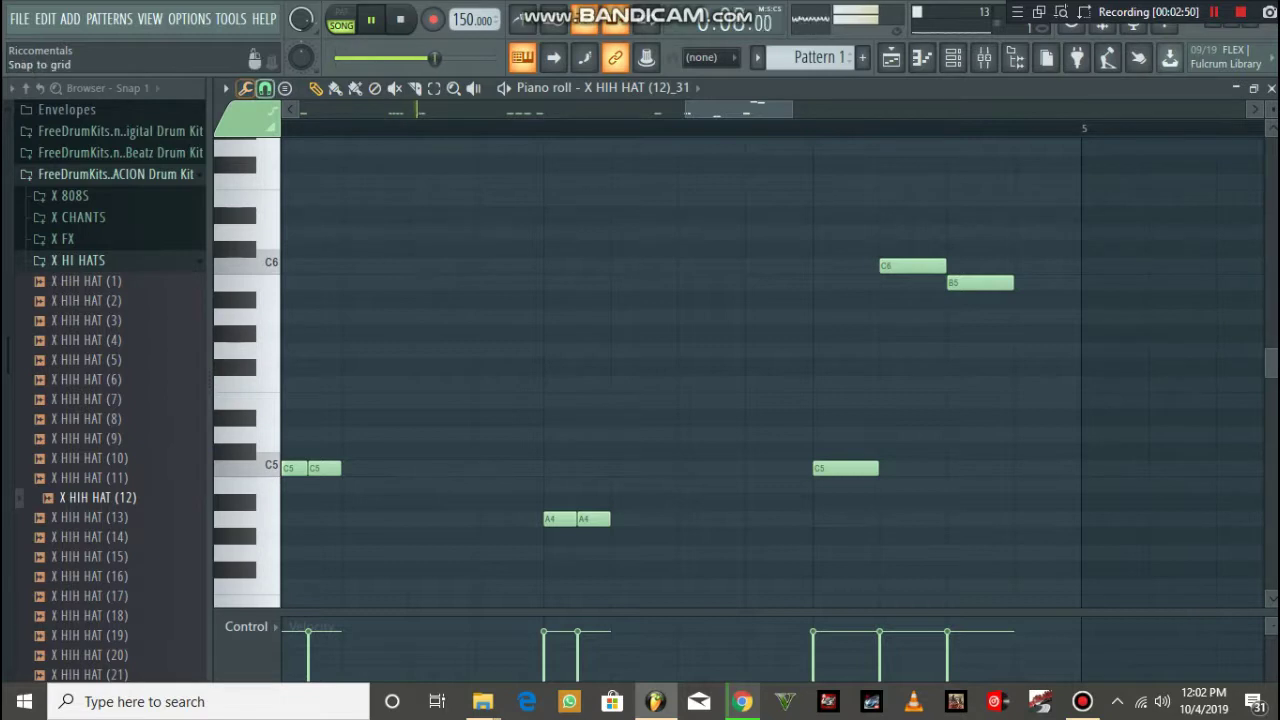
left_click(265, 88)
left_click(290, 195)
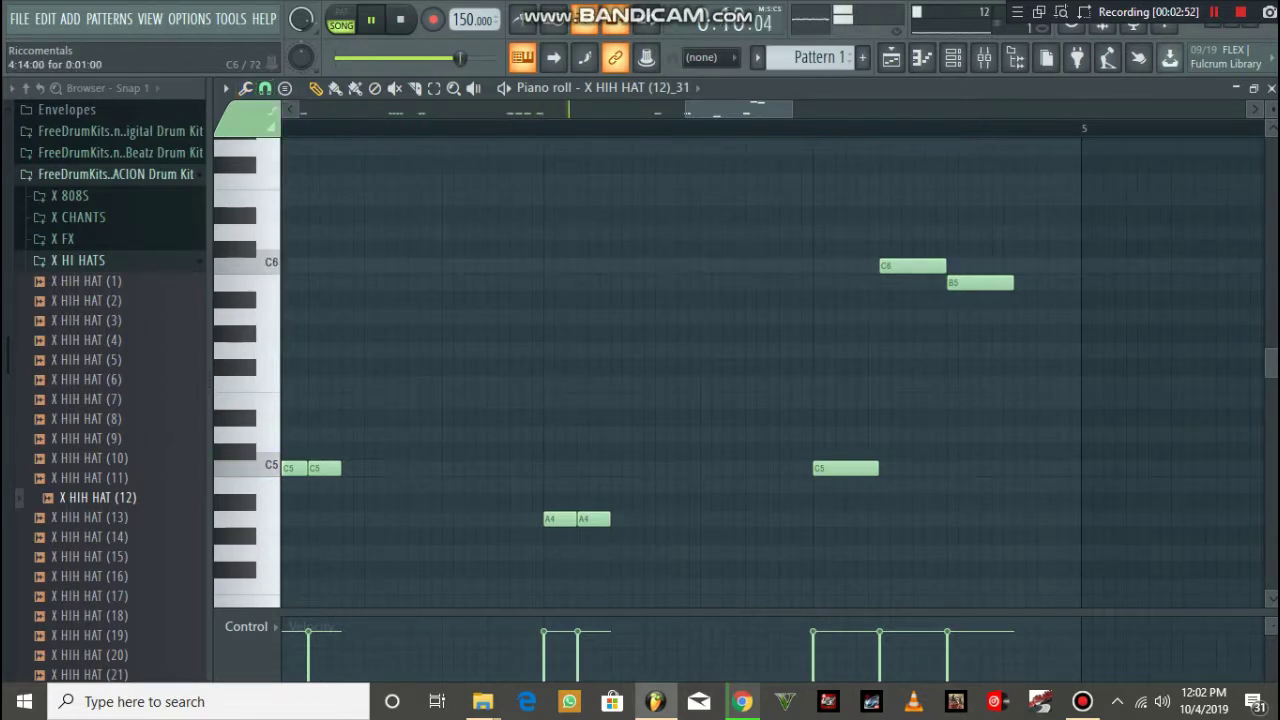
left_click_drag(989, 283, 1000, 283)
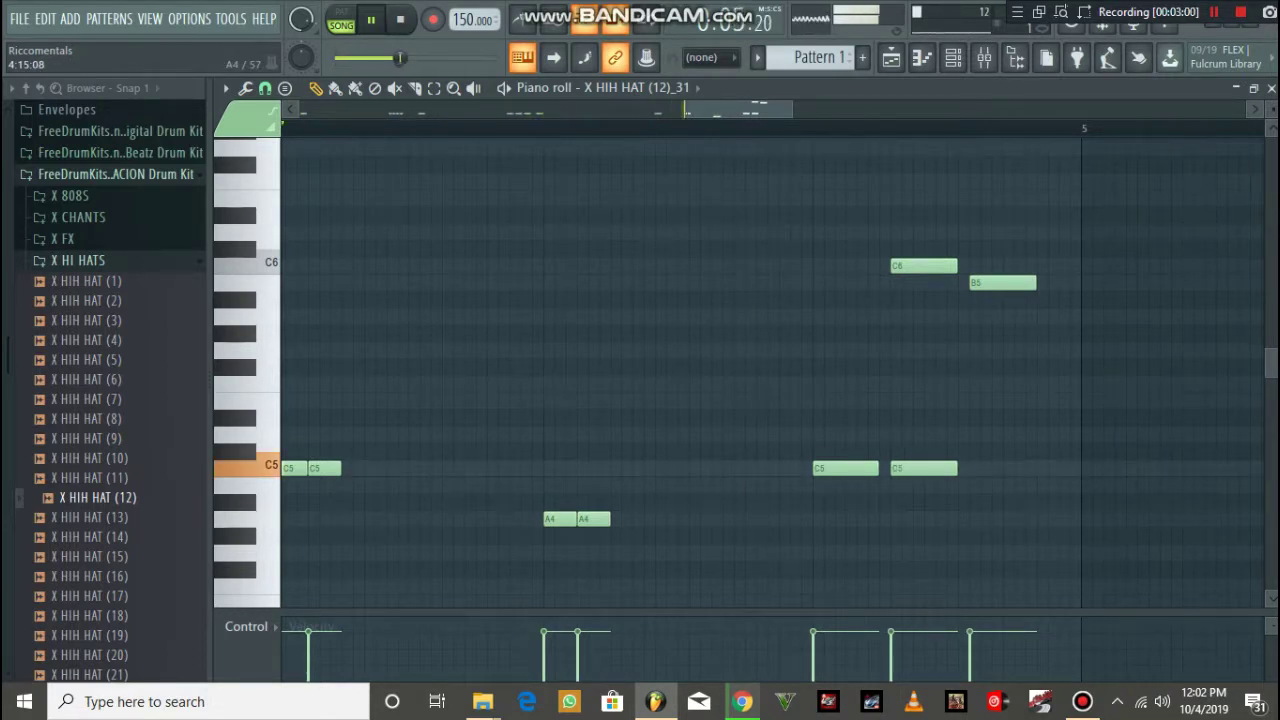
- Add C5 and B4 notes in line with the C6 and B5 notes, and transpose this new pair down an octave to C4 and B3
left_click_drag(964, 485, 975, 485)
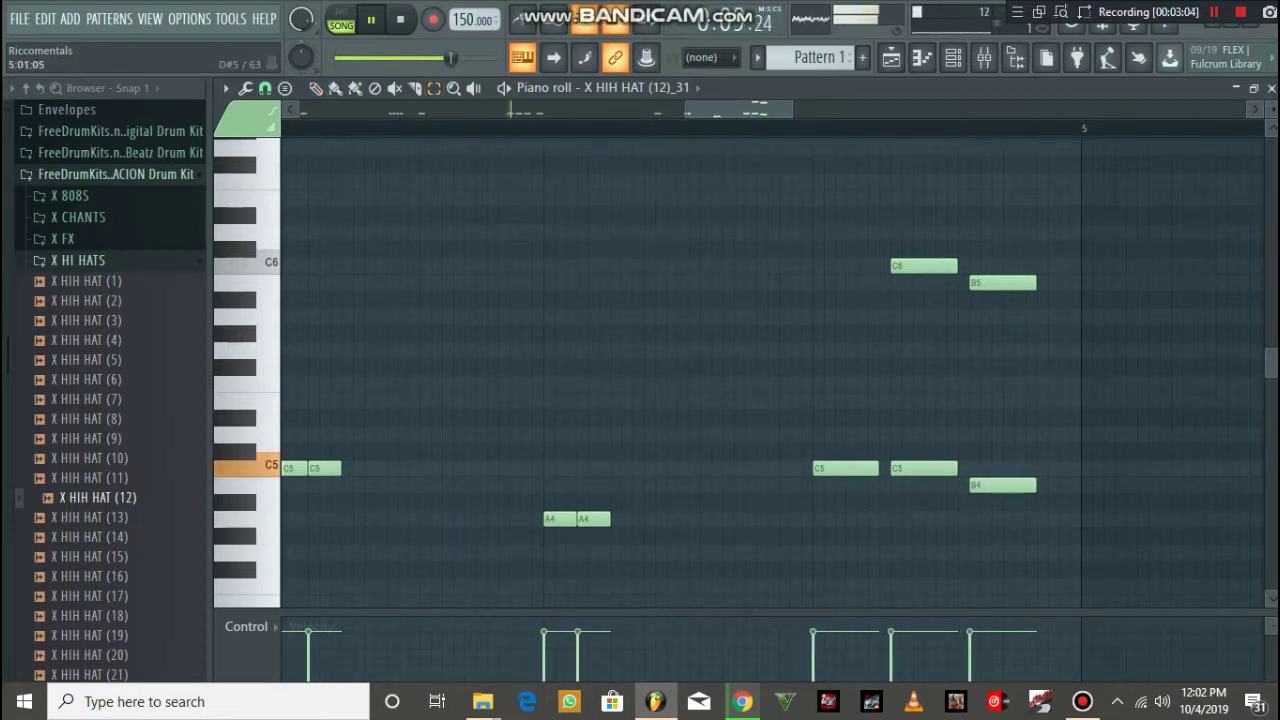
left_click_drag(1156, 426, 892, 528)
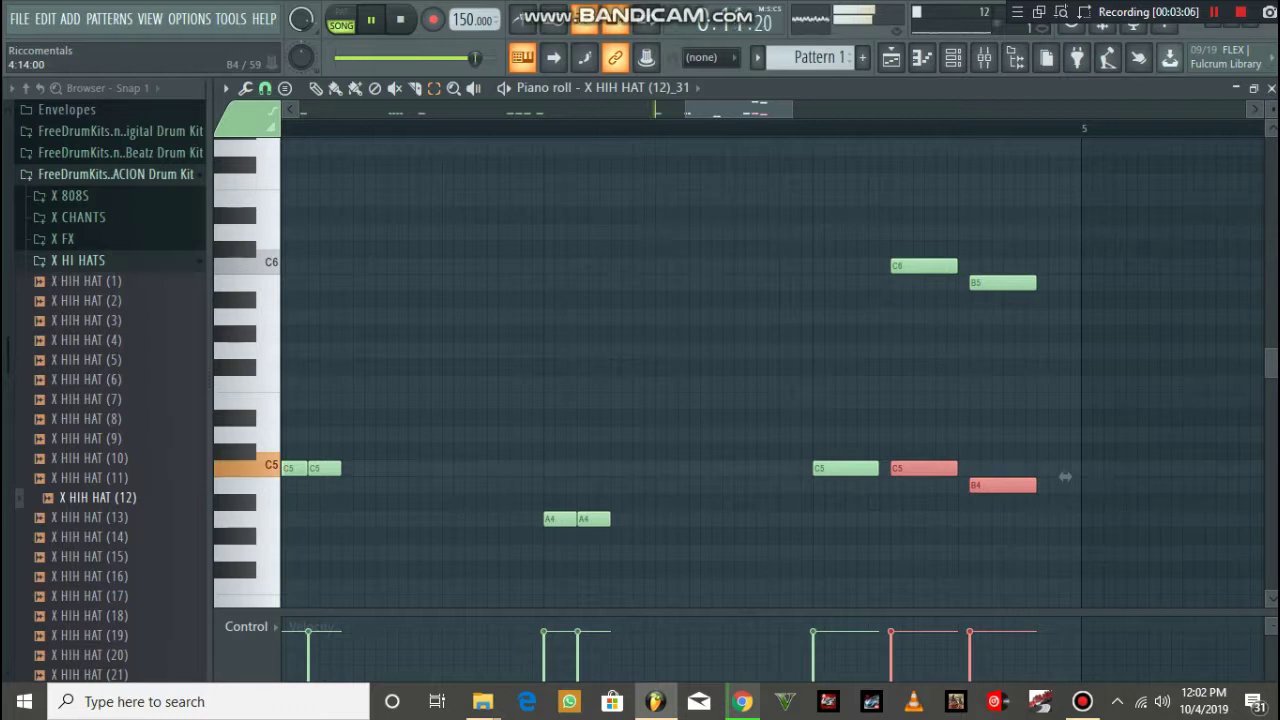
key("ctrl+Down")
scroll(882, 485, "down", 2)
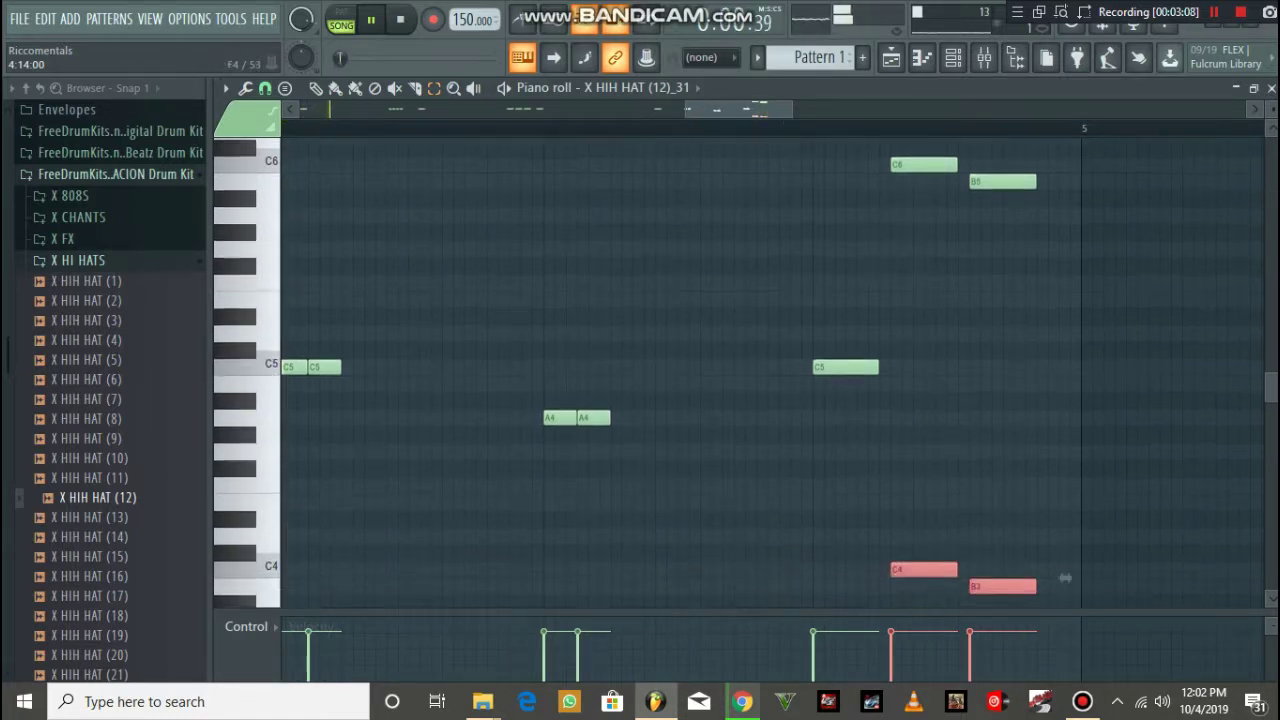
scroll(882, 485, "down", 1)
- Set the snap to Cell and add a two-step C4 note at the start of bar 3
left_click(265, 88)
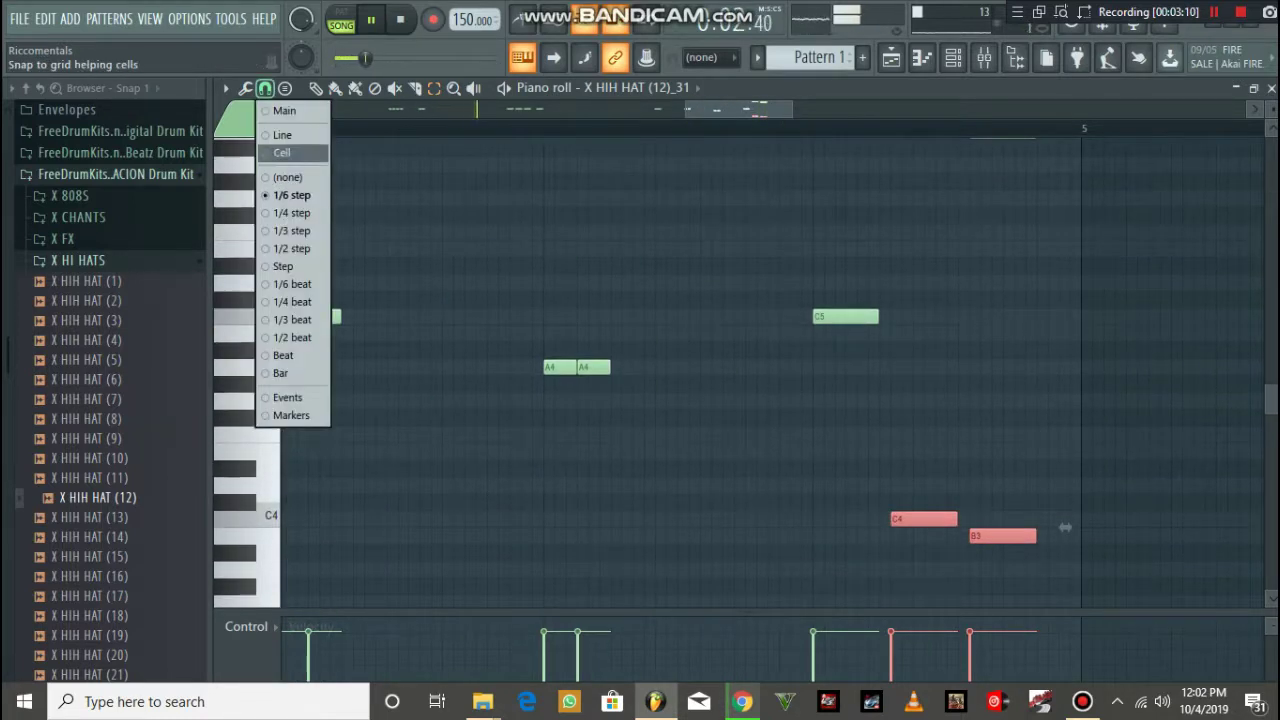
left_click(281, 152)
left_click_drag(687, 109, 294, 109)
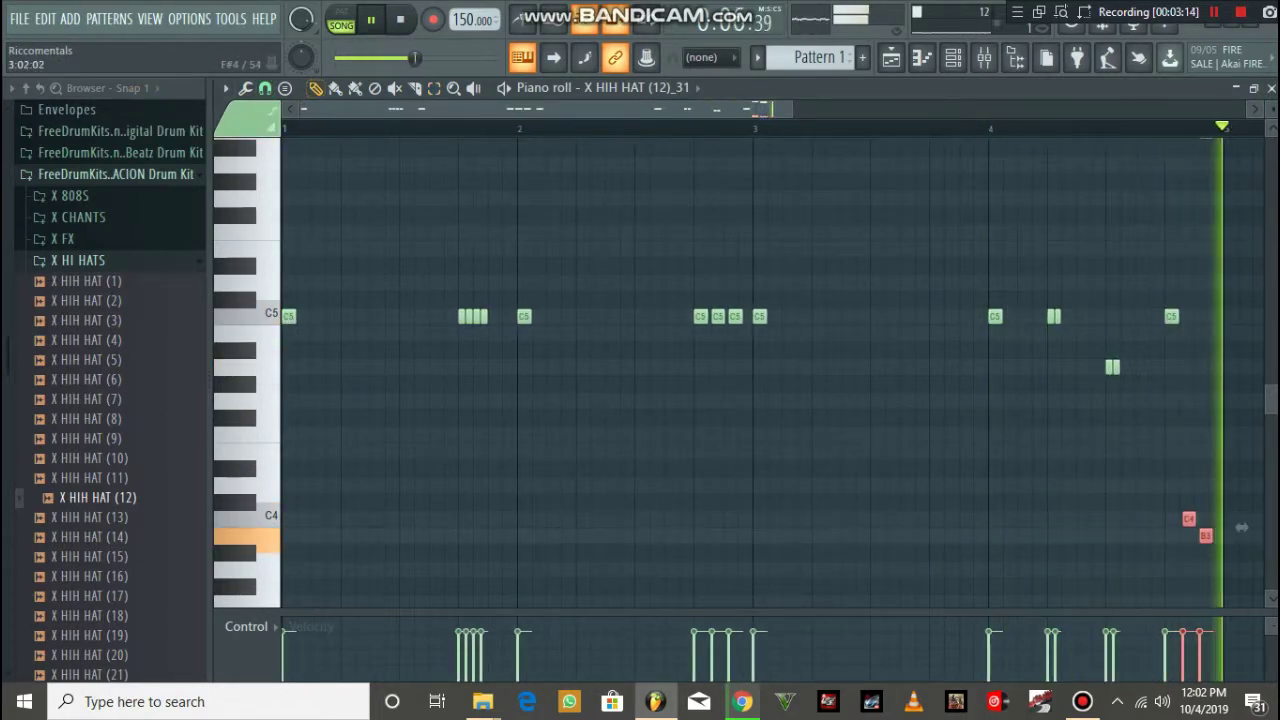
left_click(759, 518)
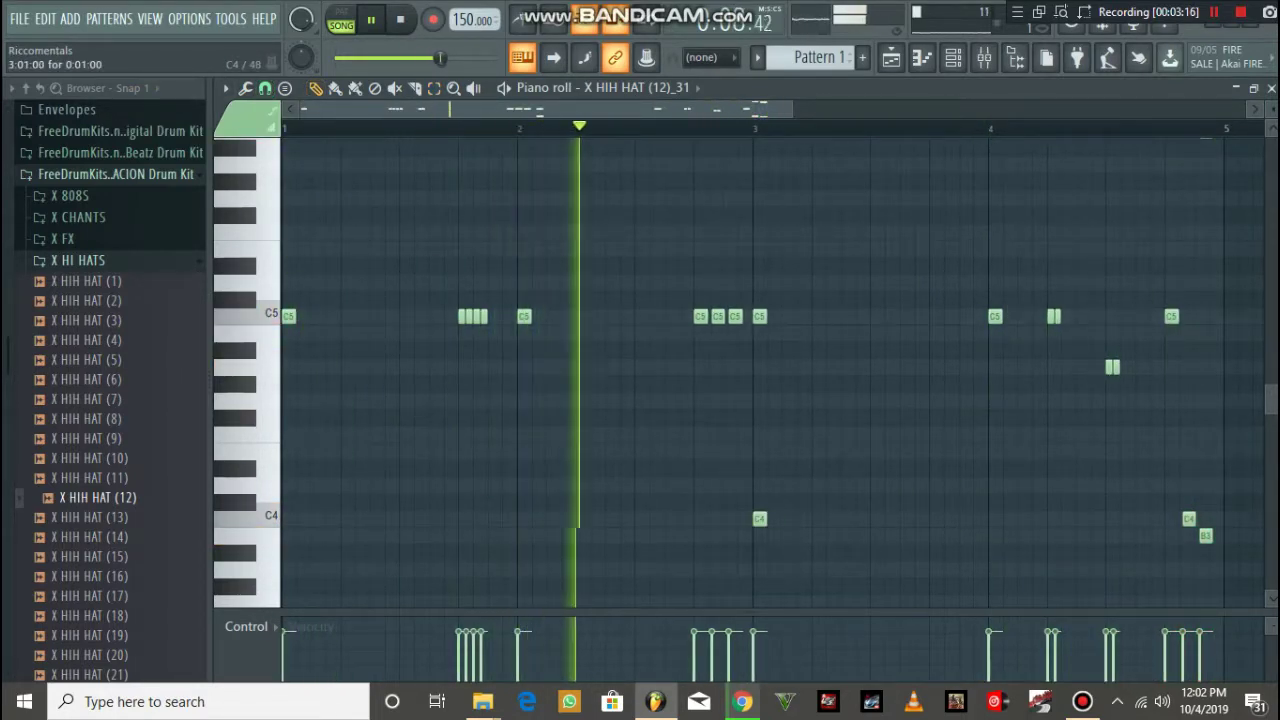
left_click_drag(766, 519, 781, 519)
left_click(789, 519)
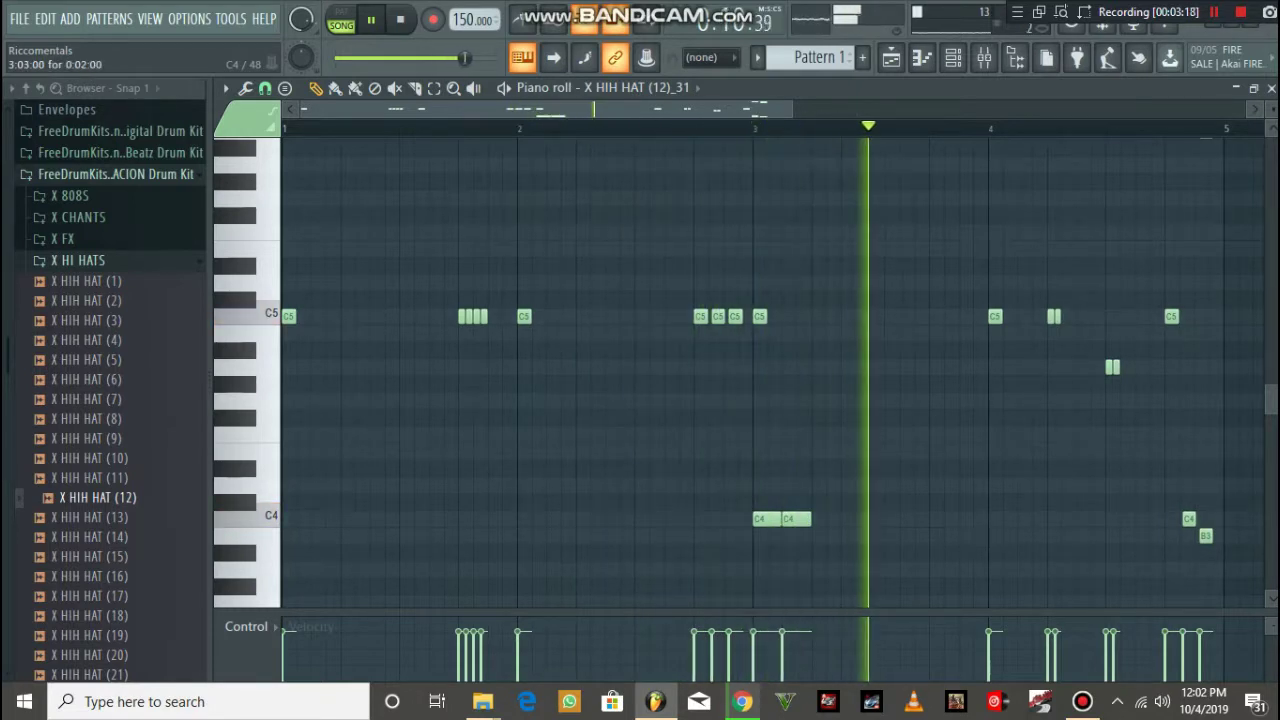
right_click(796, 519)
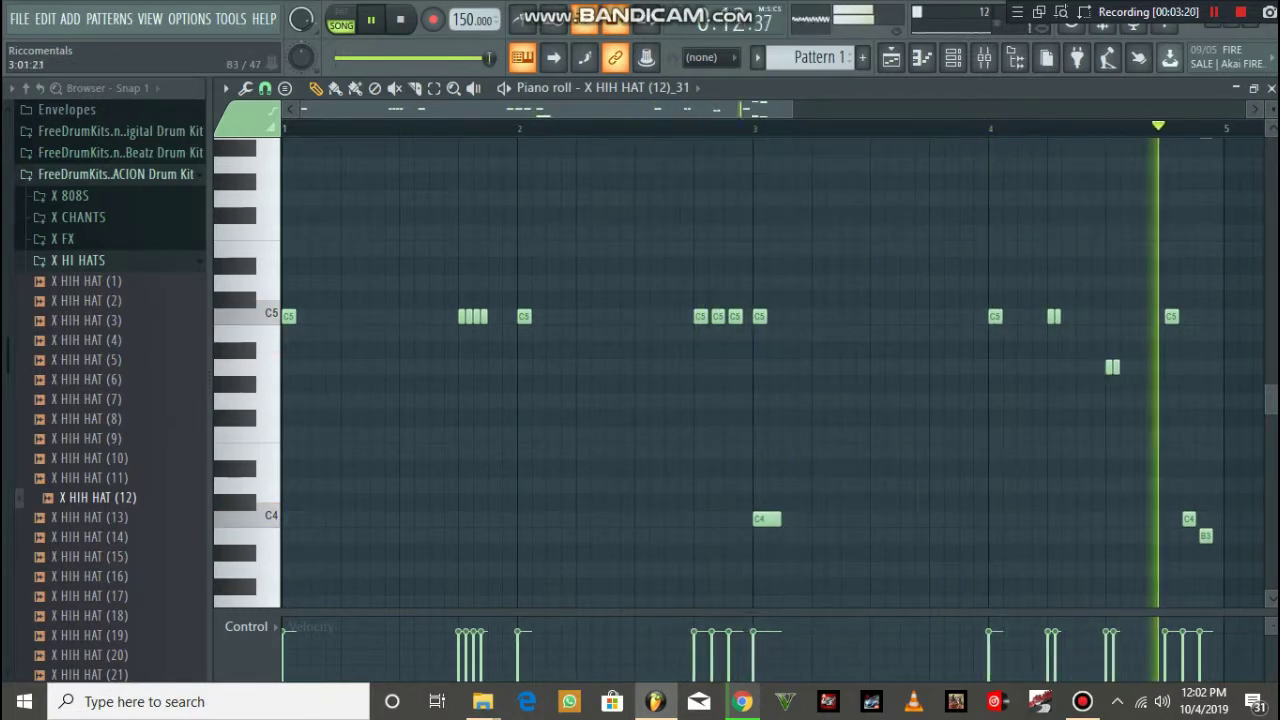
left_click_drag(674, 152, 674, 142)
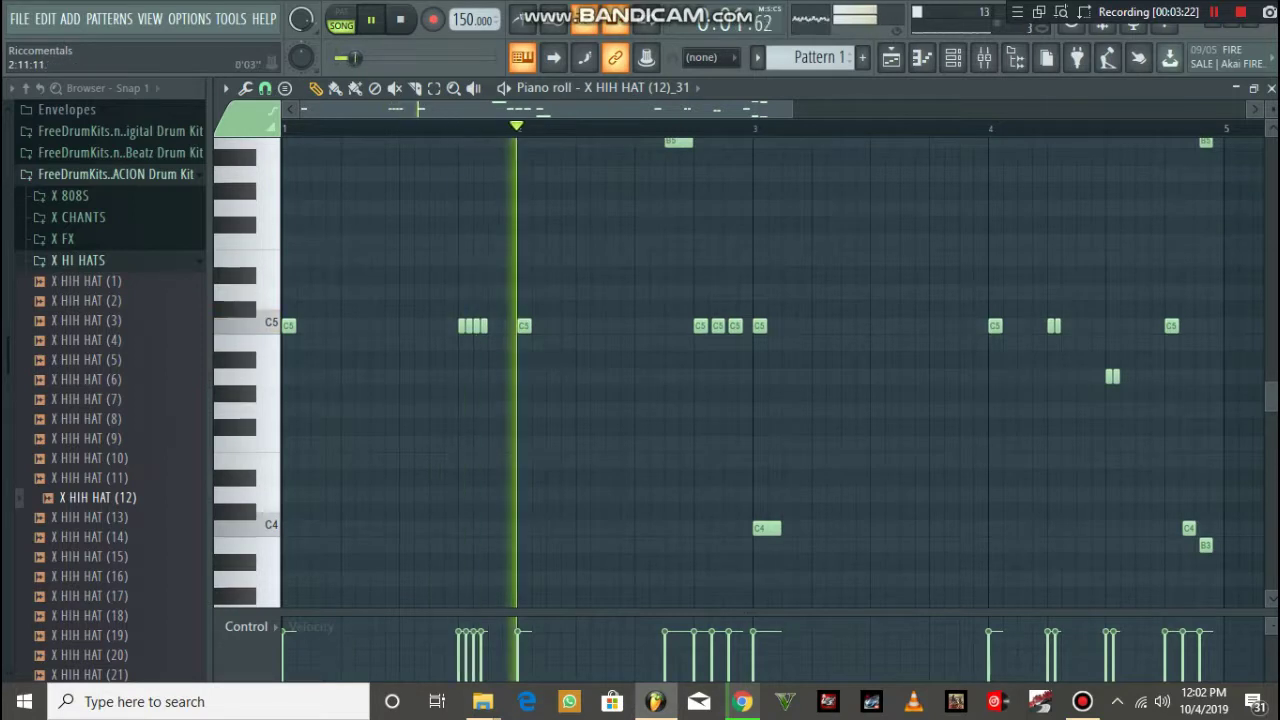
right_click(675, 142)
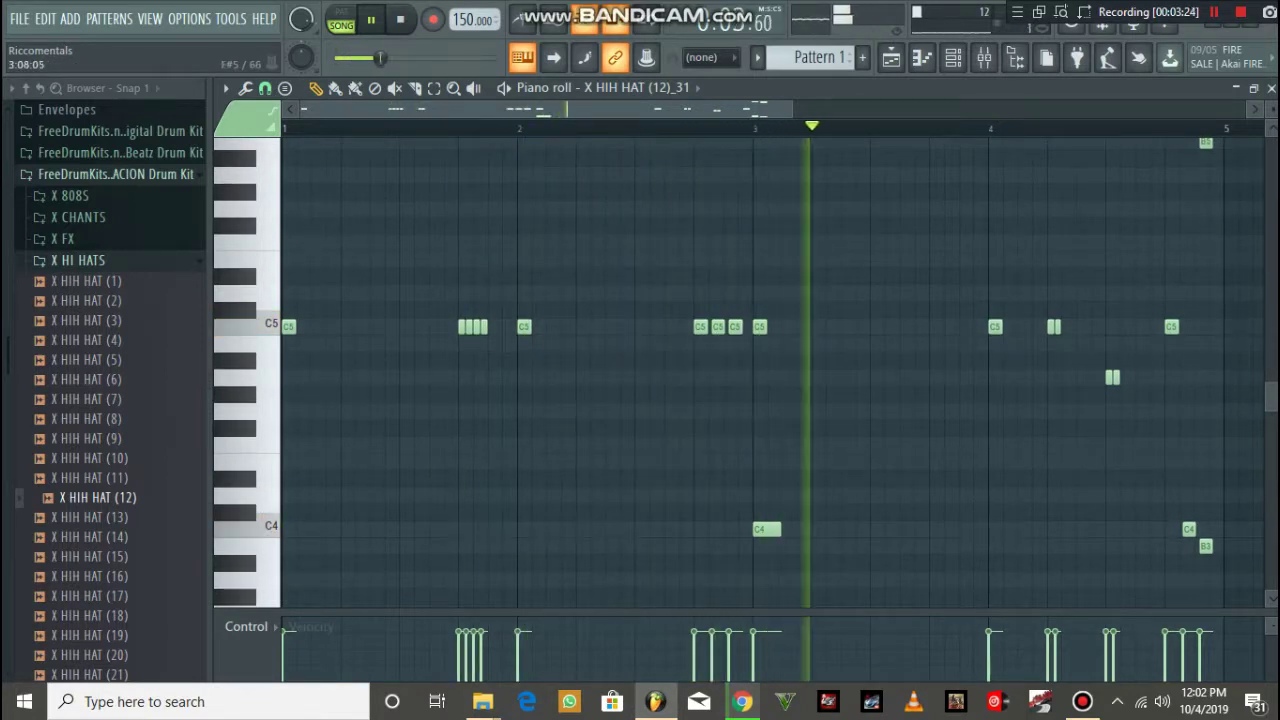
left_click(996, 529)
right_click(998, 529)
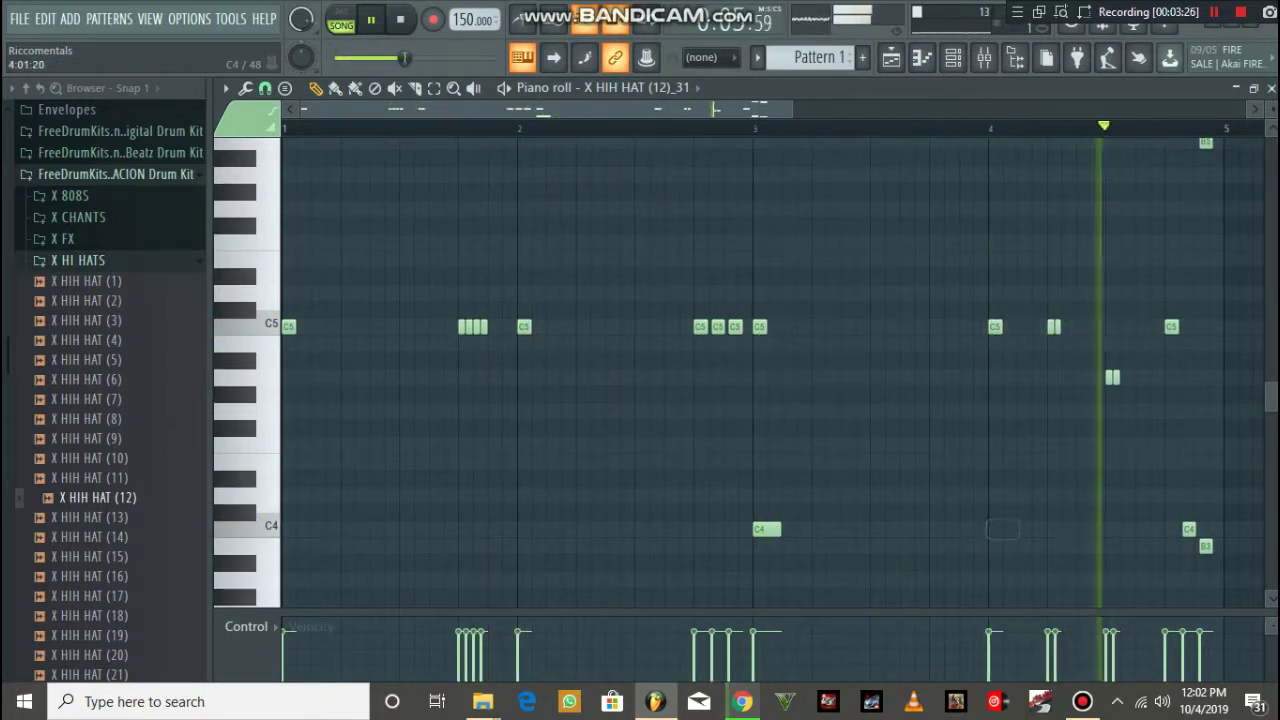
- Add two-step C4 notes at steps 1 and 3 of bar 2 and slightly lower the second note's velocity
left_click(521, 529)
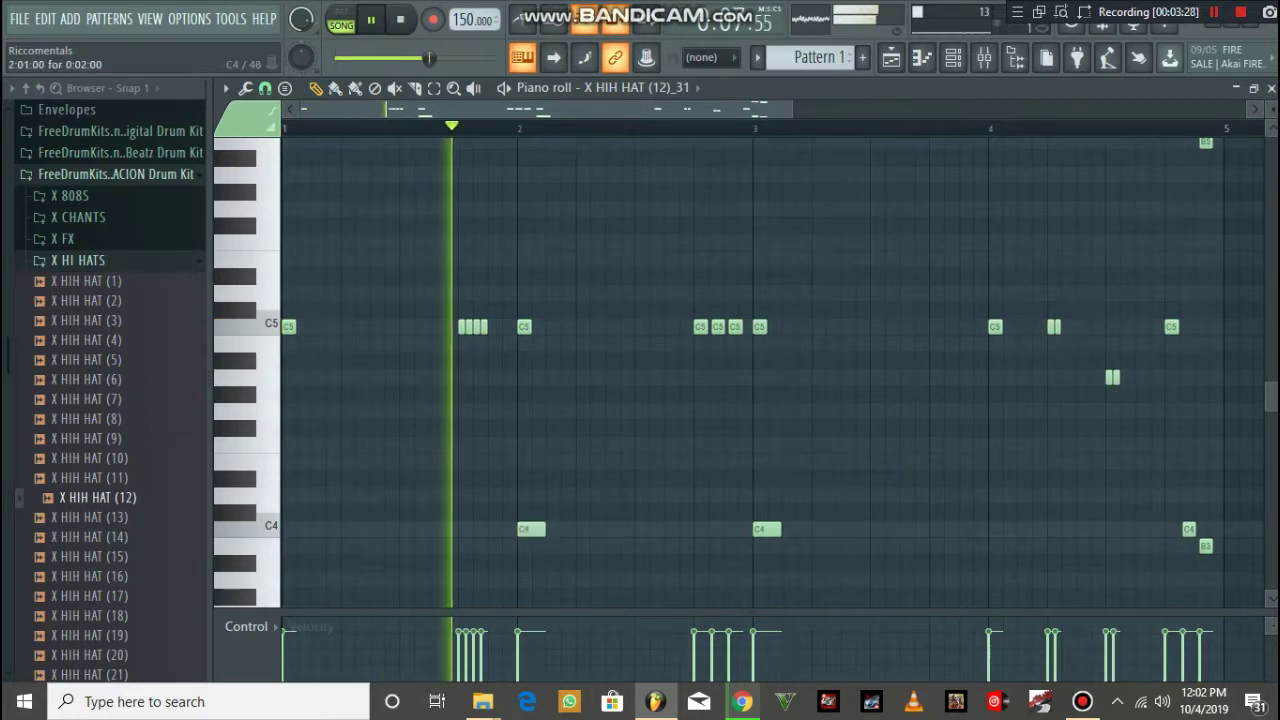
left_click(552, 529)
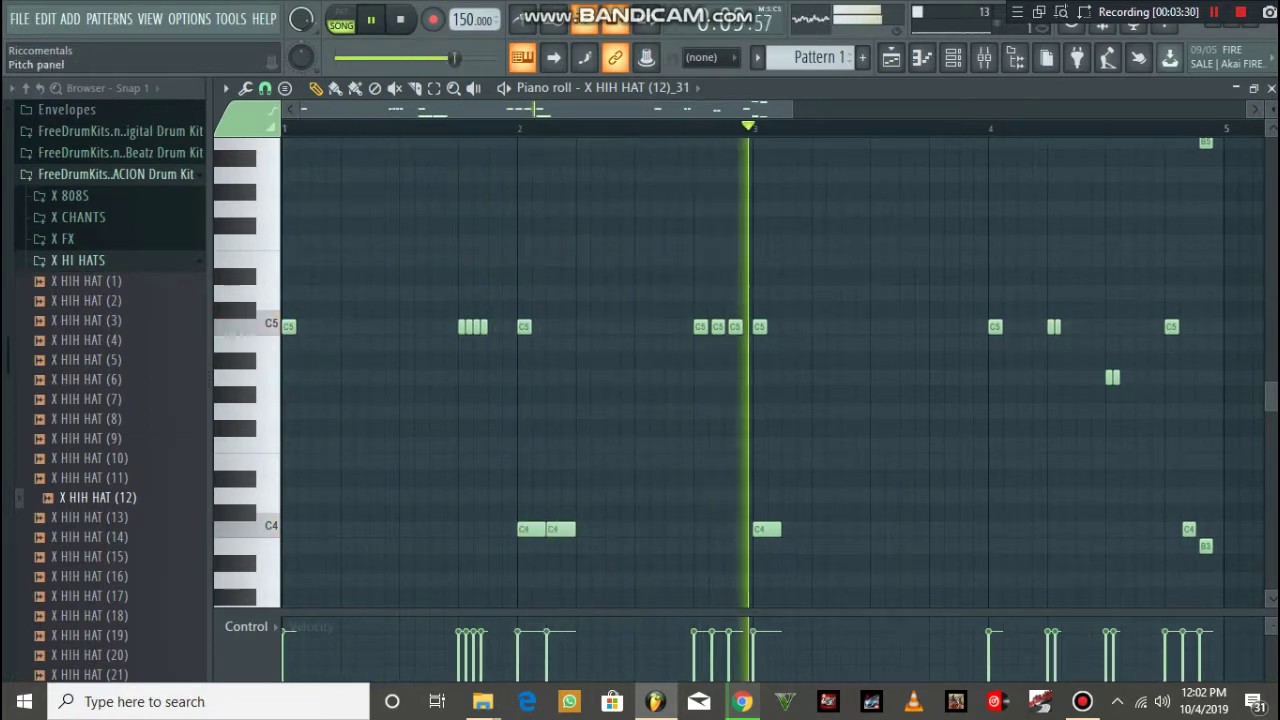
left_click(551, 646)
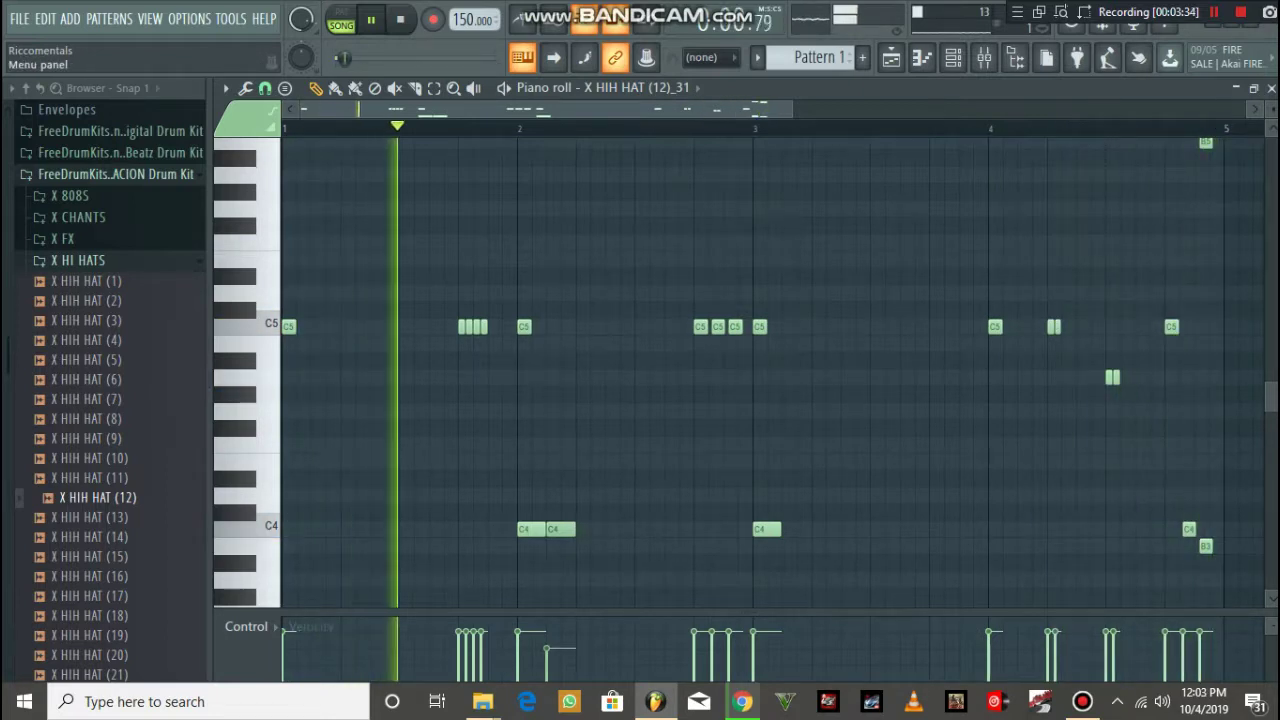
- Save the project as flow.flp in the Projects folder and stop playback
left_click(19, 19)
left_click(40, 106)
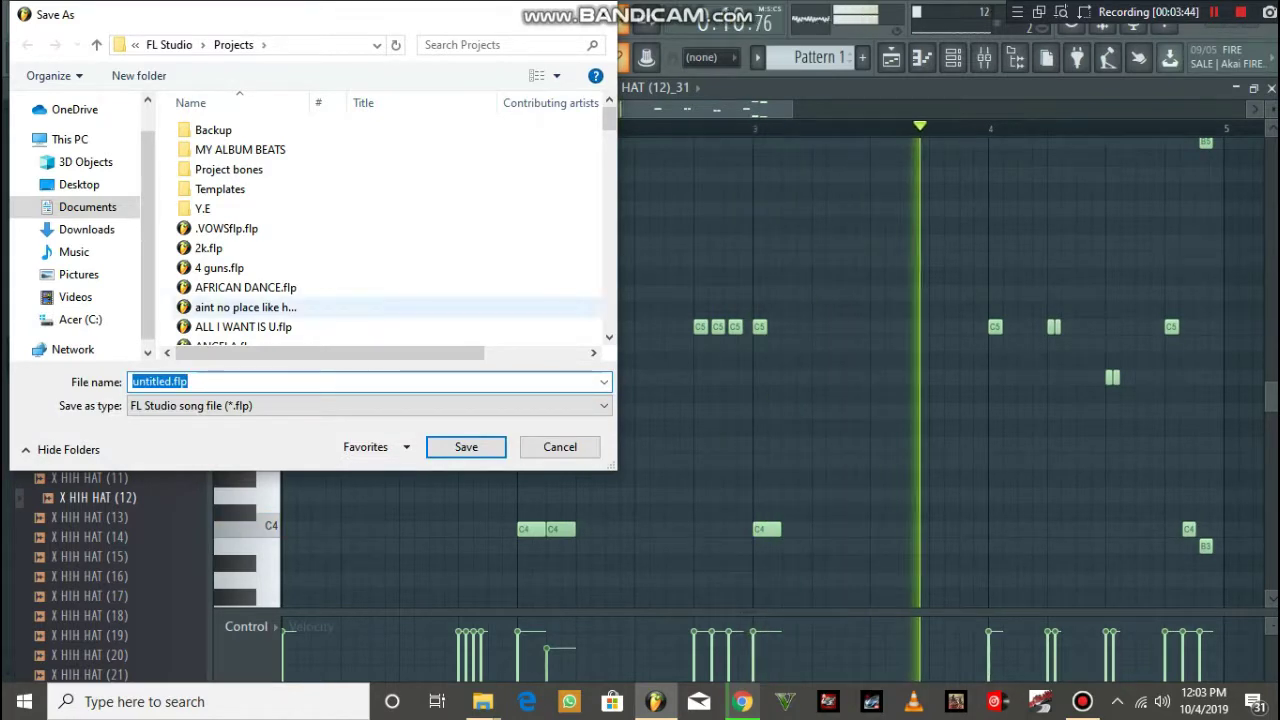
left_click_drag(172, 382, 165, 382)
double_click(168, 381)
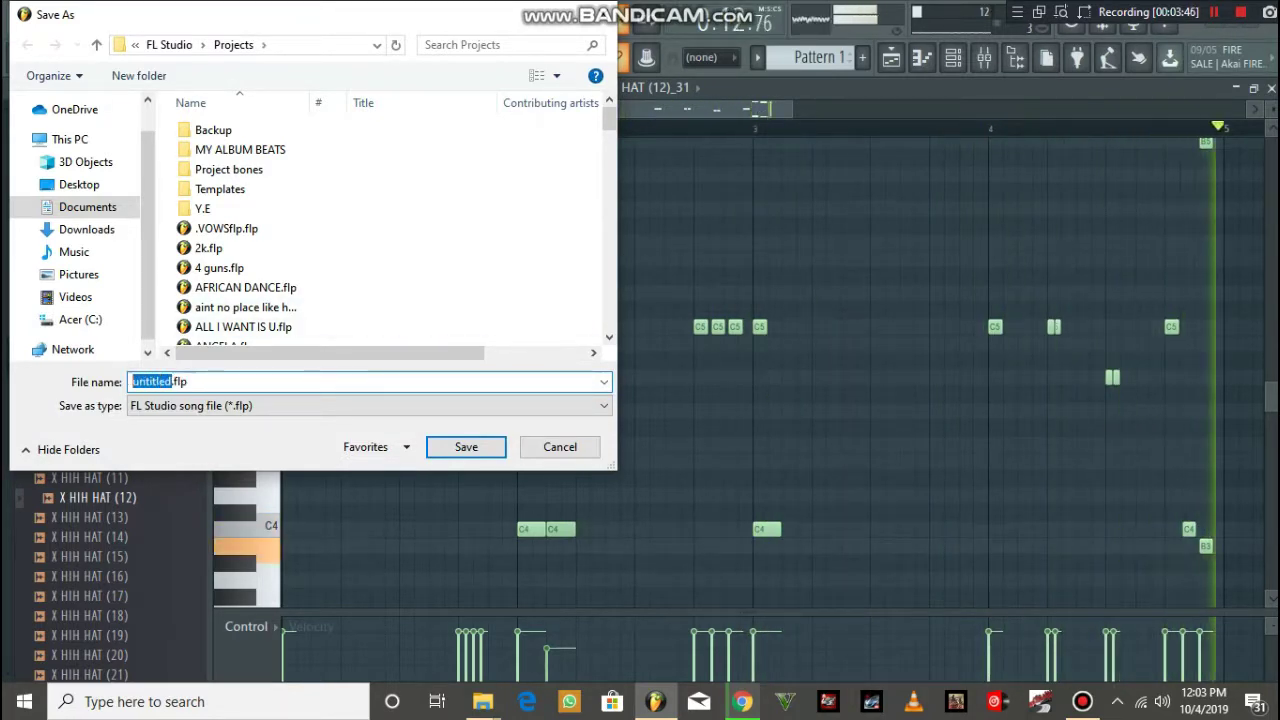
type("f")
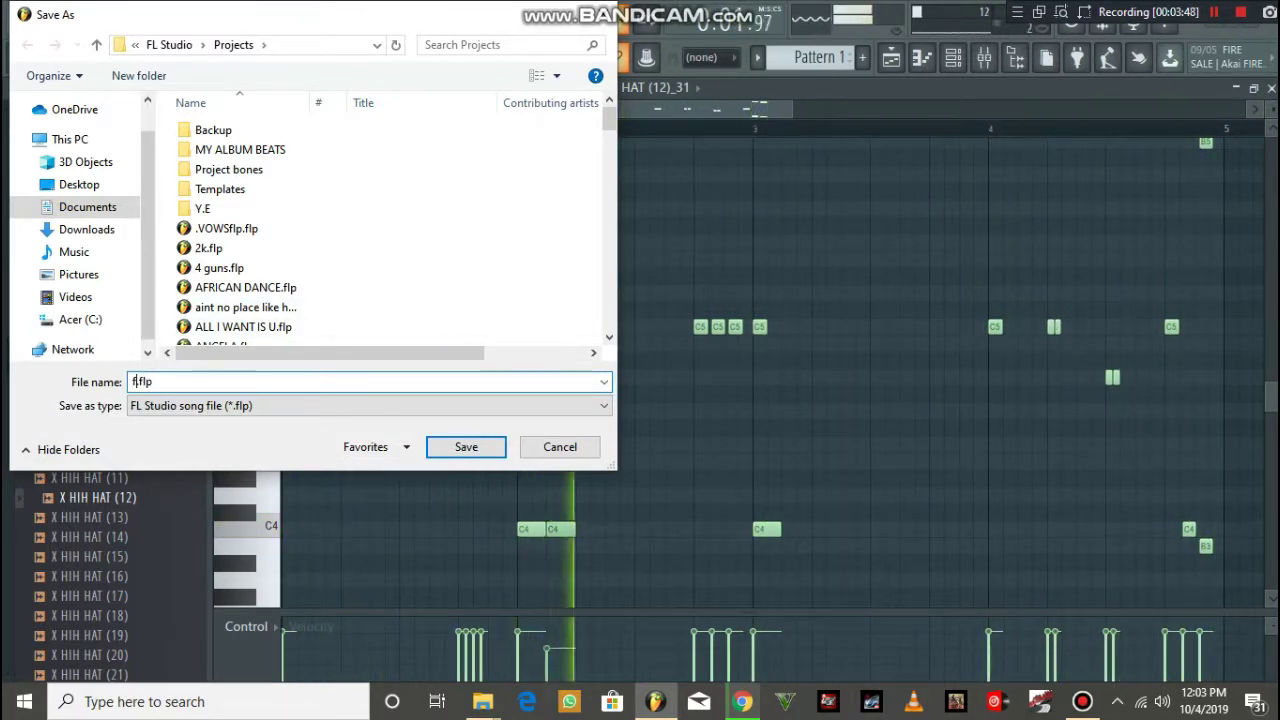
type("low")
key("Return")
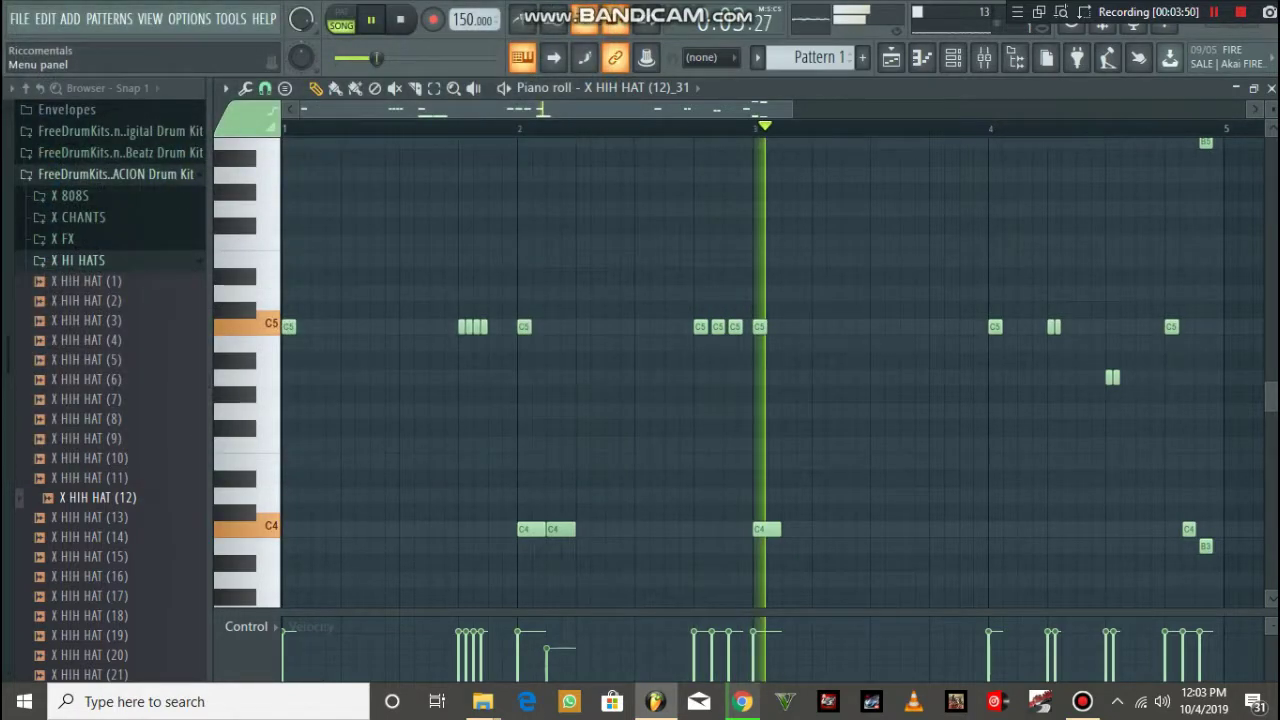
key("space")
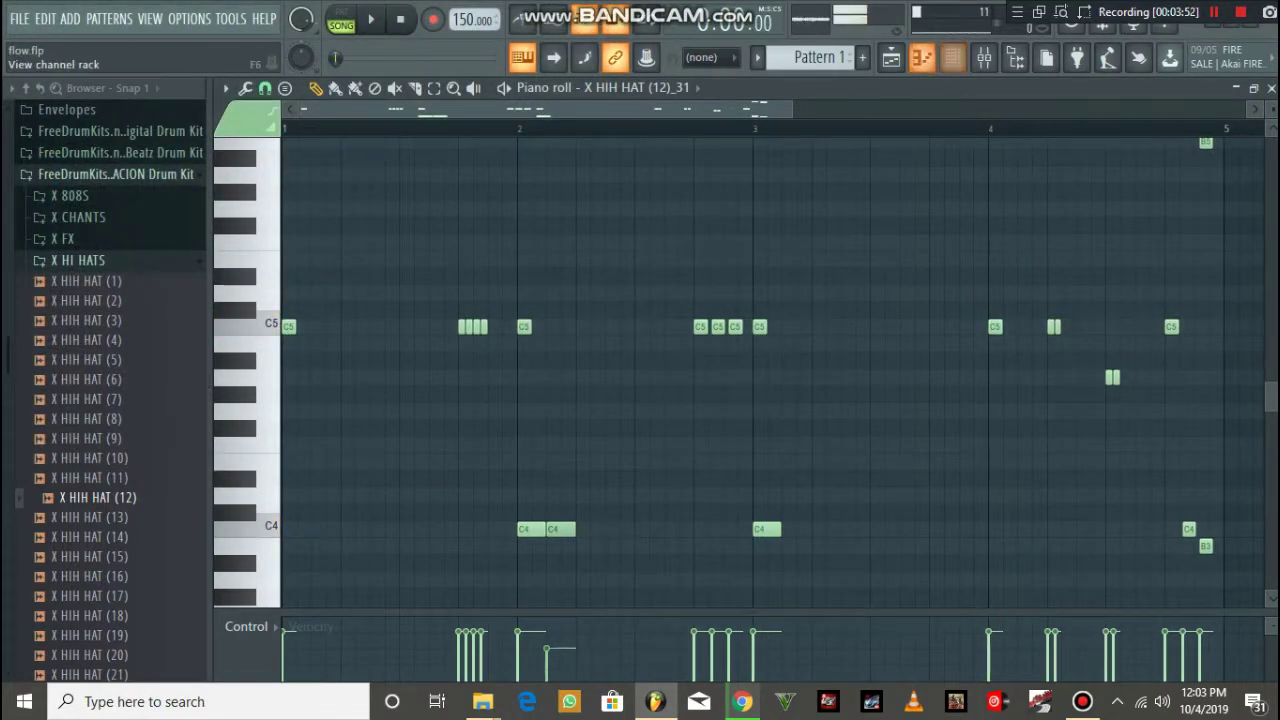
- Show the channel rack and look through the sample folders for a kit with suitable drum sounds
key("F6")
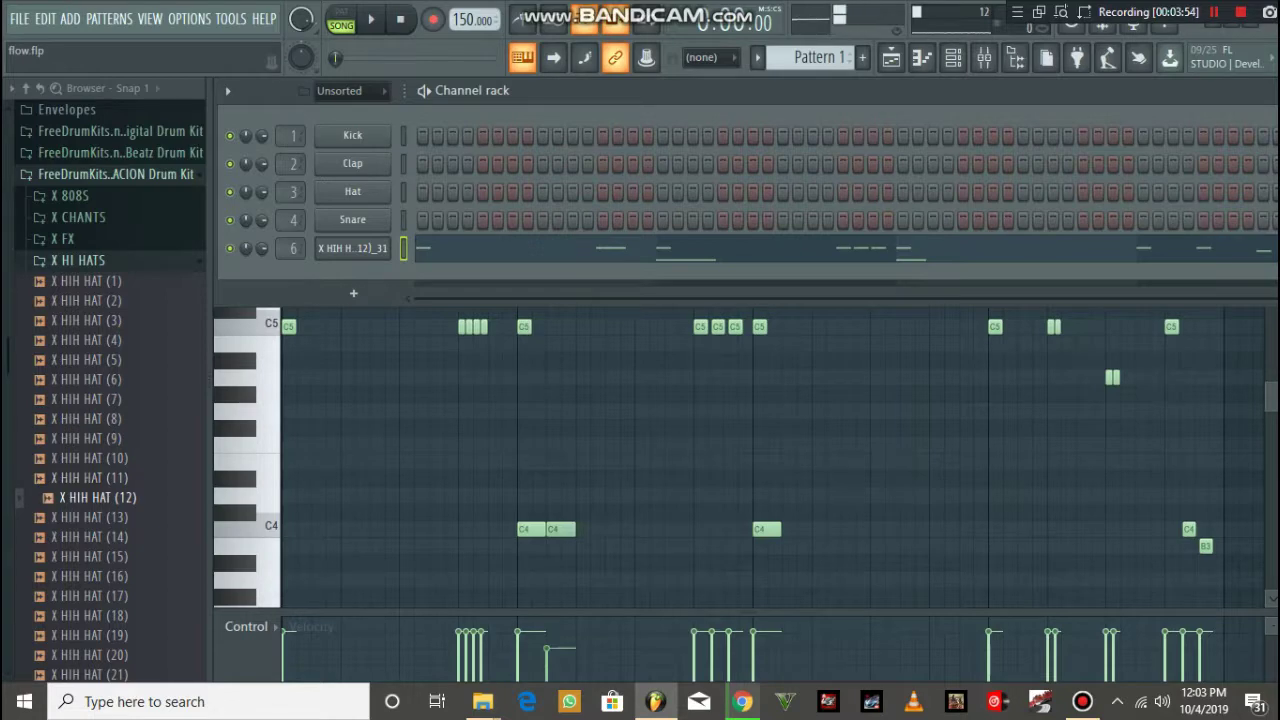
left_click(78, 260)
left_click(72, 282)
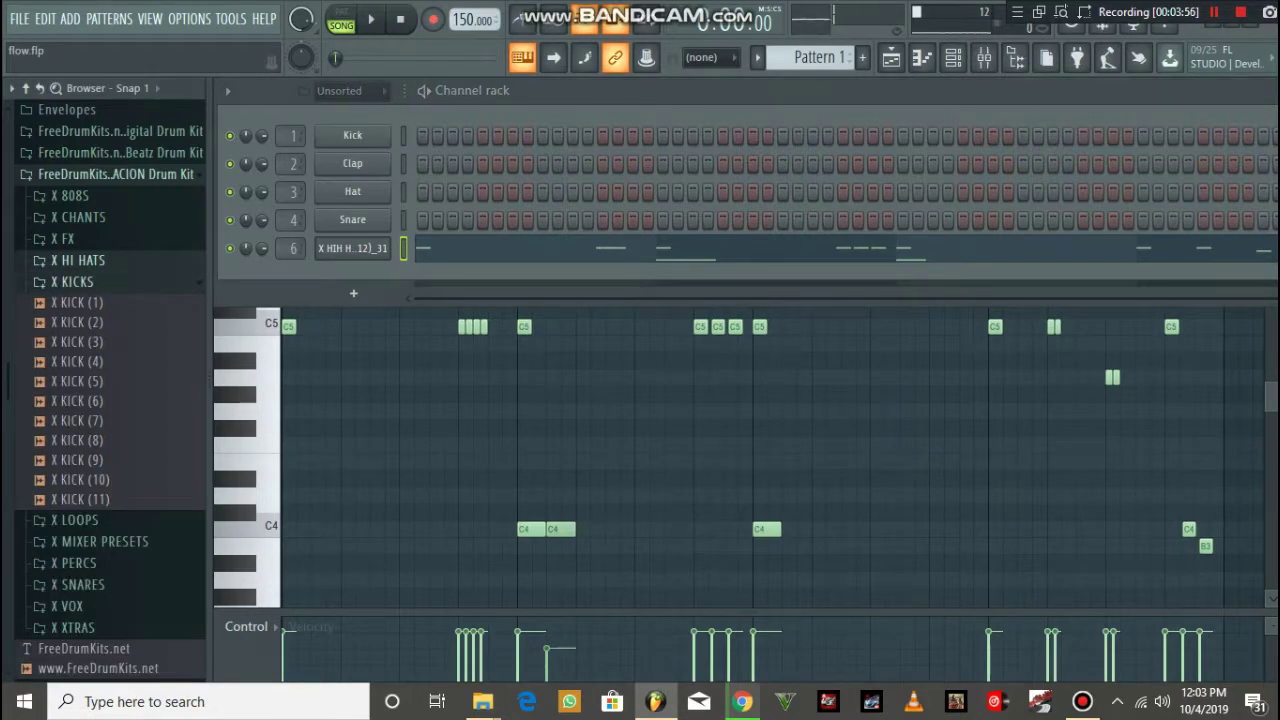
left_click(72, 282)
scroll(110, 380, "down", 15)
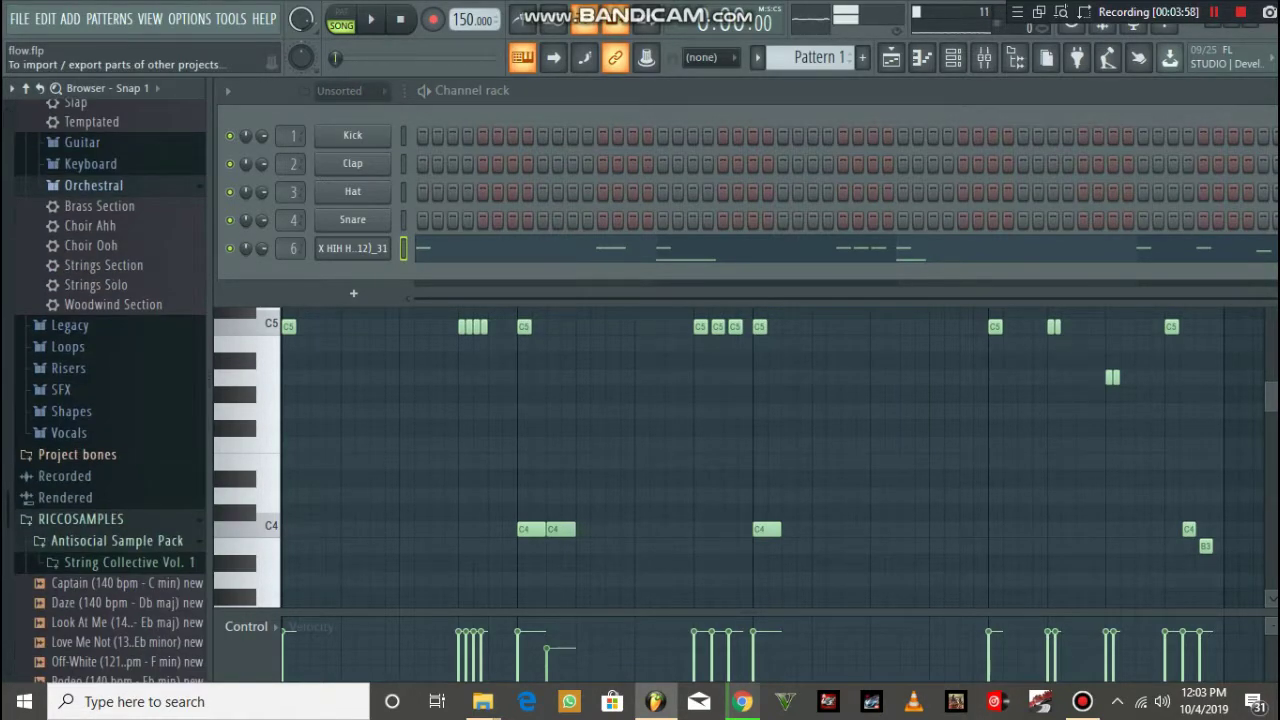
scroll(120, 466, "down", 5)
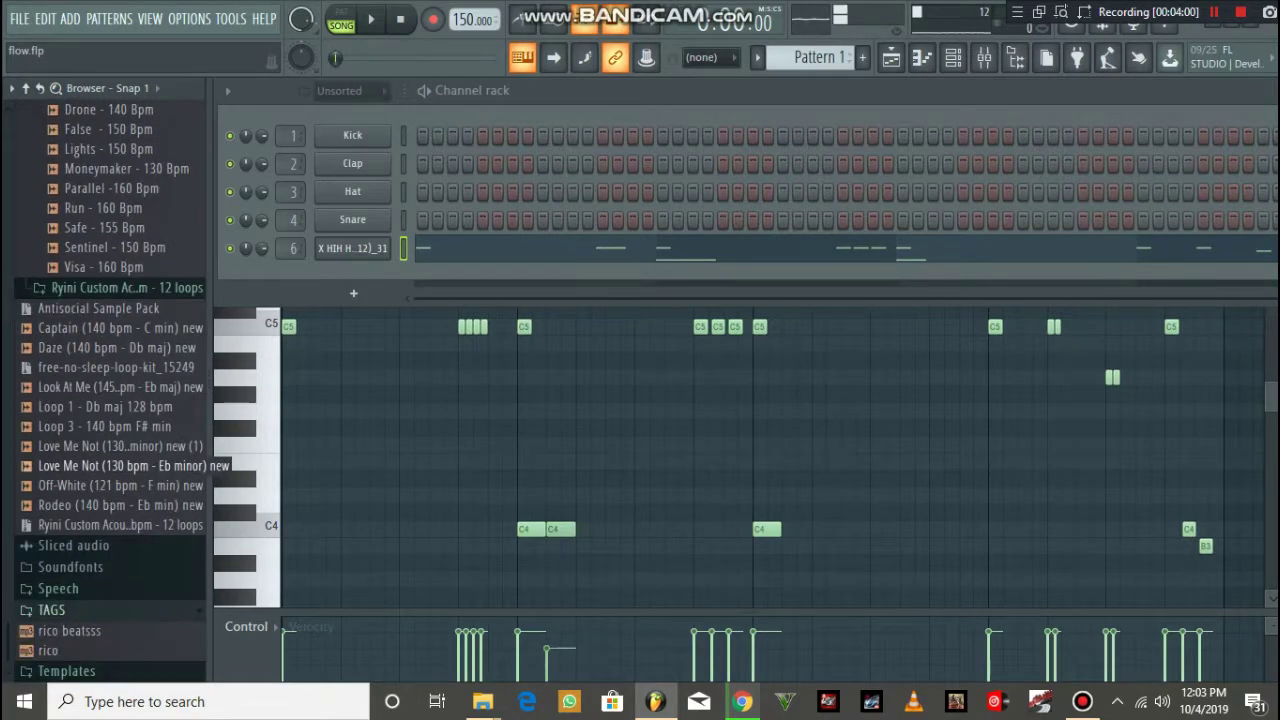
scroll(110, 390, "up", 15)
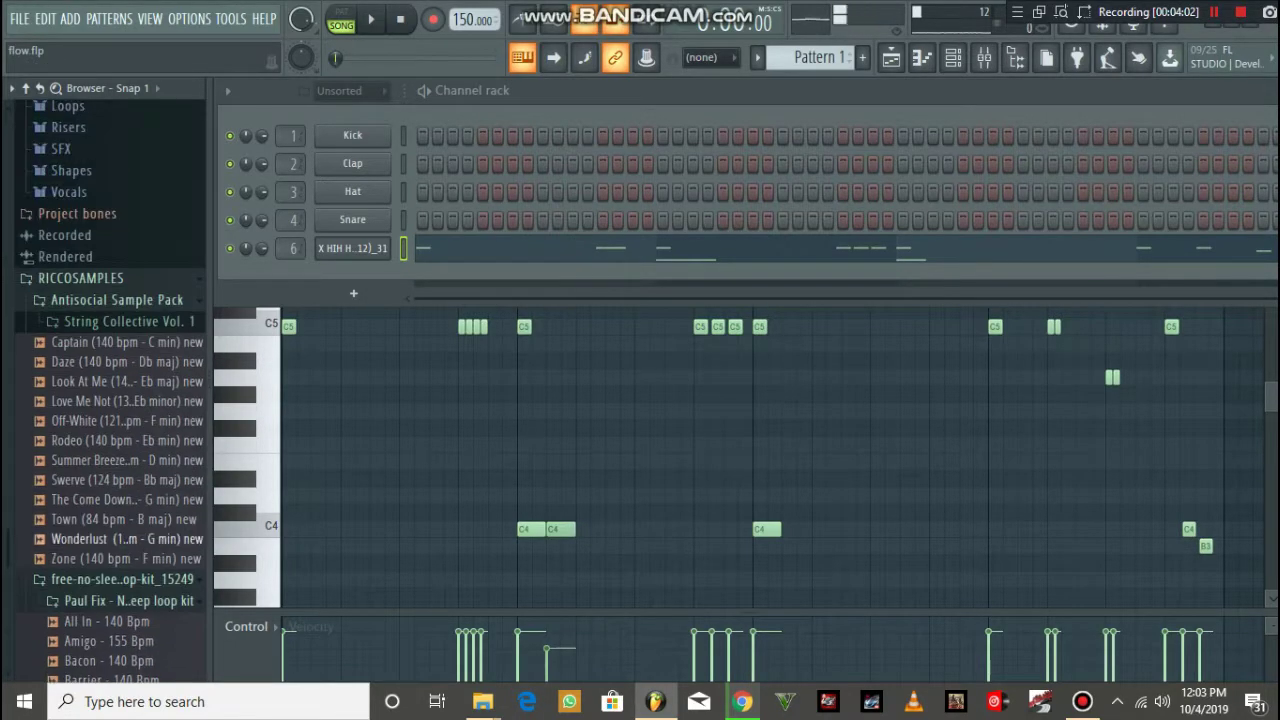
scroll(110, 390, "up", 12)
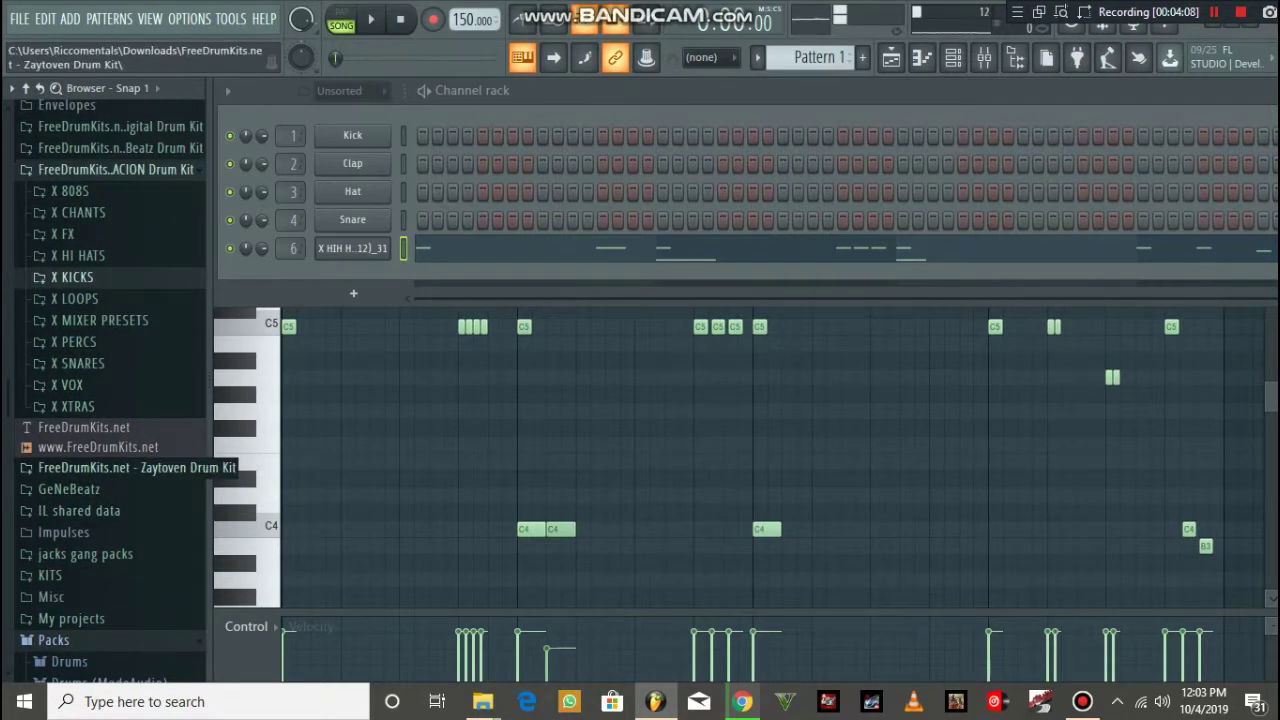
scroll(110, 390, "up", 20)
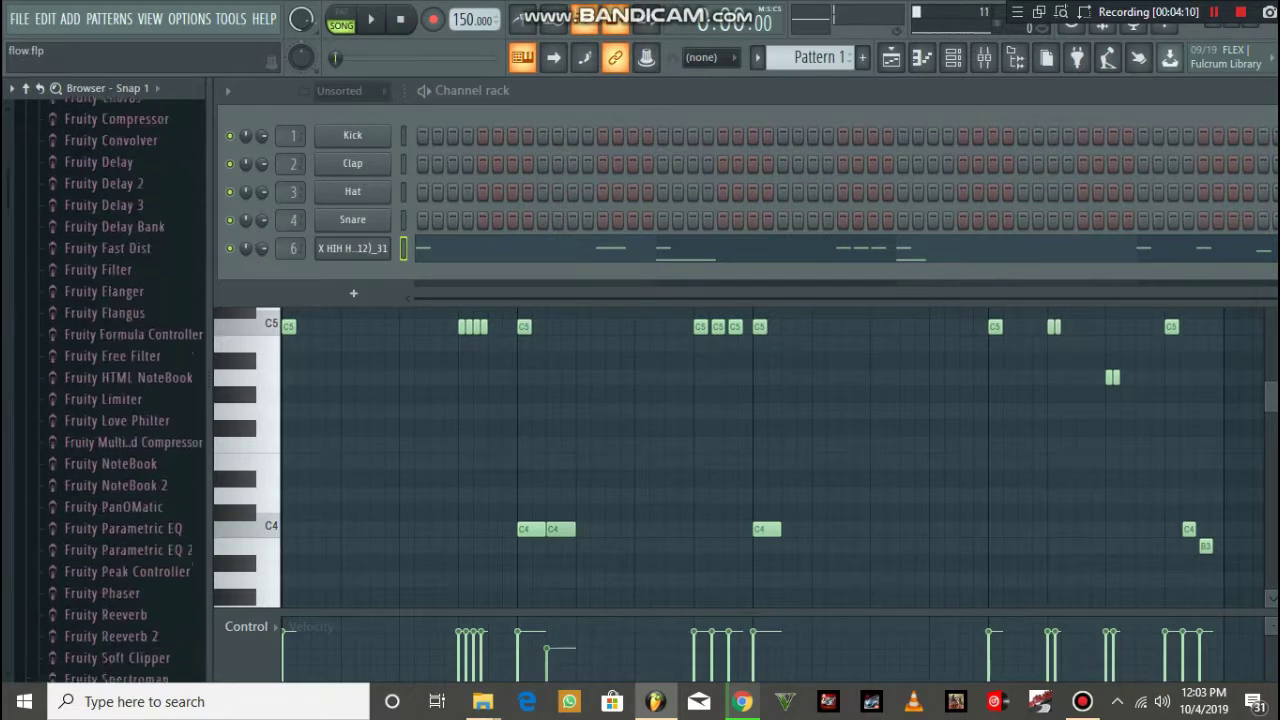
scroll(72, 368, "down", 20)
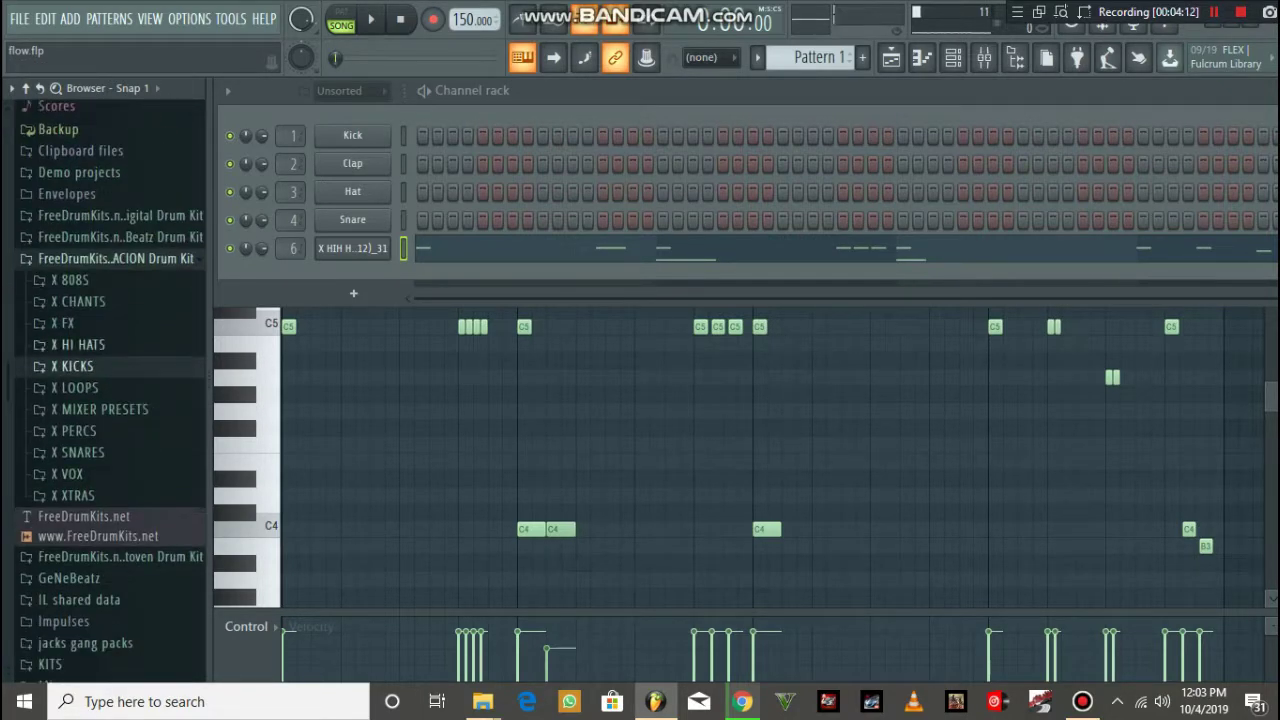
scroll(110, 400, "down", 5)
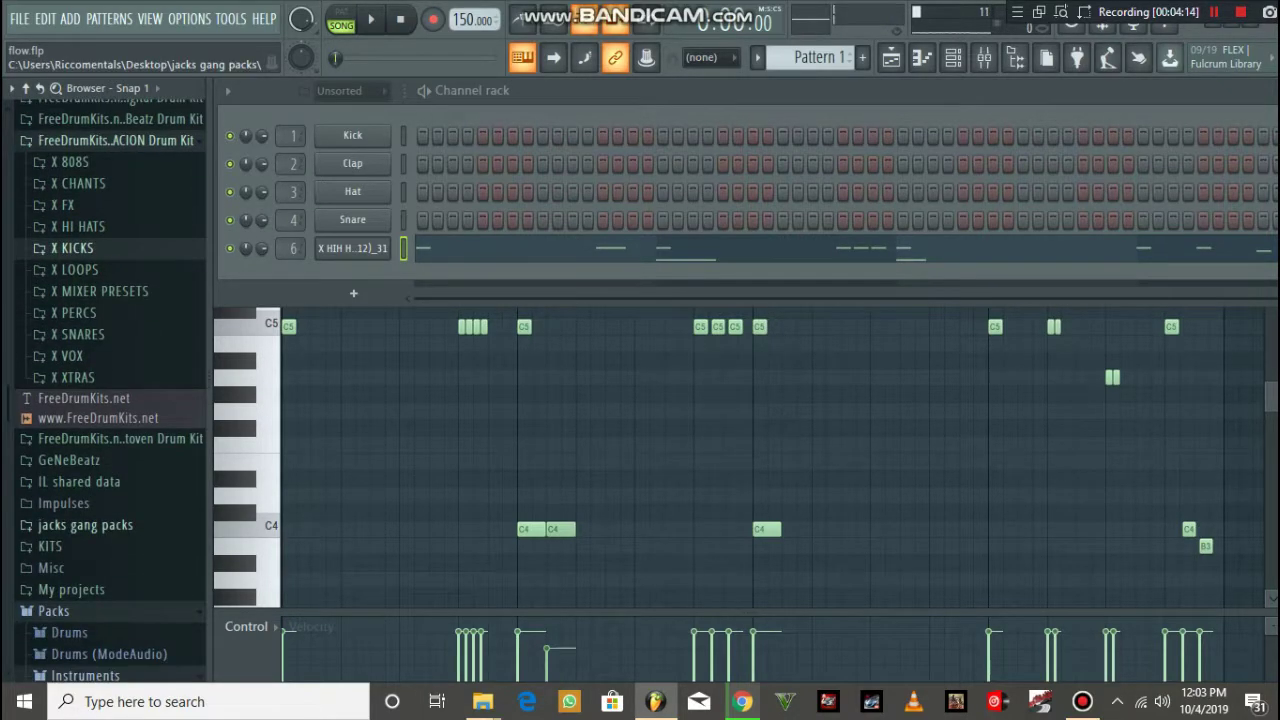
- Open the Snares folder of the Travis Scott Drum Kit inside the KITS folder
left_click(70, 546)
scroll(72, 516, "down", 5)
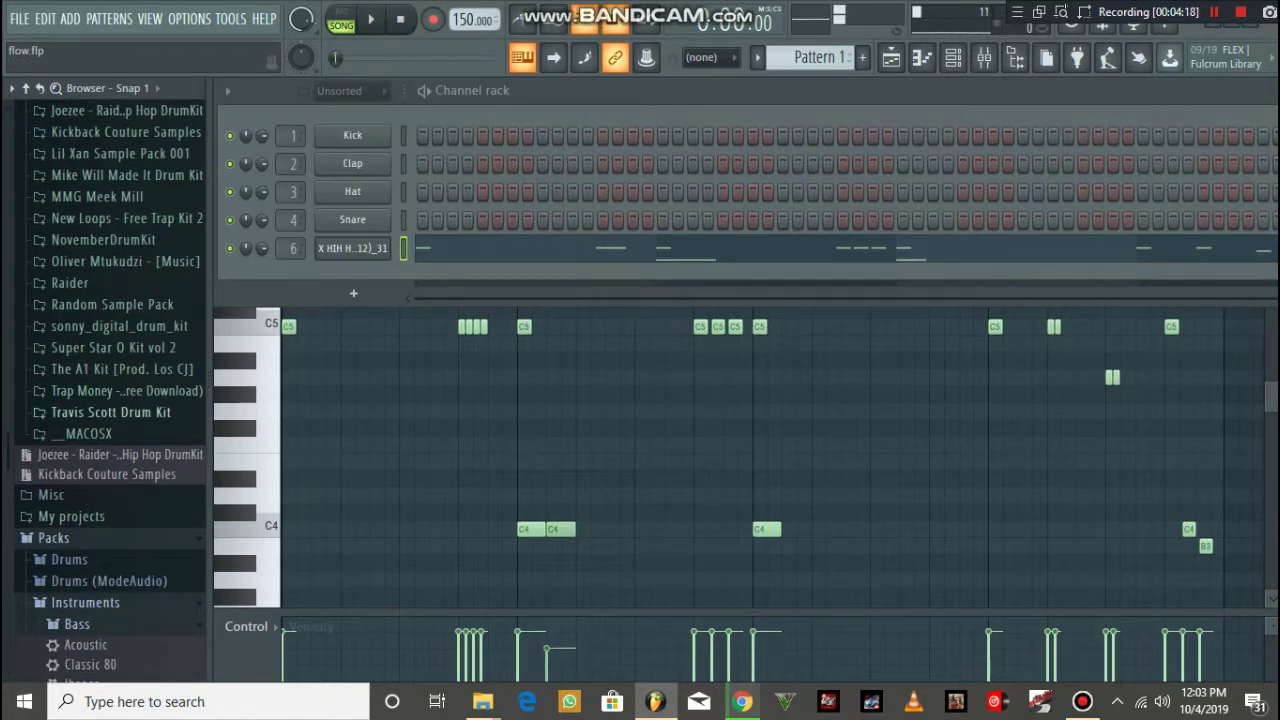
left_click(110, 412)
scroll(84, 531, "down", 5)
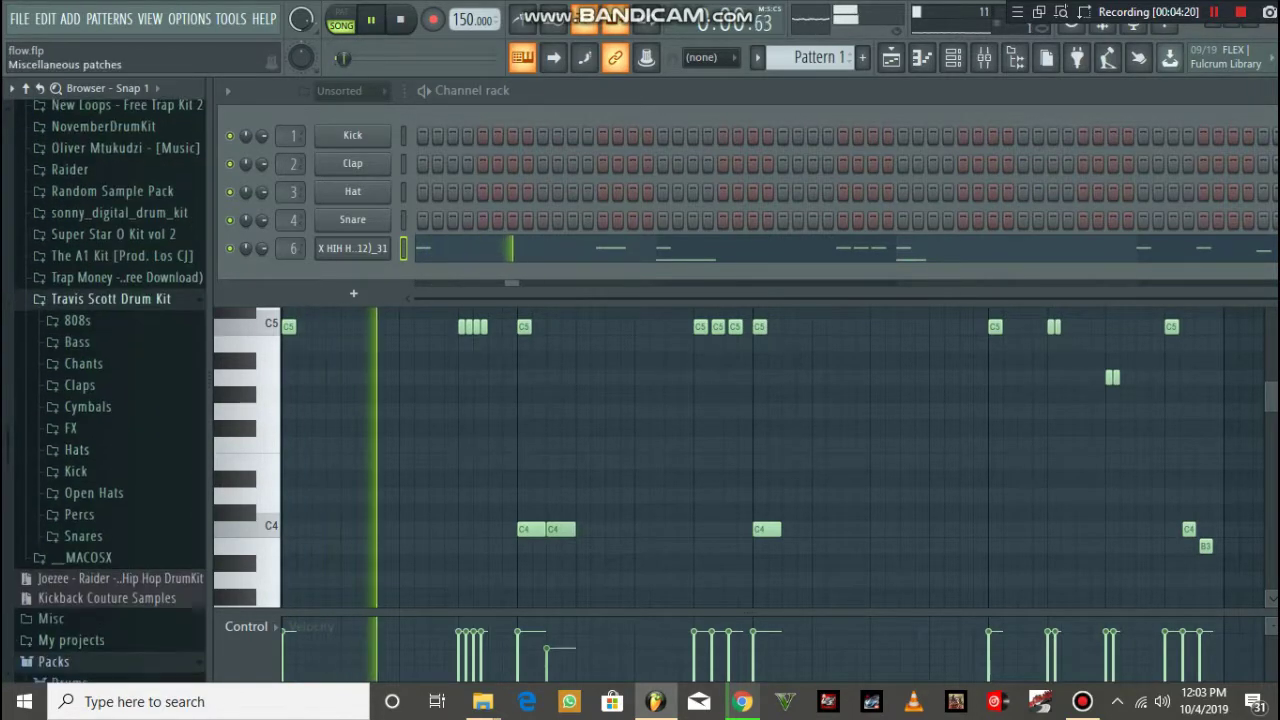
left_click(84, 531)
- Audition the Travis Scott Drum Kit snare samples against the playing beat, comparing Snare 6 with its neighbours
left_click(84, 495)
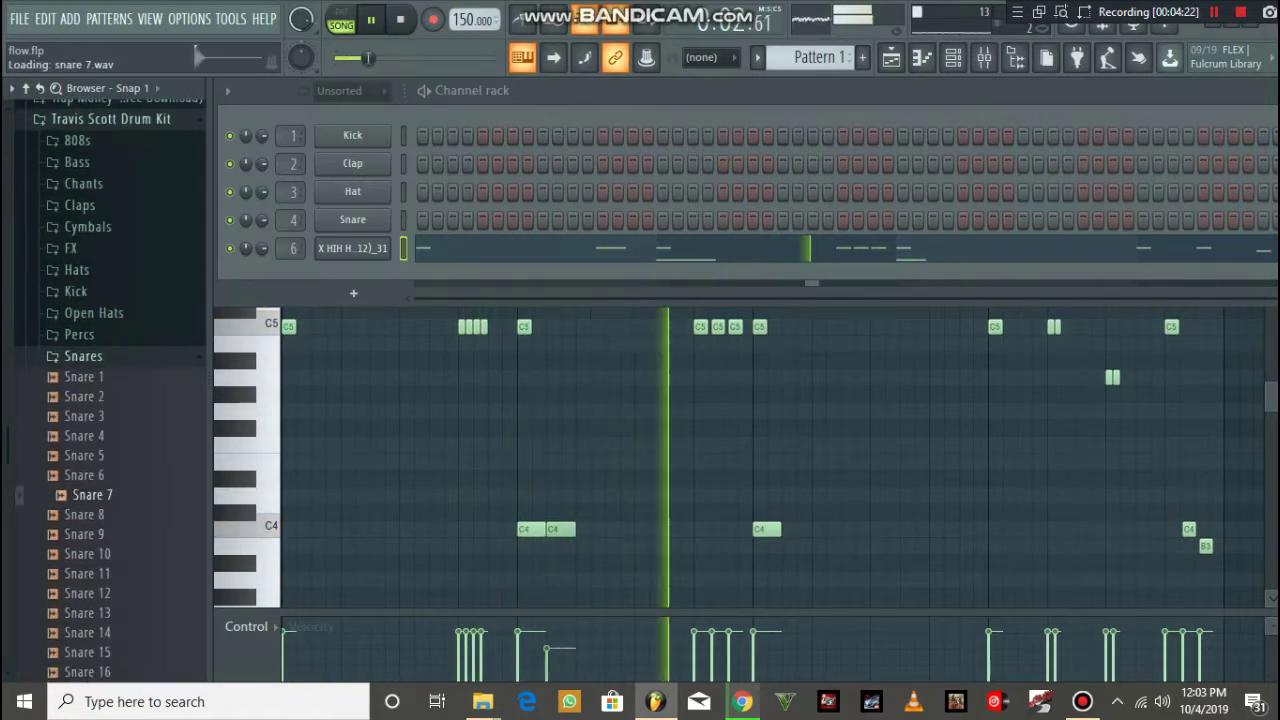
left_click(84, 475)
left_click(84, 456)
left_click(84, 475)
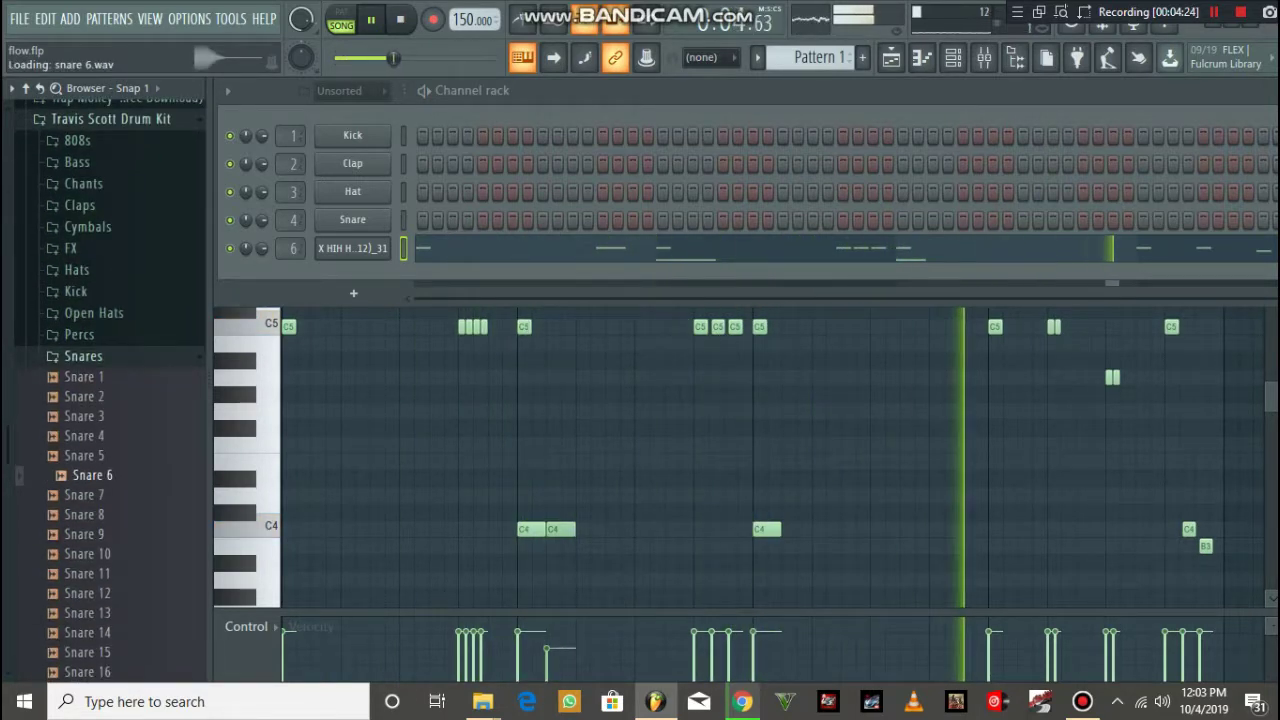
key("Up")
key("Up")
key("Up")
key("Up")
key("Up")
key("Down")
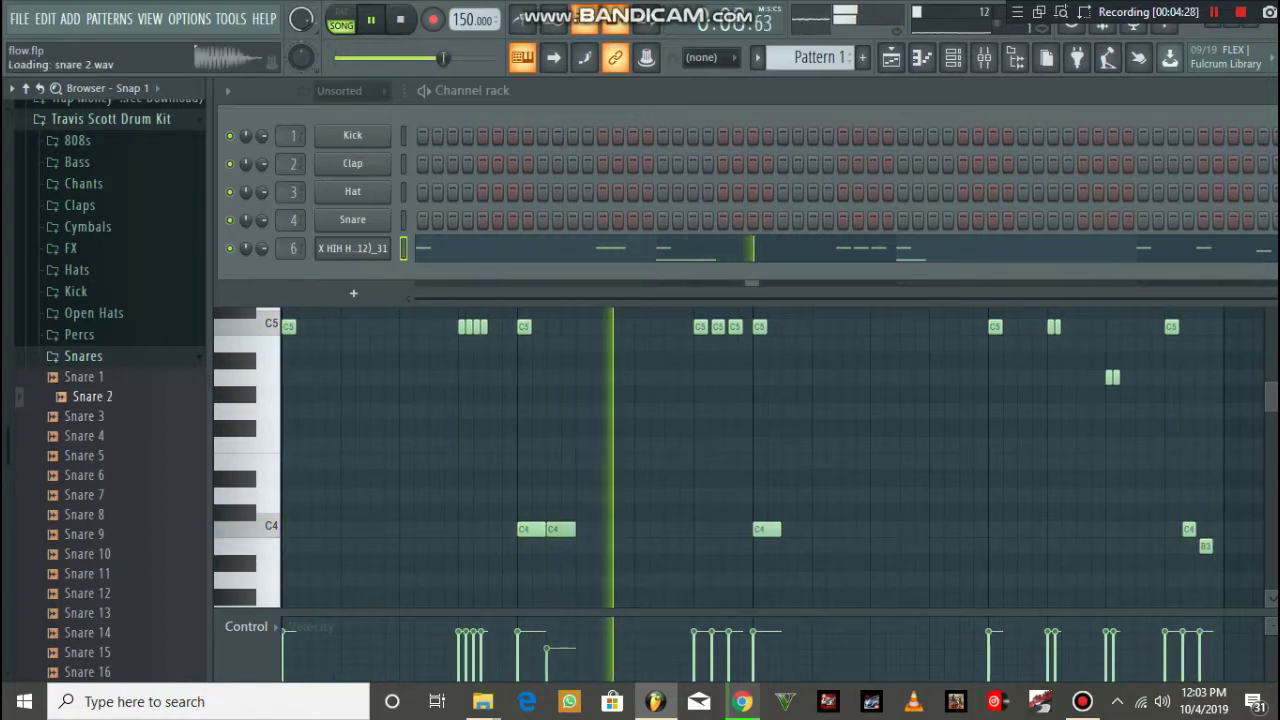
key("Down")
key("Down")
key("Down")
key("Down")
key("Down")
key("Down")
key("Down")
key("Down")
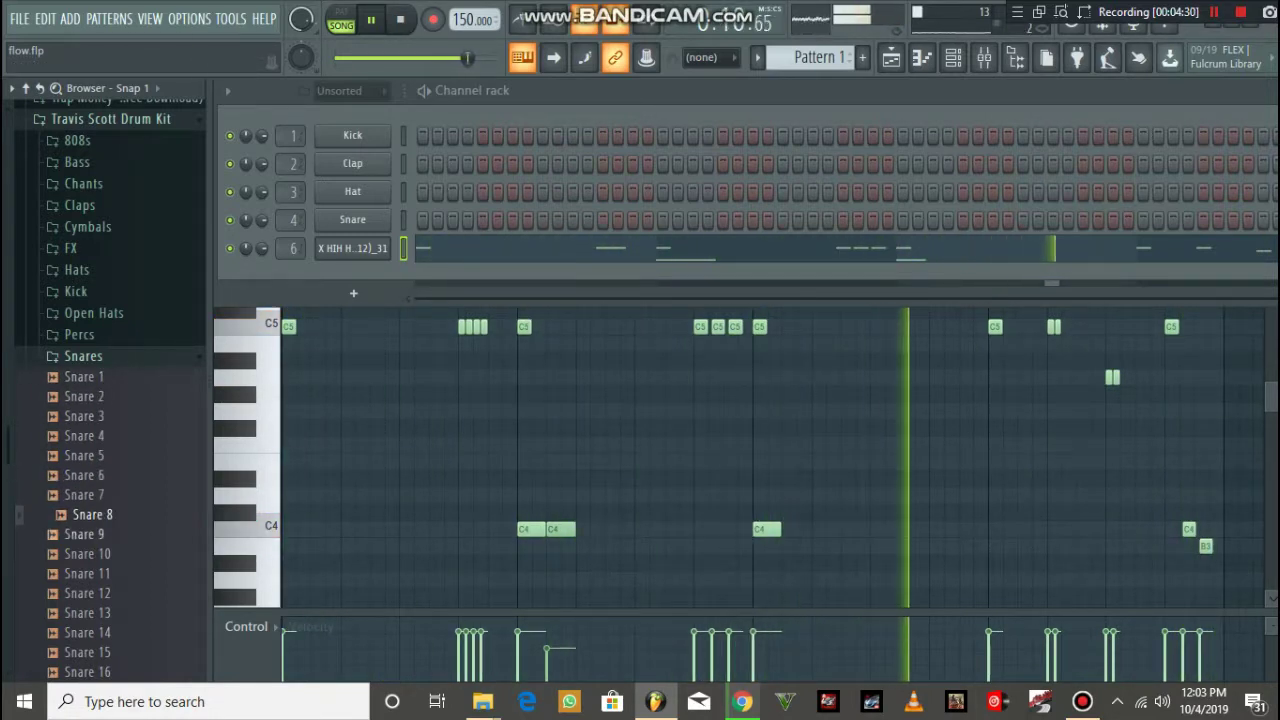
key("Up")
key("Up")
key("Up")
key("Up")
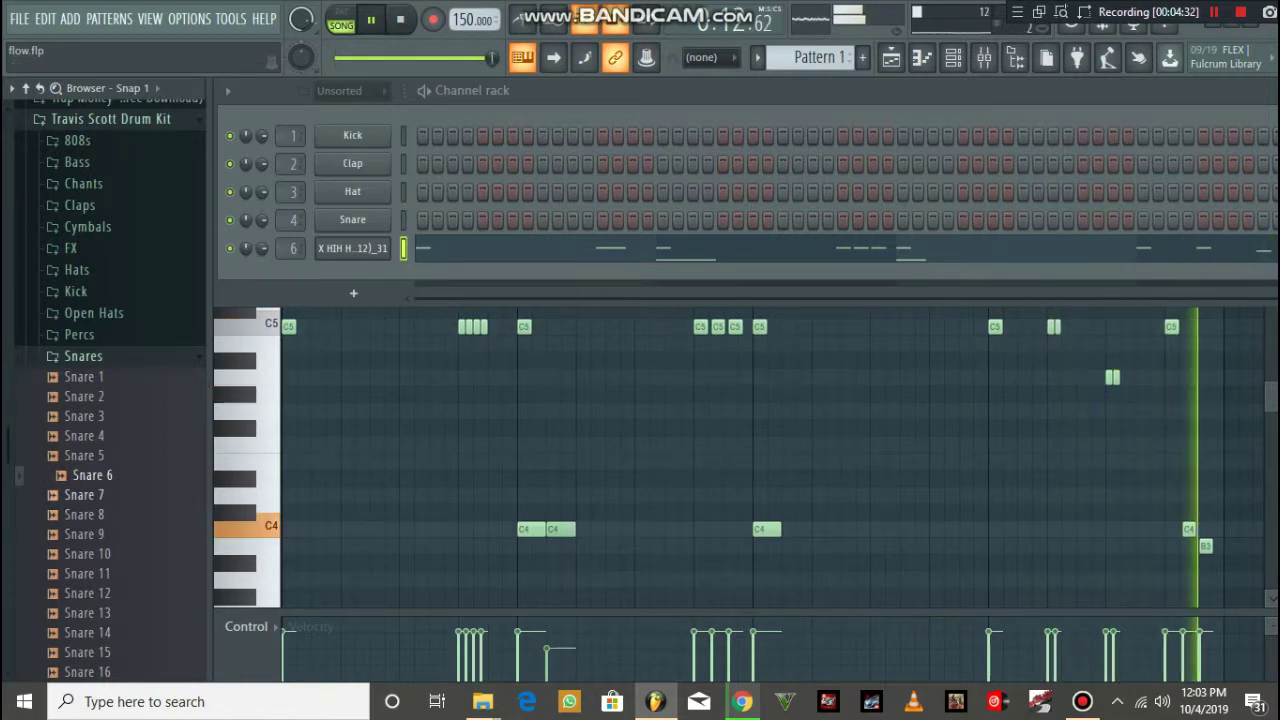
key("Down")
key("Up")
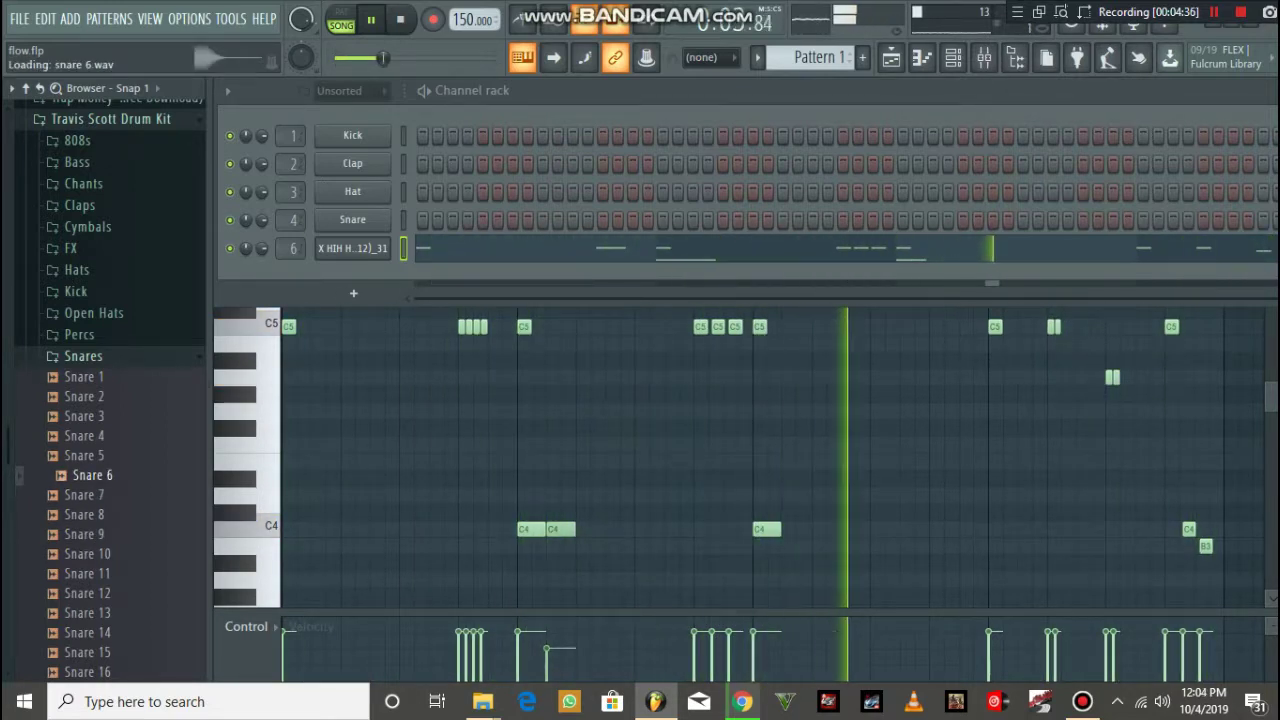
- Add Snare 6 as a new channel with a hit on step 9 of each of the four bars
left_click_drag(93, 475, 366, 297)
key("space")
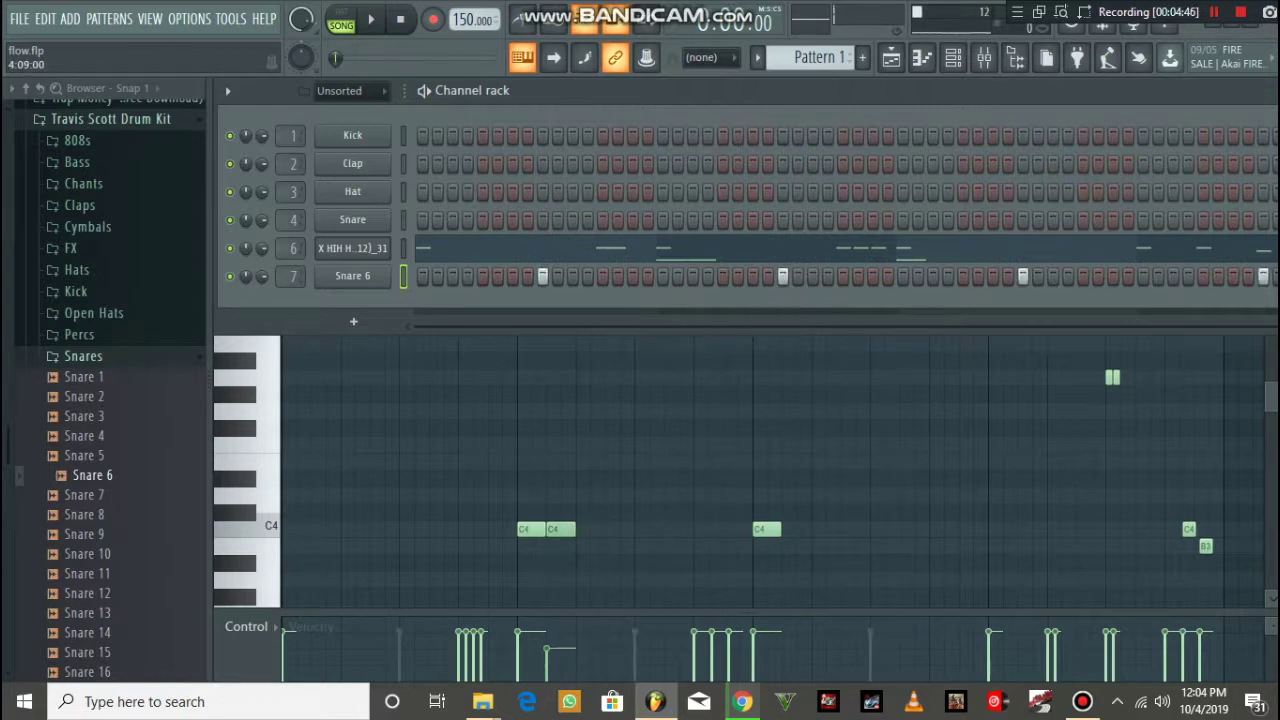
left_click_drag(560, 91, 577, 117)
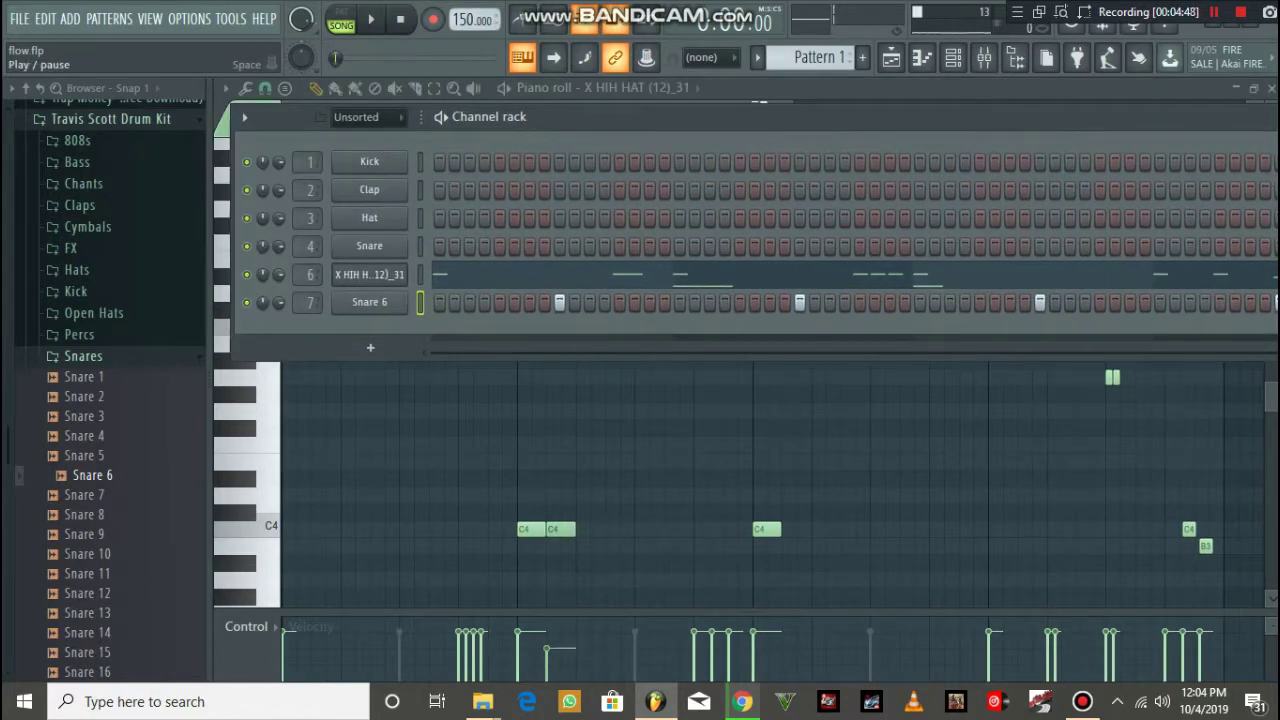
- Play the beat and add Snare 13 from the same folder as another channel
left_click(370, 19)
scroll(110, 400, "down", 2)
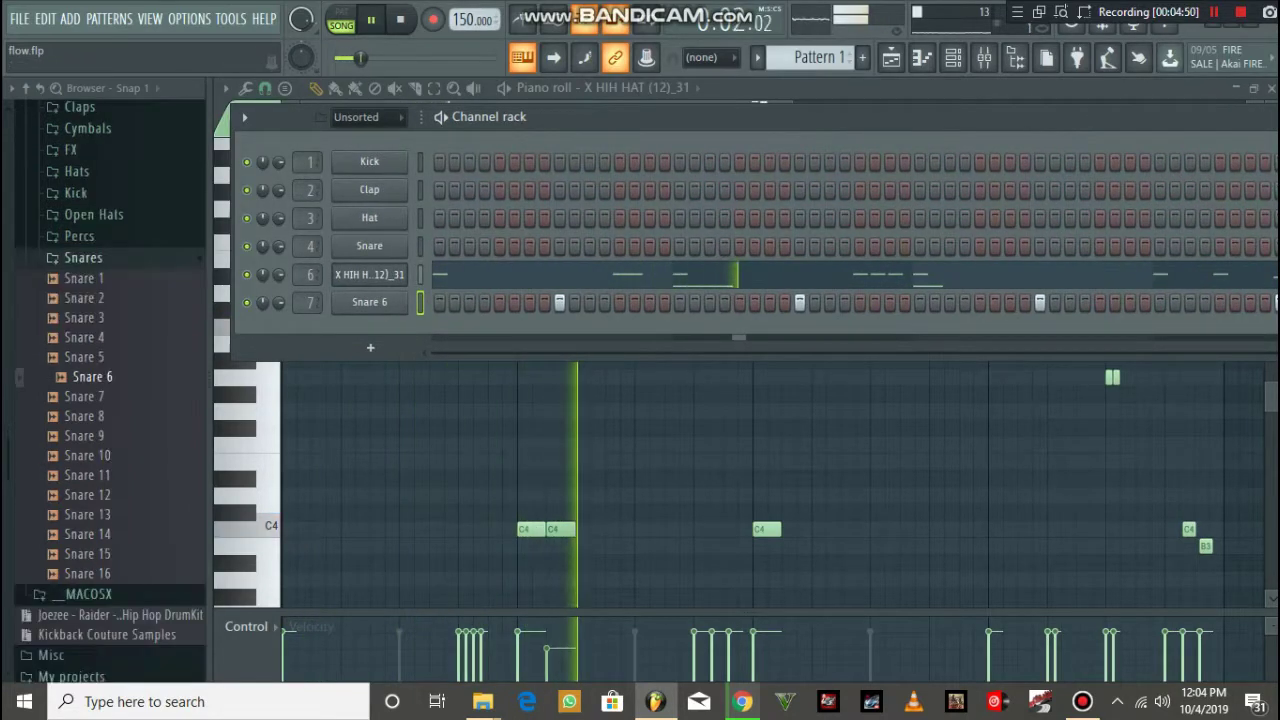
scroll(92, 376, "down", 1)
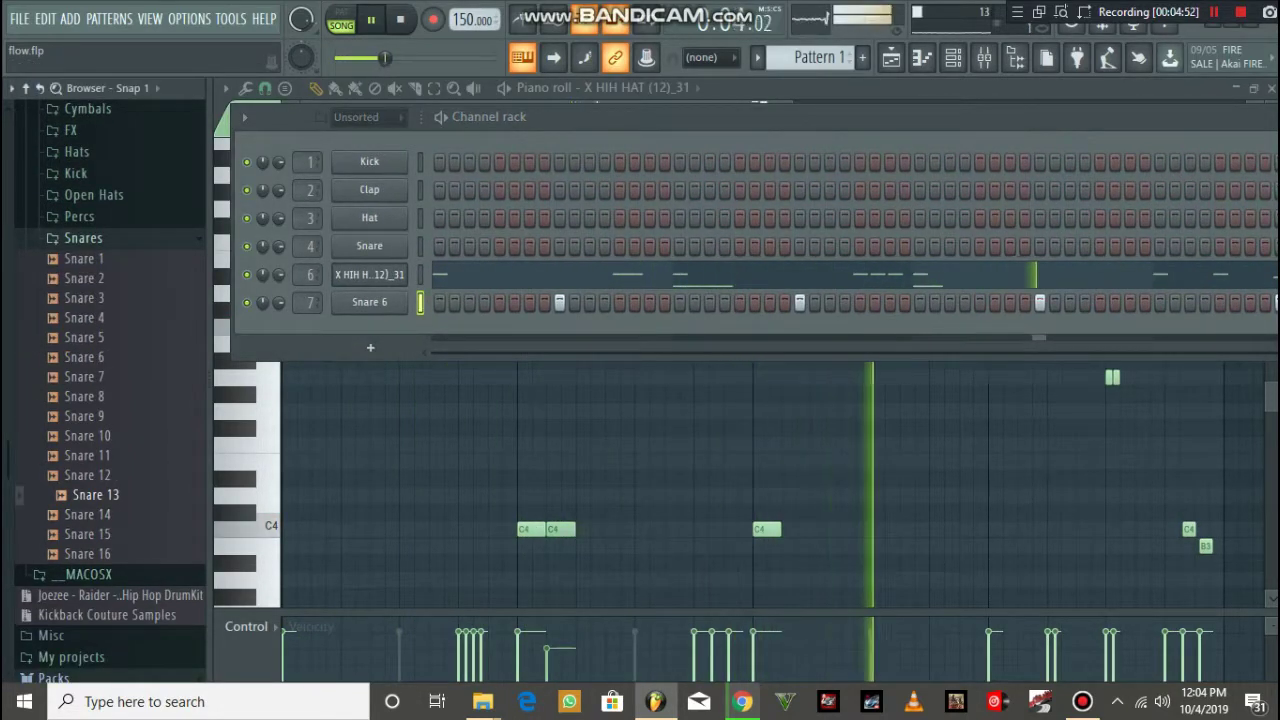
left_click_drag(95, 494, 378, 350)
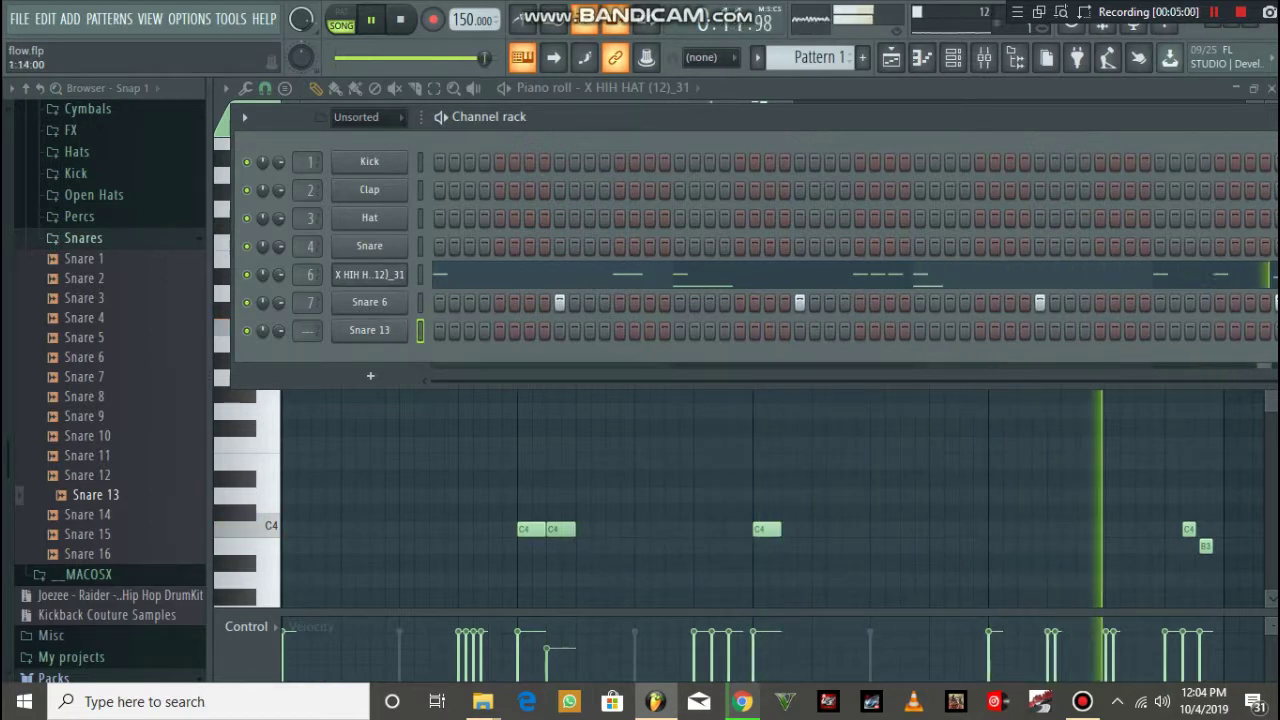
- Place Snare 13 hits on step 13 of bars 1 and 3 and step 15 of bars 2 and 4
left_click(589, 331)
left_click(889, 331)
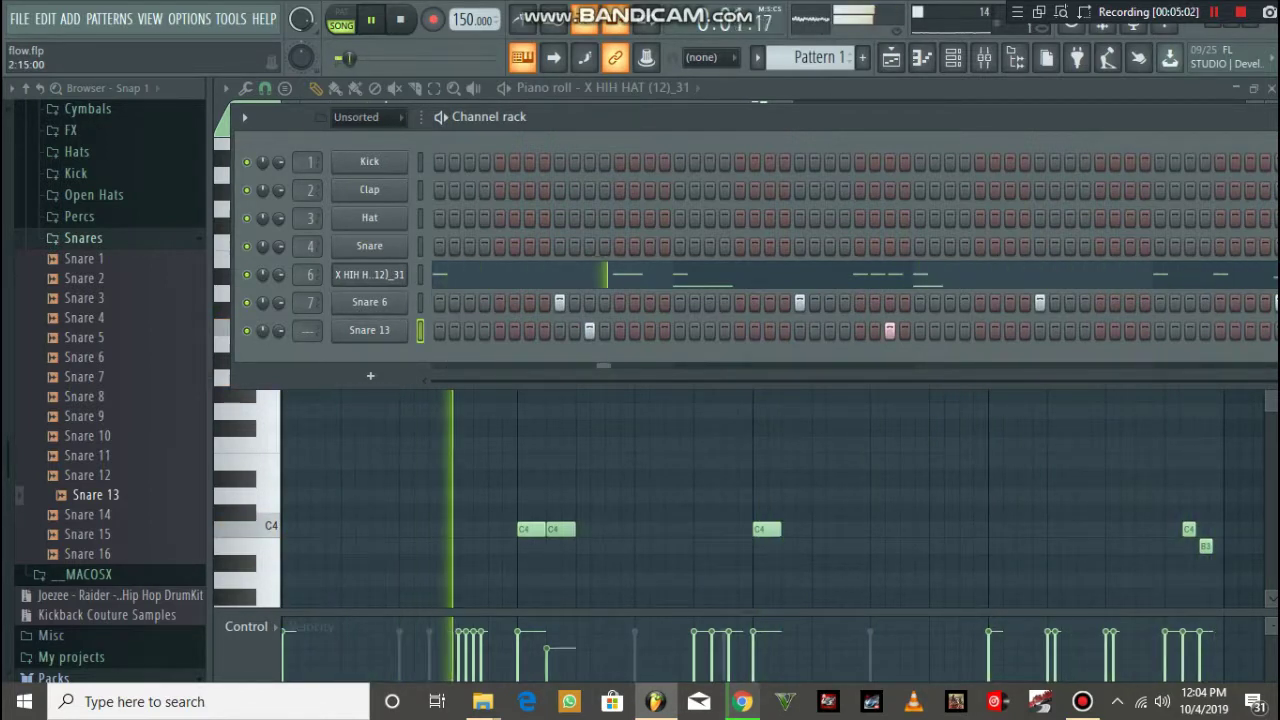
right_click(589, 331)
left_click(619, 331)
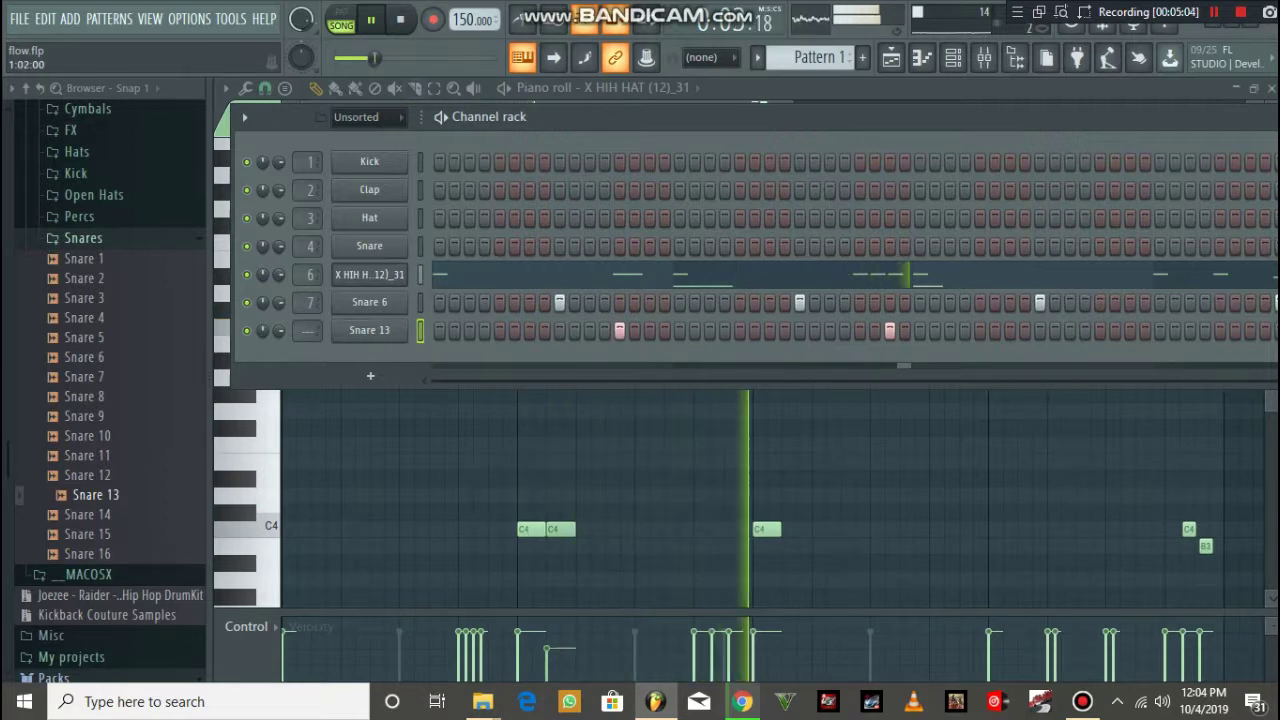
key("space")
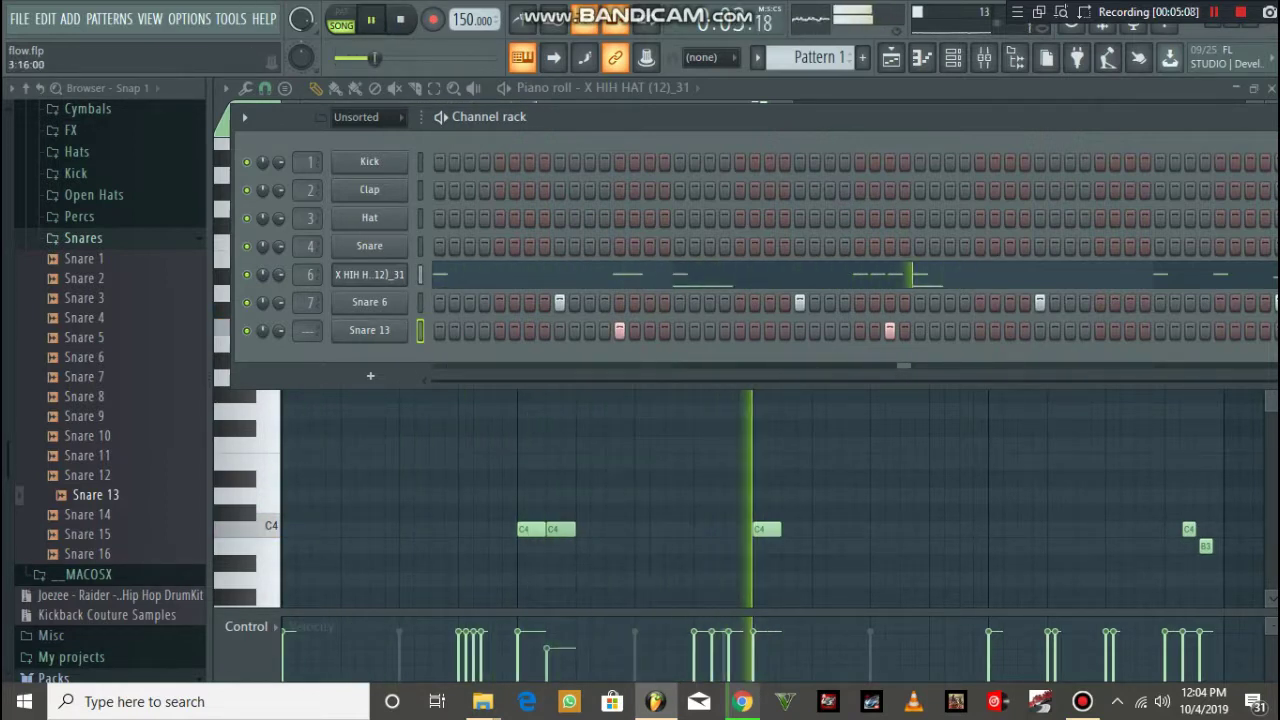
left_click(1100, 331)
left_click_drag(1130, 117, 995, 131)
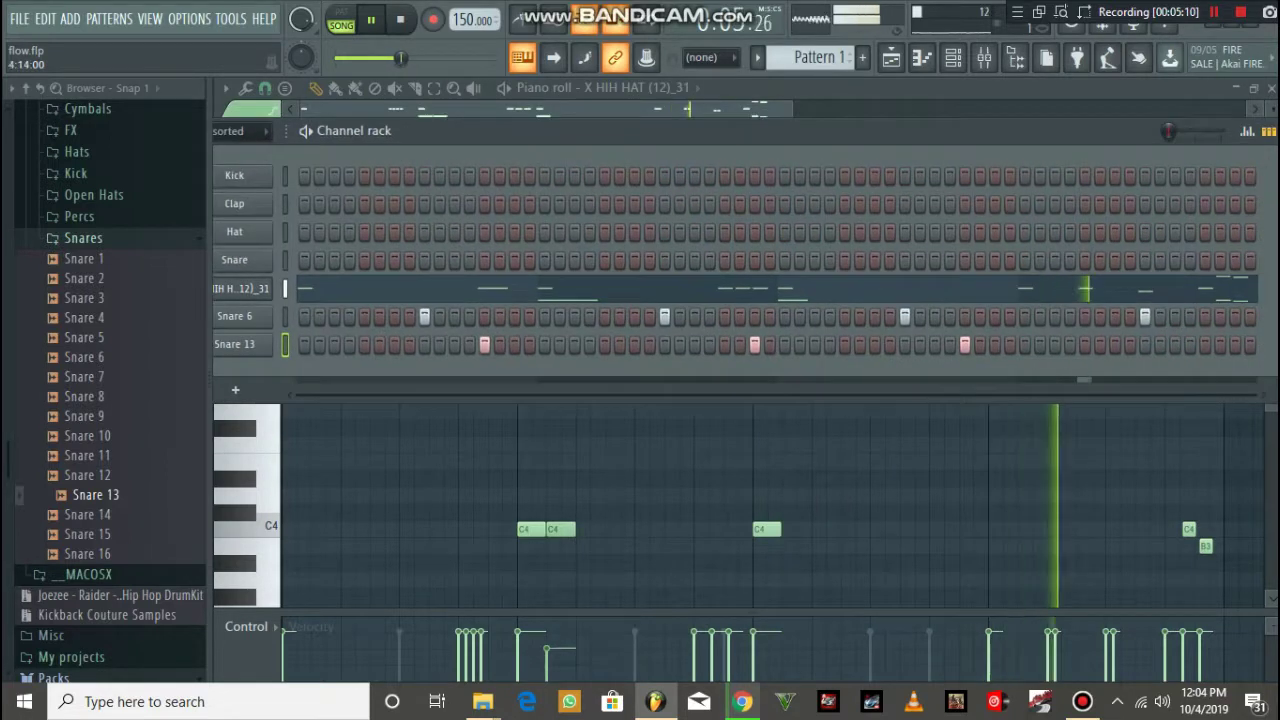
left_click(1235, 345)
left_click_drag(780, 131, 992, 135)
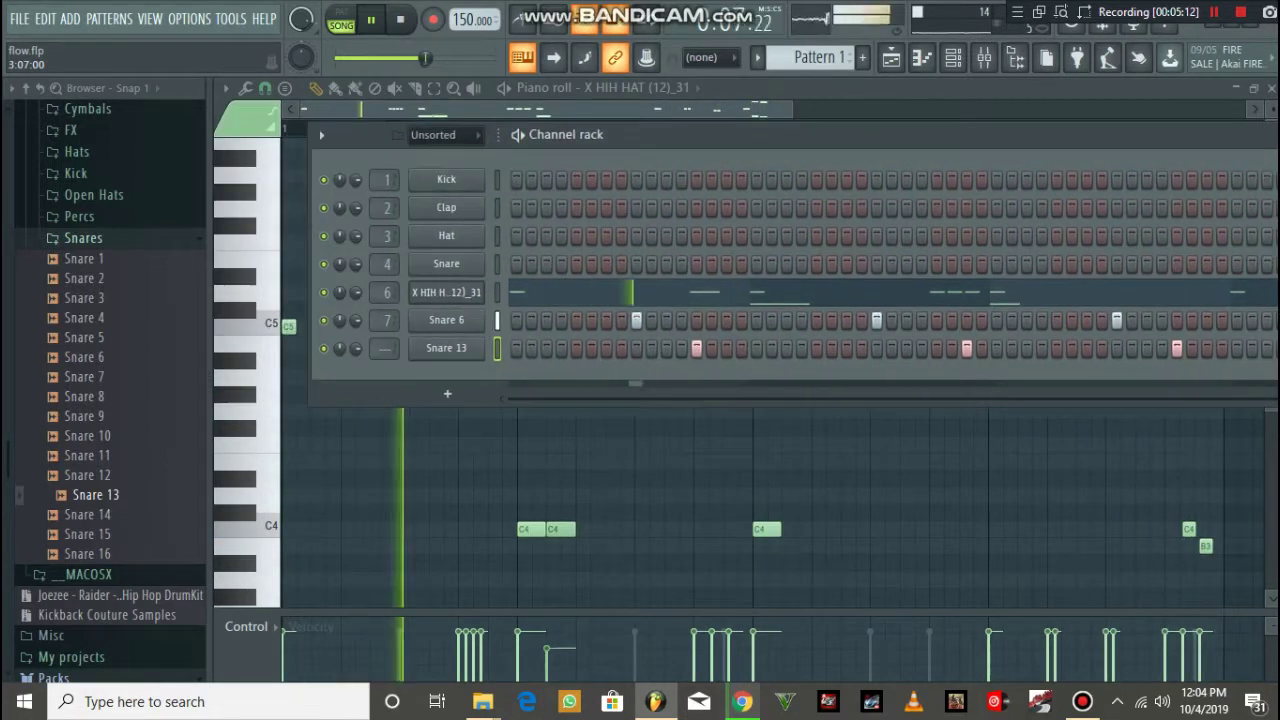
- Route the Snare 13 channel to mixer track 8 and slightly lower the Insert 8 fader
left_click_drag(384, 348, 384, 325)
left_click(984, 58)
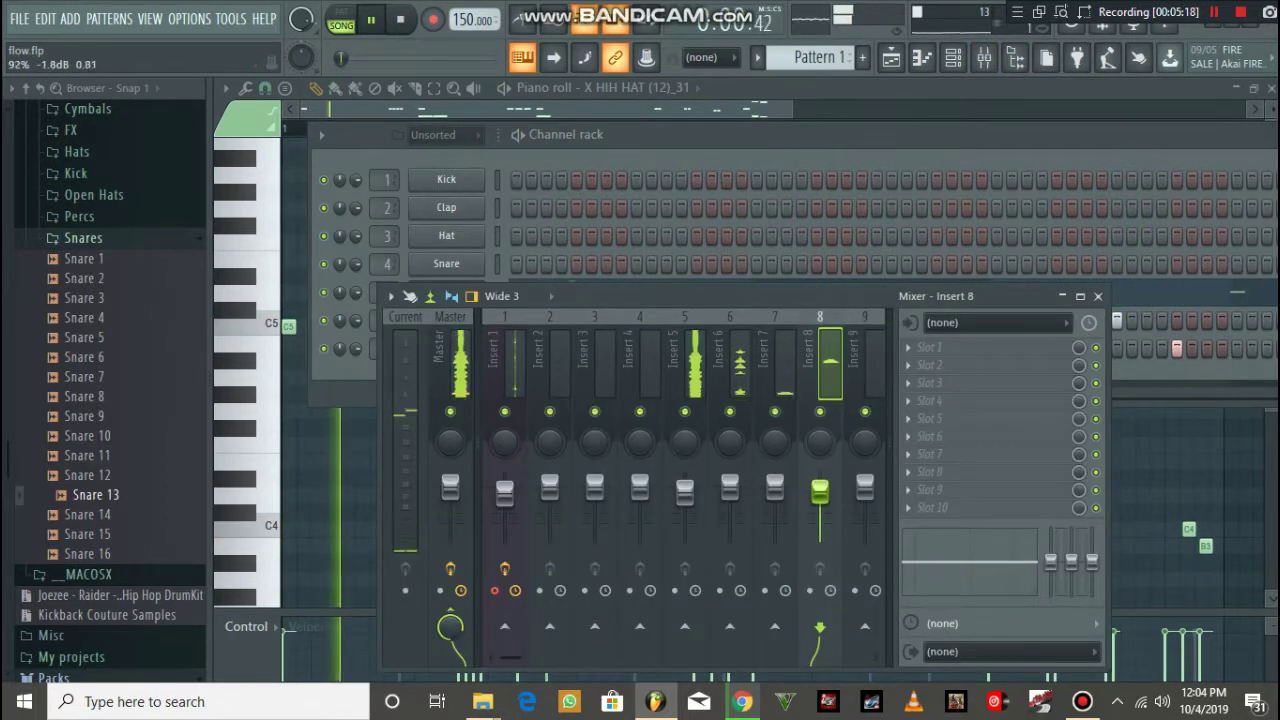
left_click_drag(820, 487, 820, 494)
- Load Fruity Parametric EQ 2 into the first effect slot of mixer track Insert 8
left_click(350, 374)
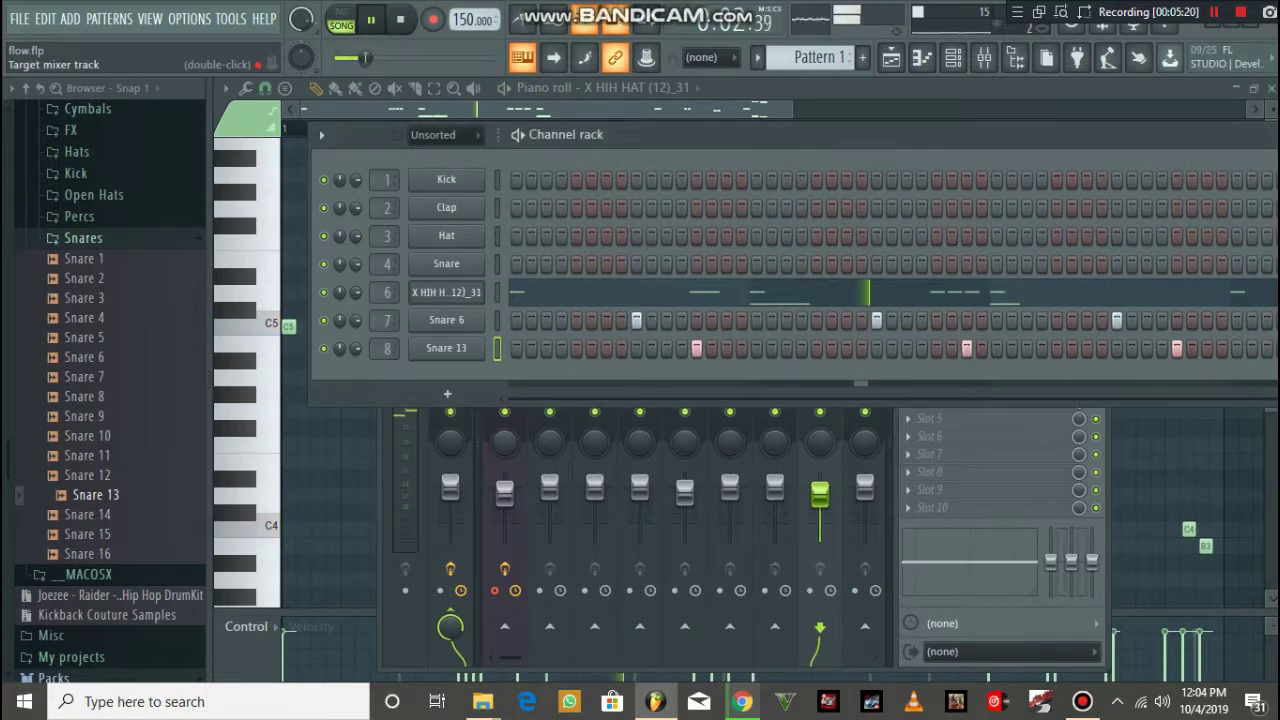
right_click(484, 346)
left_click(532, 367)
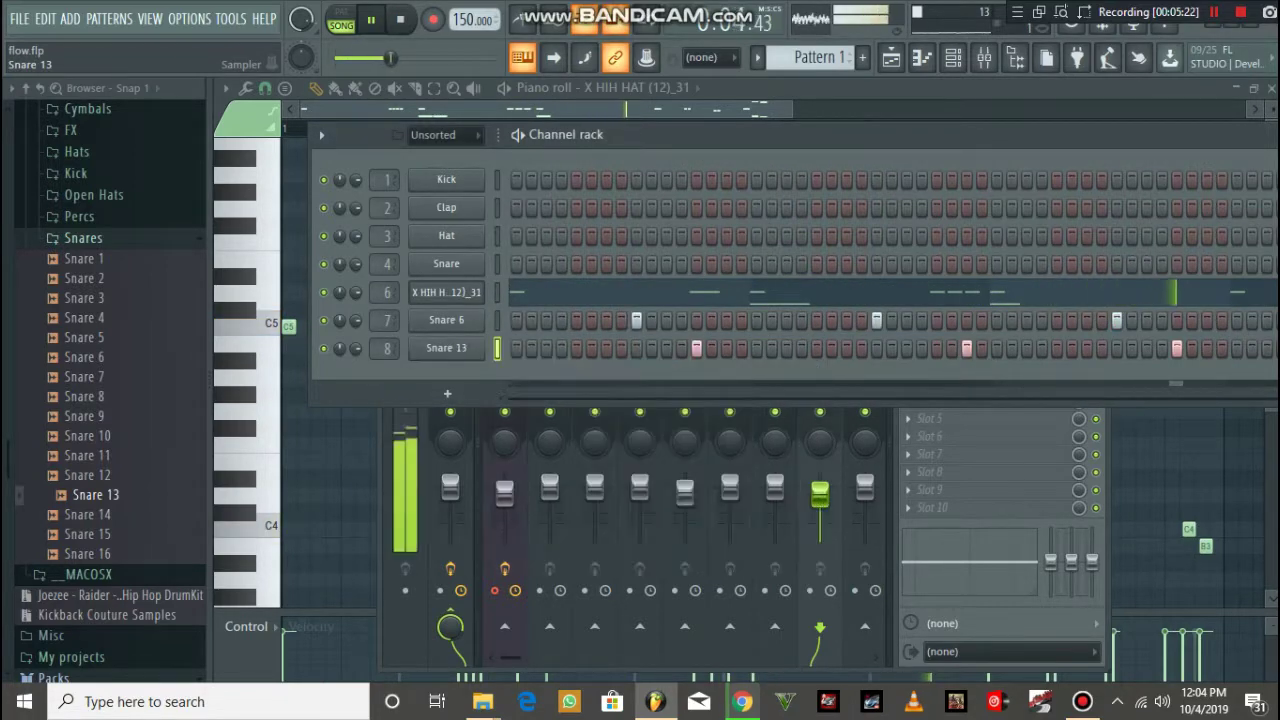
left_click(984, 58)
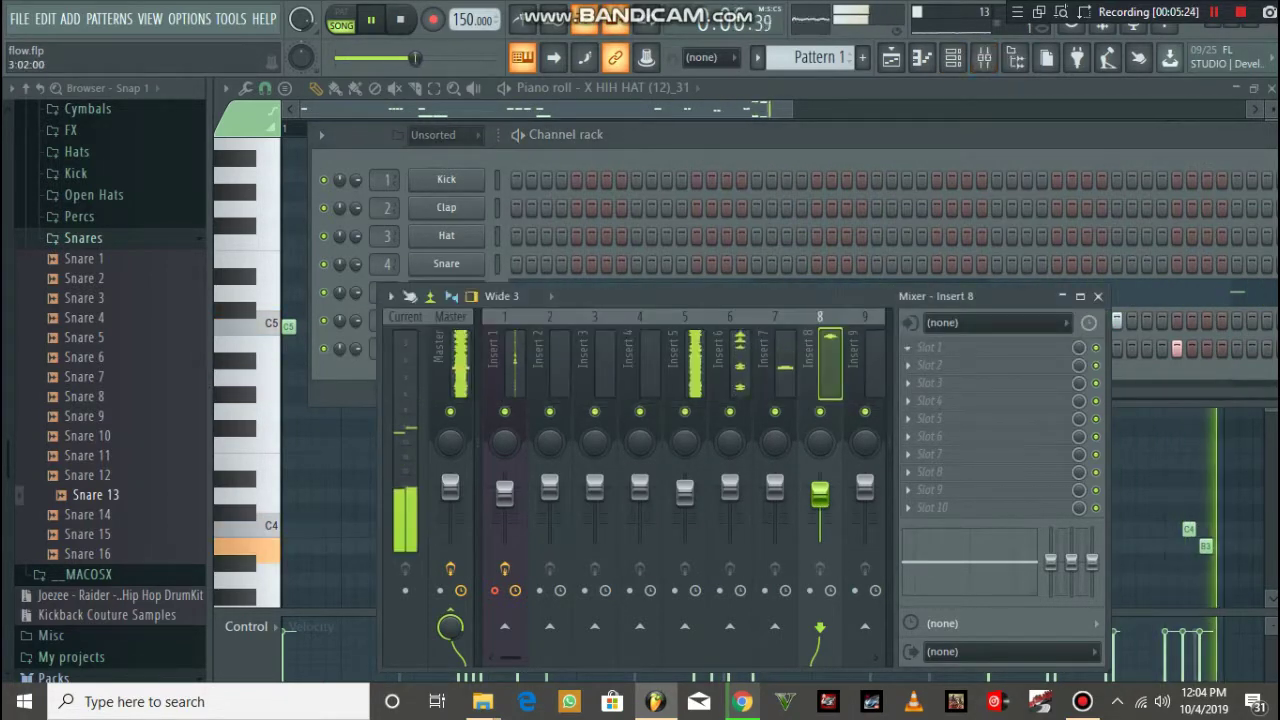
left_click(908, 347)
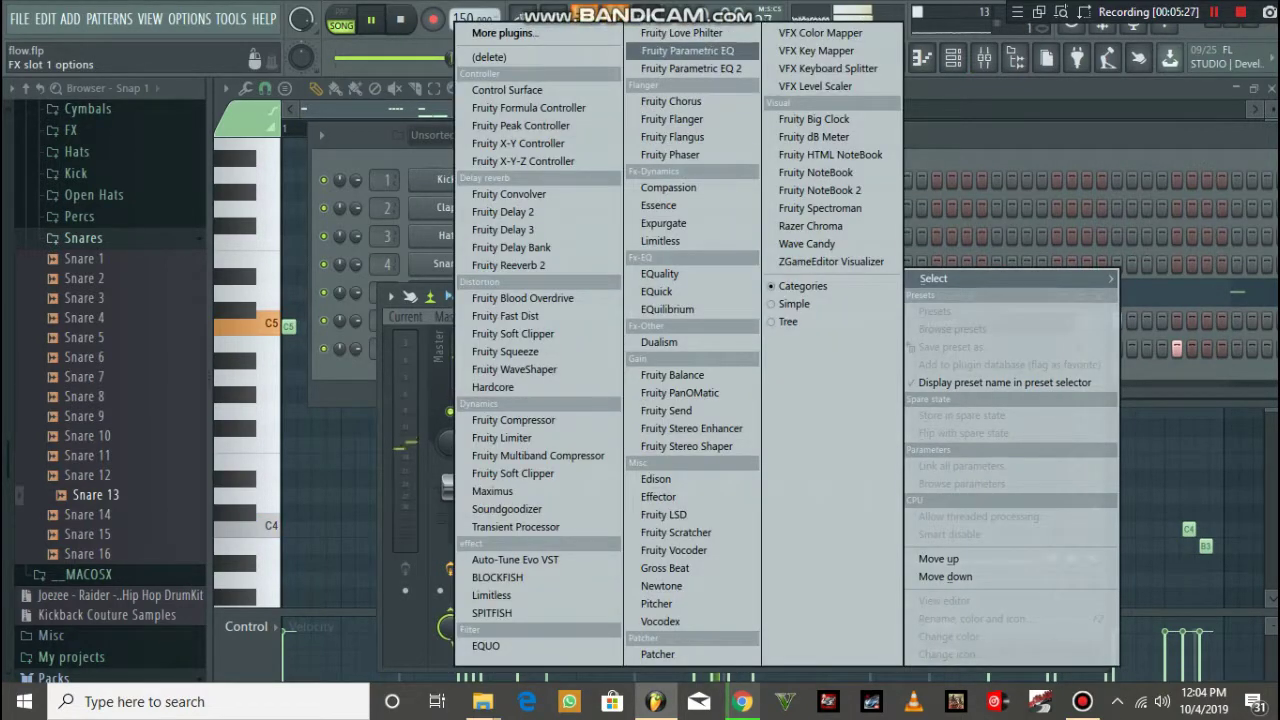
left_click(690, 68)
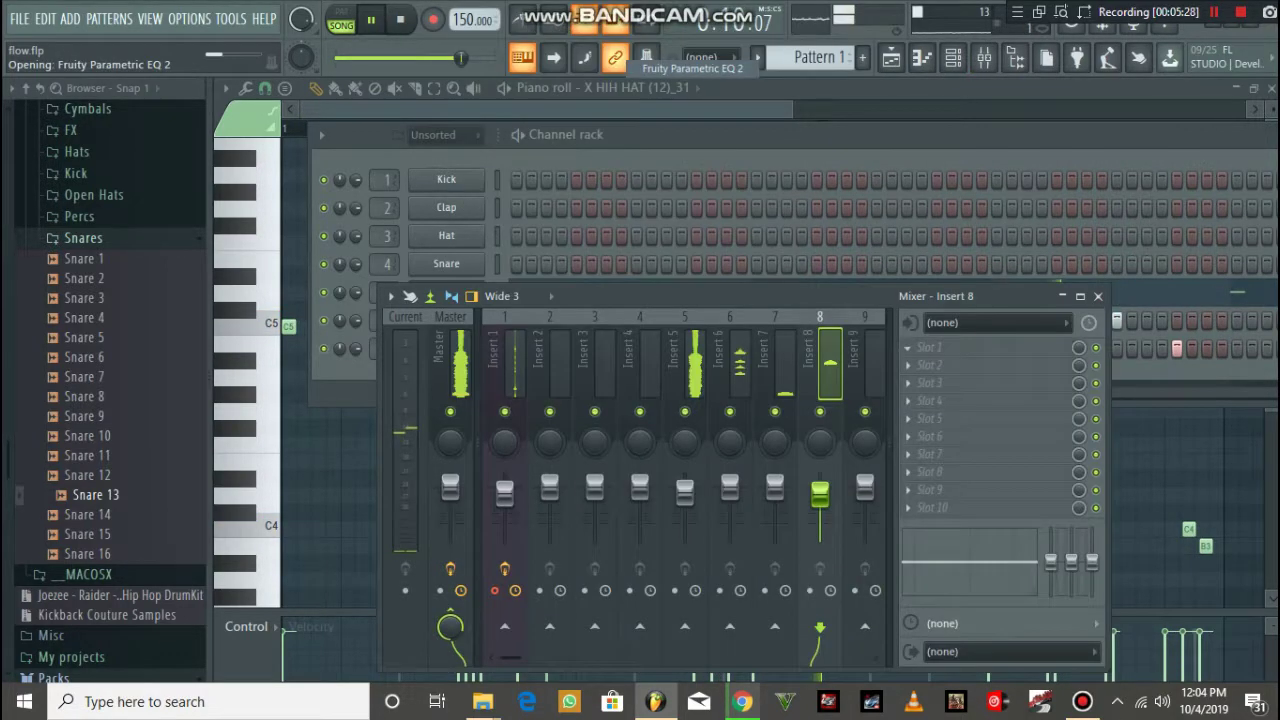
- Shape the Insert 8 EQ by cutting the lows with band 1, slightly boosting bands 4 and 5, and moving band 2 to about 53 Hz
left_click_drag(360, 402, 361, 452)
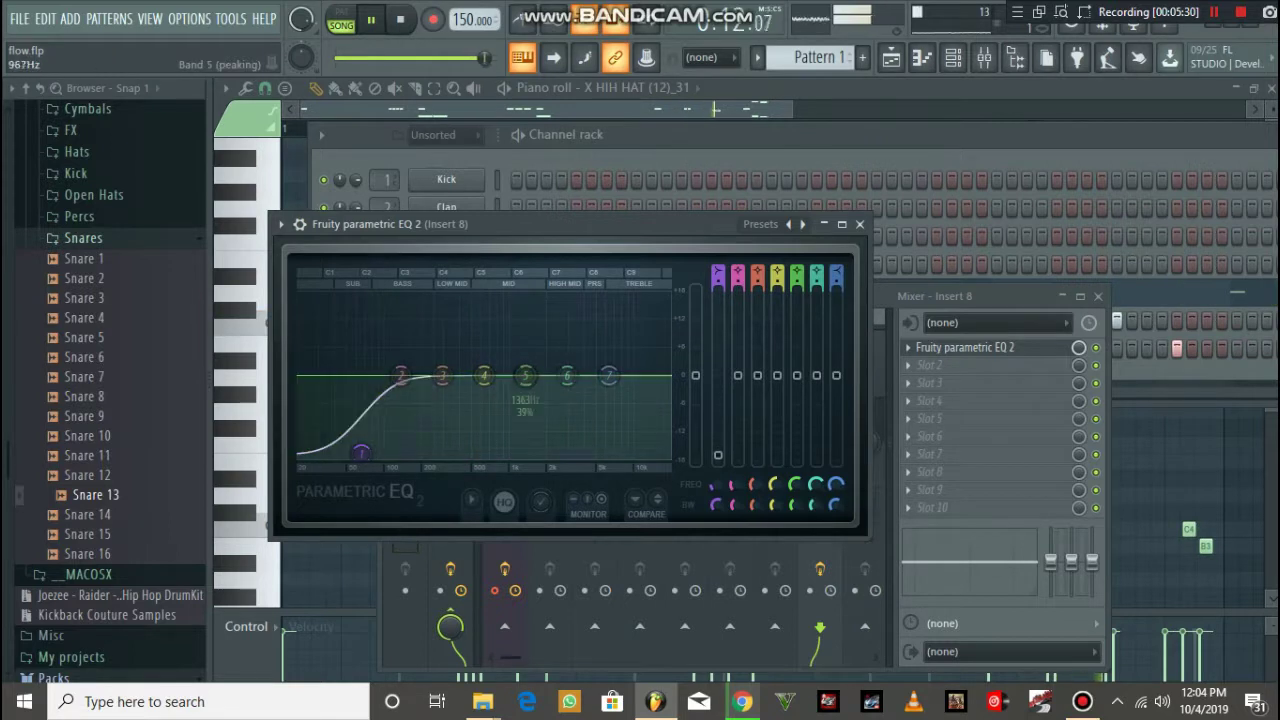
left_click_drag(483, 375, 488, 358)
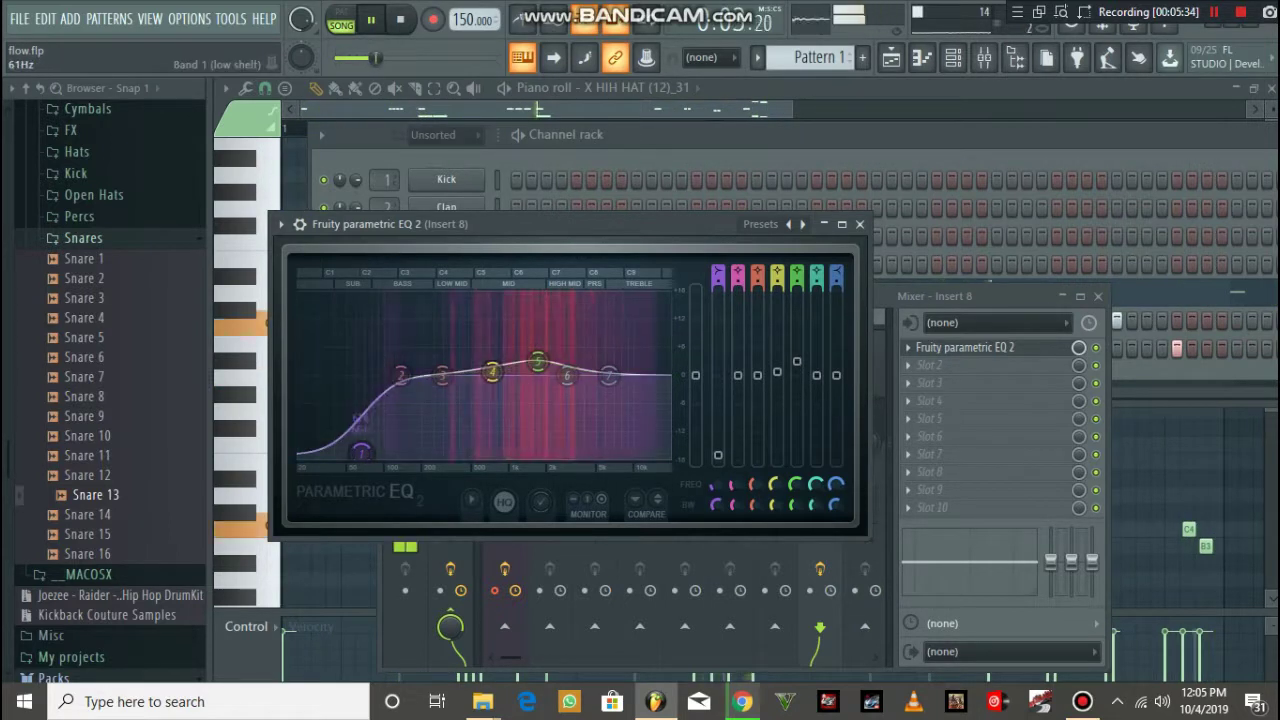
left_click_drag(361, 452, 353, 454)
left_click_drag(400, 375, 349, 375)
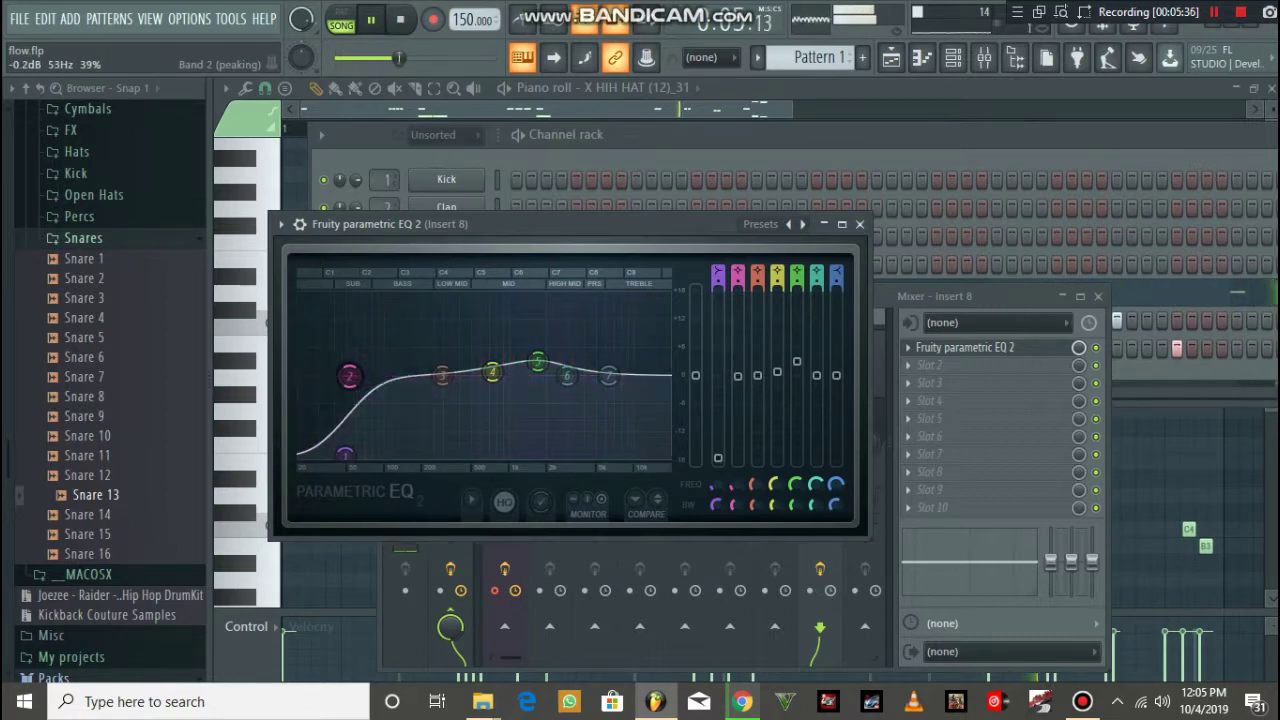
- Save the project with the equalized snare and stop playback
left_click(398, 156)
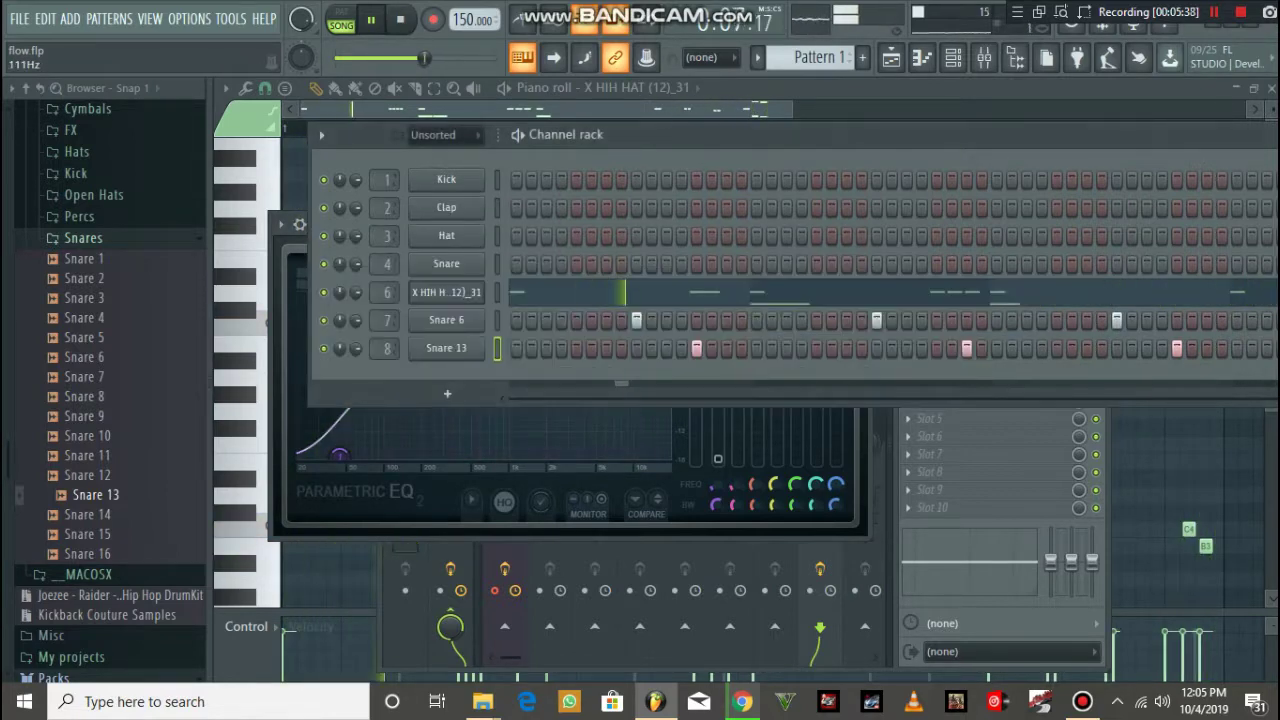
left_click(19, 19)
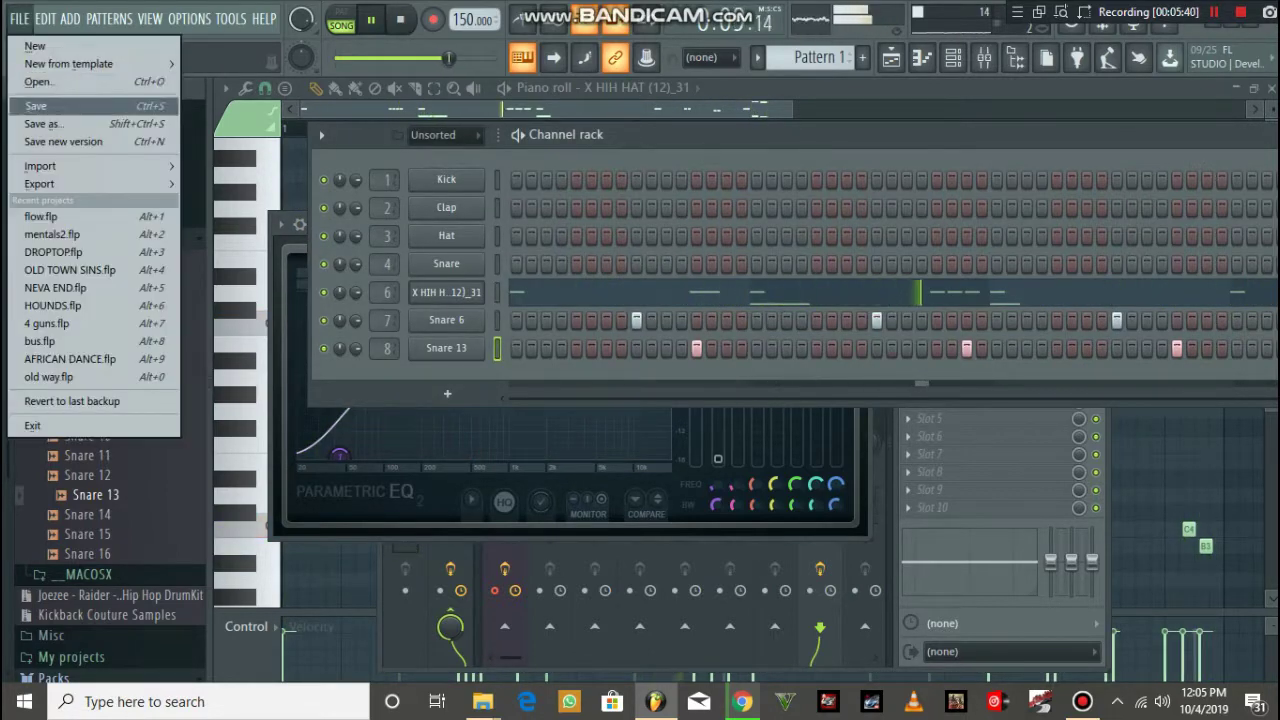
left_click(40, 105)
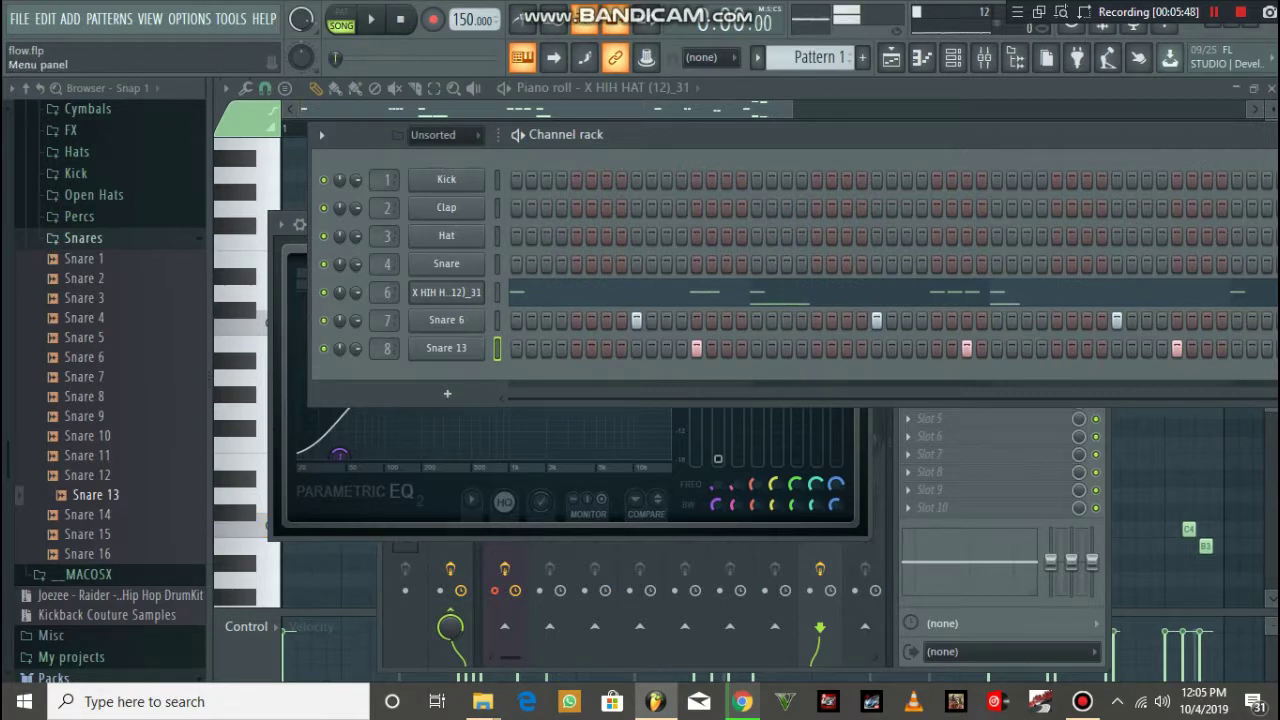
- Replace the default Snare channel with X KICK (11) from the drum kit's X KICKS folder and route it to mixer track 9
scroll(110, 390, "up", 10)
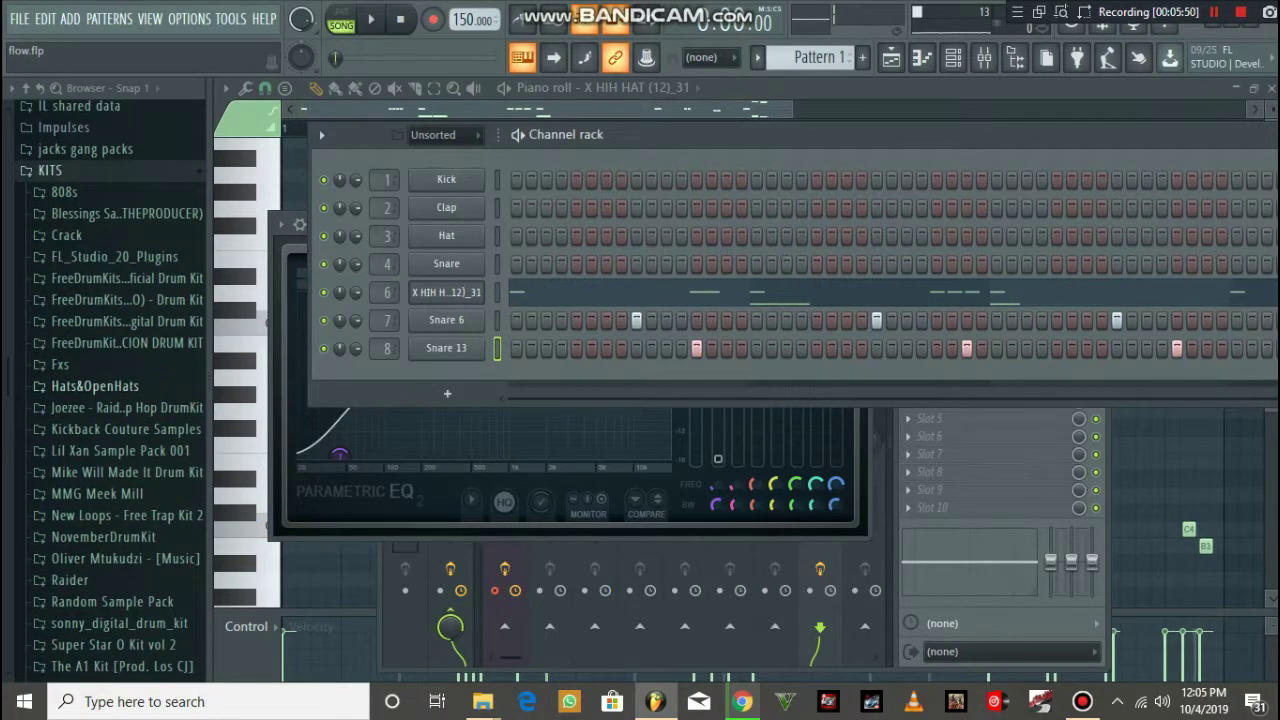
left_click(150, 342)
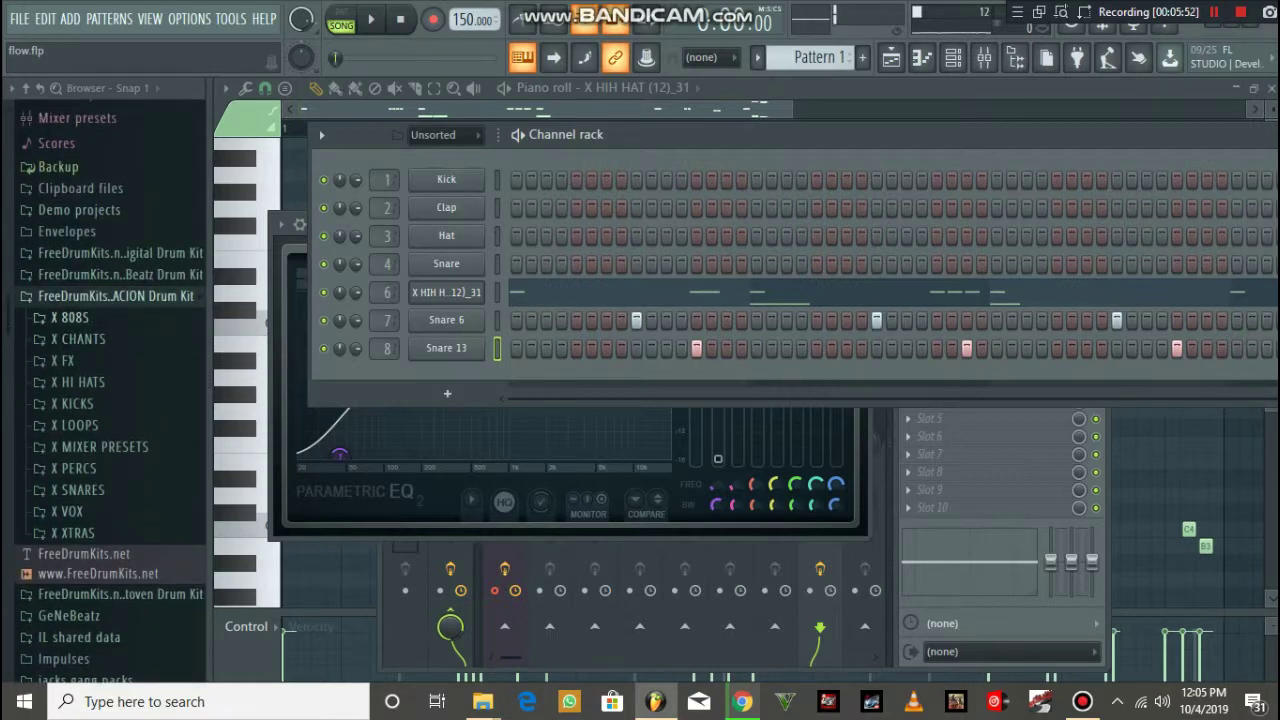
left_click(150, 297)
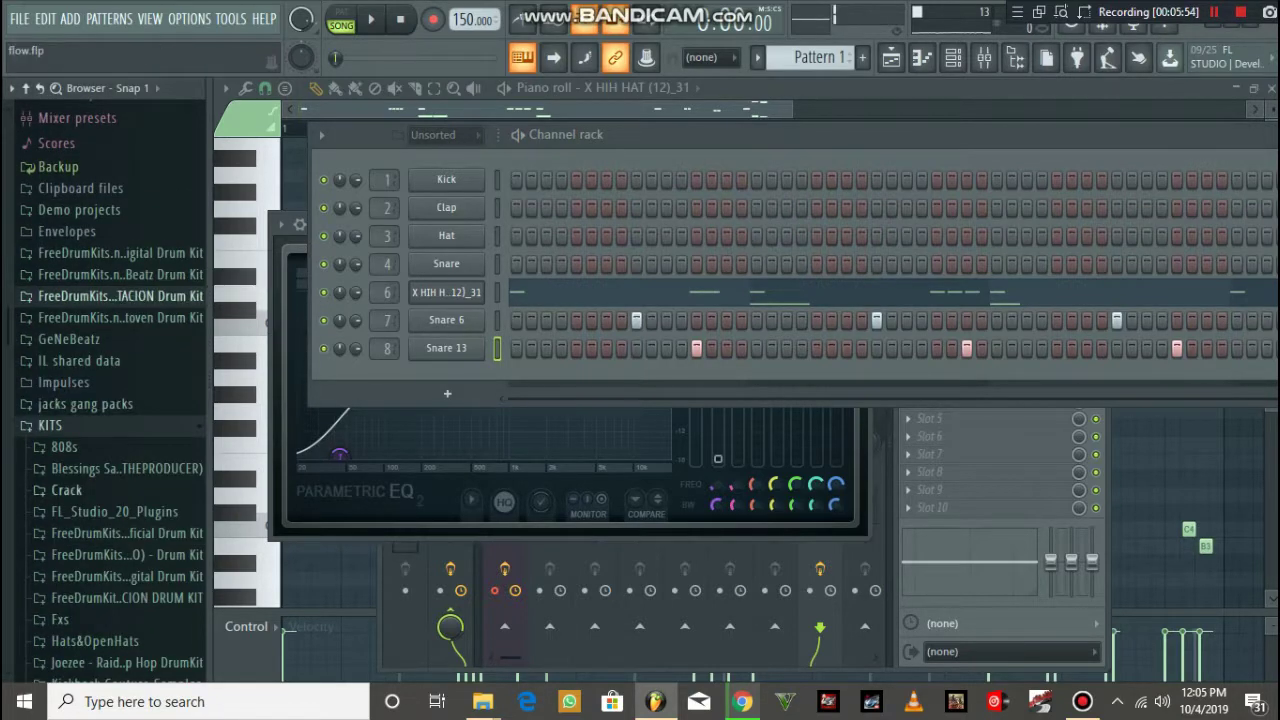
left_click(150, 296)
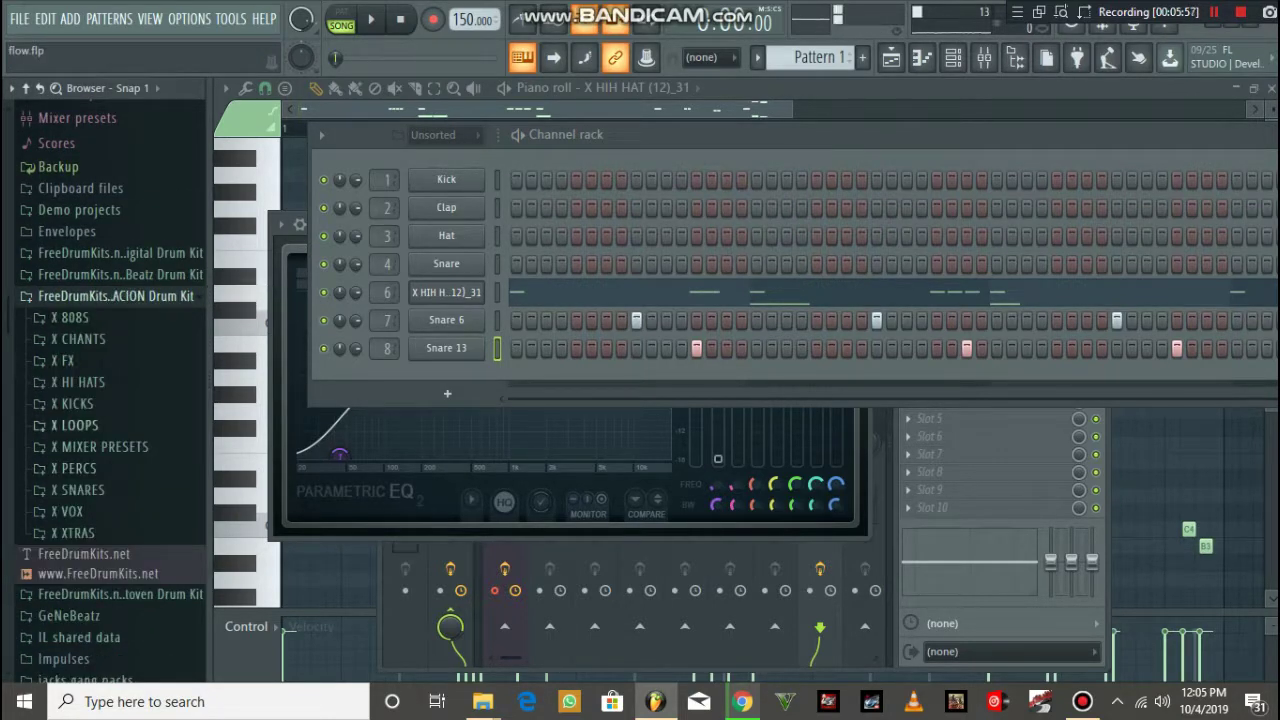
left_click(72, 403)
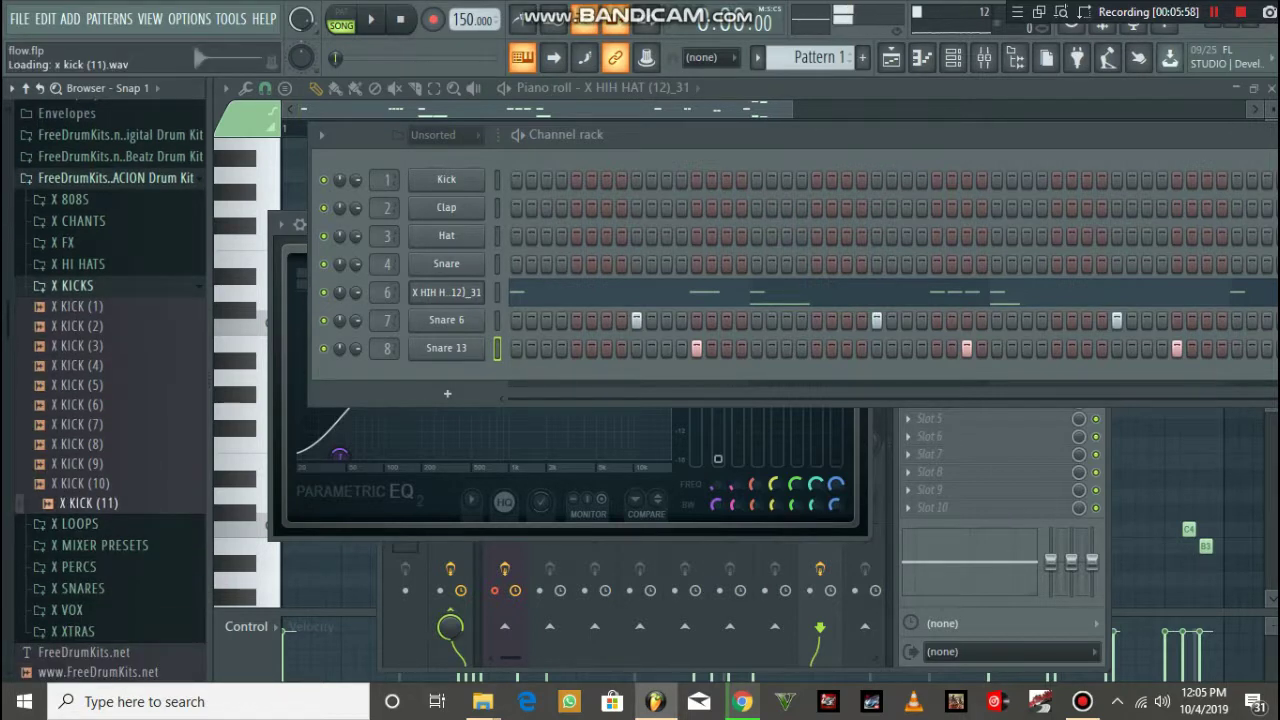
left_click_drag(430, 310, 445, 383)
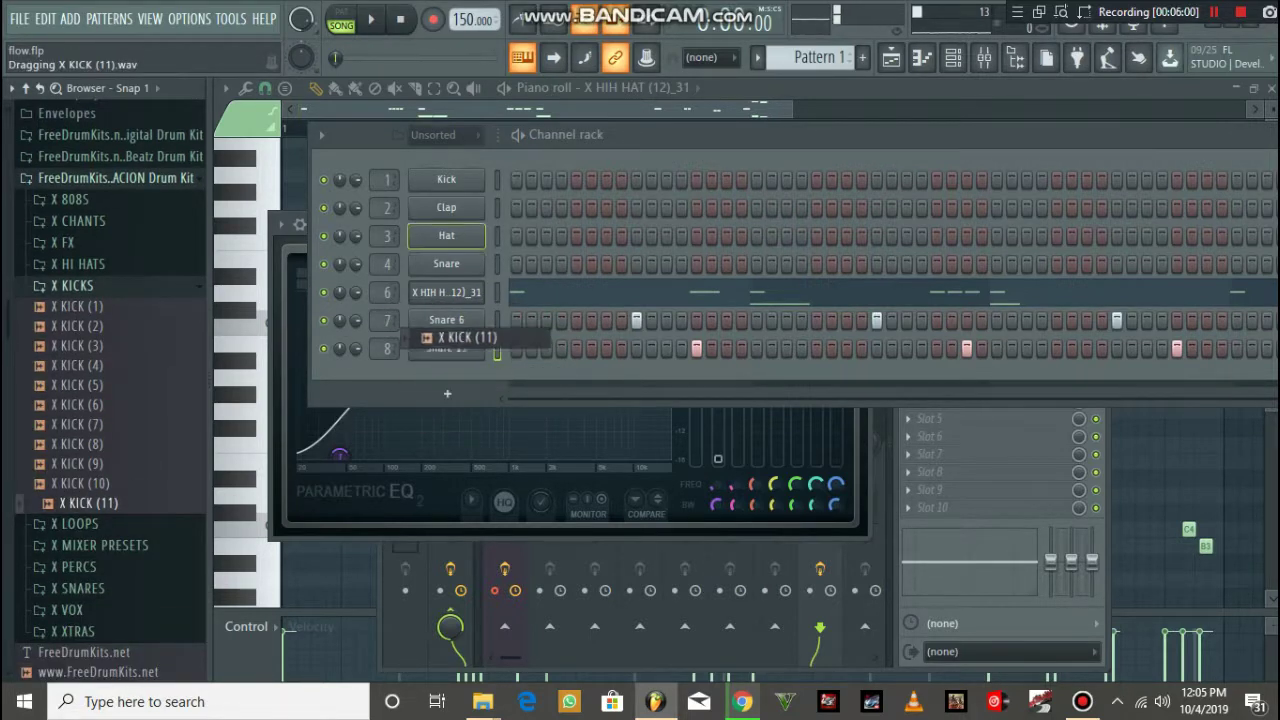
left_click_drag(426, 338, 430, 308)
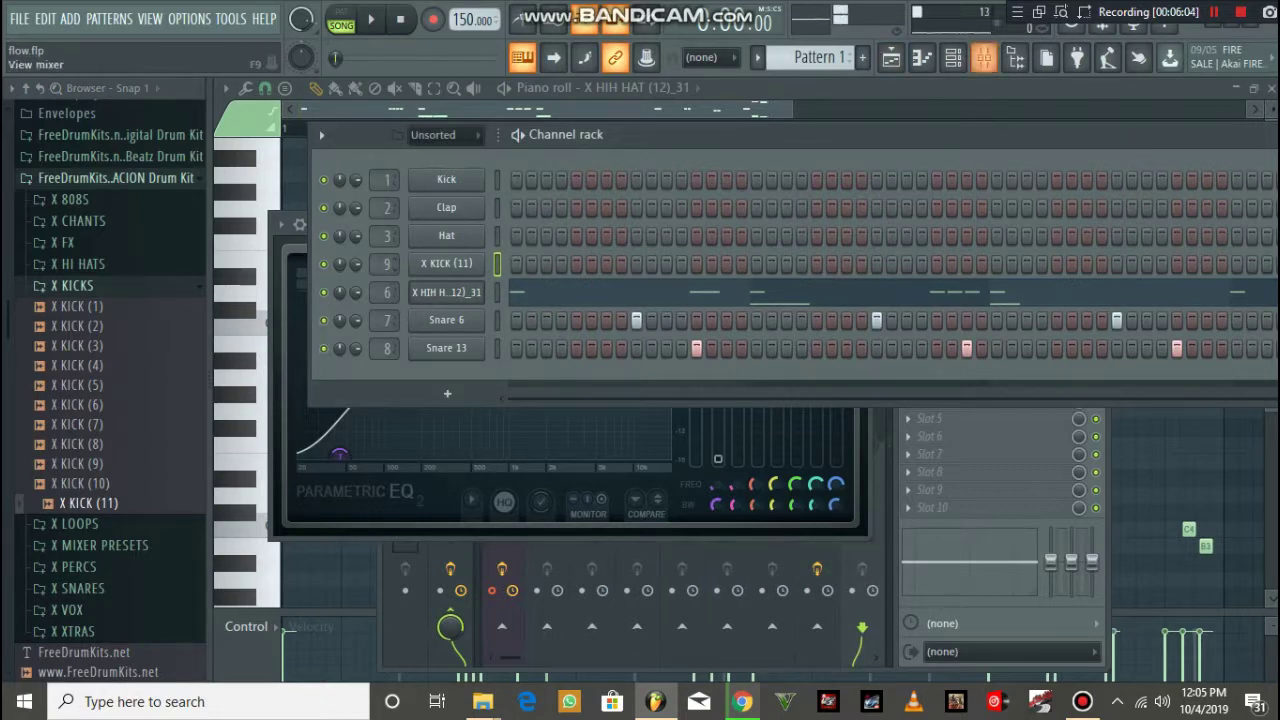
- Load Maximus into the first effect slot of Insert 9 and apply its Slam Amp Master preset
left_click(983, 57)
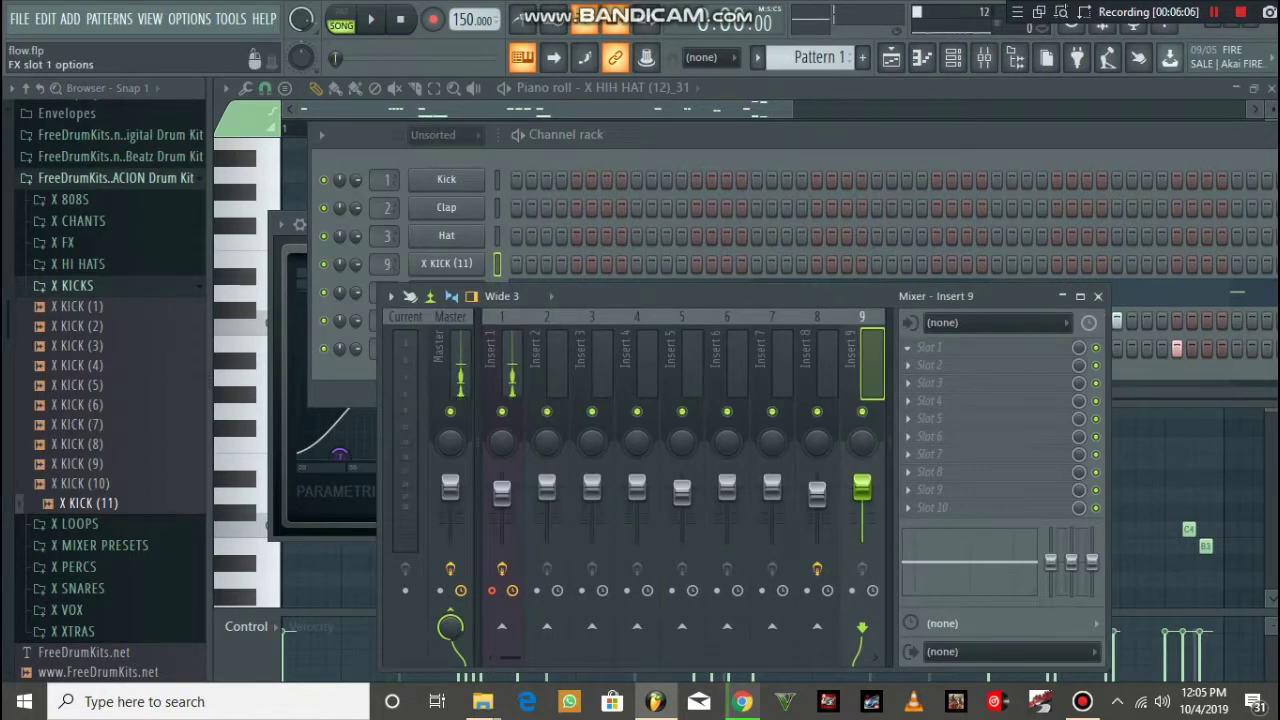
left_click(930, 347)
left_click(510, 569)
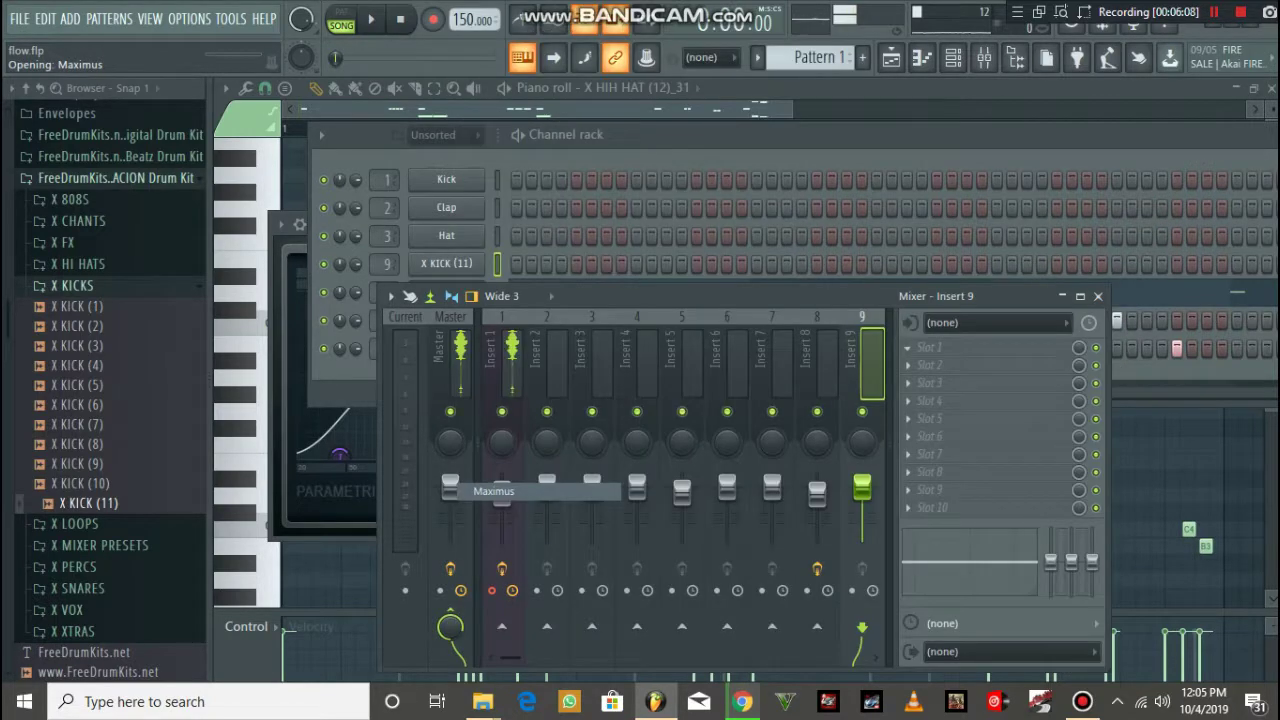
left_click(830, 272)
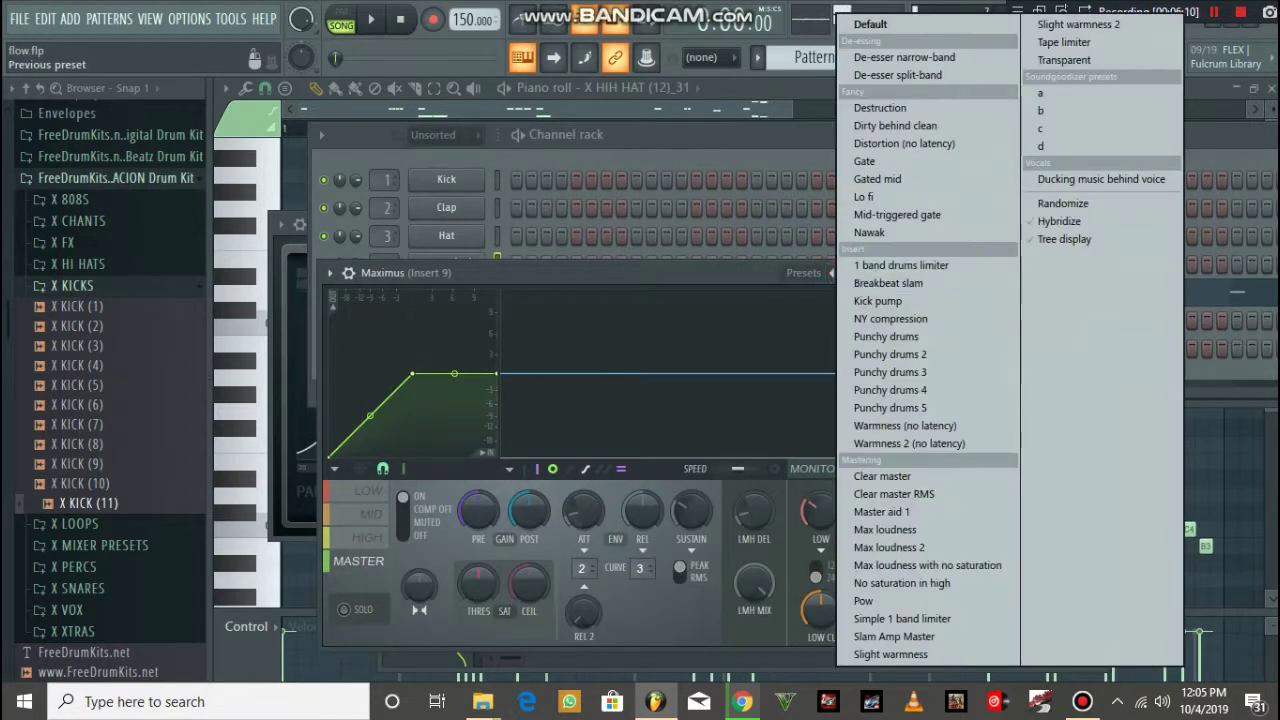
left_click(895, 636)
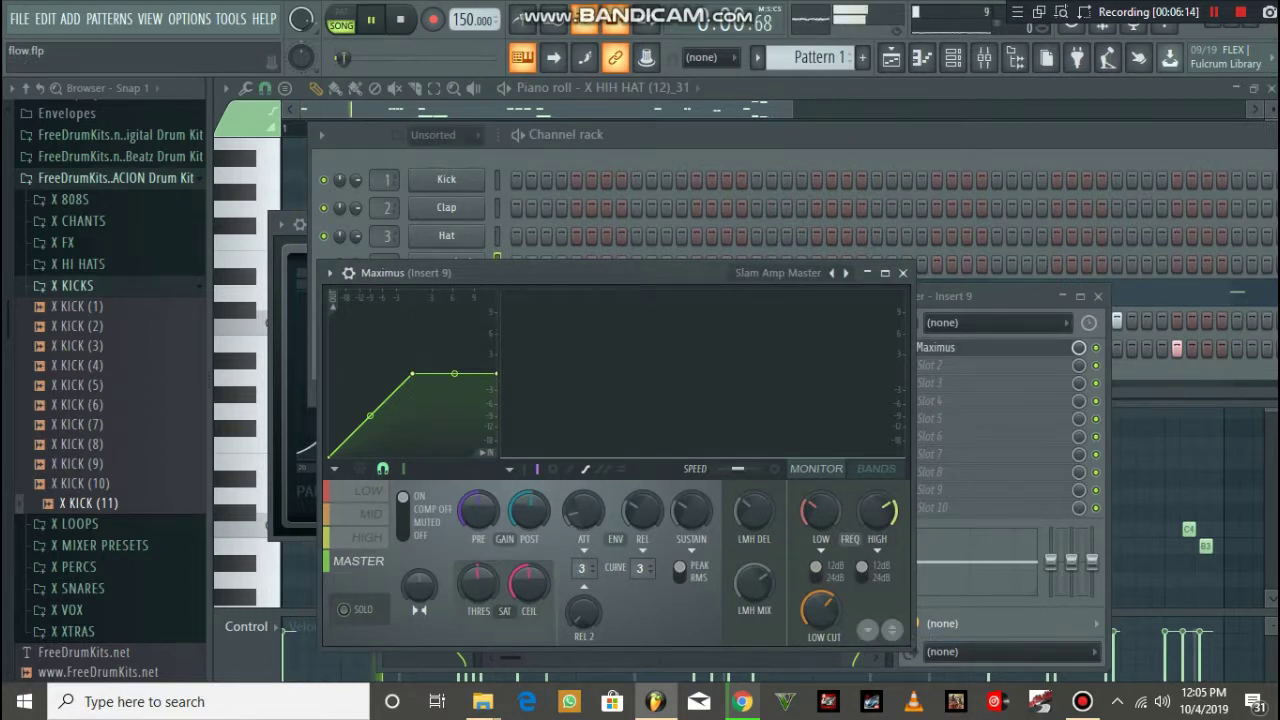
- Program X KICK (11) hits on step 1 of bars 1 and 3, steps 3 and 15 of bar 2, and steps 3, 7 and 13 of bar 4
left_click(572, 138)
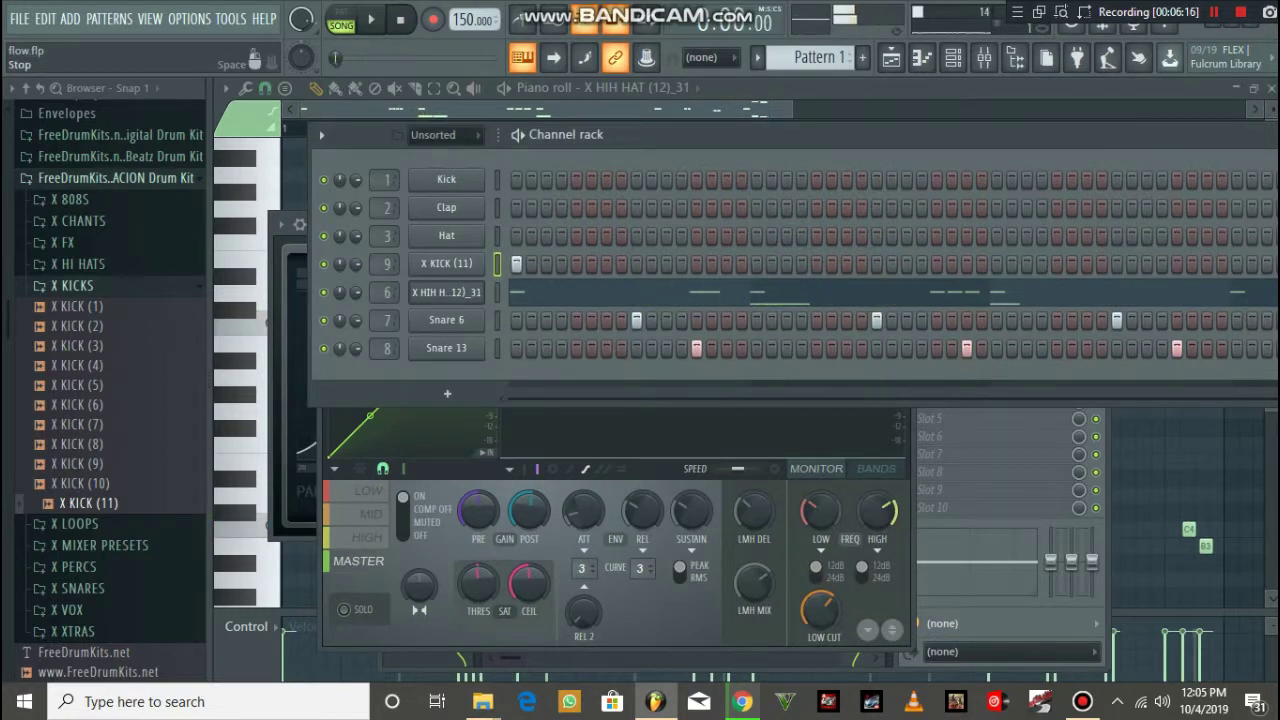
key("space")
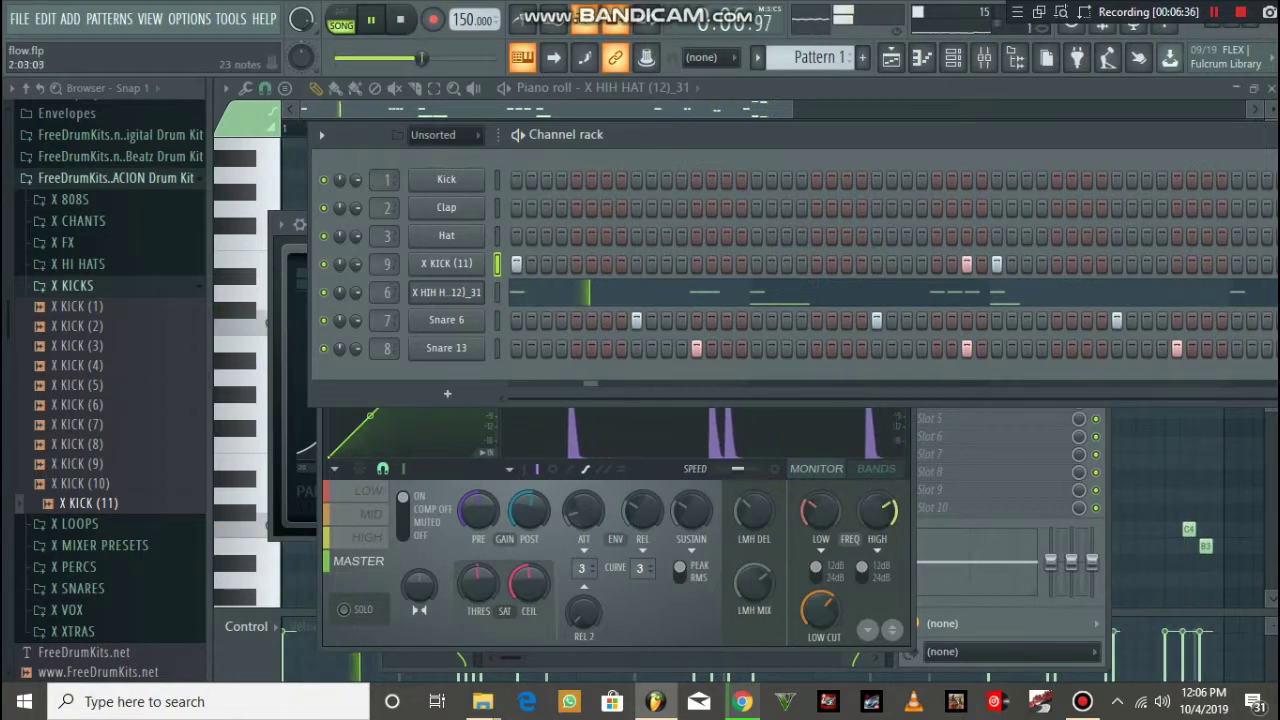
left_click(787, 264)
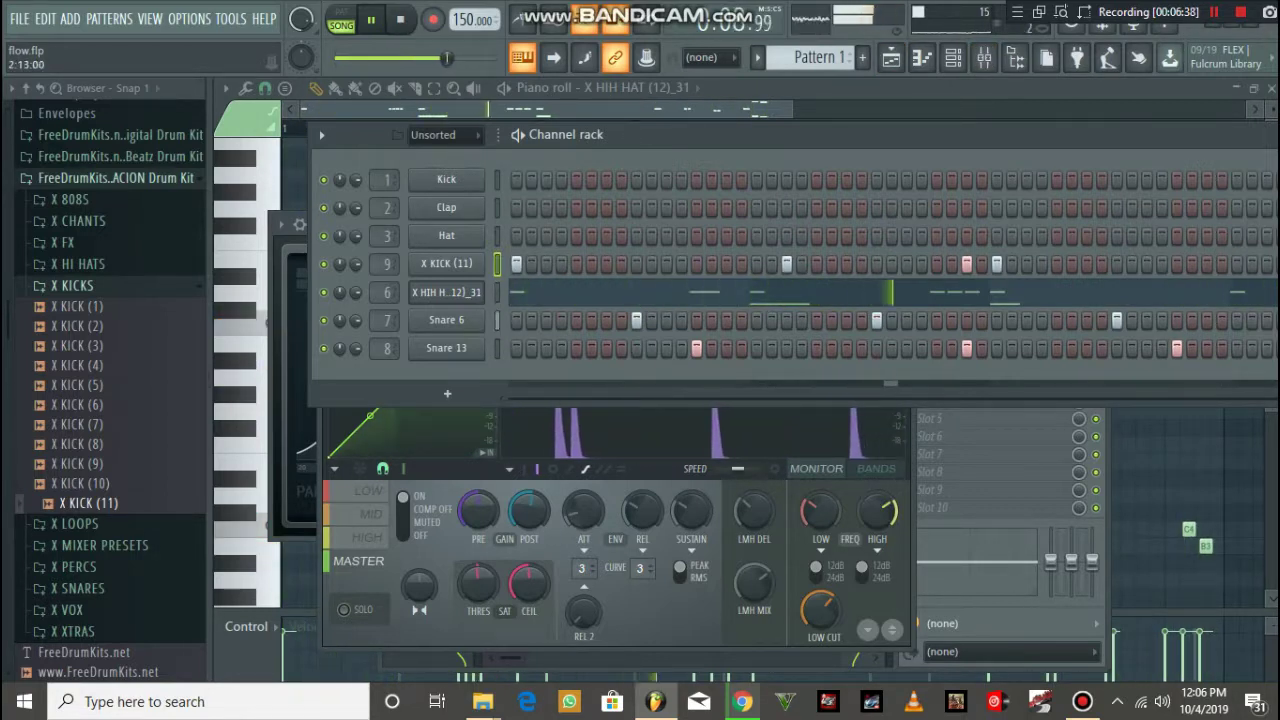
left_click_drag(860, 135, 615, 144)
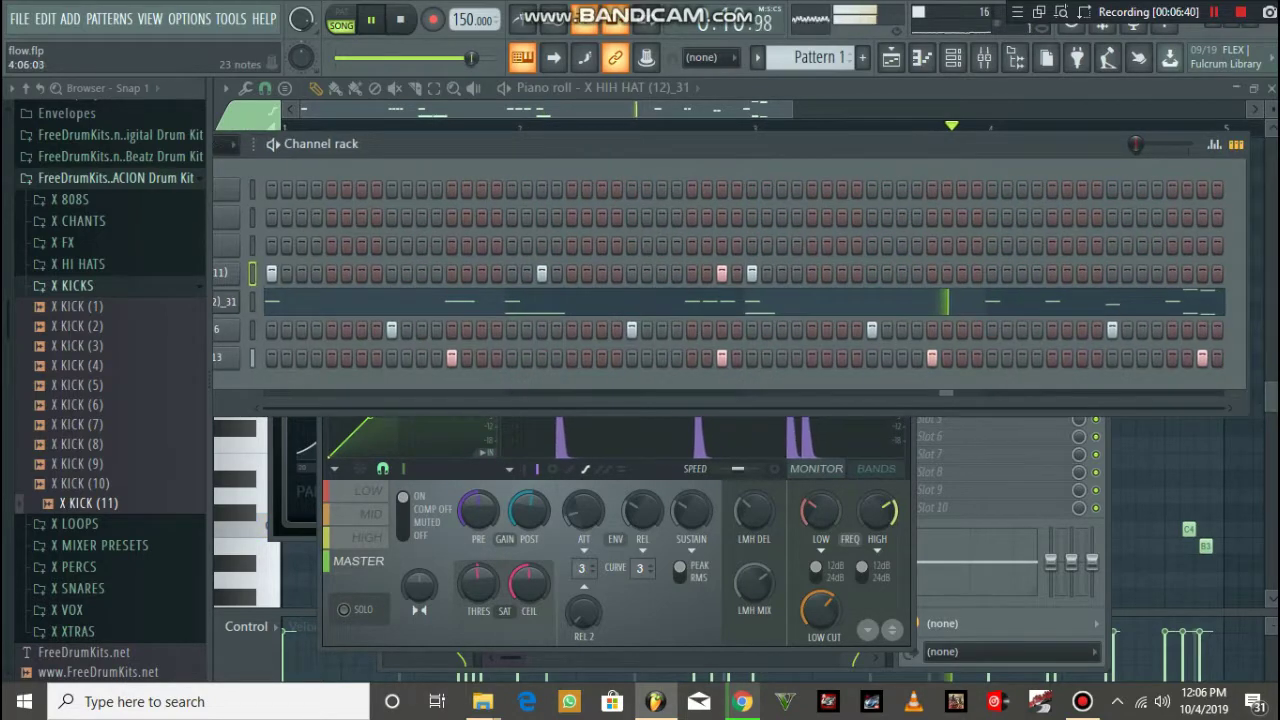
left_click(1172, 273)
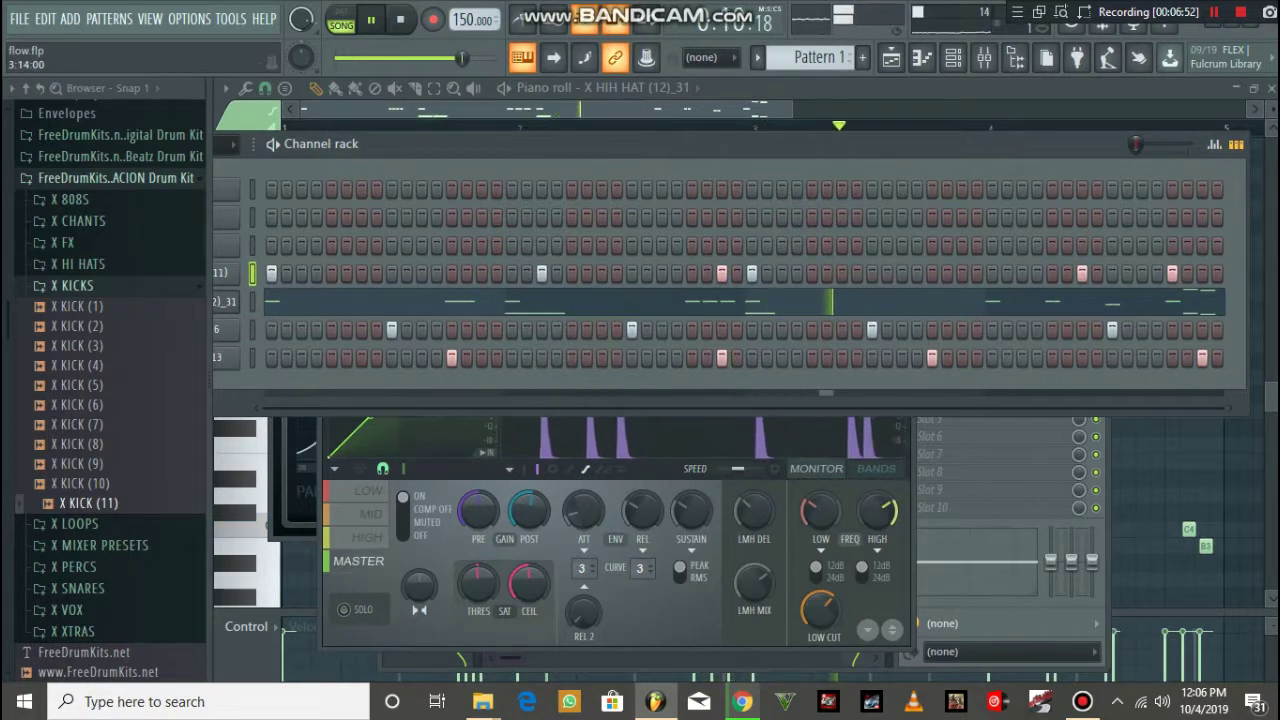
left_click(1022, 273)
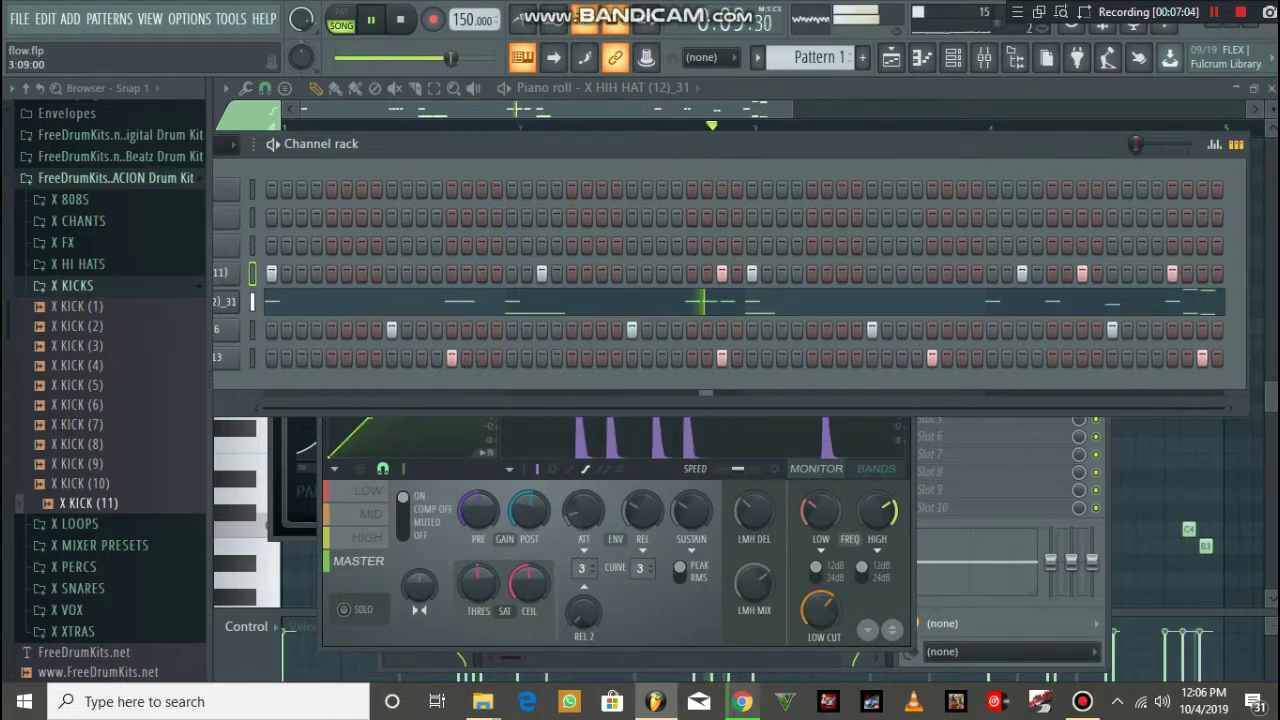
- Save the project with the finished kick pattern and stop playback
left_click_drag(580, 144, 812, 139)
left_click(19, 19)
left_click(40, 105)
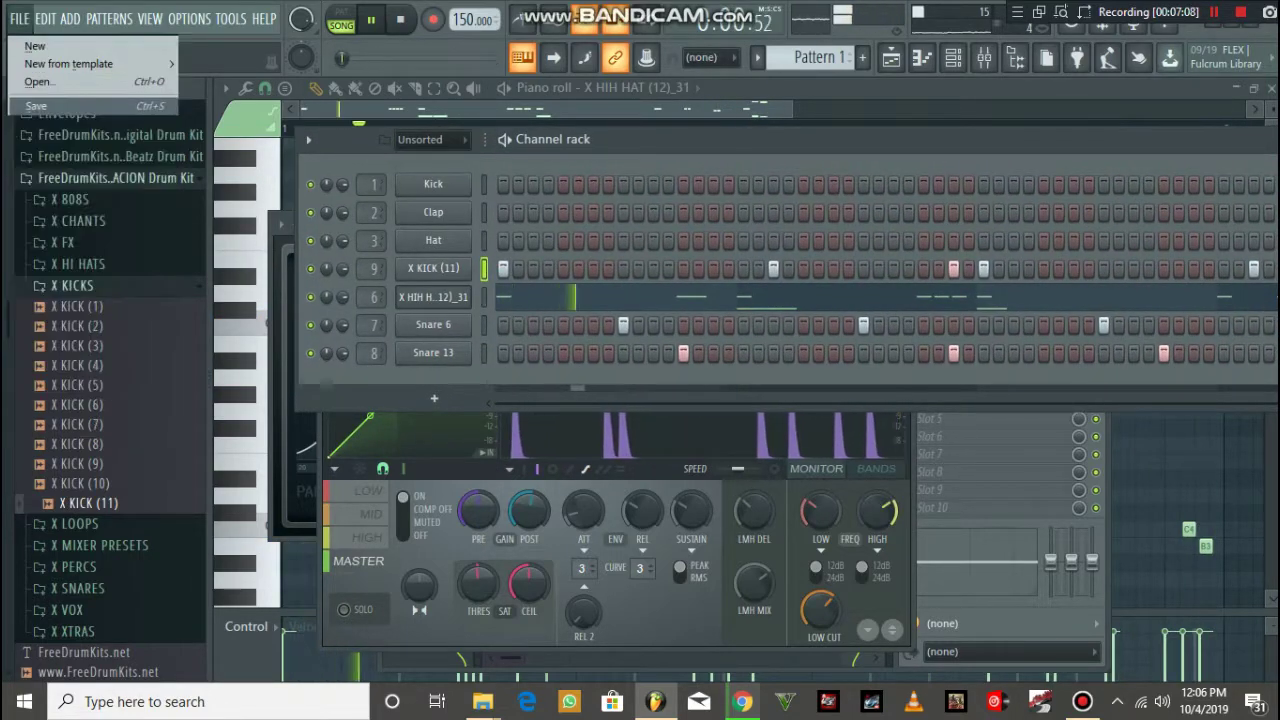
key("space")
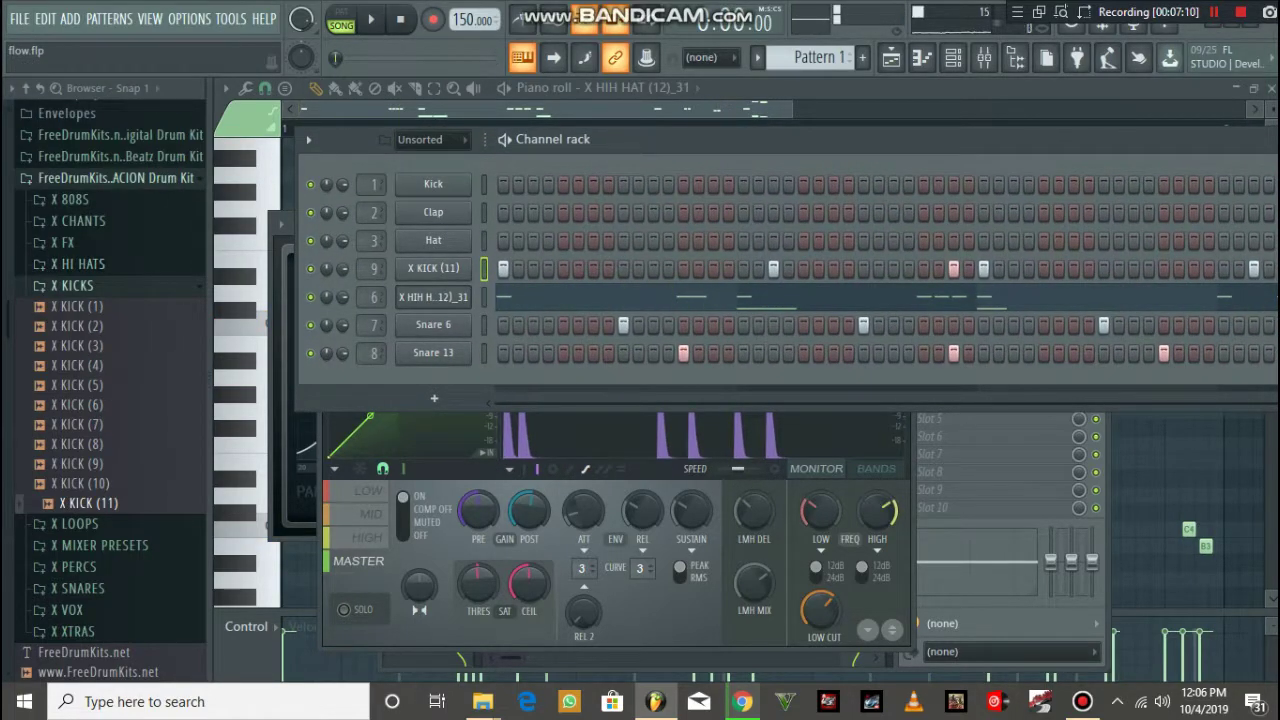
- Add X 808 (5) from the X 808S folder as a new channel, route it to mixer track 10 and lower the Insert 10 fader
left_click(72, 200)
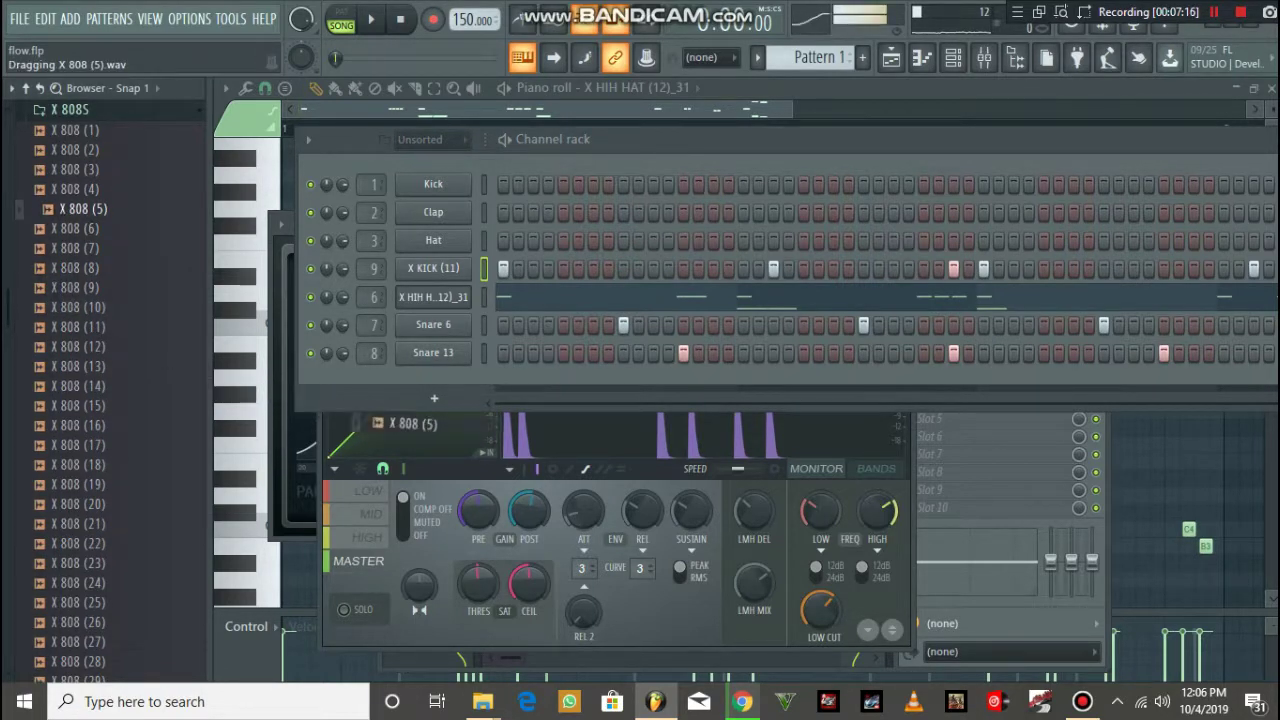
left_click_drag(376, 420, 378, 410)
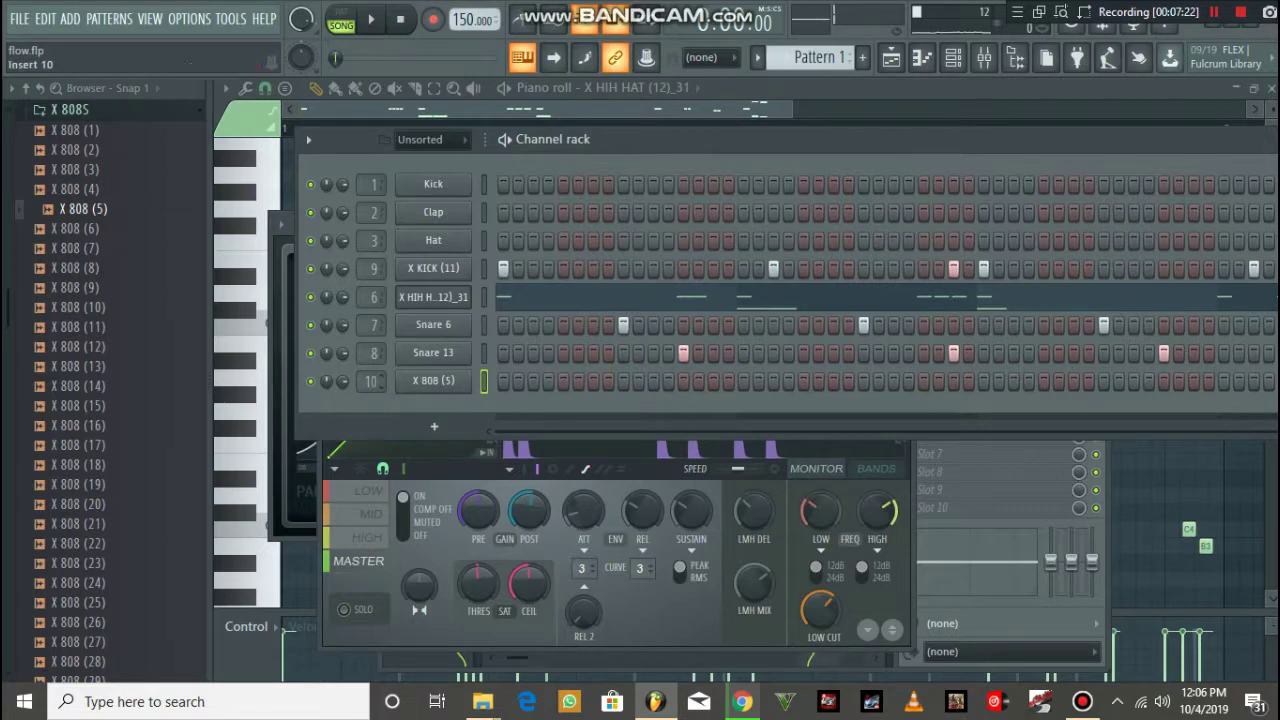
left_click(984, 57)
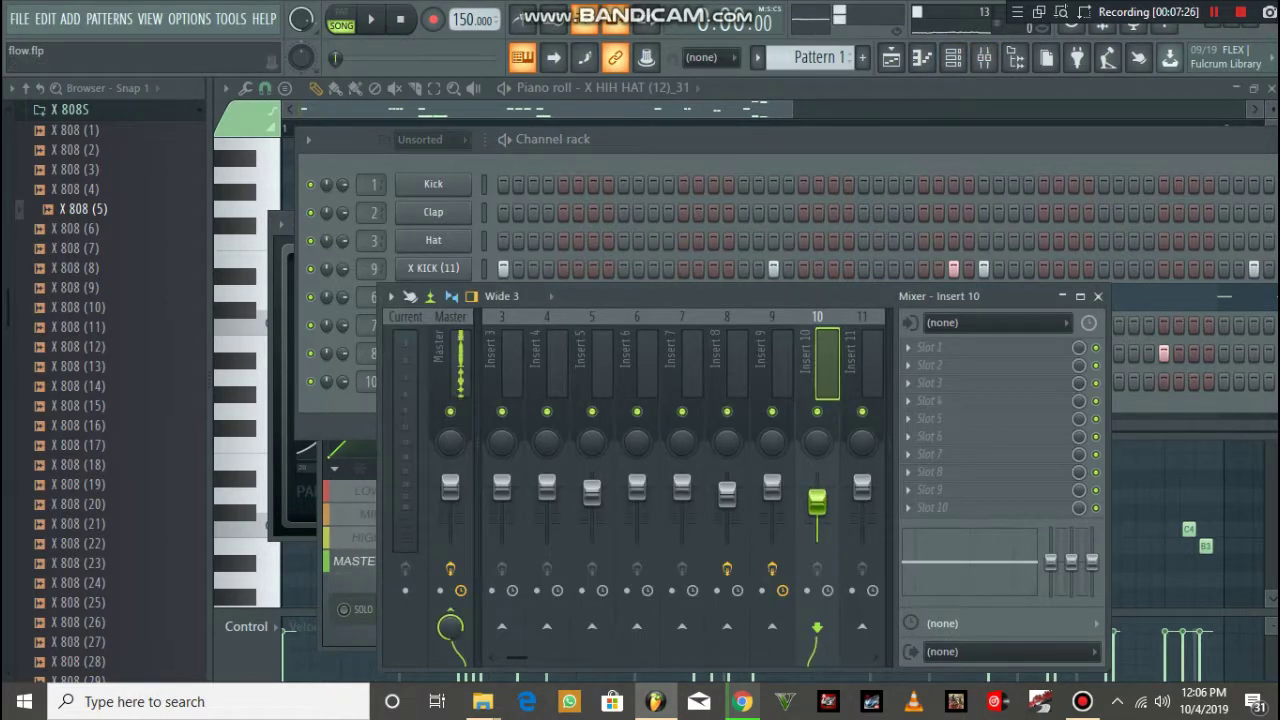
- Enable the volume envelope of the X 808 (5) channel, keeping every stage at minimum except the hold time
left_click(760, 140)
left_click(433, 380)
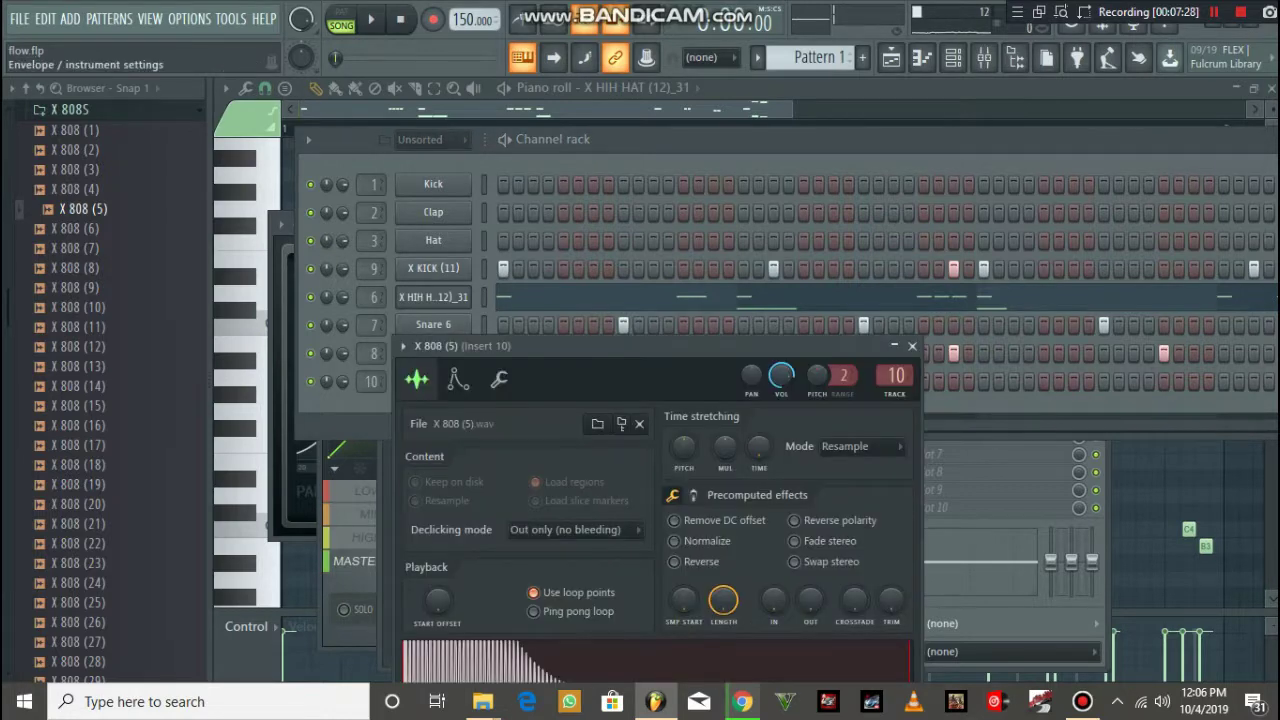
left_click(457, 379)
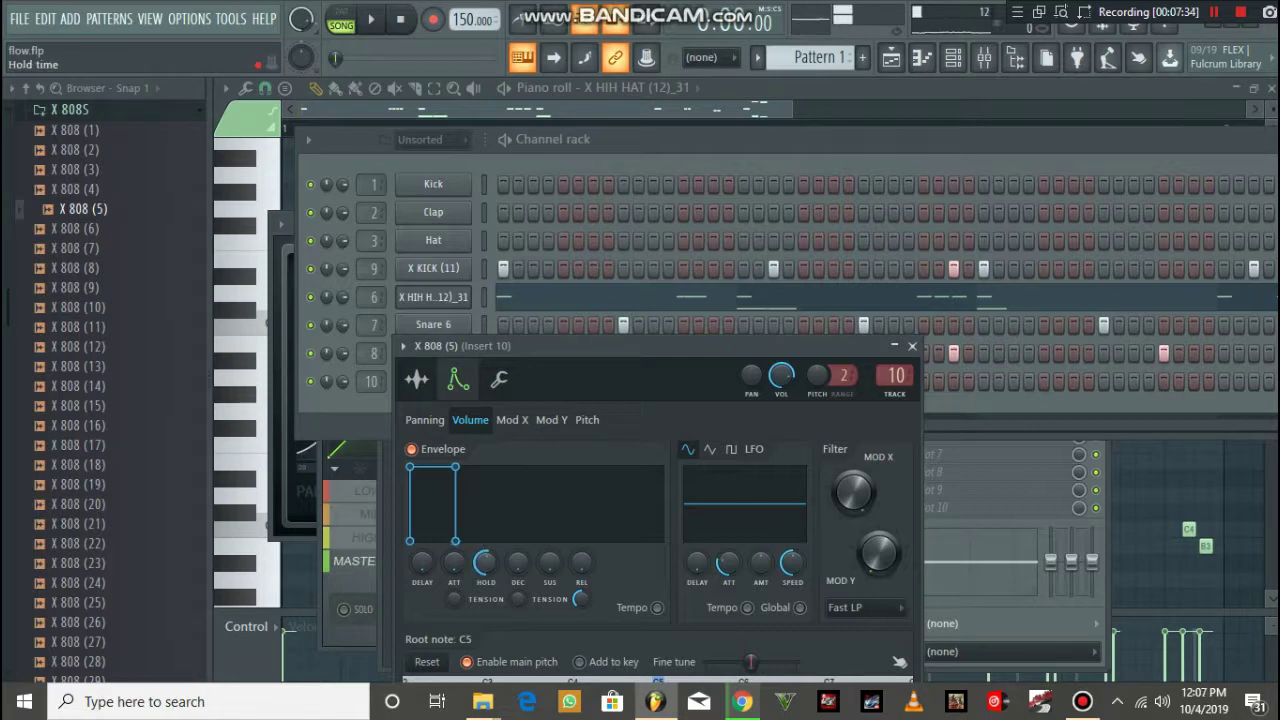
left_click(984, 57)
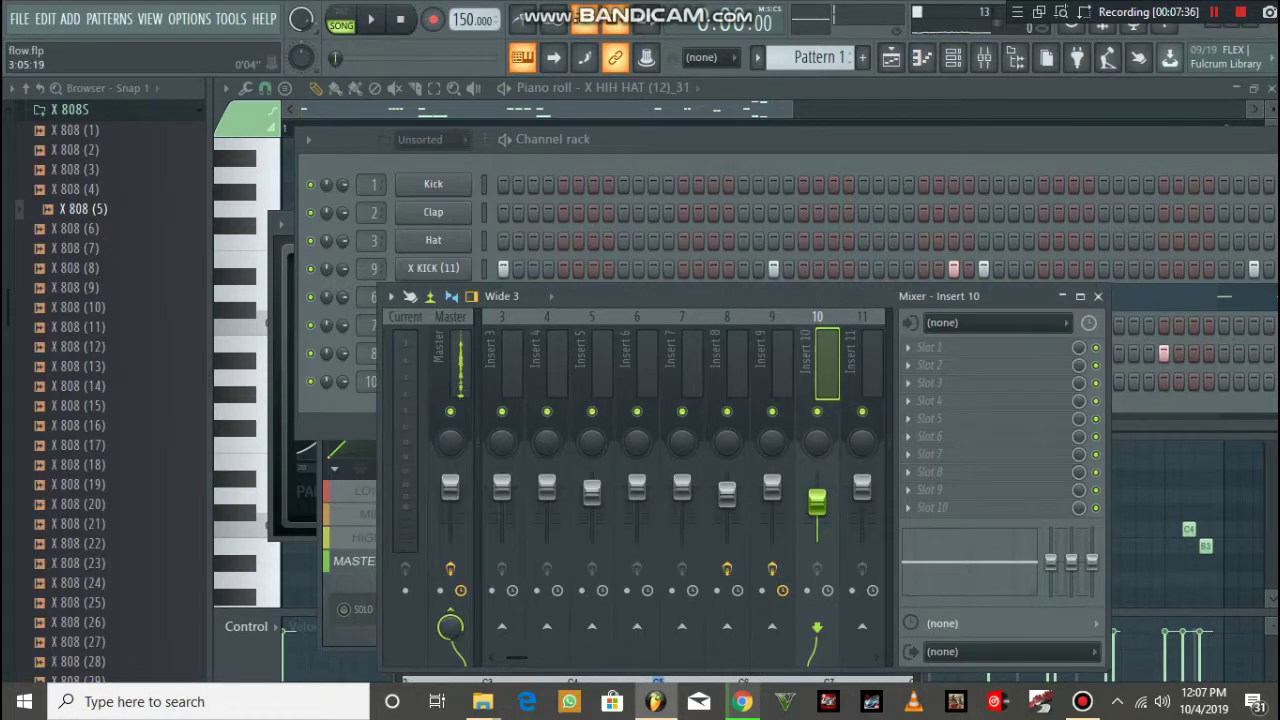
- Open the piano roll of X 808 (5) and place a half-bar D#6 note at the start of bar 1
key("F6")
right_click(433, 381)
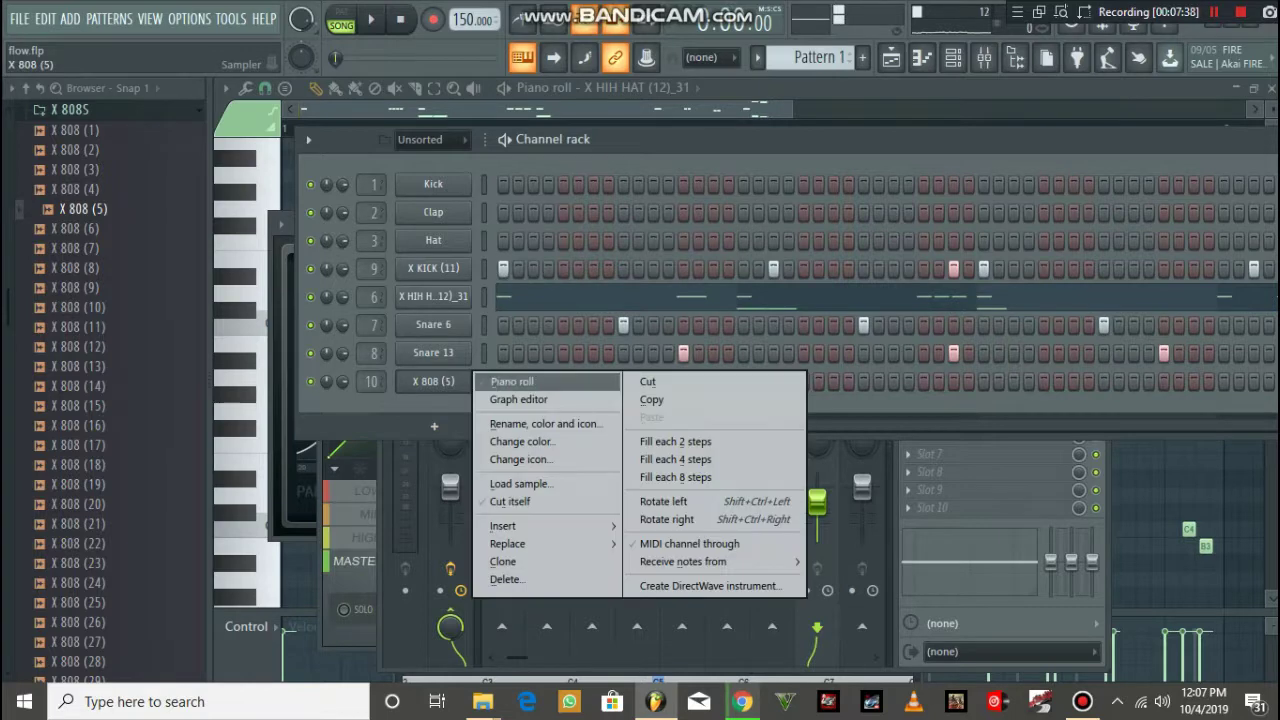
left_click(510, 382)
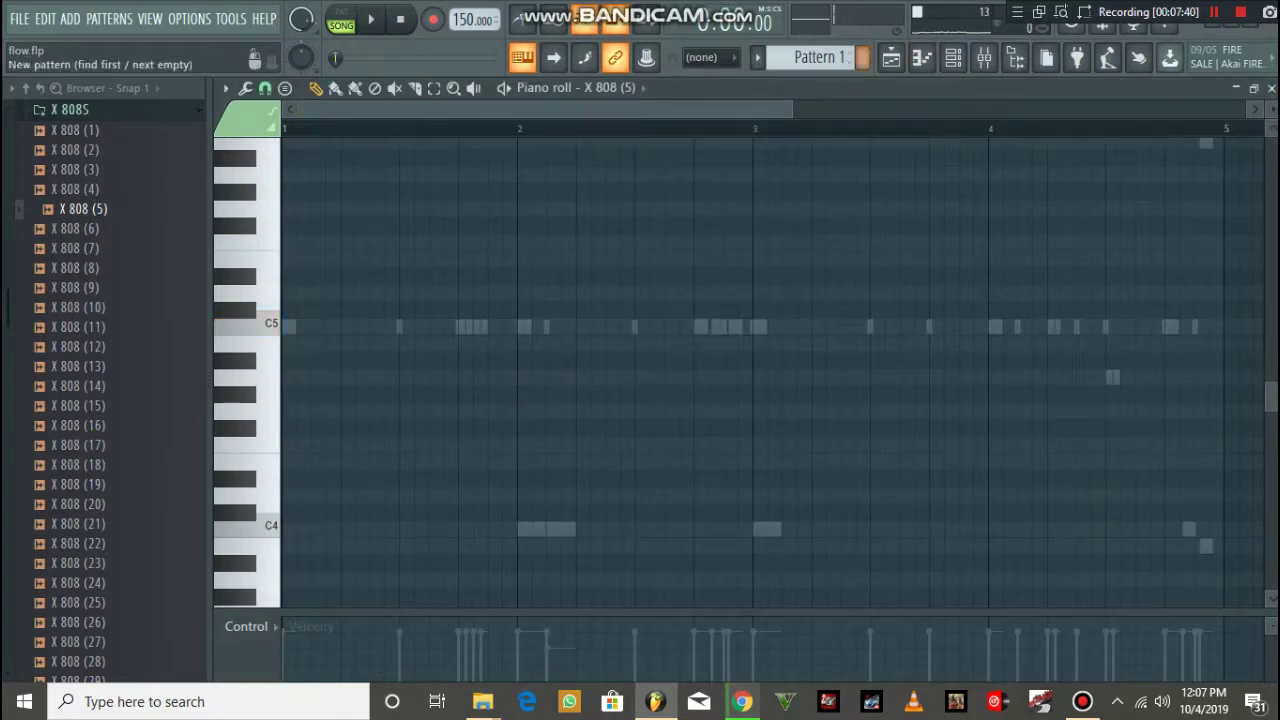
left_click(890, 57)
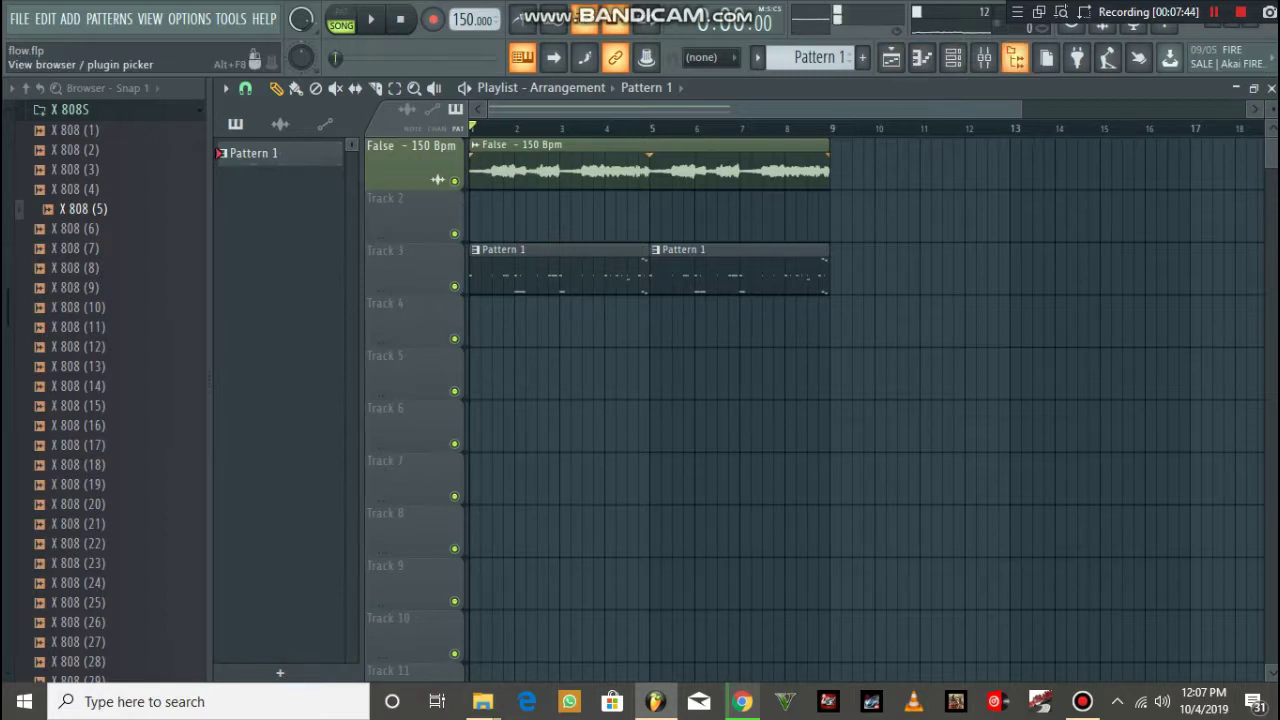
left_click(953, 57)
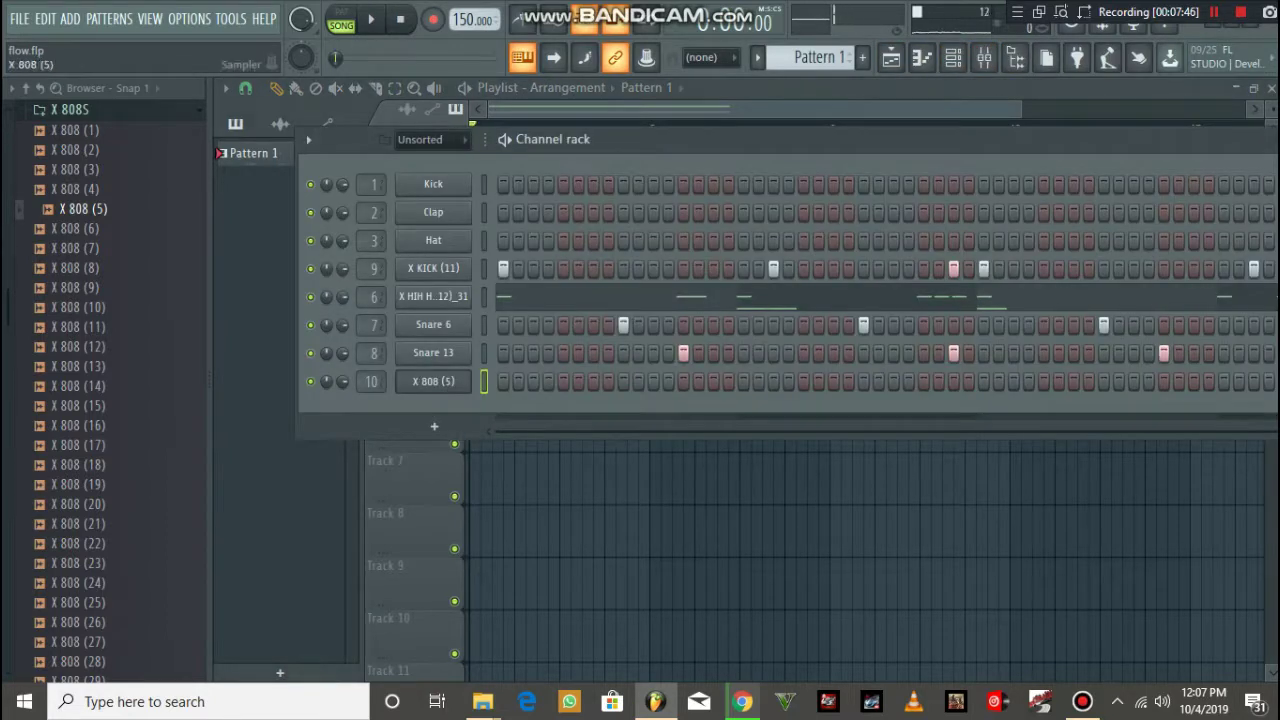
right_click(440, 382)
left_click(512, 382)
right_click(440, 382)
left_click(512, 382)
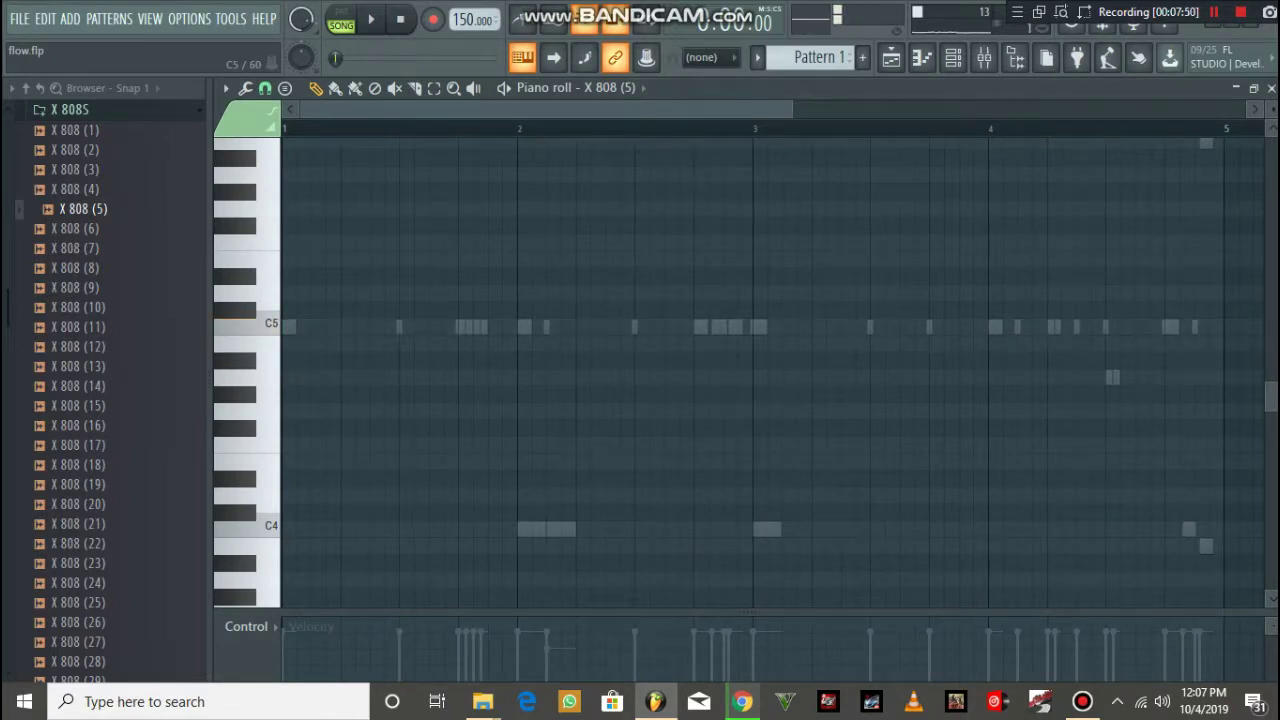
scroll(750, 370, "up", 3)
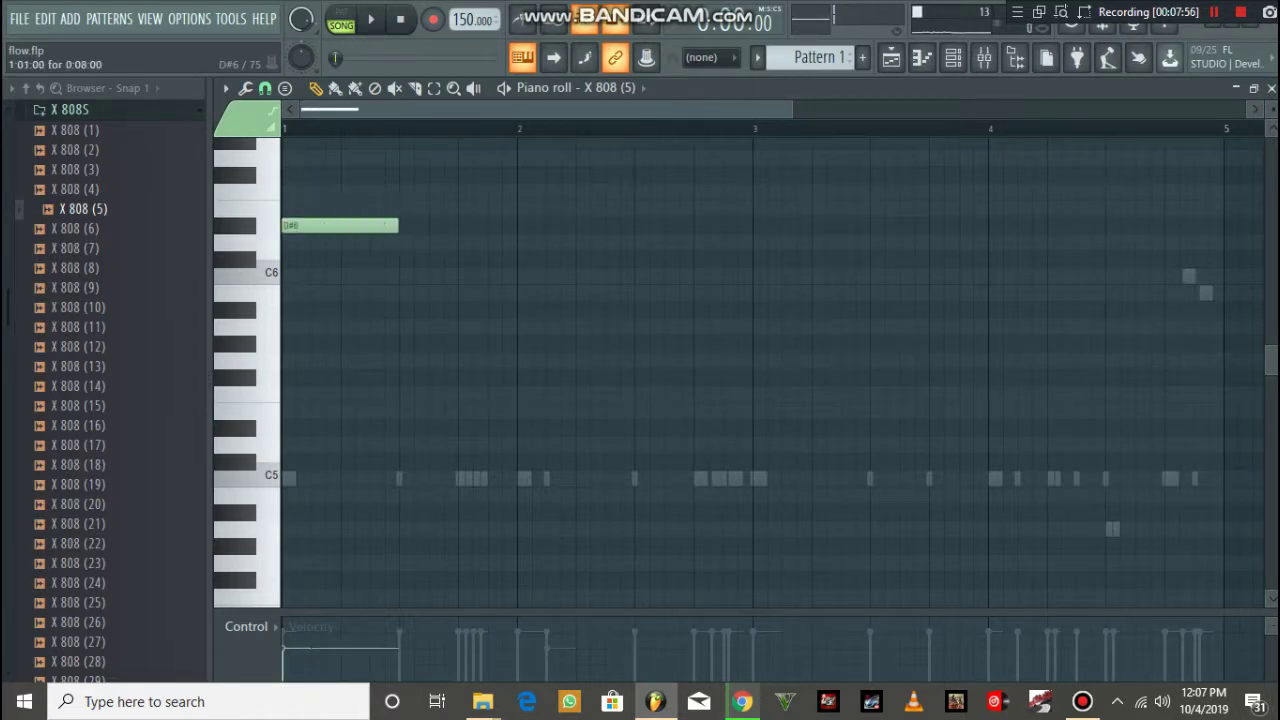
- Lower the bar 1 808 note one octave to D#5 and audition it against the loop
key("space")
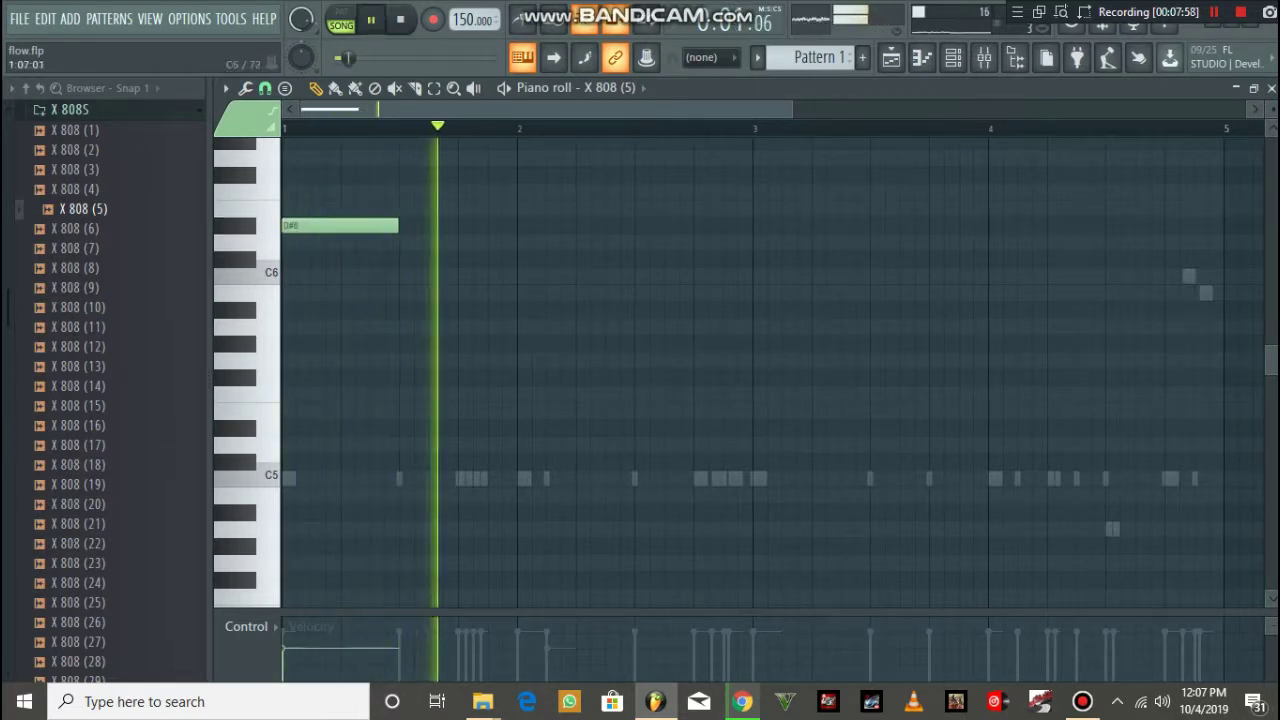
left_click_drag(342, 226, 342, 309)
key("ctrl+Down")
key("shift+Up")
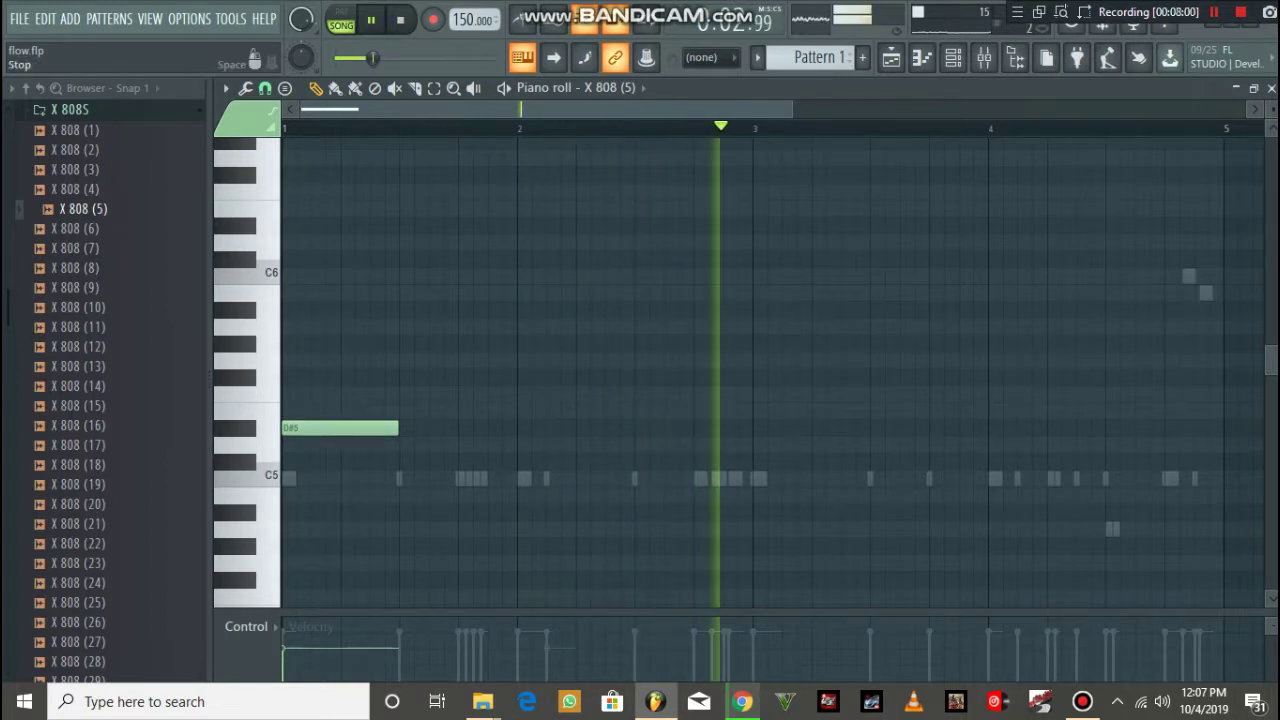
key("space")
- Raise the bar 1 808 note from semitone to semitone up to F#5 and audition it with the loop
key("shift+Up")
key("shift+Up")
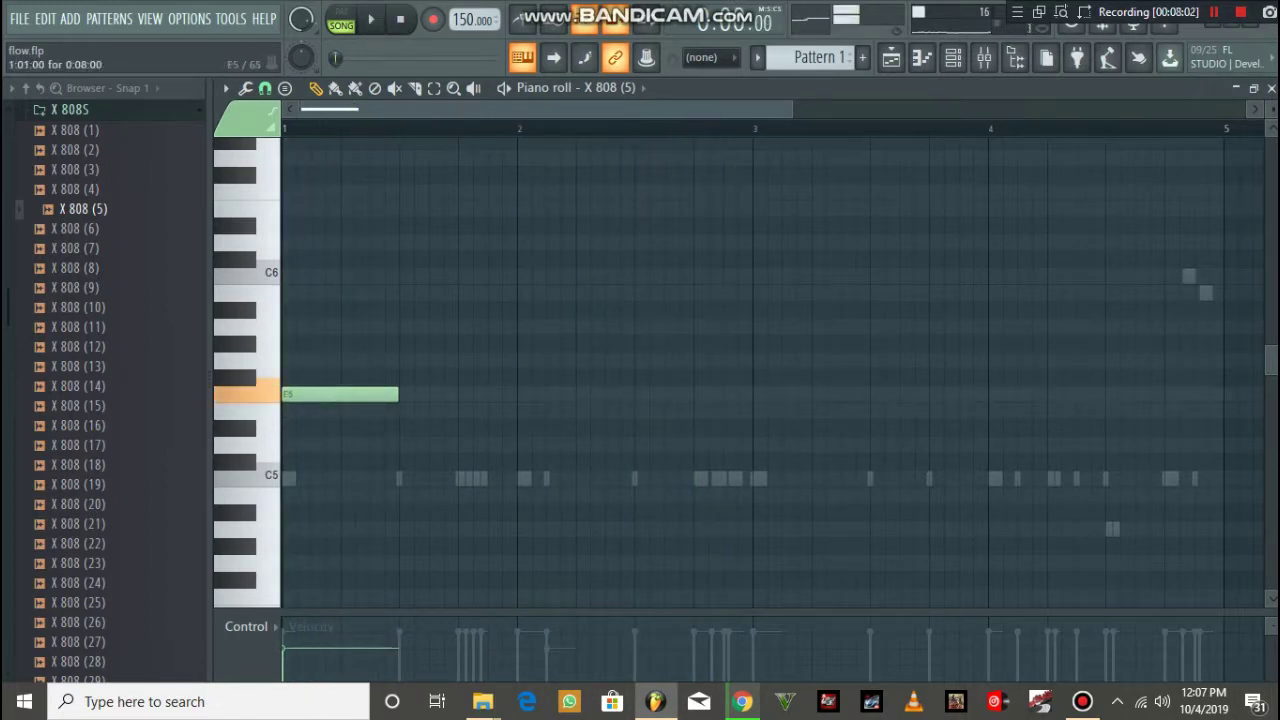
key("shift+Up")
key("space")
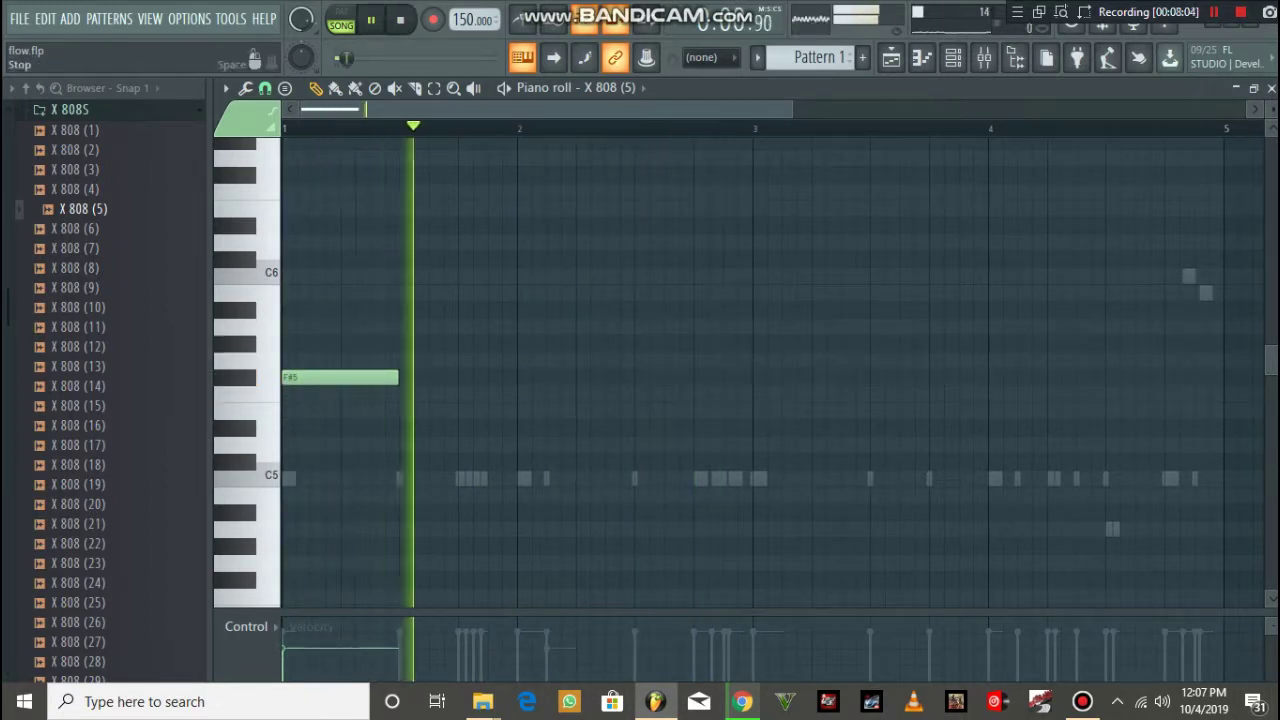
key("space")
- Raise the bar 1 808 note to G#5 and on to A5, auditioning each pitch with the loop
key("shift+Up")
key("shift+Up")
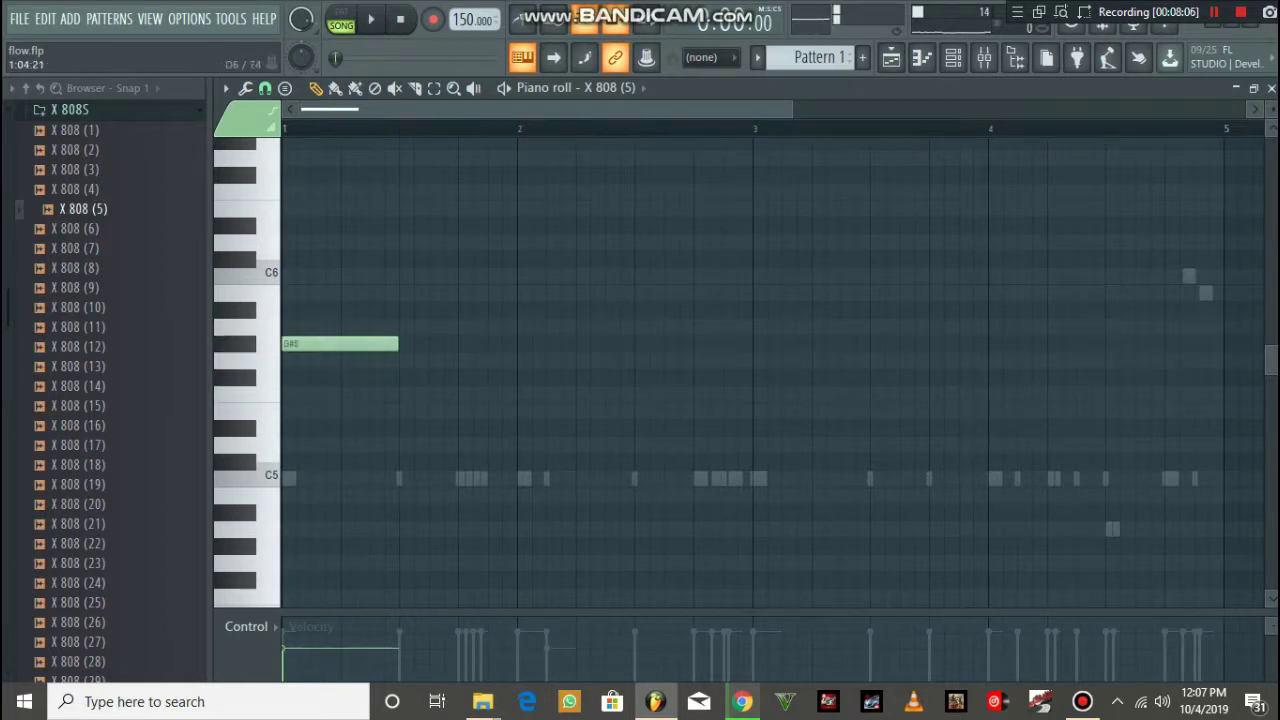
key("space")
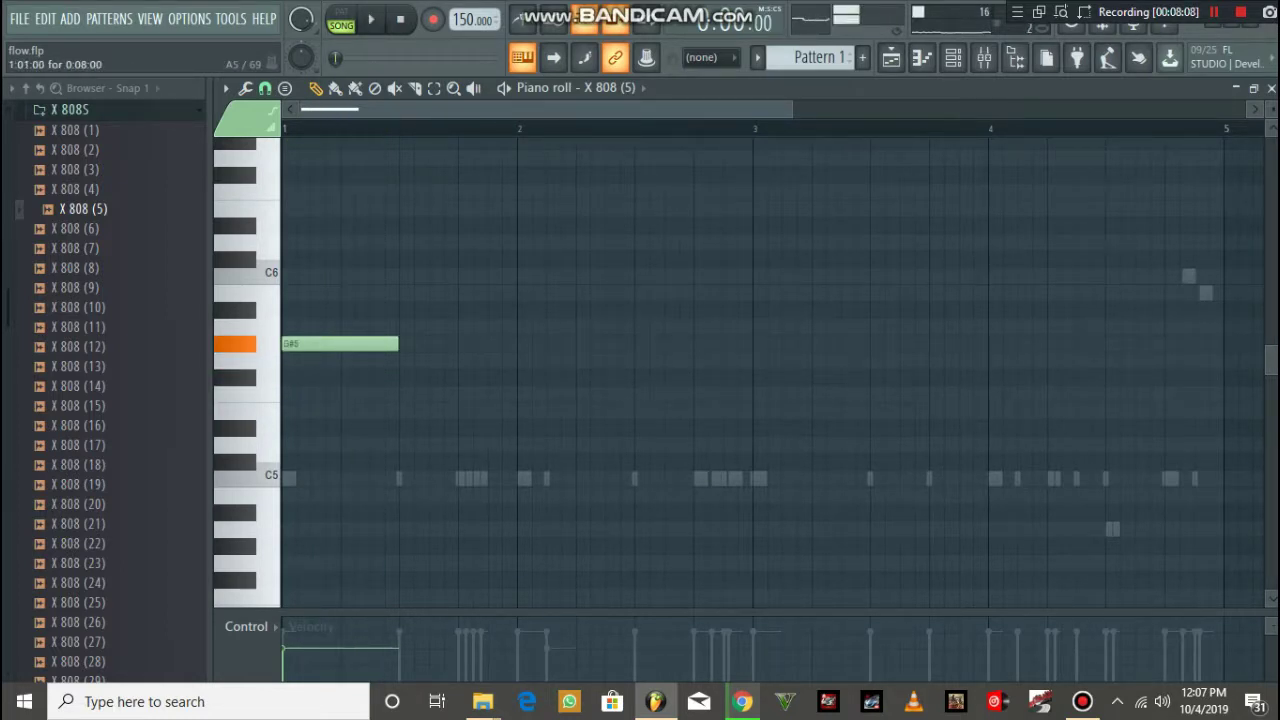
key("shift+Up")
key("space")
key("space")
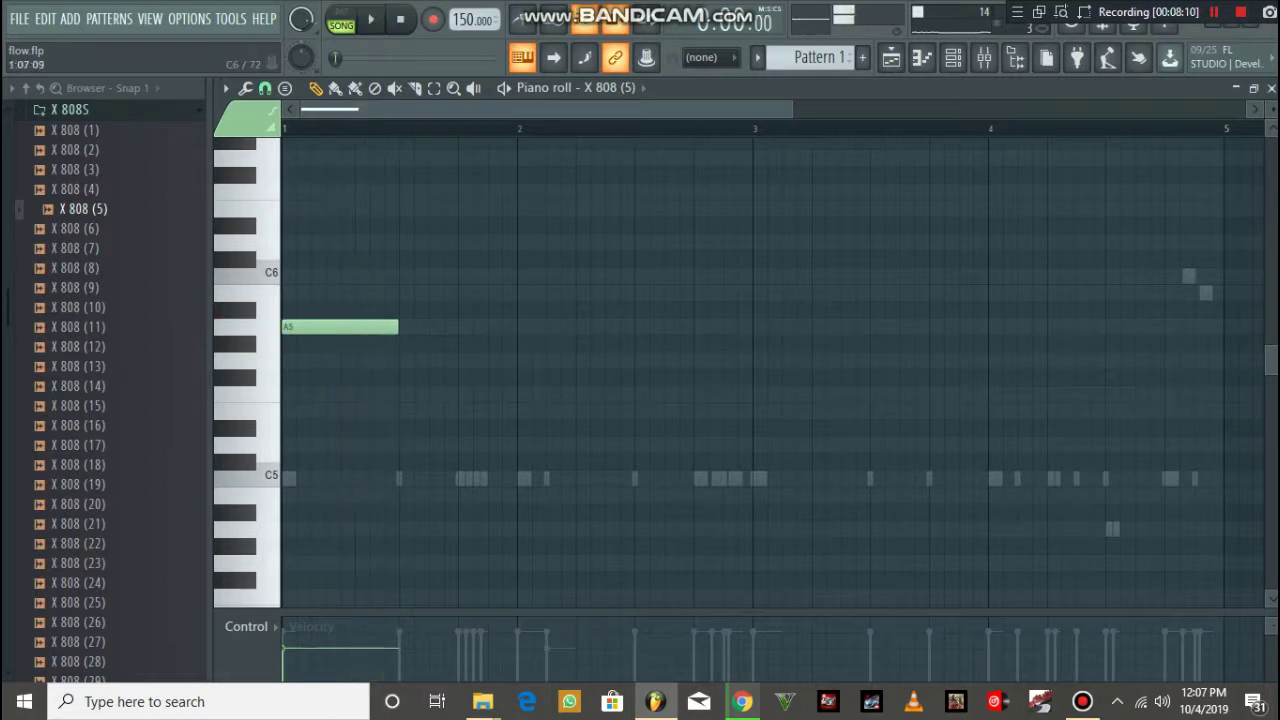
- Lower the bar 1 note one octave to A4 and add a half-bar C5 note at the start of bar 2 during playback
left_click_drag(370, 310, 342, 529)
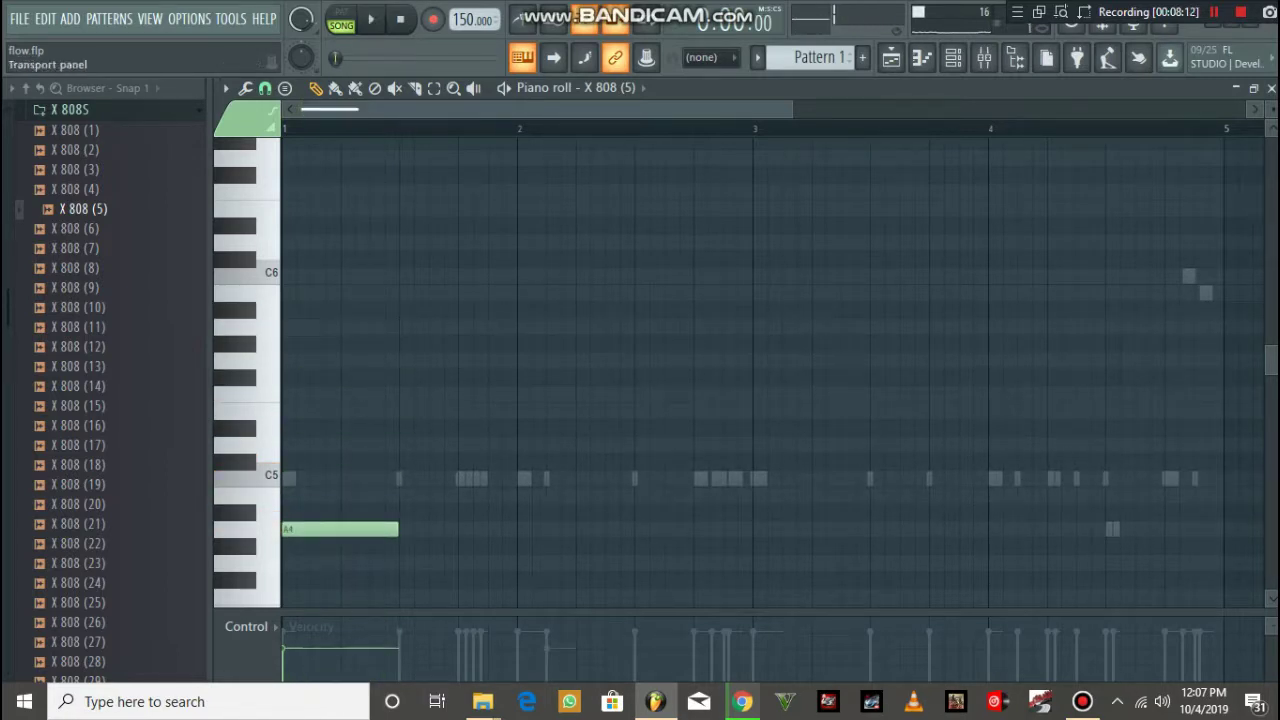
key("space")
scroll(341, 529, "down", 3)
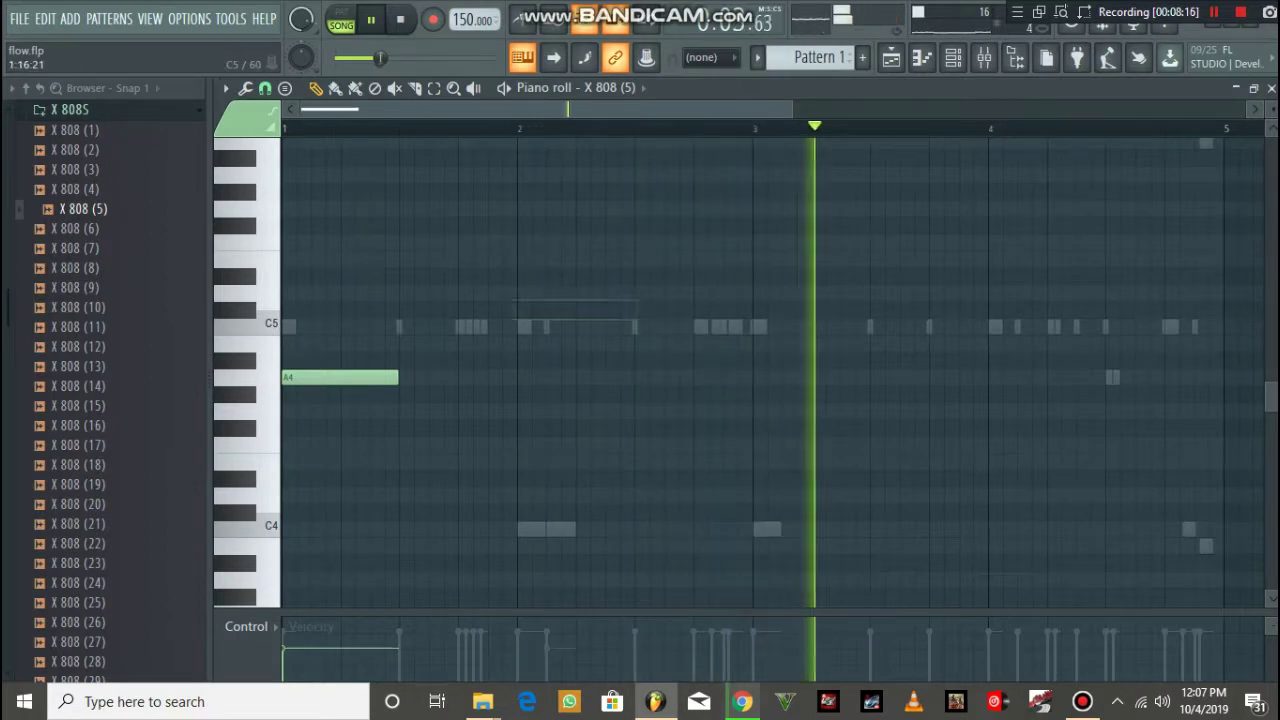
left_click_drag(515, 326, 528, 326)
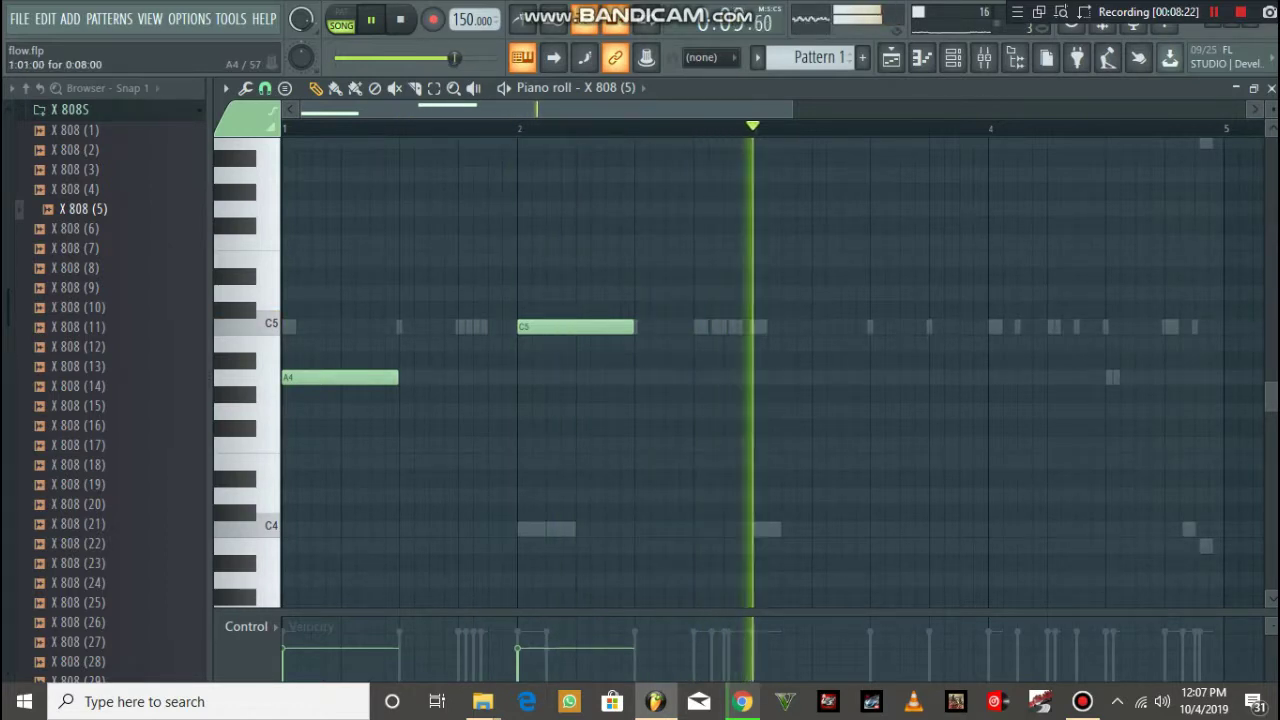
- Raise the 808 notes in bars 1 and 2 by one octave to A5 and C6
left_click_drag(335, 377, 335, 175)
scroll(562, 546, "up", 4)
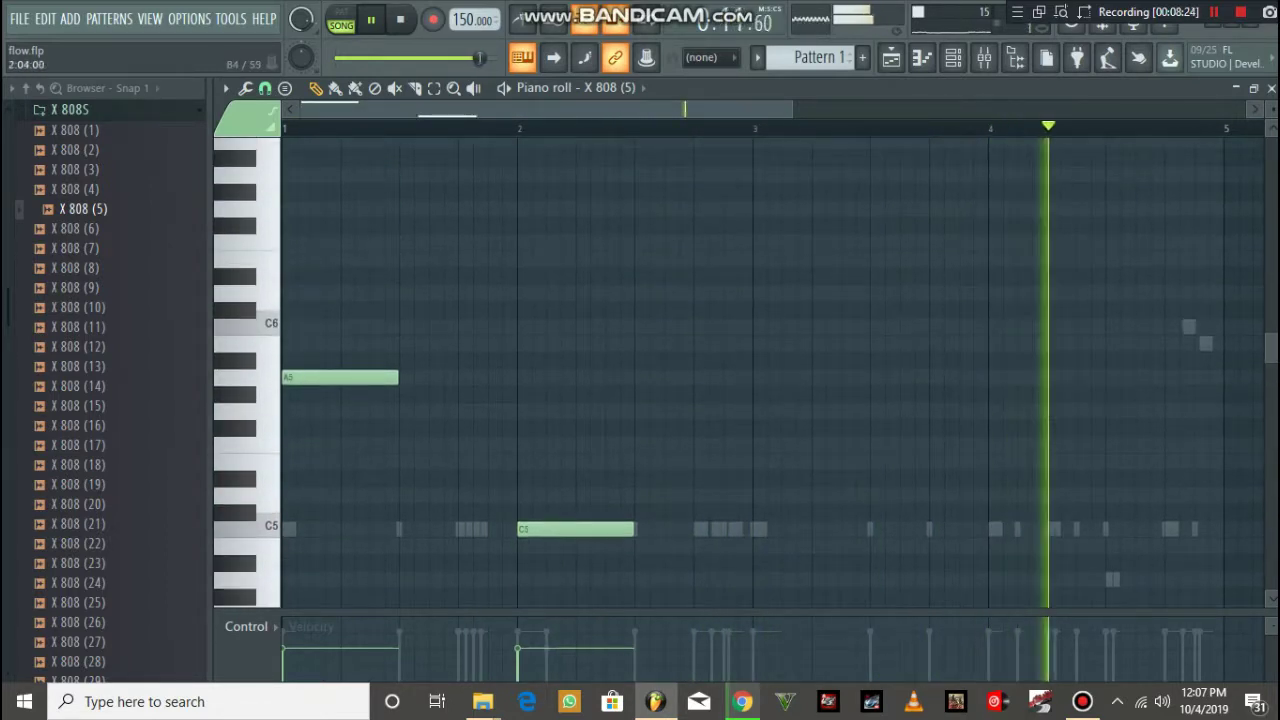
left_click_drag(575, 529, 575, 326)
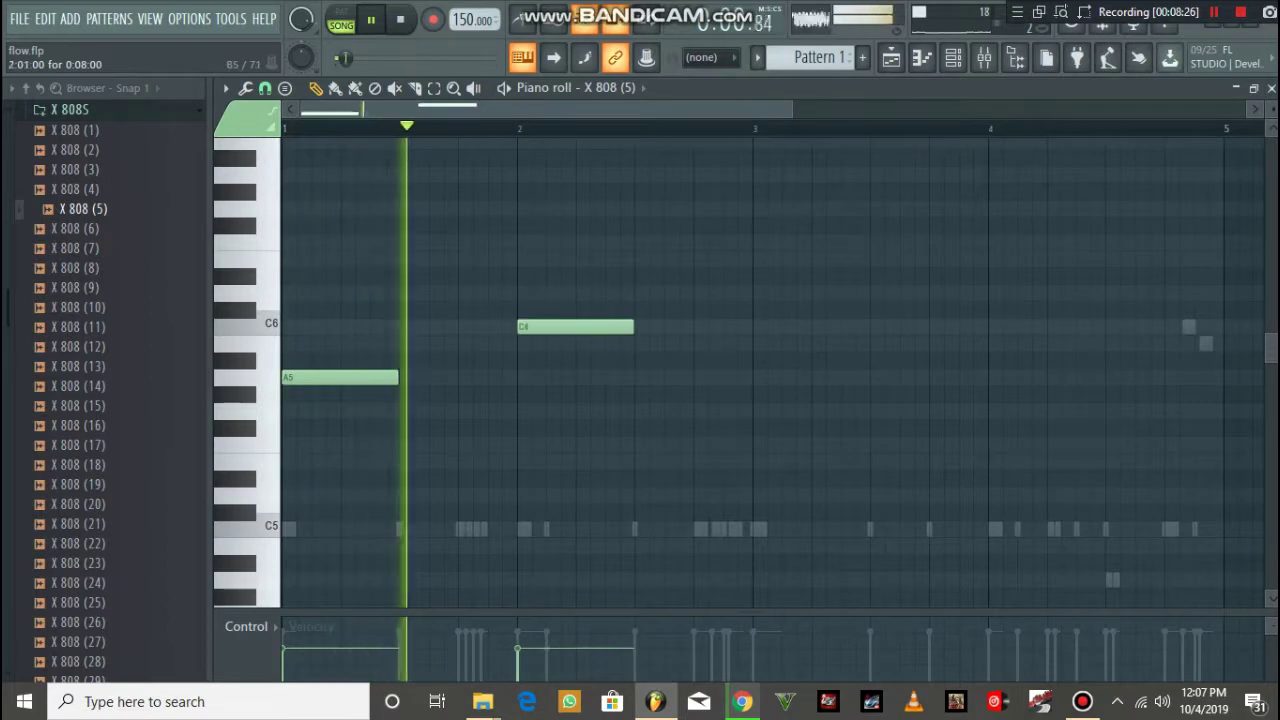
- Raise the Insert 10 fader slightly in the mixer and audition the 808 level with the loop
left_click(984, 57)
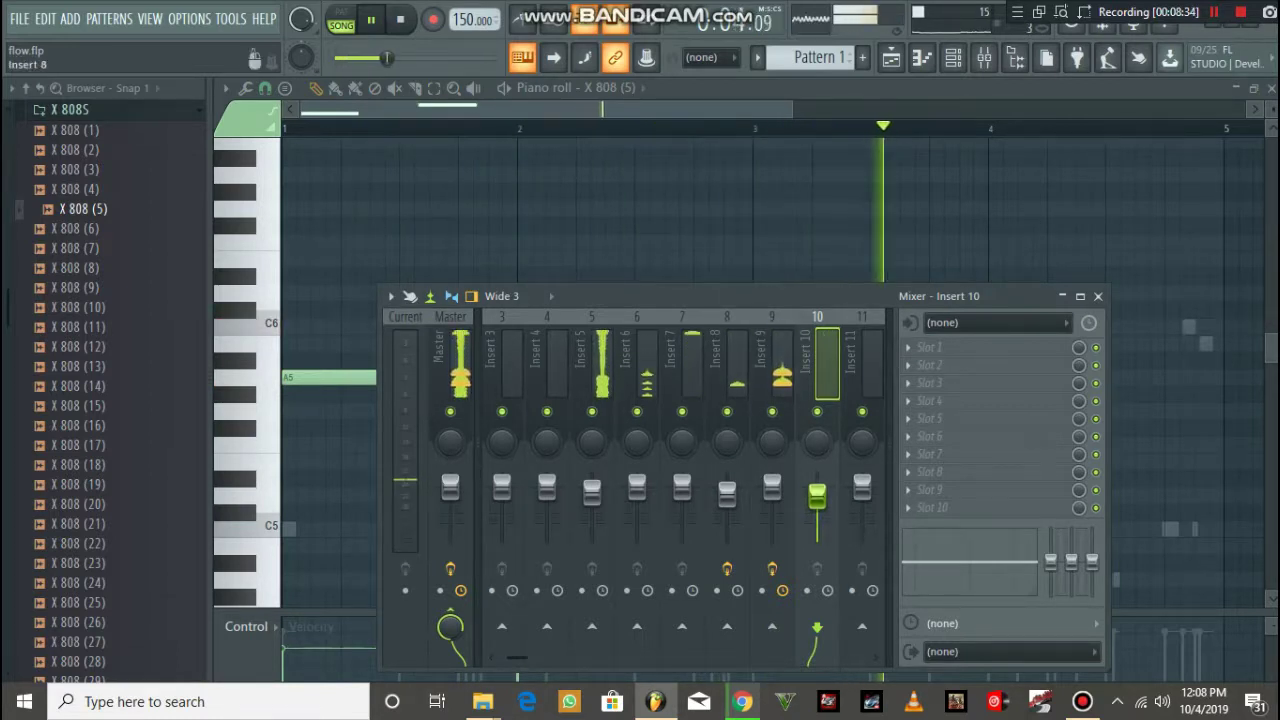
key("space")
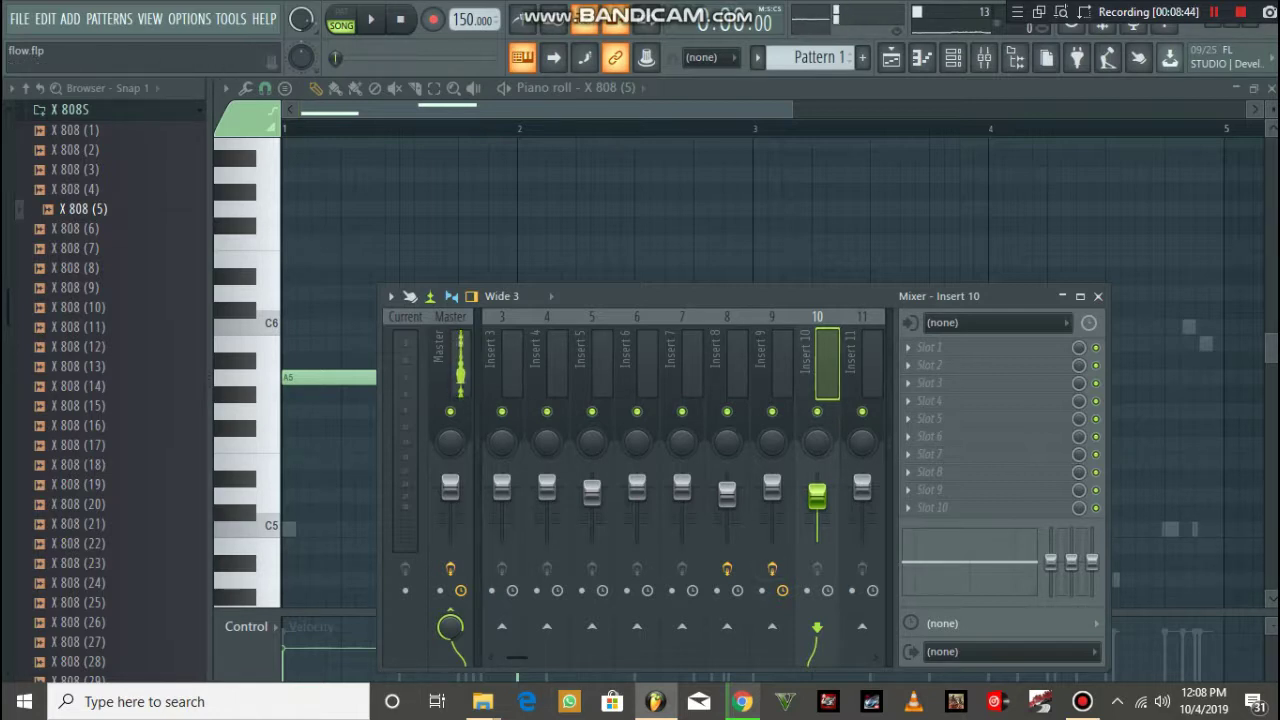
key("space")
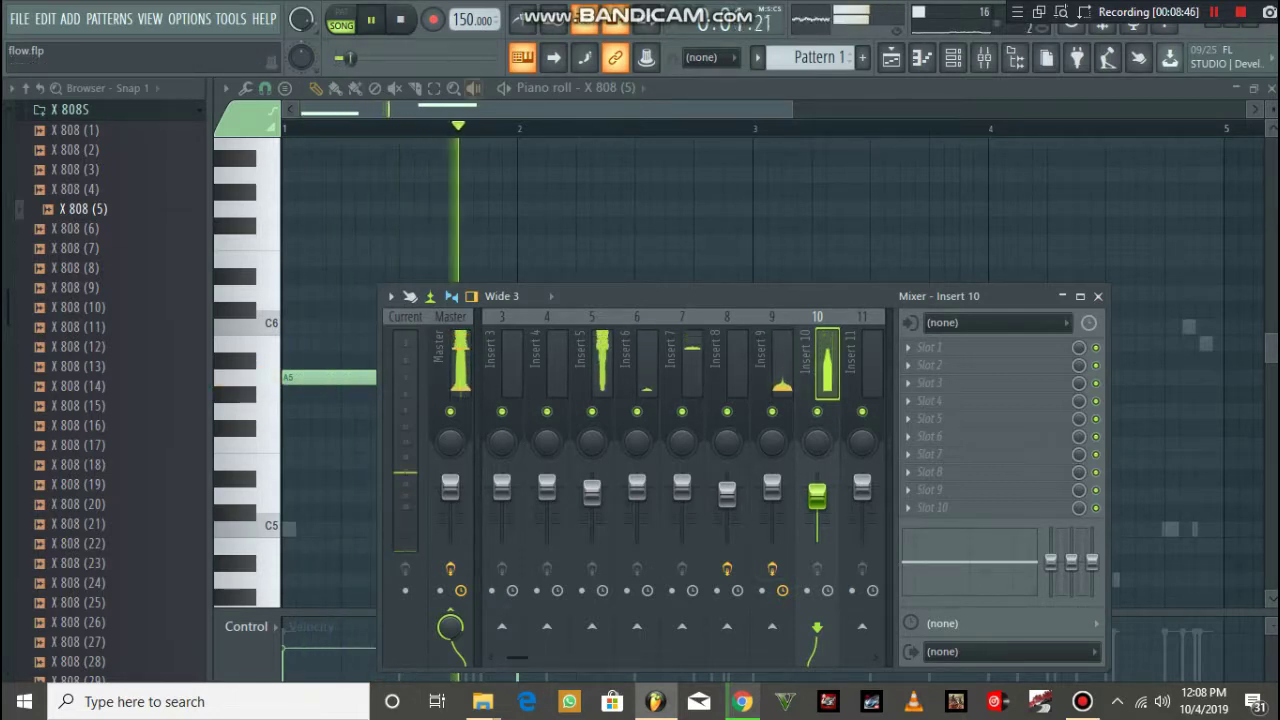
key("F9")
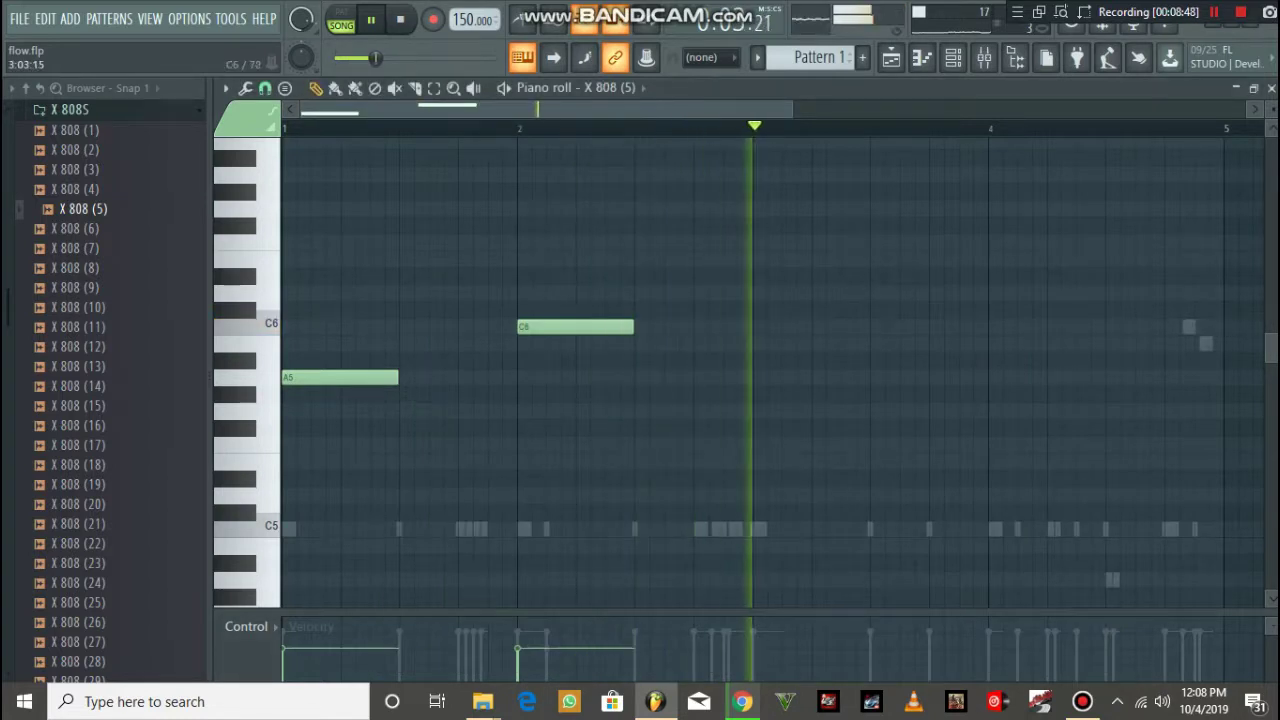
- Add half-bar 808 notes at the starts of bars 3 and 4 and tune them to E6 and D#6
left_click(758, 293)
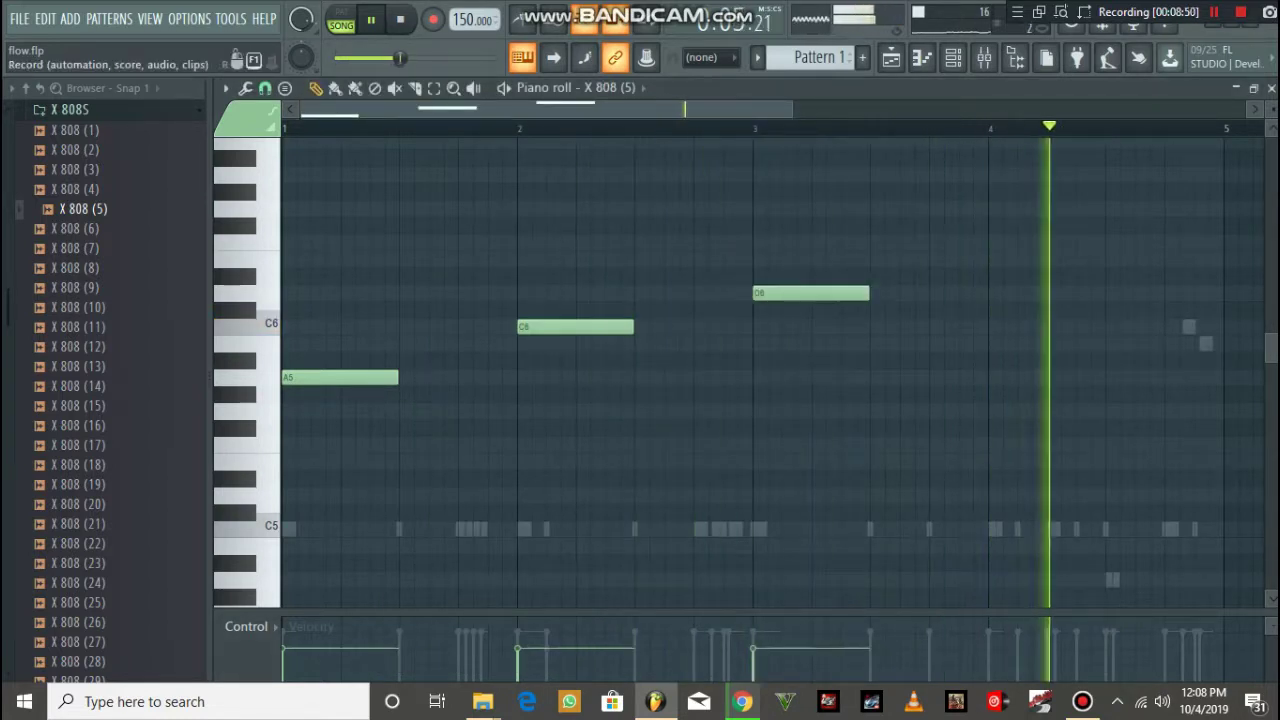
key("w")
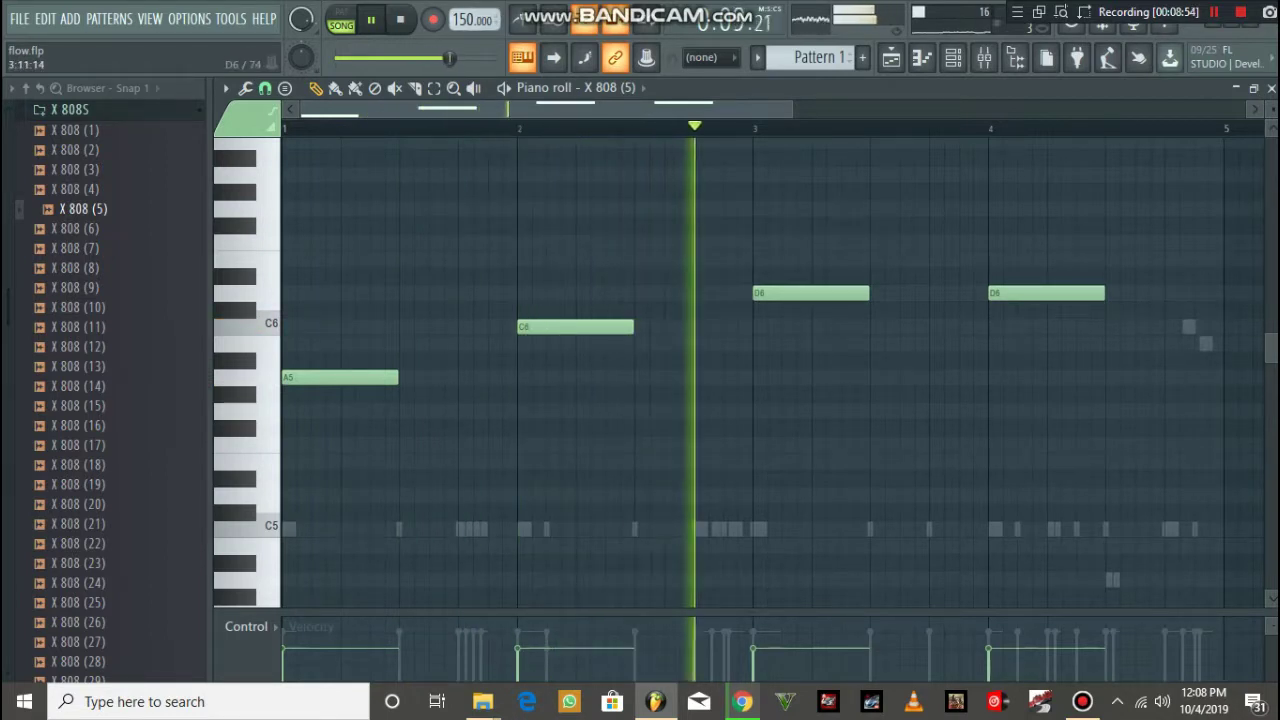
left_click_drag(790, 293, 790, 276)
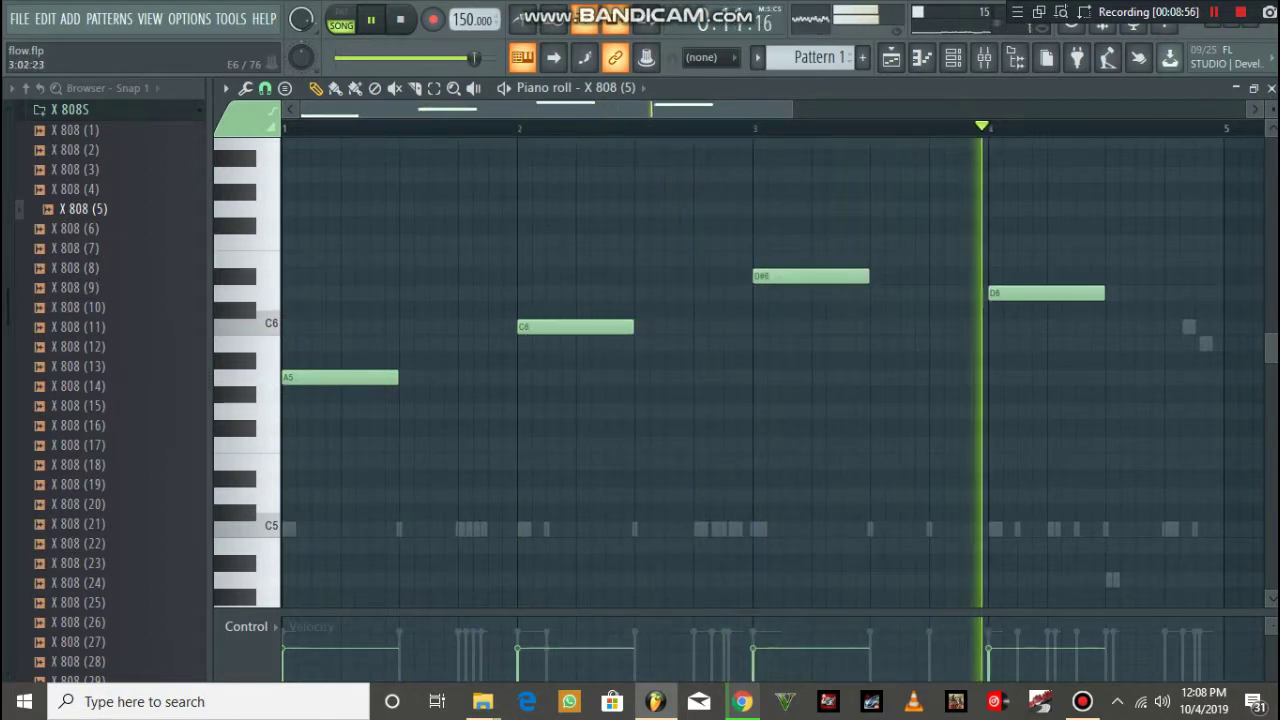
key("3")
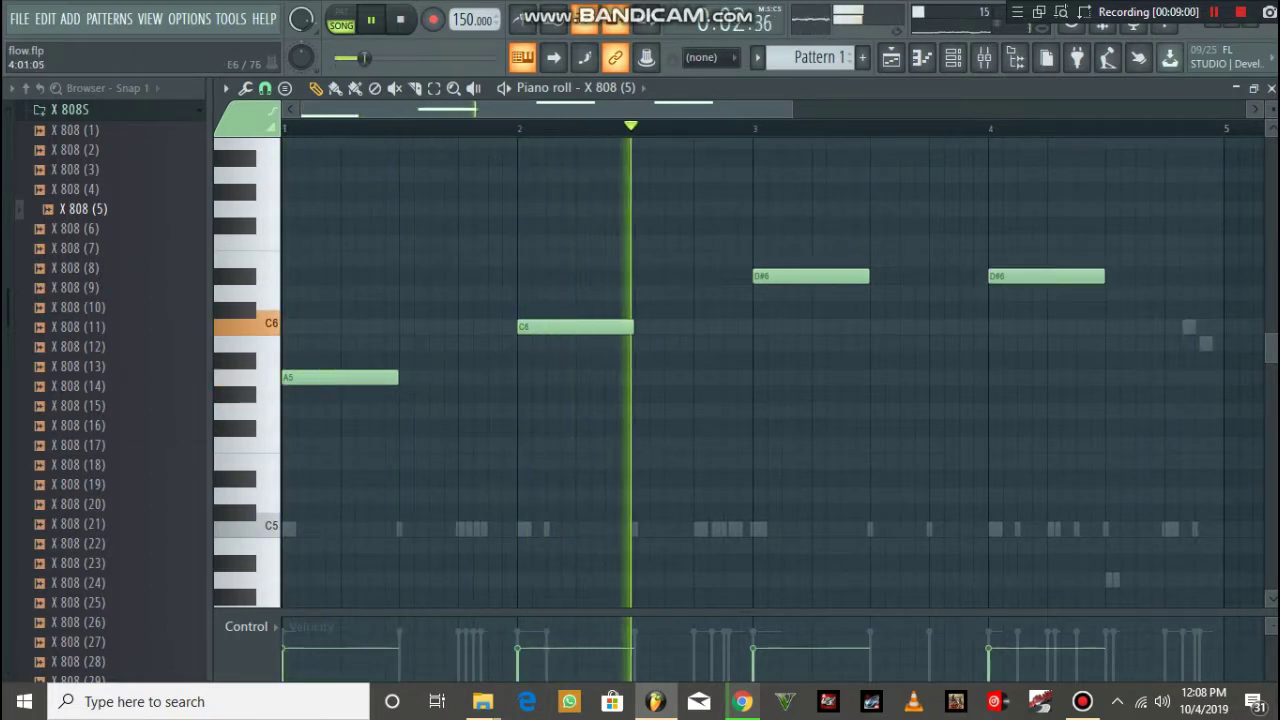
key("e")
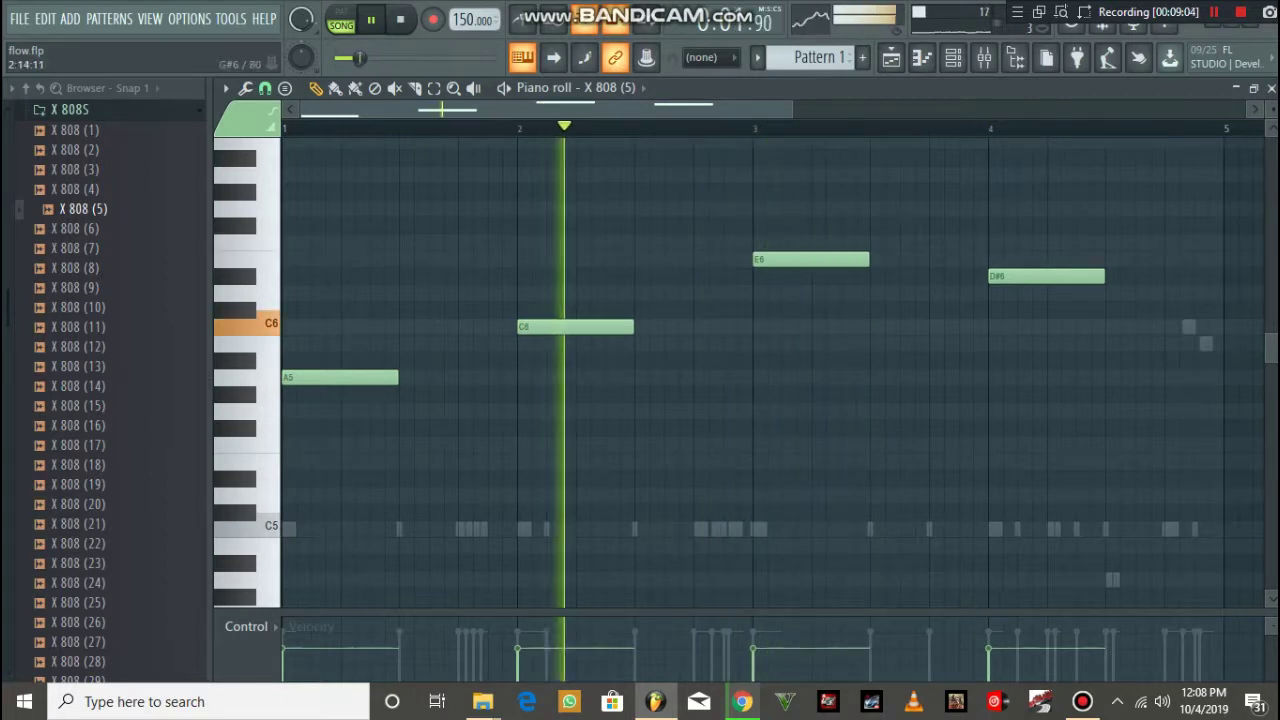
- Tune the 808 notes in bars 3 and 4 by way of F#6 to G#6 and lower both one octave to G#5
left_click_drag(800, 259, 800, 225)
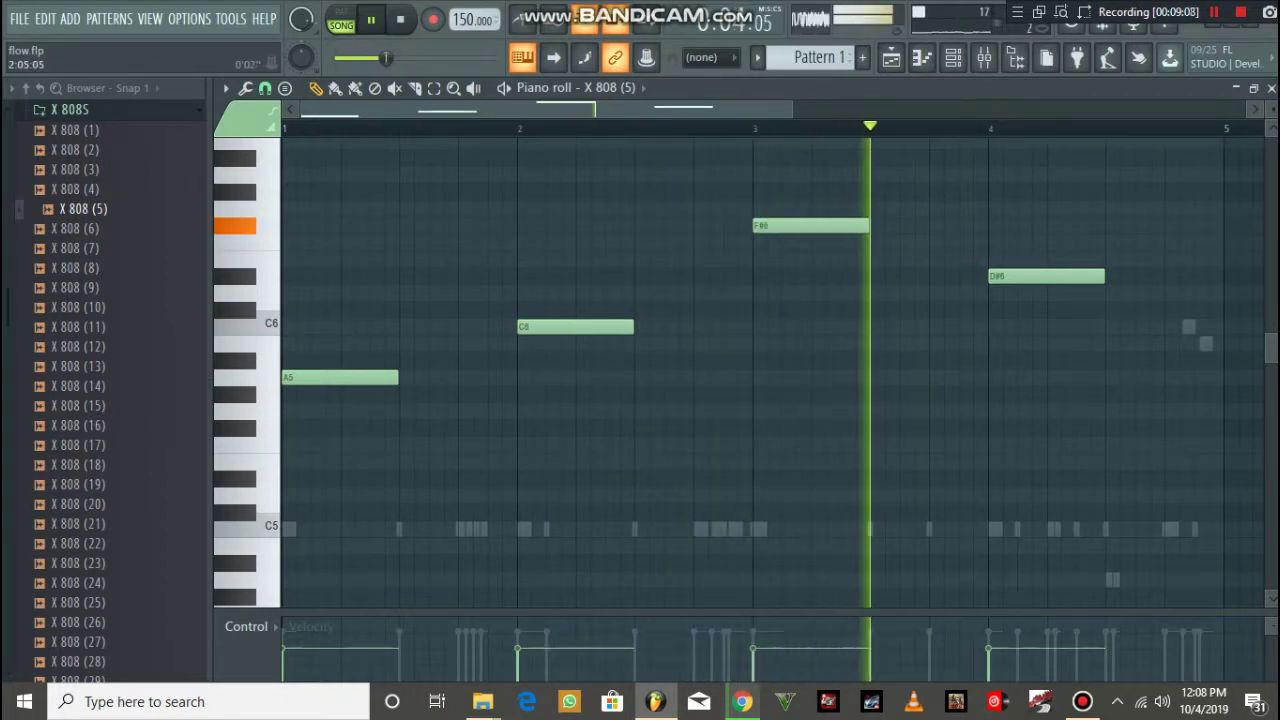
left_click_drag(1046, 276, 1046, 225)
left_click_drag(811, 225, 810, 191)
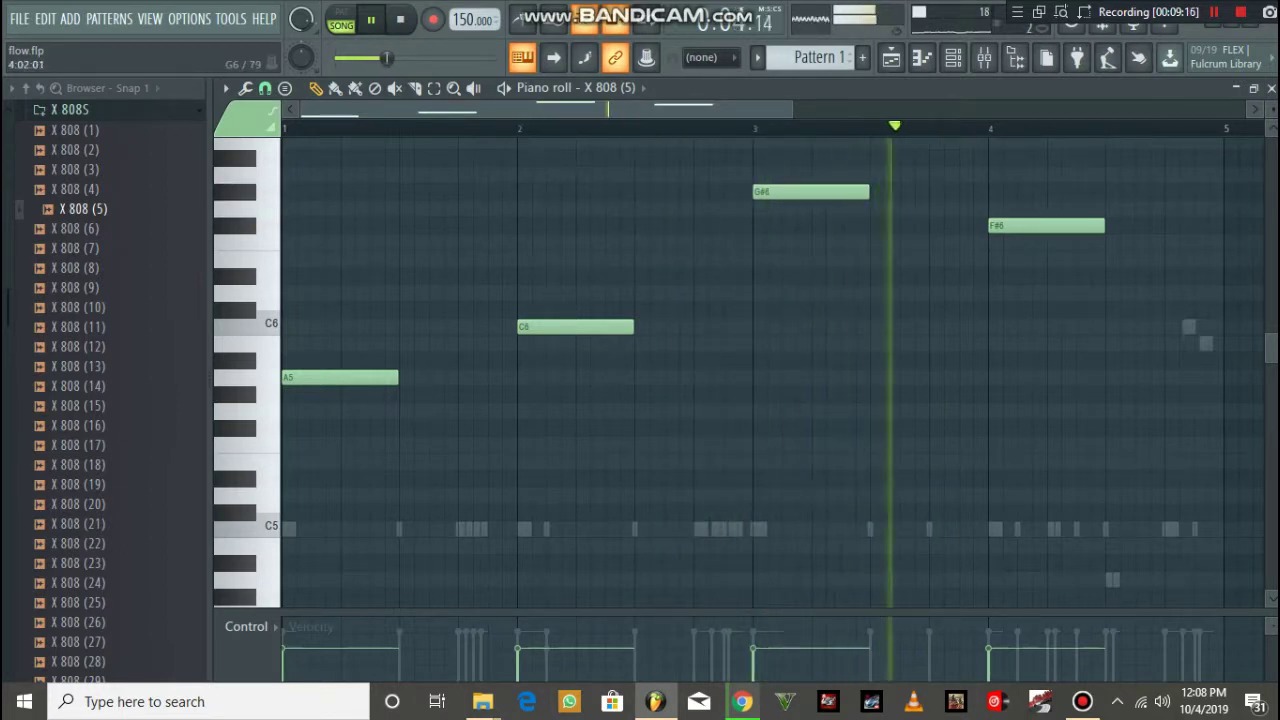
left_click_drag(1045, 225, 1045, 191)
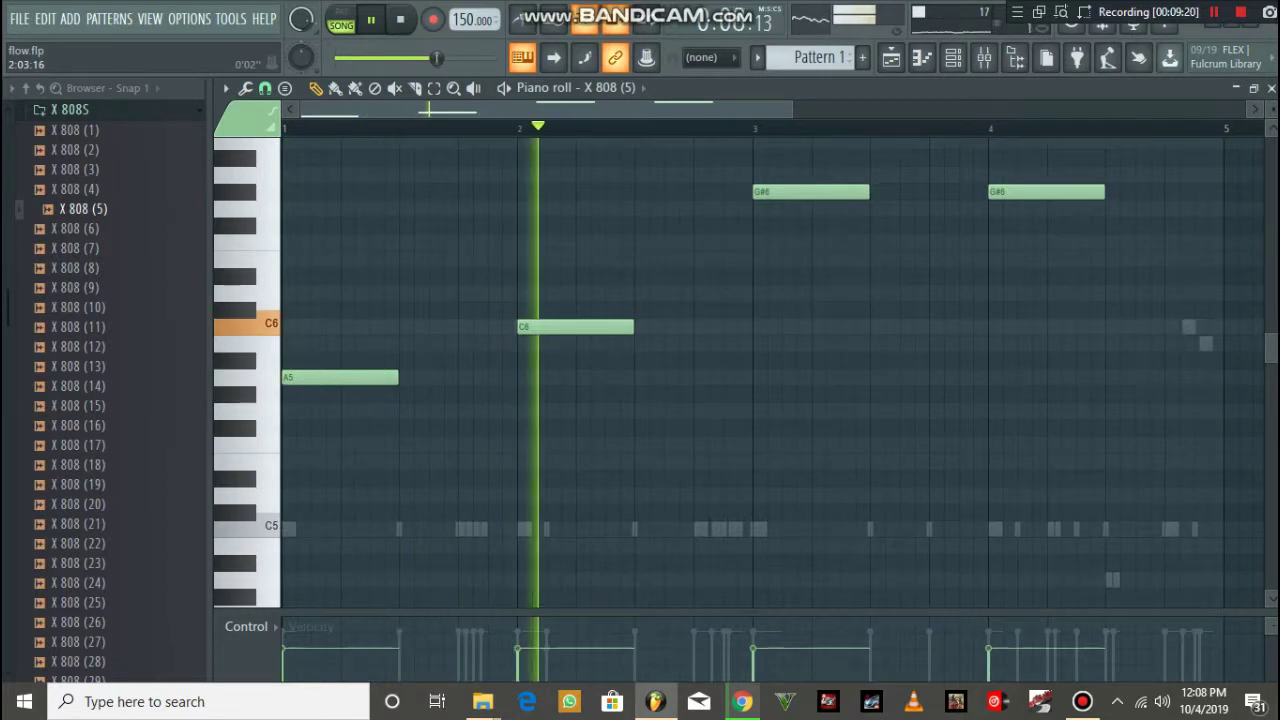
left_click_drag(753, 259, 1143, 143)
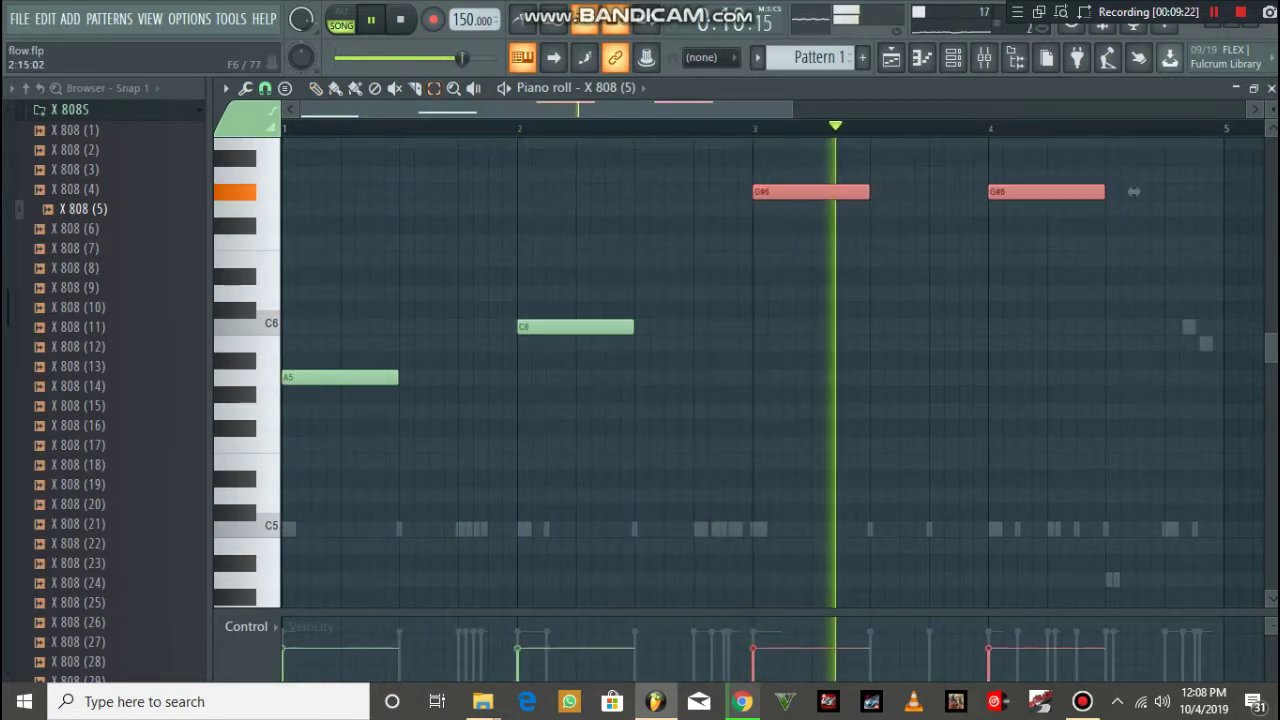
key("ctrl+Down")
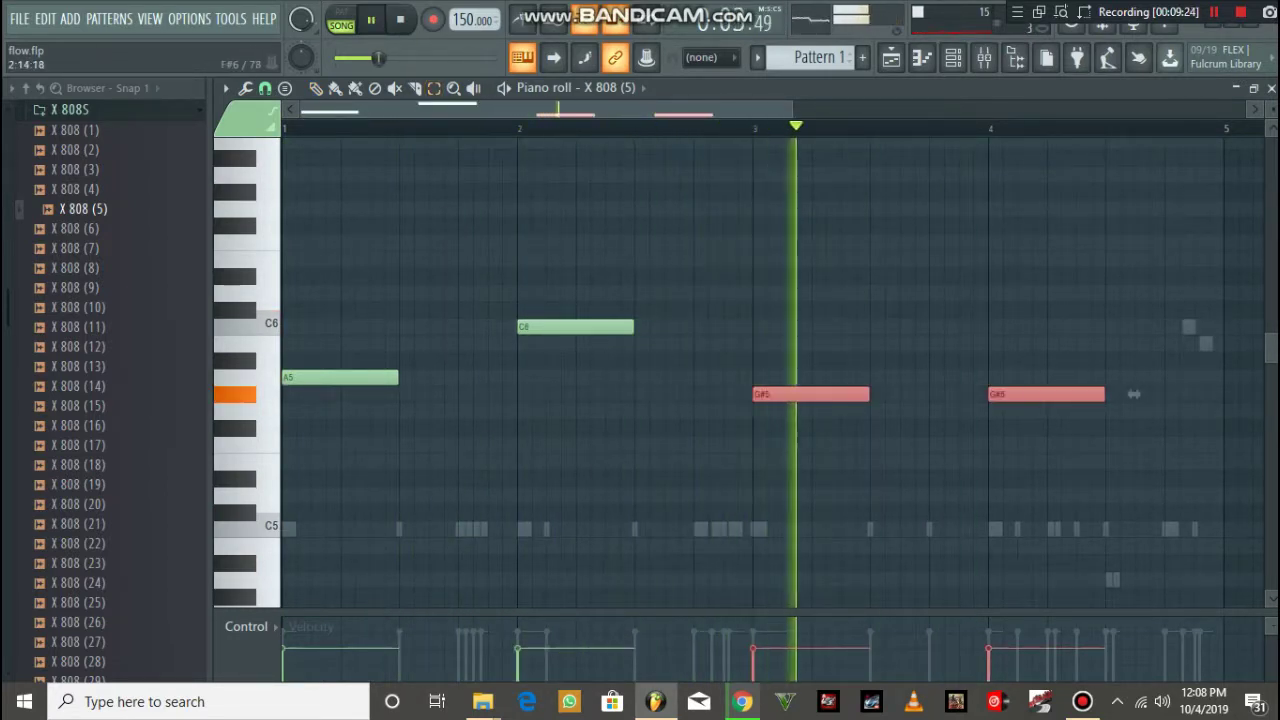
- Delete the 808 notes in bars 3 and 4 and audition the remaining two-bar line with the loop
key("space")
left_click_drag(977, 335, 1054, 404)
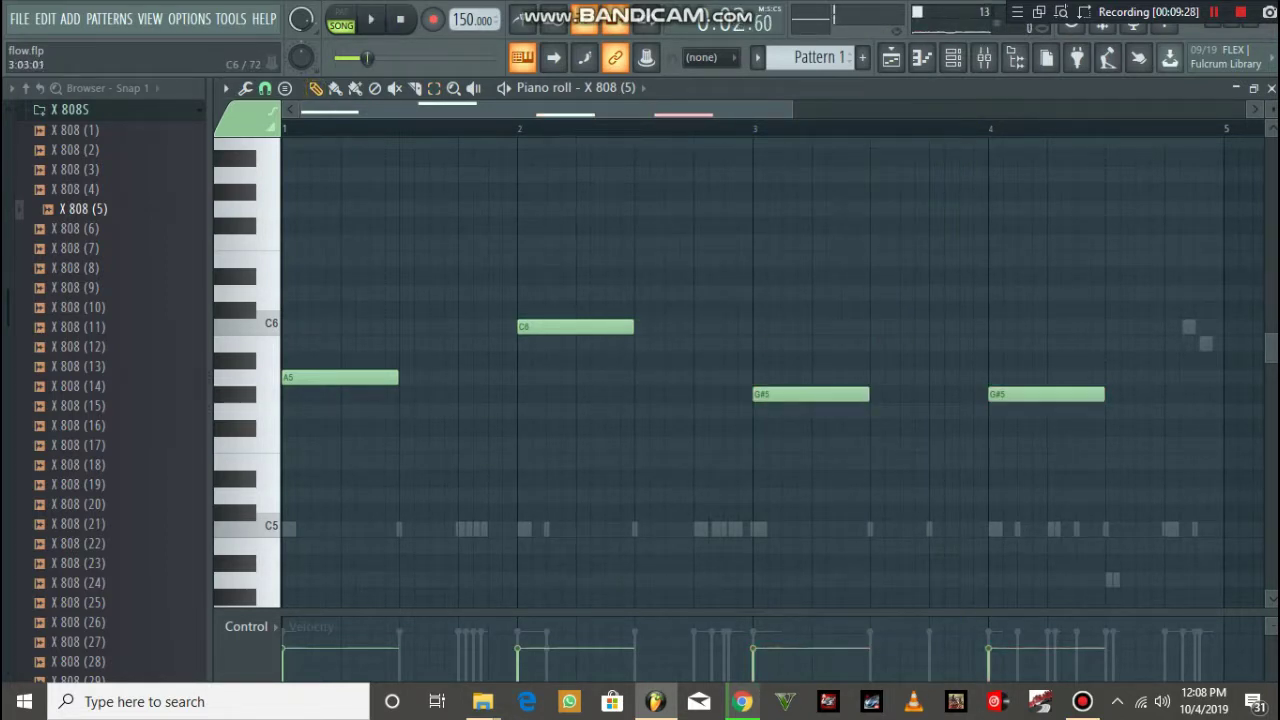
right_click(784, 394)
right_click(1048, 394)
key("space")
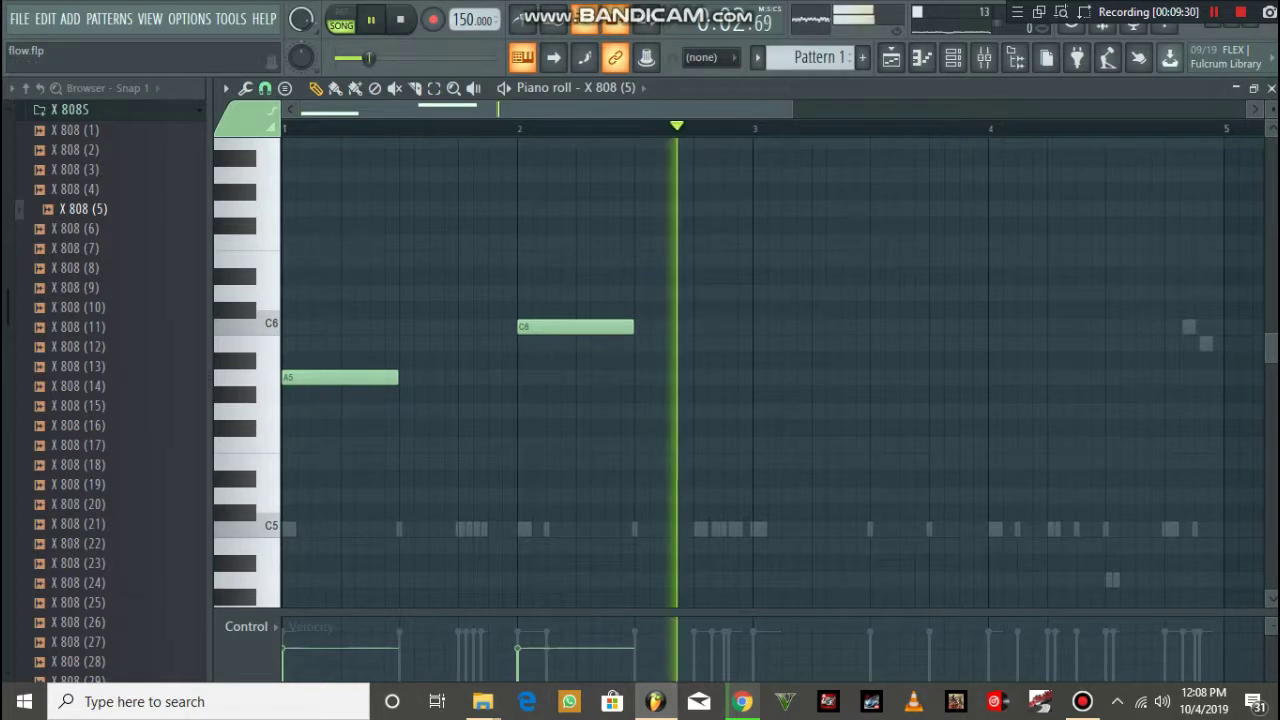
key("space")
key("space")
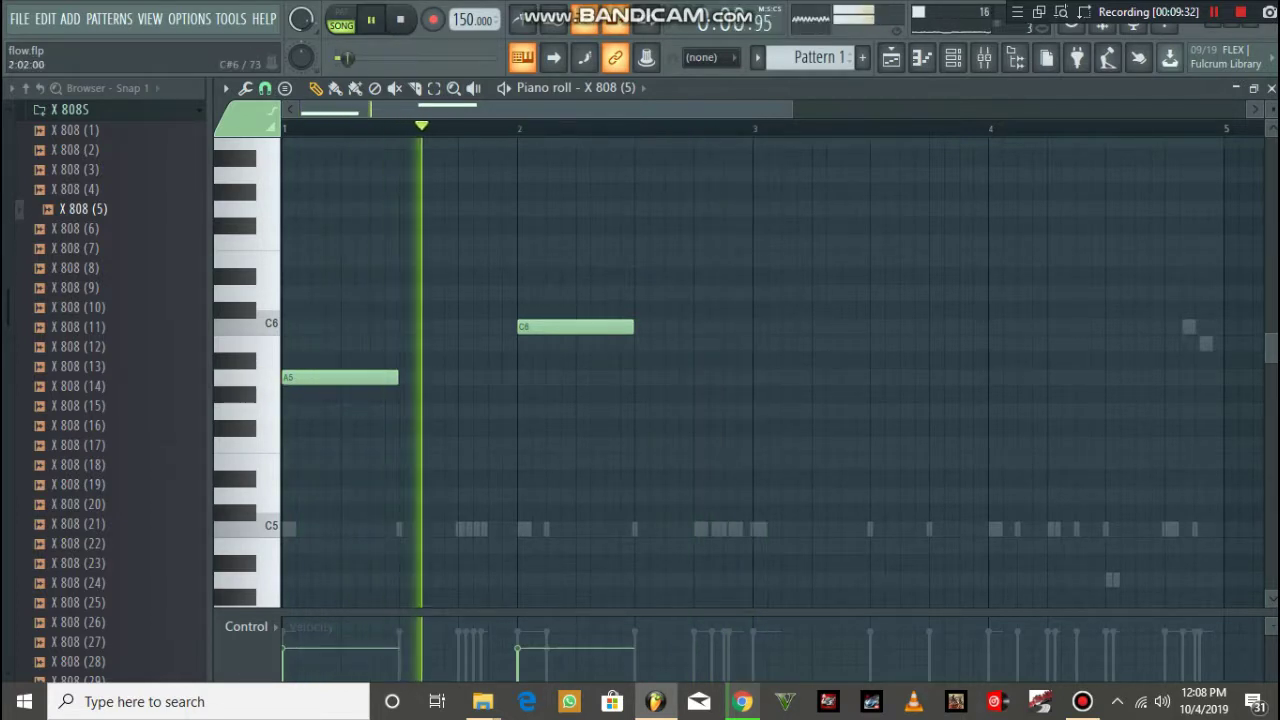
- Try raising the second 808 note in bar 2 to A5 and audition it with the loop
key("space")
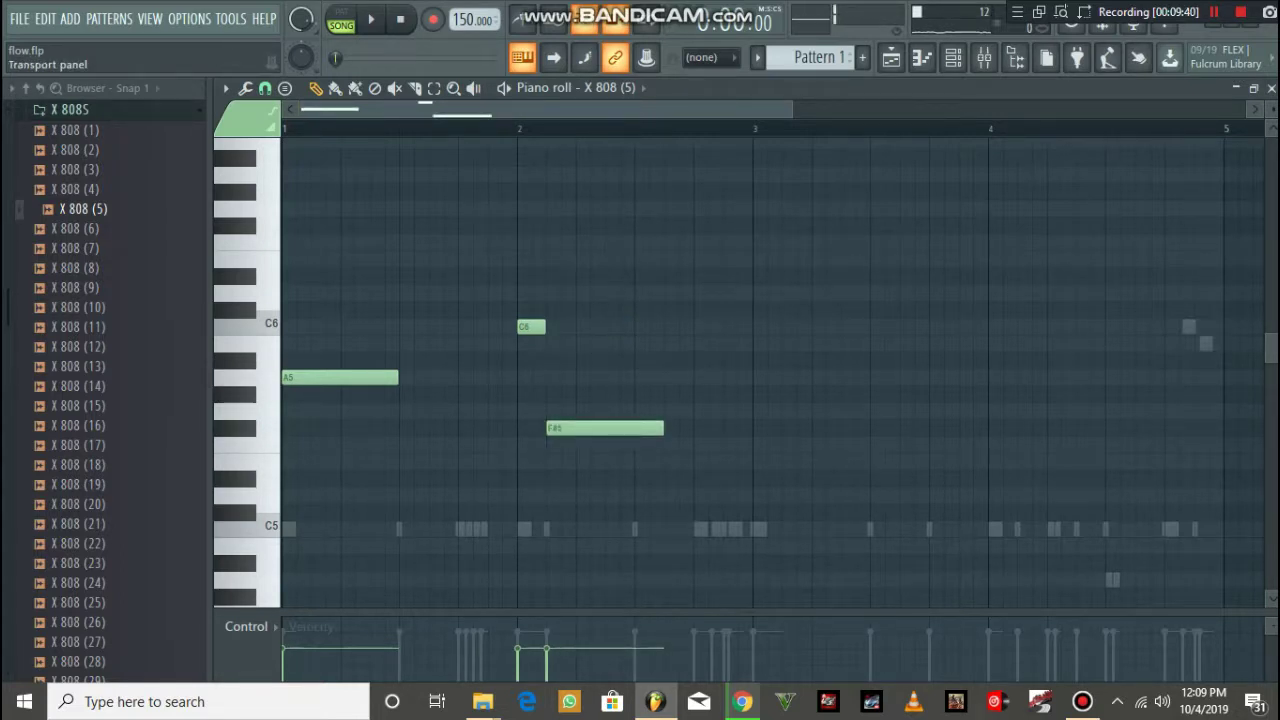
key("space")
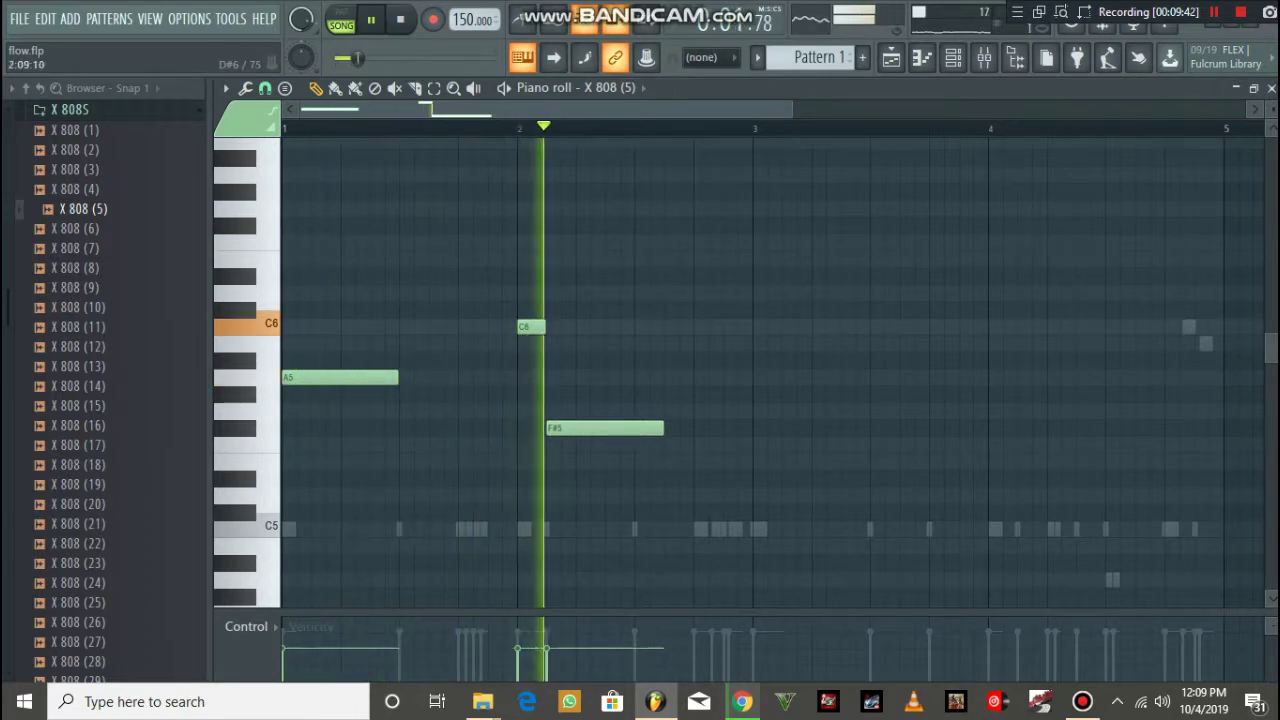
key("space")
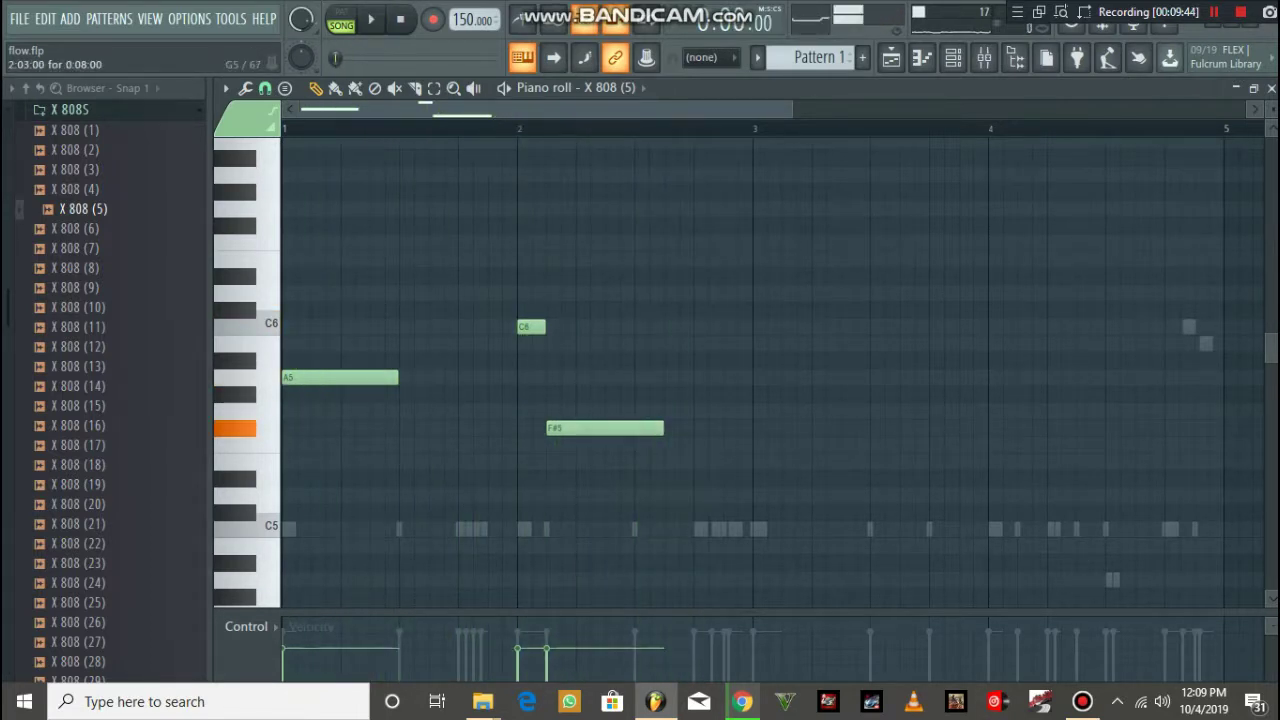
left_click_drag(600, 428, 600, 377)
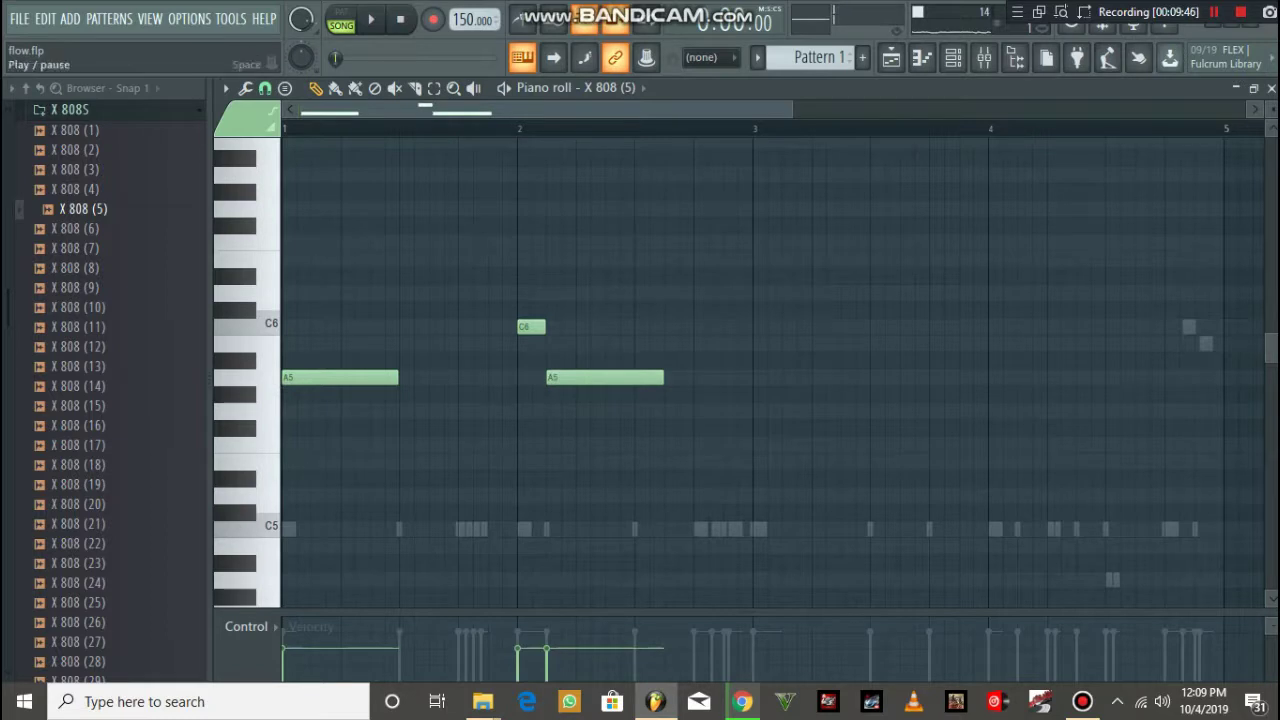
key("space")
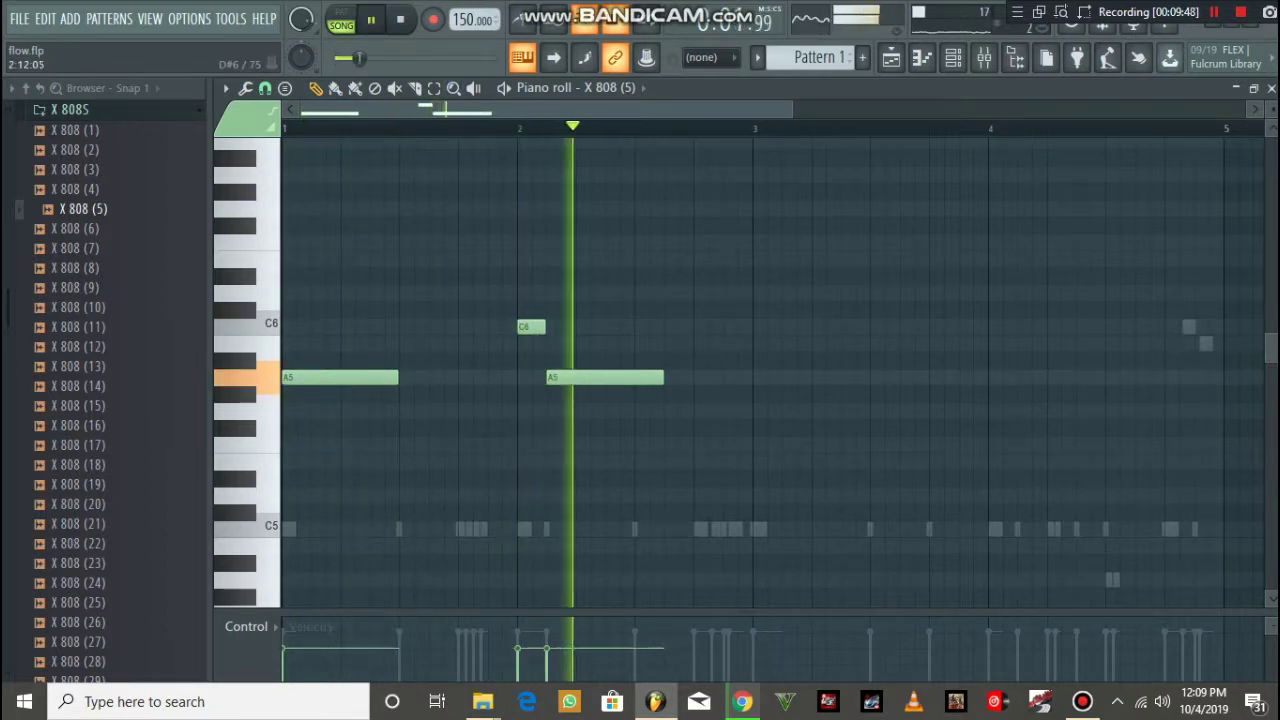
key("ctrl+space")
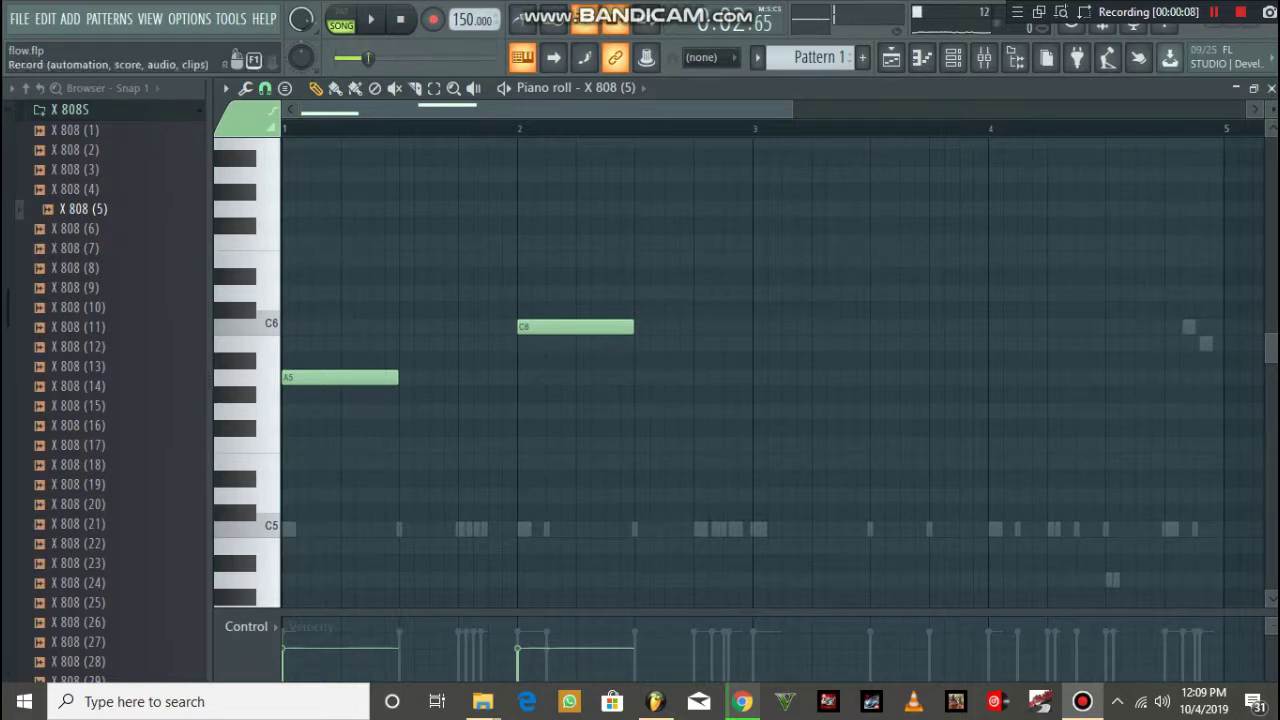
- Audition the A5 and C6 808 notes with the loop from the start
key("space")
left_click(370, 19)
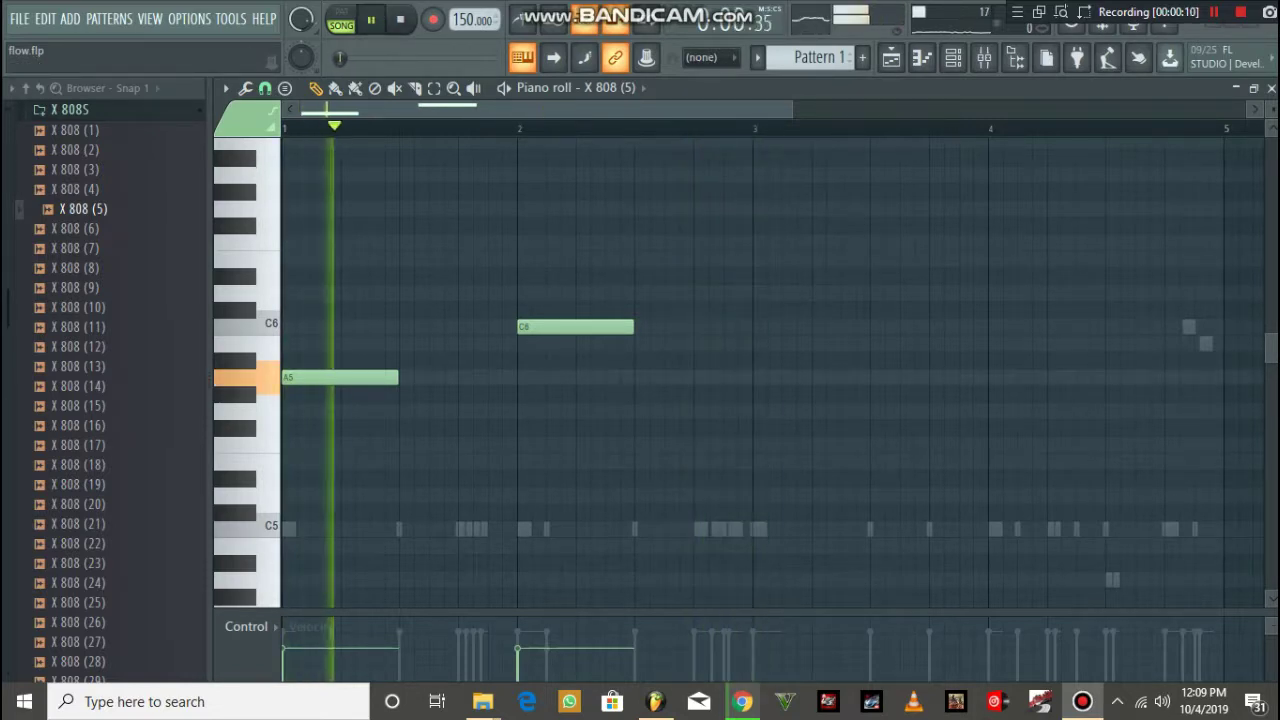
left_click(400, 19)
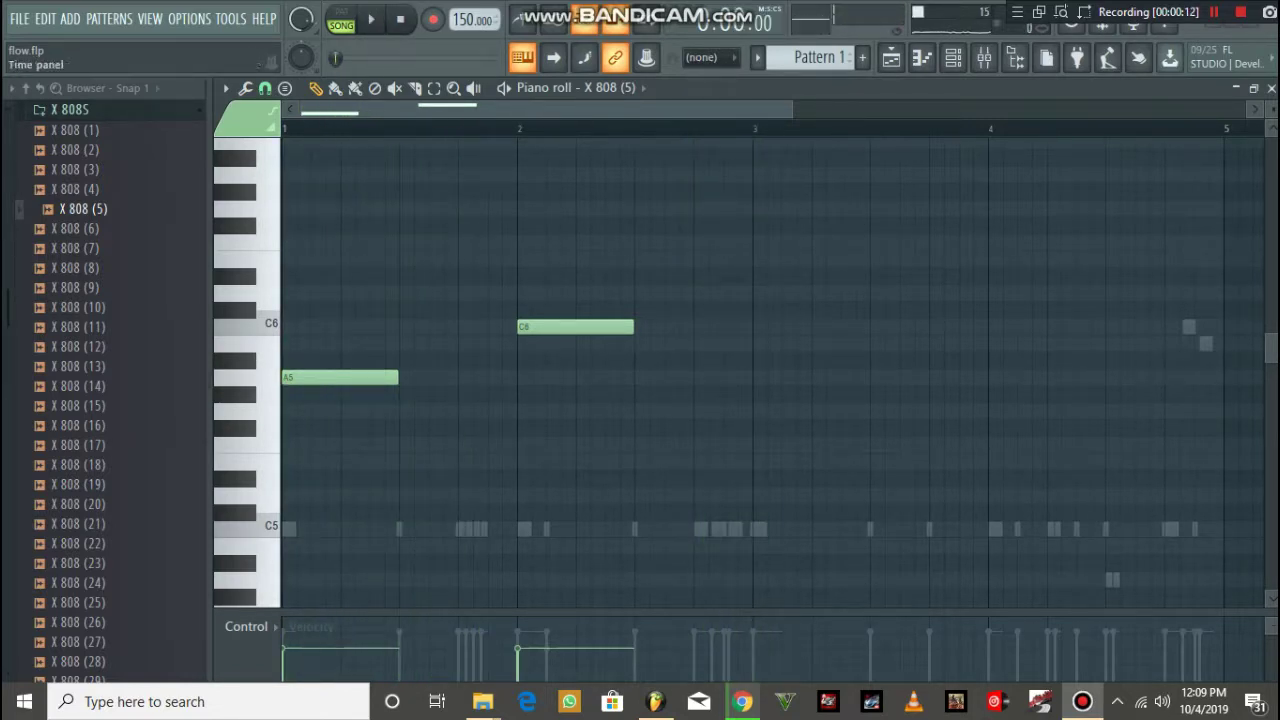
- Reopen Pattern 1 from the playlist and bring up the X 808 (5) notes in the piano roll
left_click(890, 57)
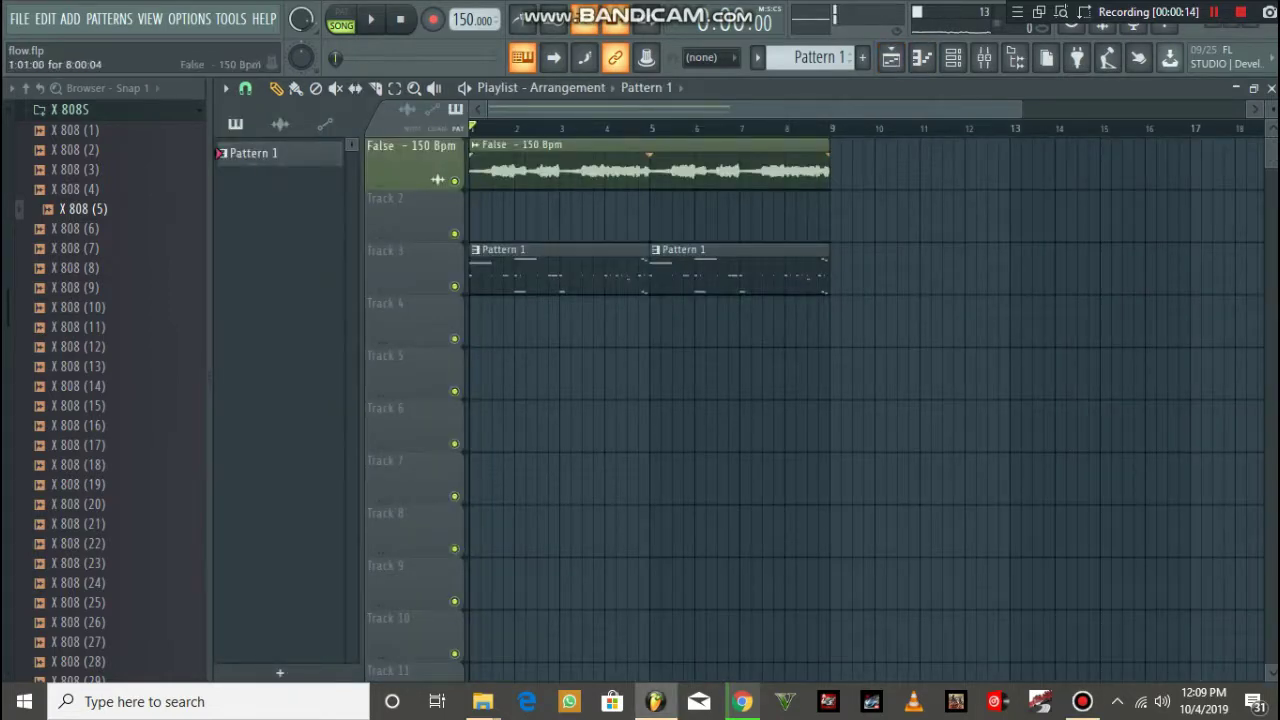
double_click(738, 274)
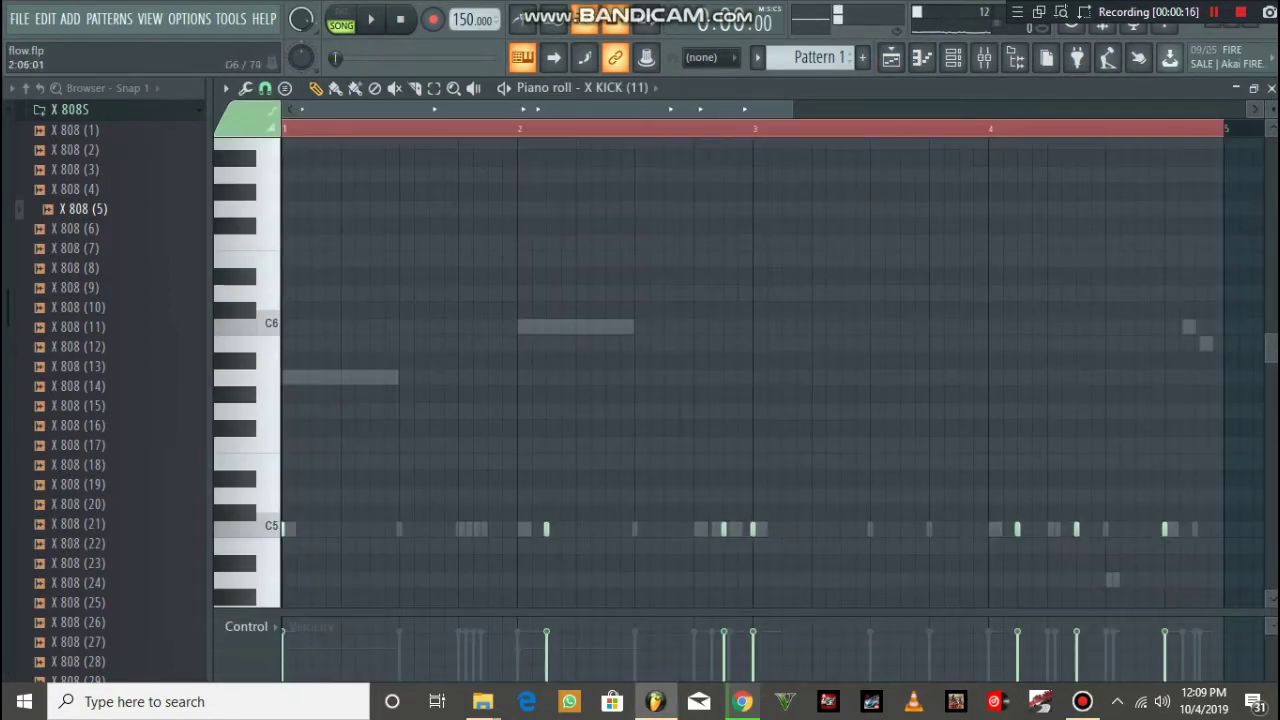
scroll(738, 274, "down", 5)
left_click(953, 57)
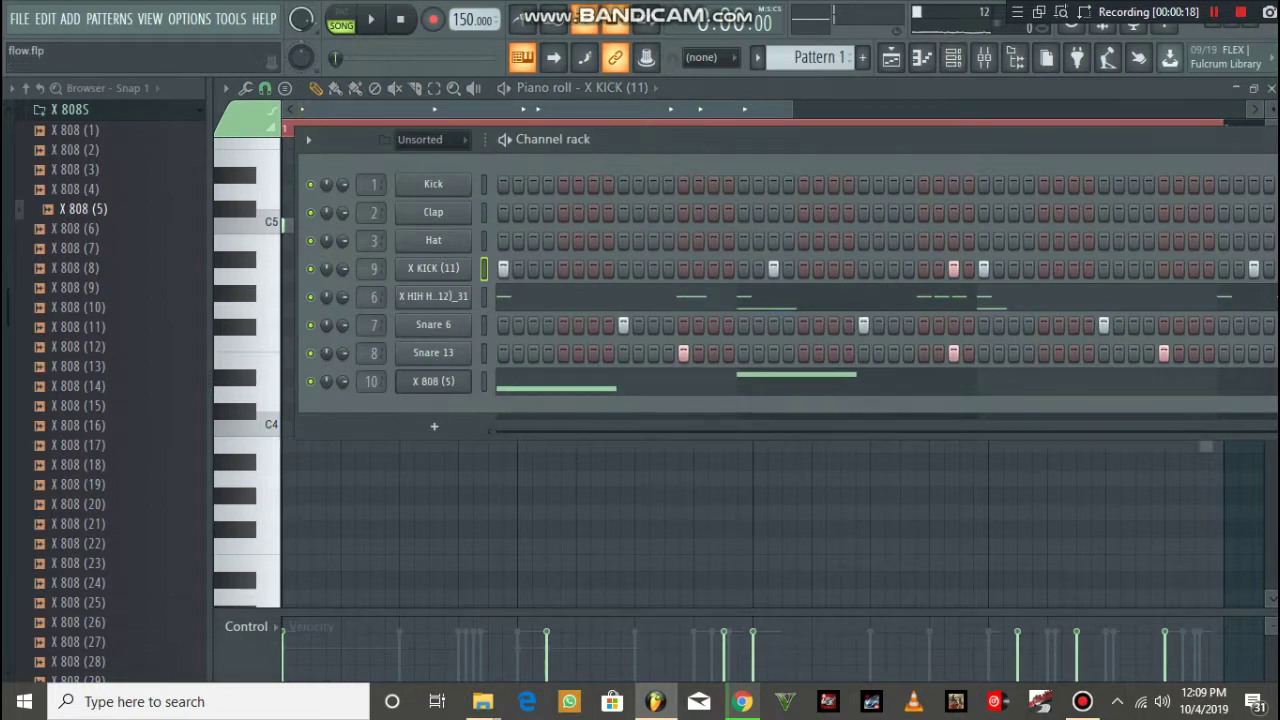
left_click(568, 380)
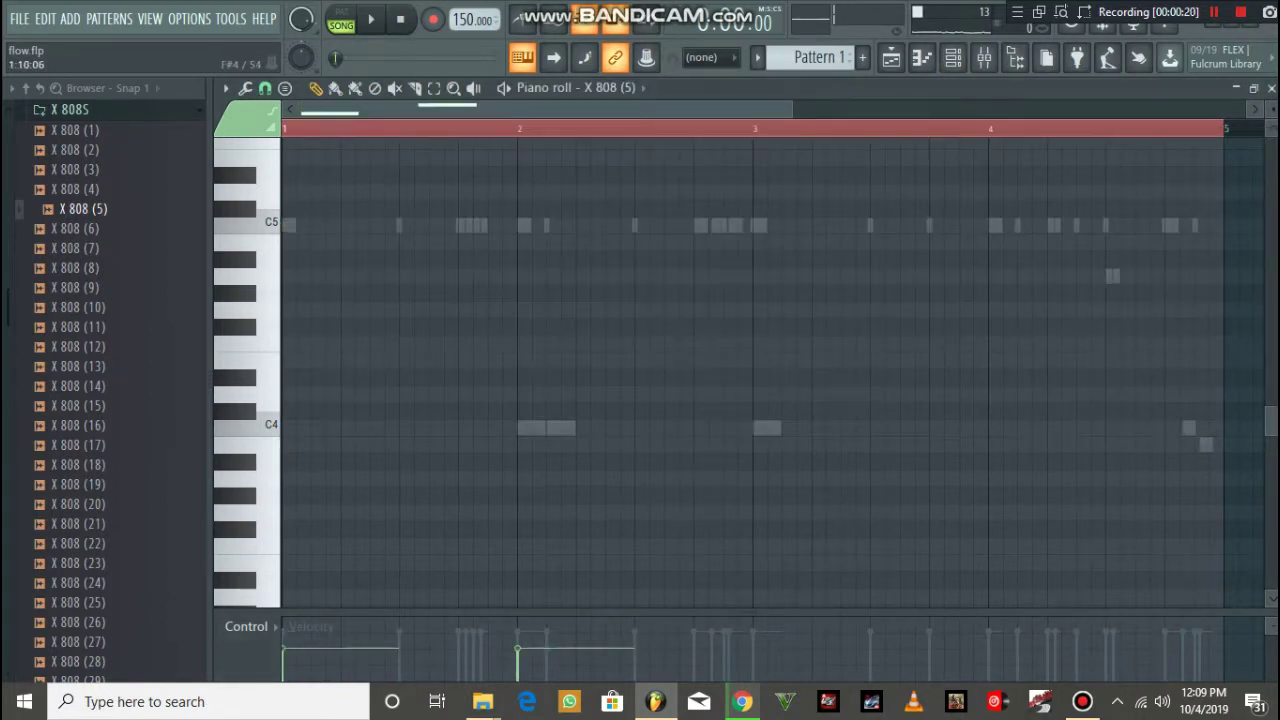
scroll(750, 323, "up", 4)
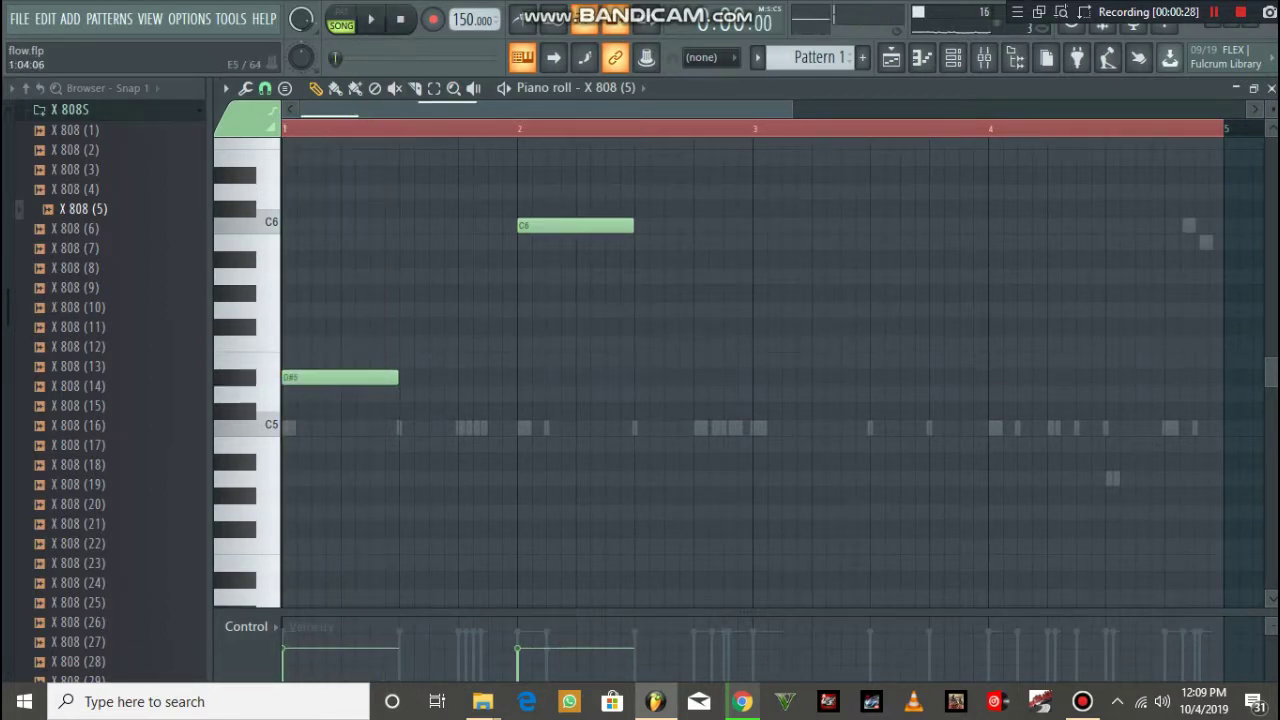
- Shorten the A5 808 note late in bar 2 to one beat and add a half-bar A5 note at the start of bar 3
key("space")
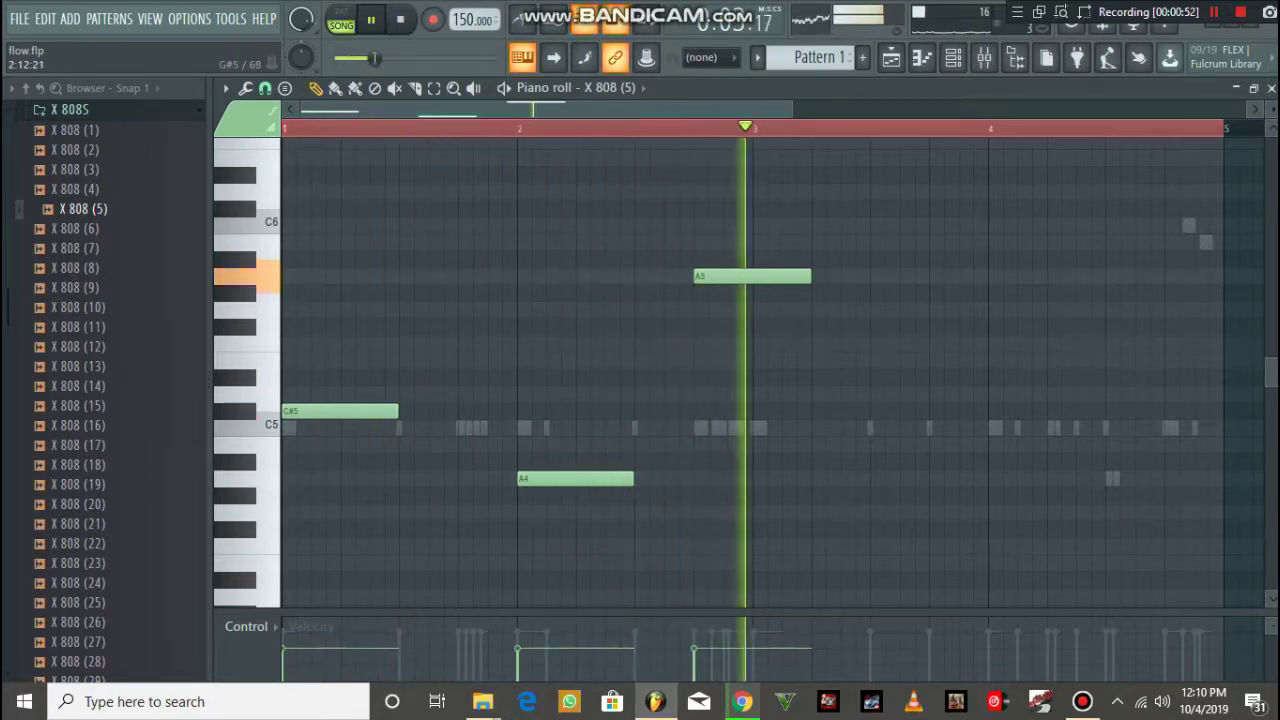
left_click_drag(809, 276, 765, 276)
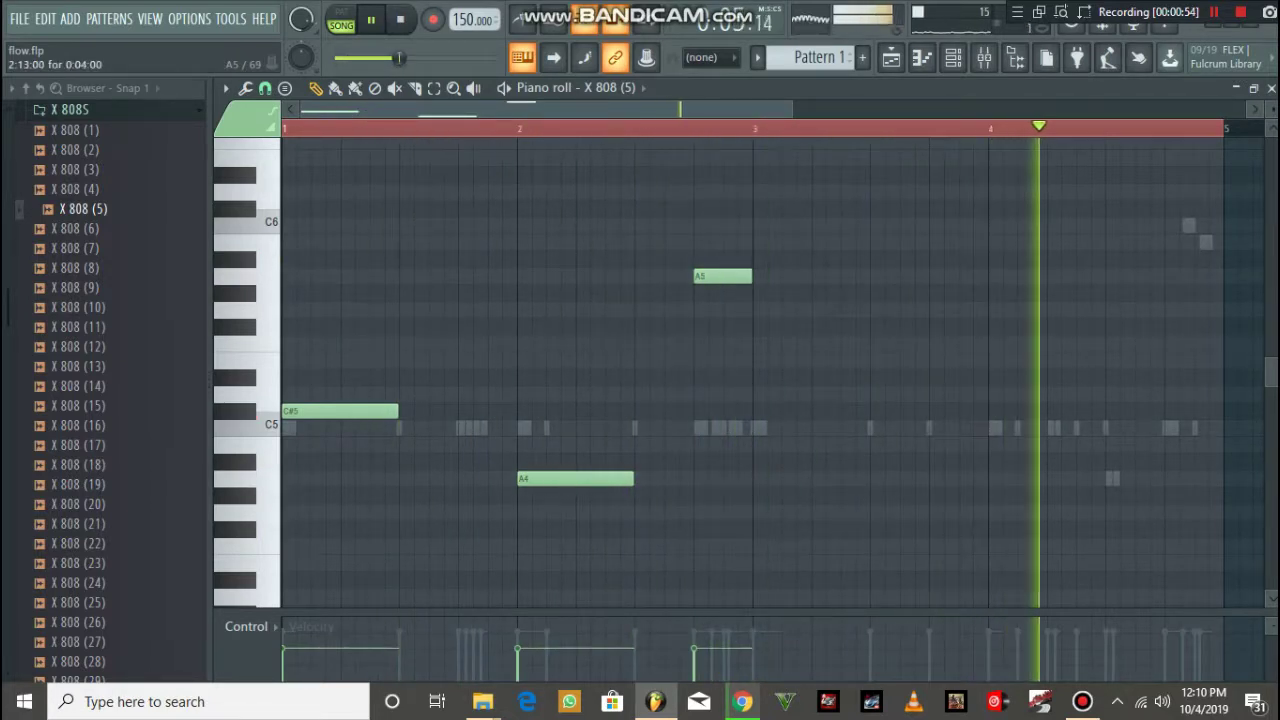
left_click(760, 276)
left_click(848, 276)
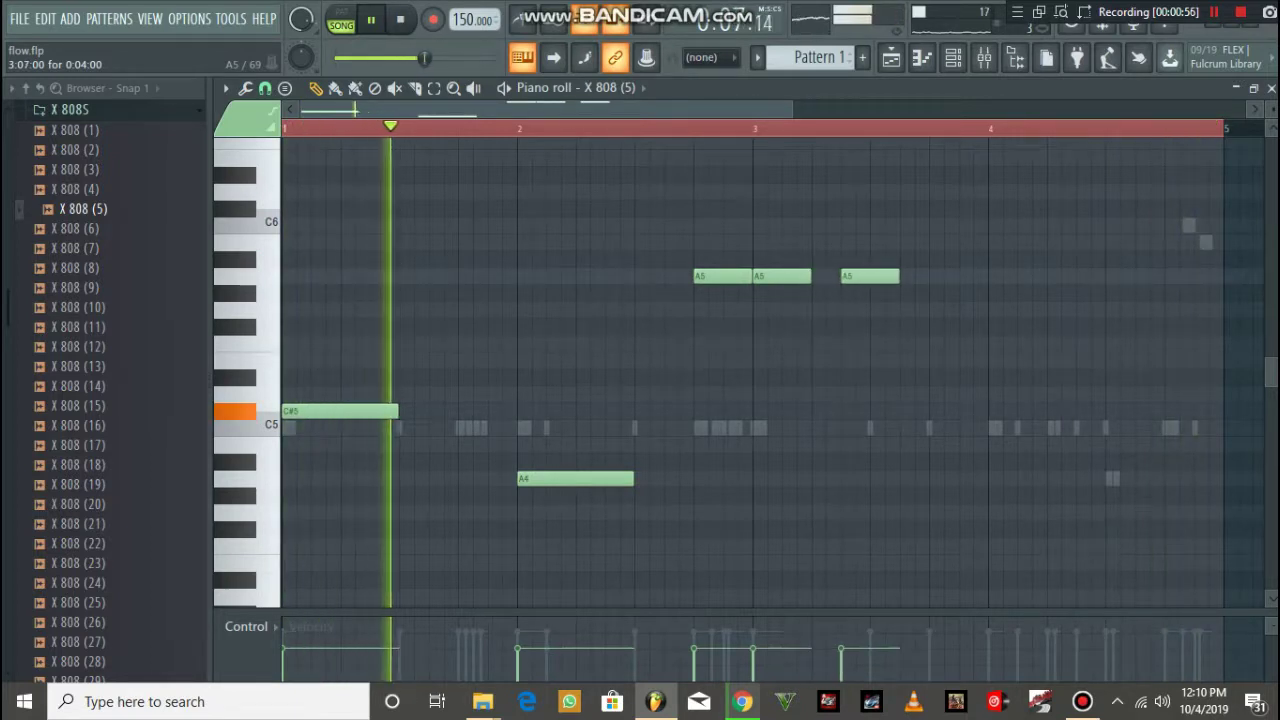
right_click(870, 276)
left_click_drag(809, 277, 867, 279)
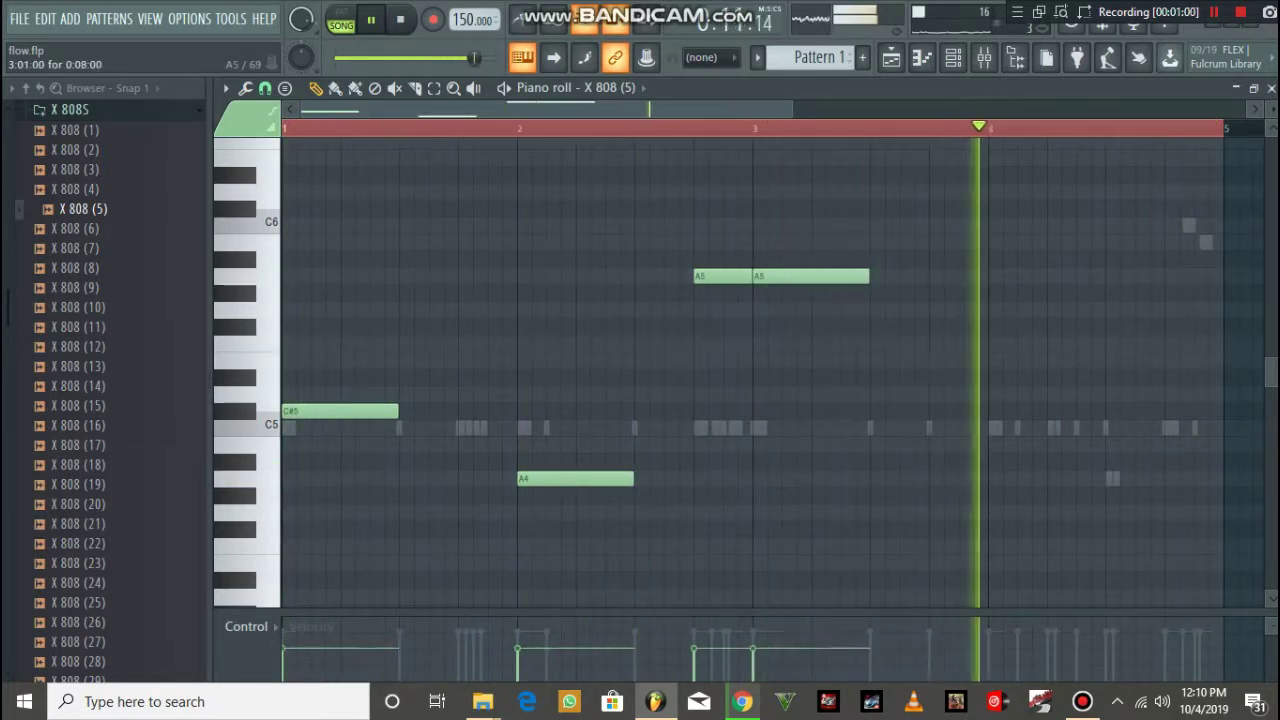
- Raise the 808 note at the start of bar 2 to C6 and lower the bar 3 note to A4
left_click_drag(575, 478, 575, 225)
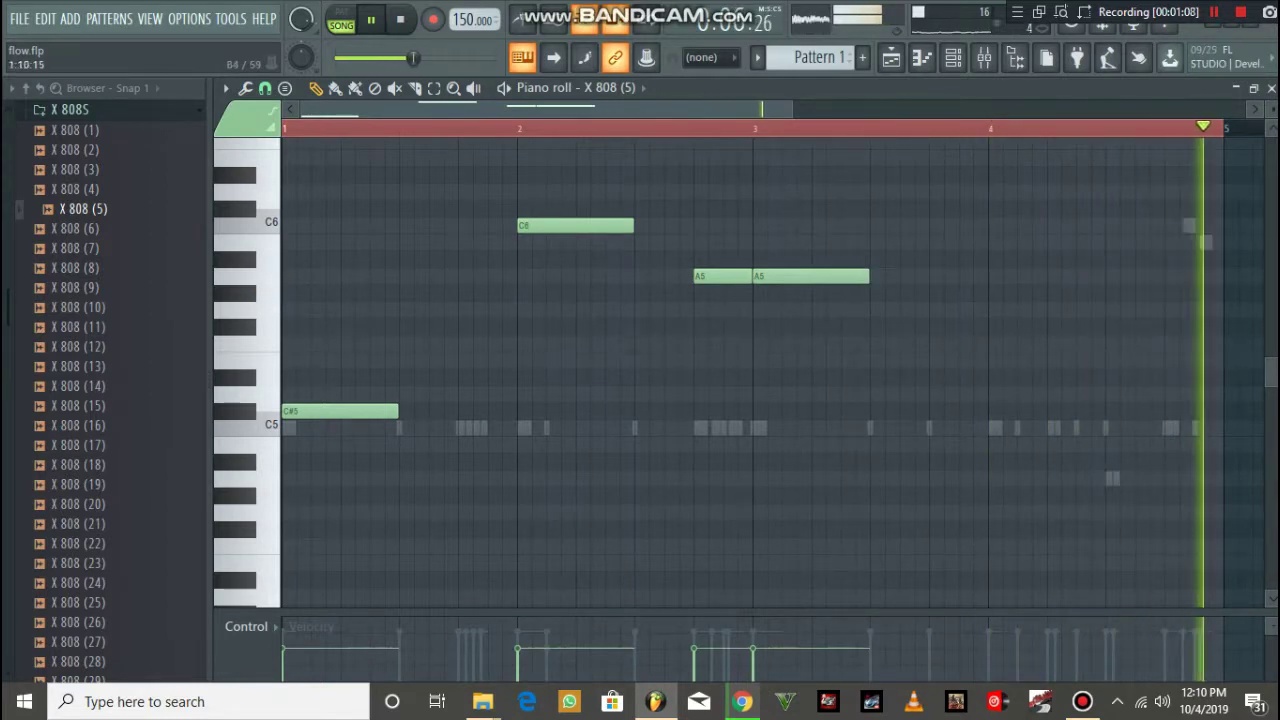
left_click_drag(808, 276, 808, 478)
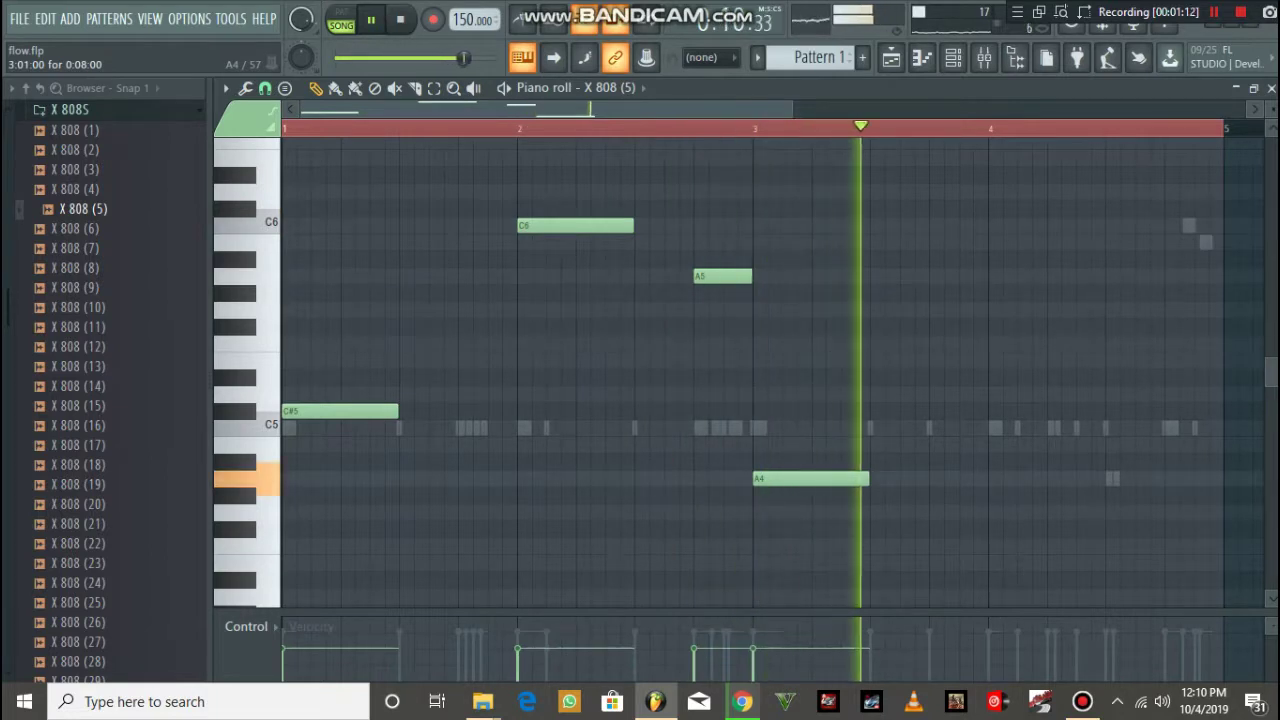
key("space")
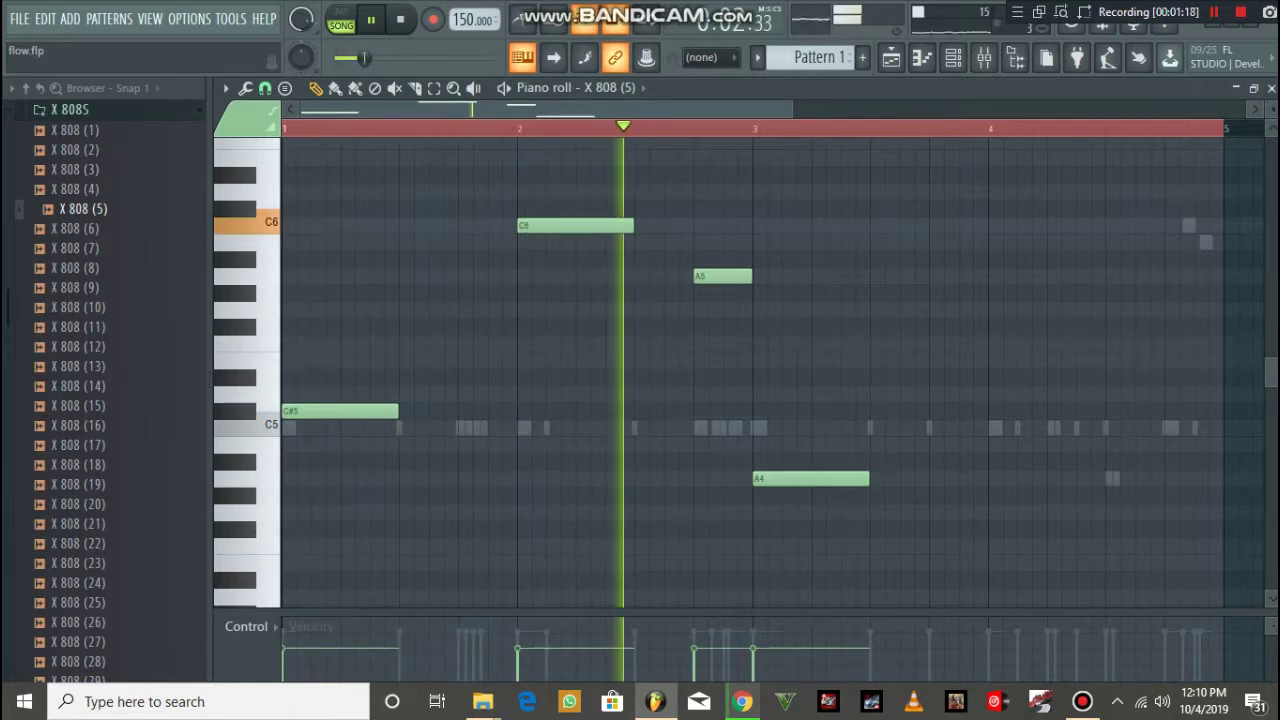
- Try a half-bar G6 808 note at the start of bar 3, retune it to G5 and G#5, and audition it
key("space")
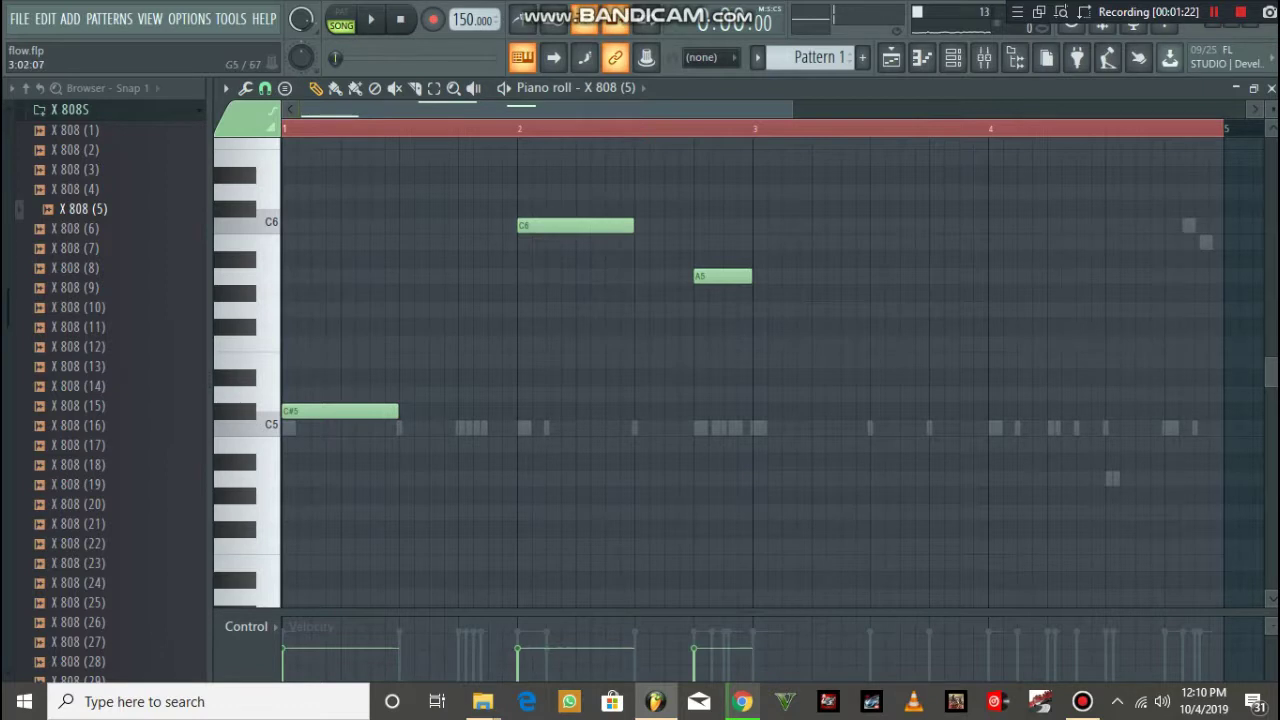
scroll(750, 370, "up", 4)
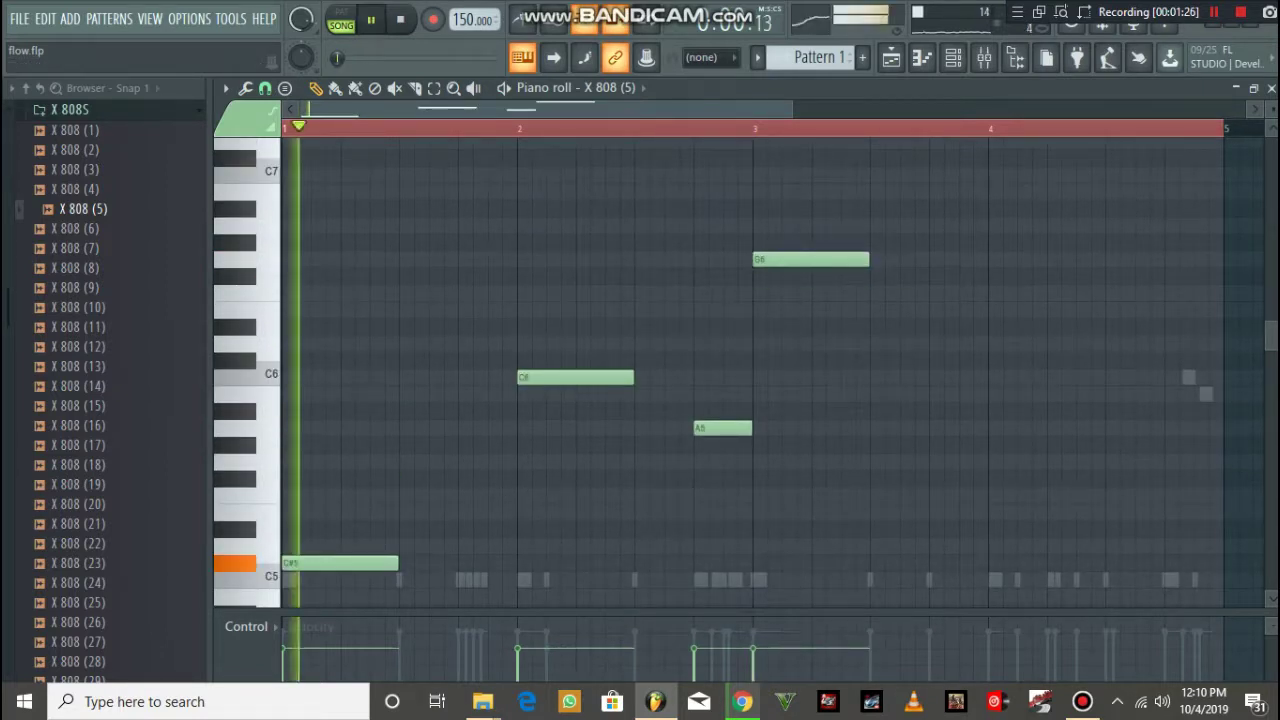
scroll(750, 370, "down", 1)
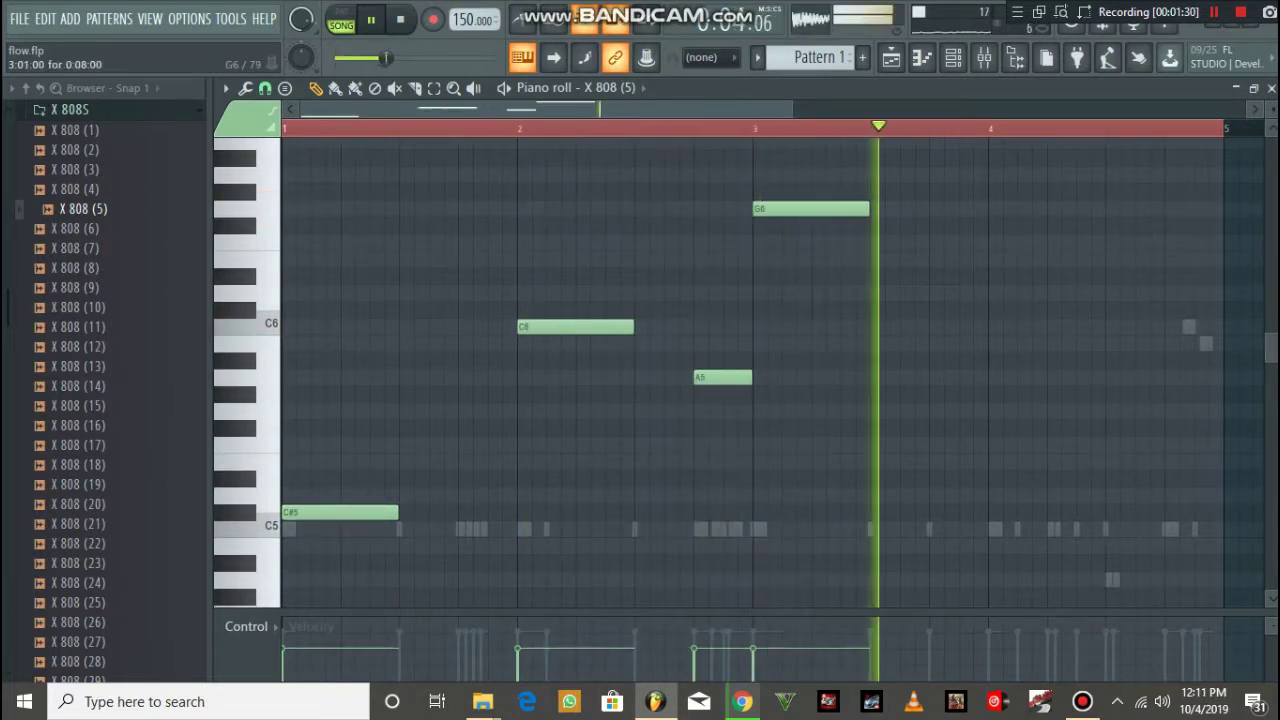
left_click_drag(805, 209, 805, 411)
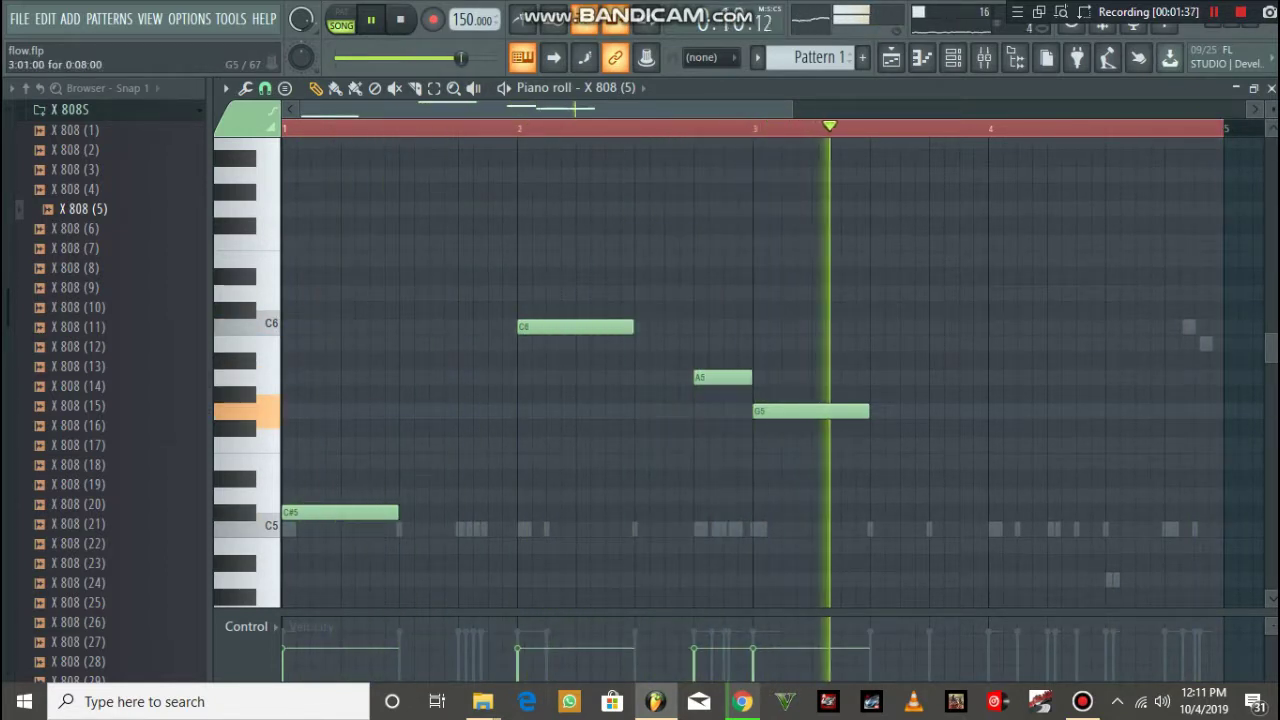
left_click_drag(810, 411, 810, 395)
left_click(668, 128)
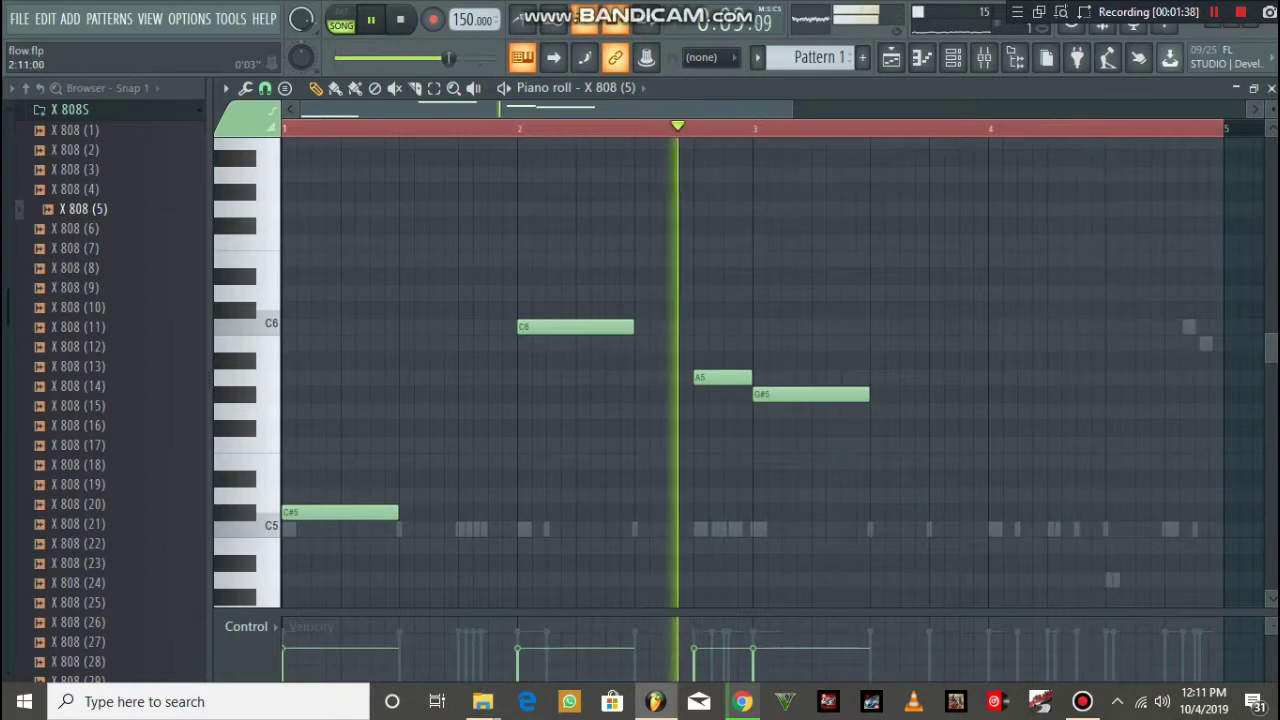
left_click(408, 128)
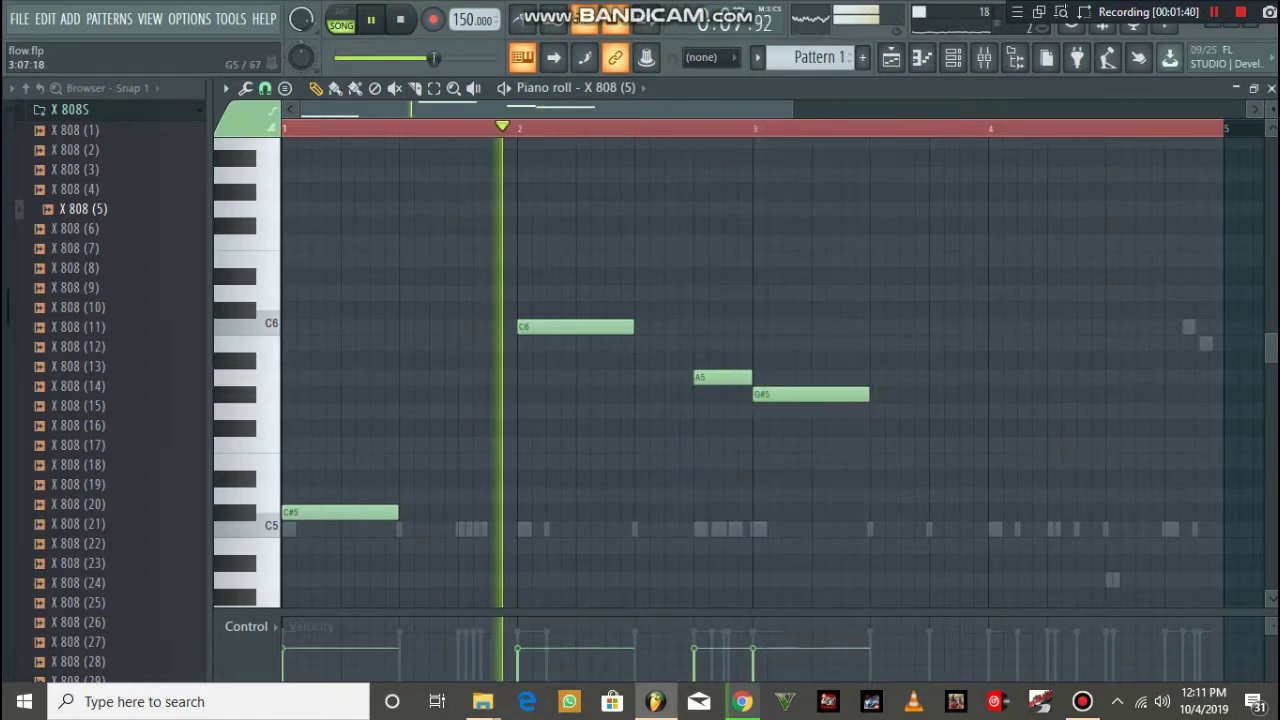
- Try lowering the bar 3 808 note to F5 and D5, replaying the passage leading into it
left_click_drag(810, 394, 810, 444)
key("KP_Divide")
key("KP_Divide")
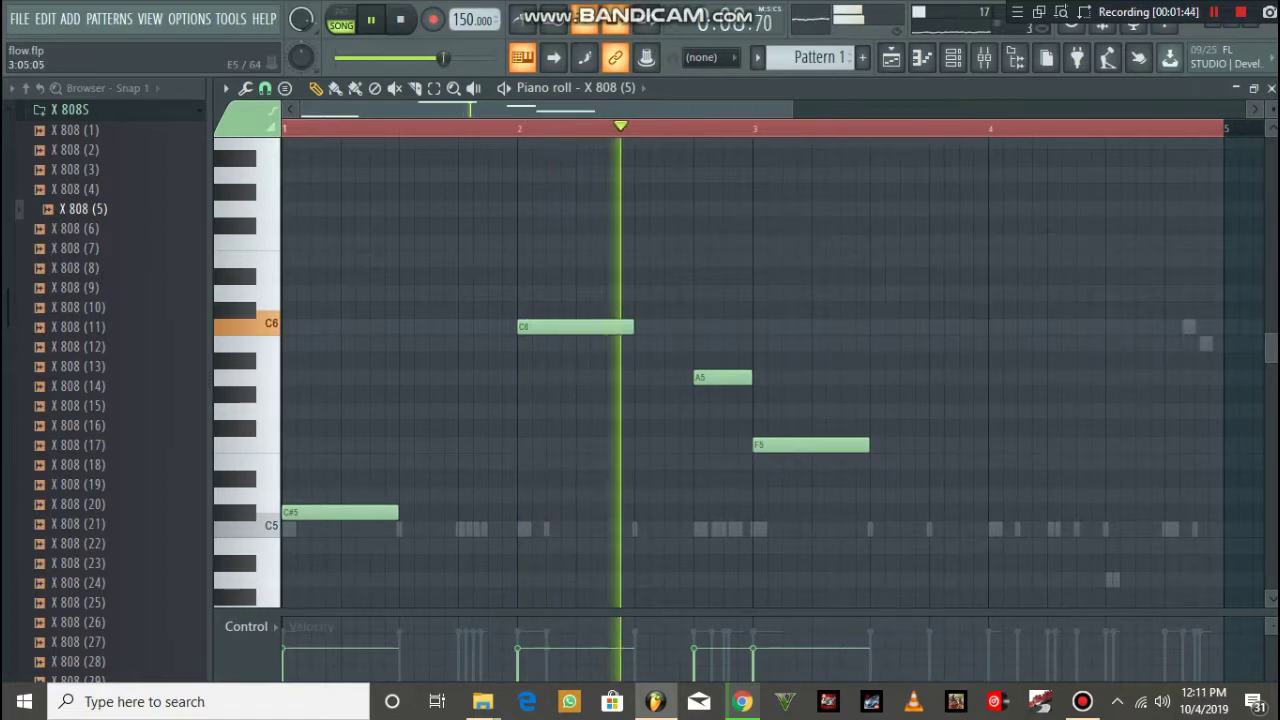
left_click_drag(810, 444, 810, 495)
left_click(628, 128)
left_click(692, 128)
left_click(632, 128)
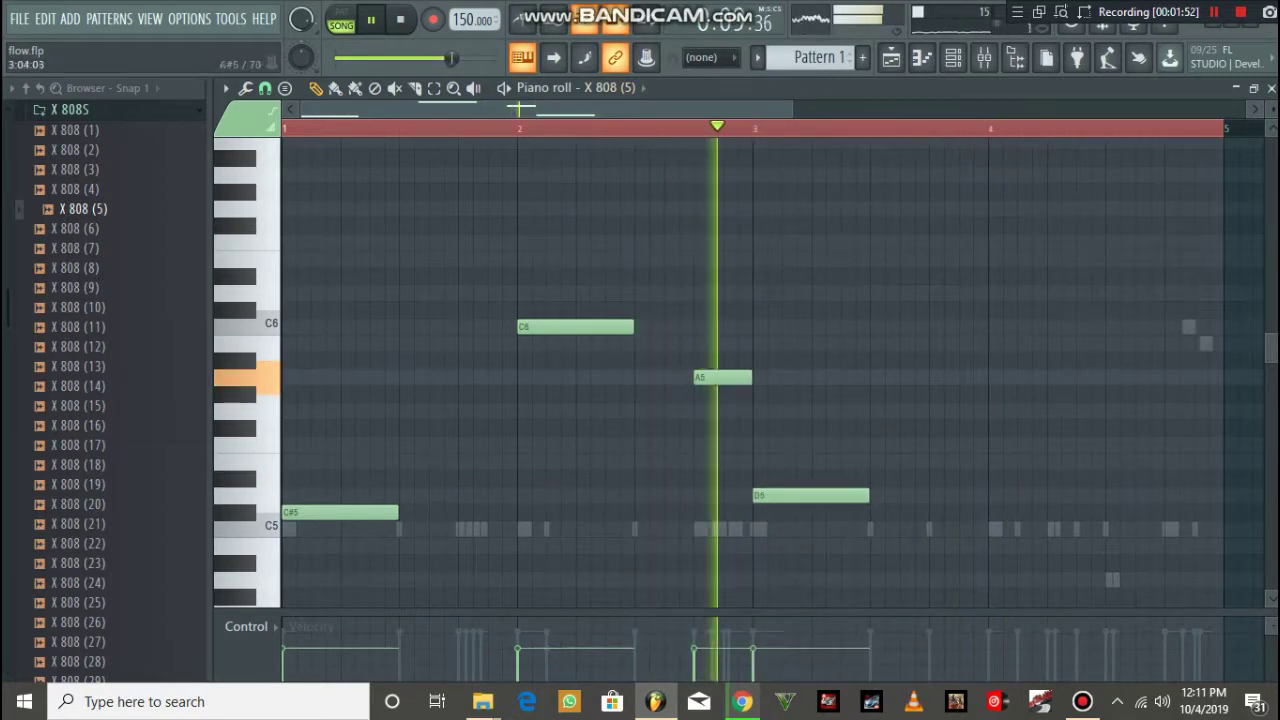
- Lower the bar 3 808 note by way of A#4 to A4 and audition it with the loop
left_click_drag(802, 495, 802, 563)
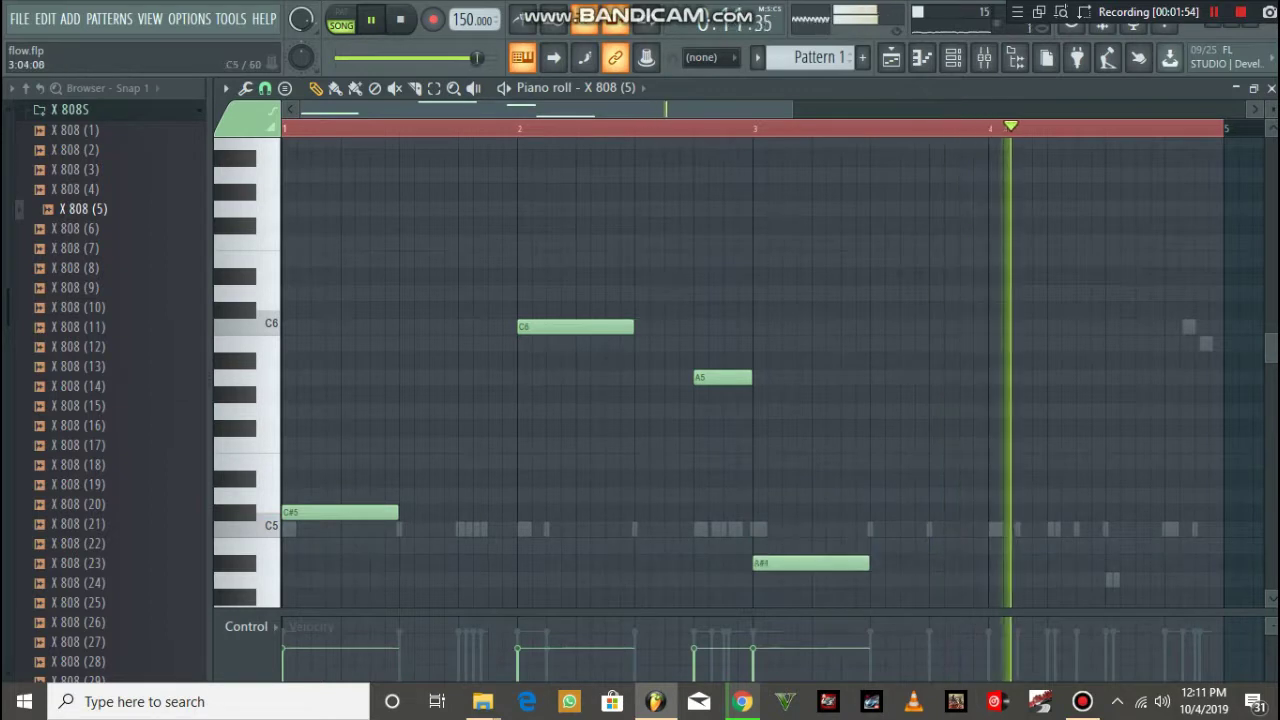
left_click(678, 128)
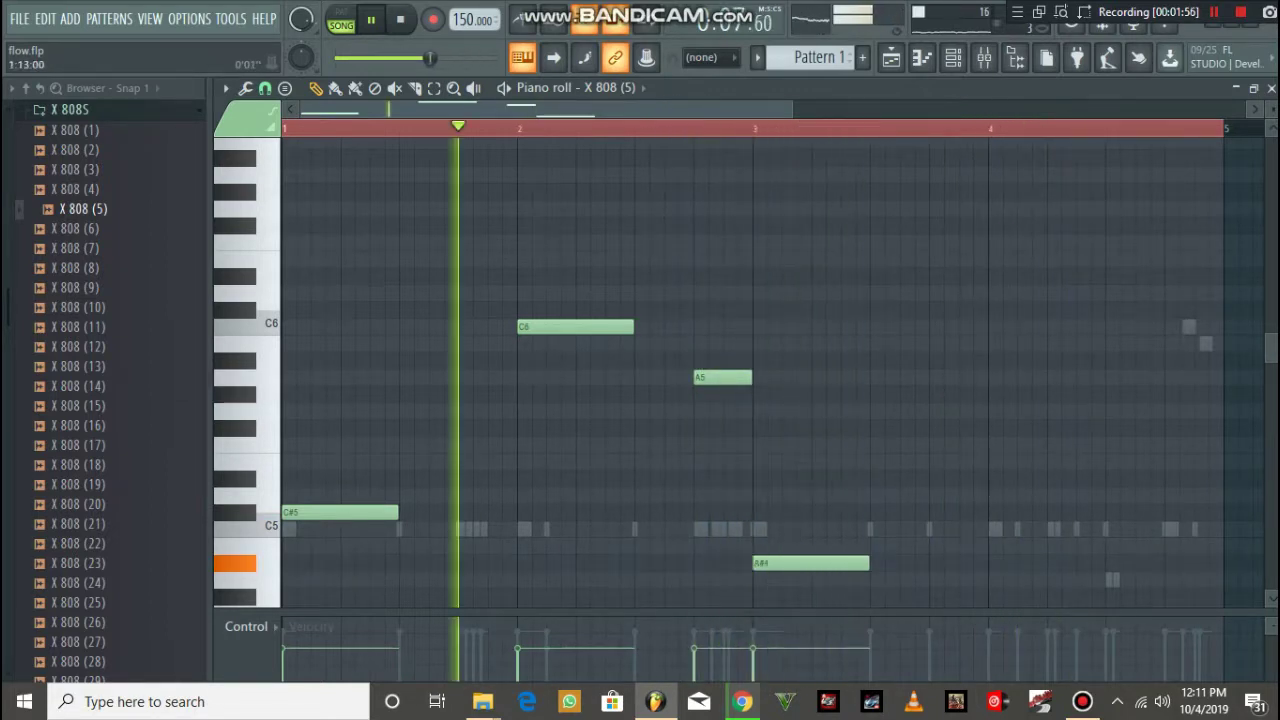
left_click_drag(810, 563, 810, 580)
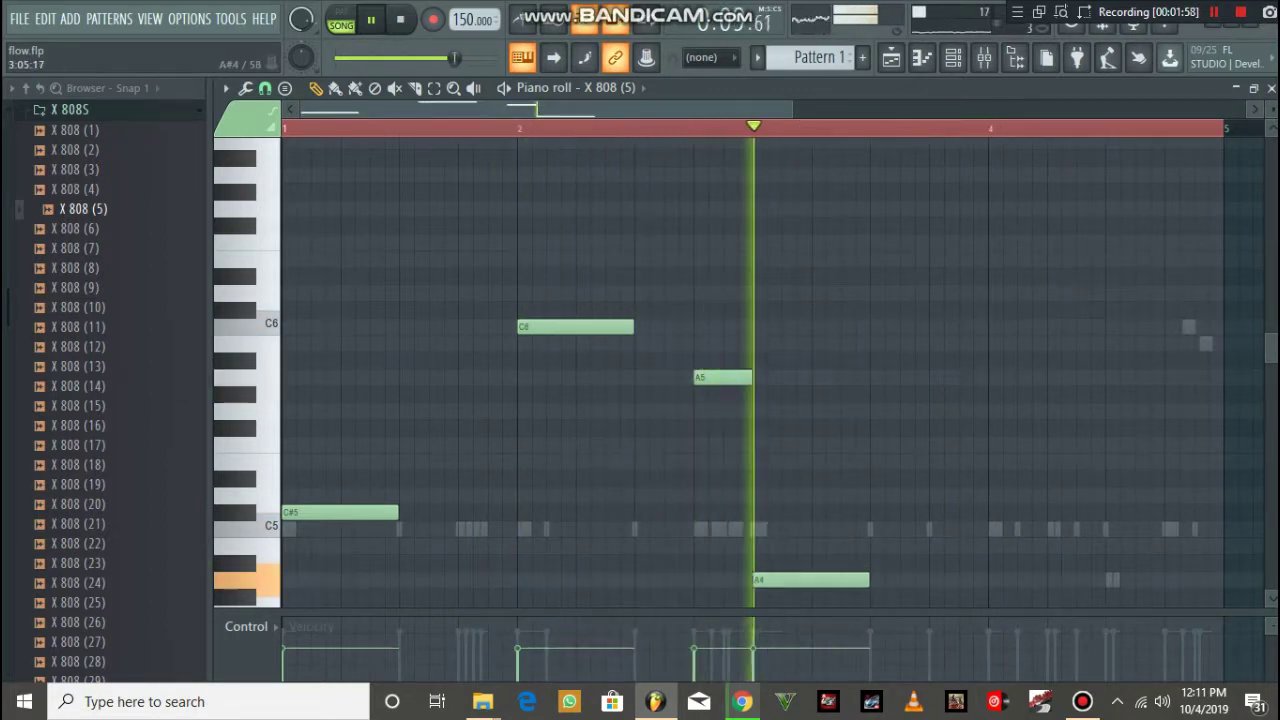
left_click(385, 128)
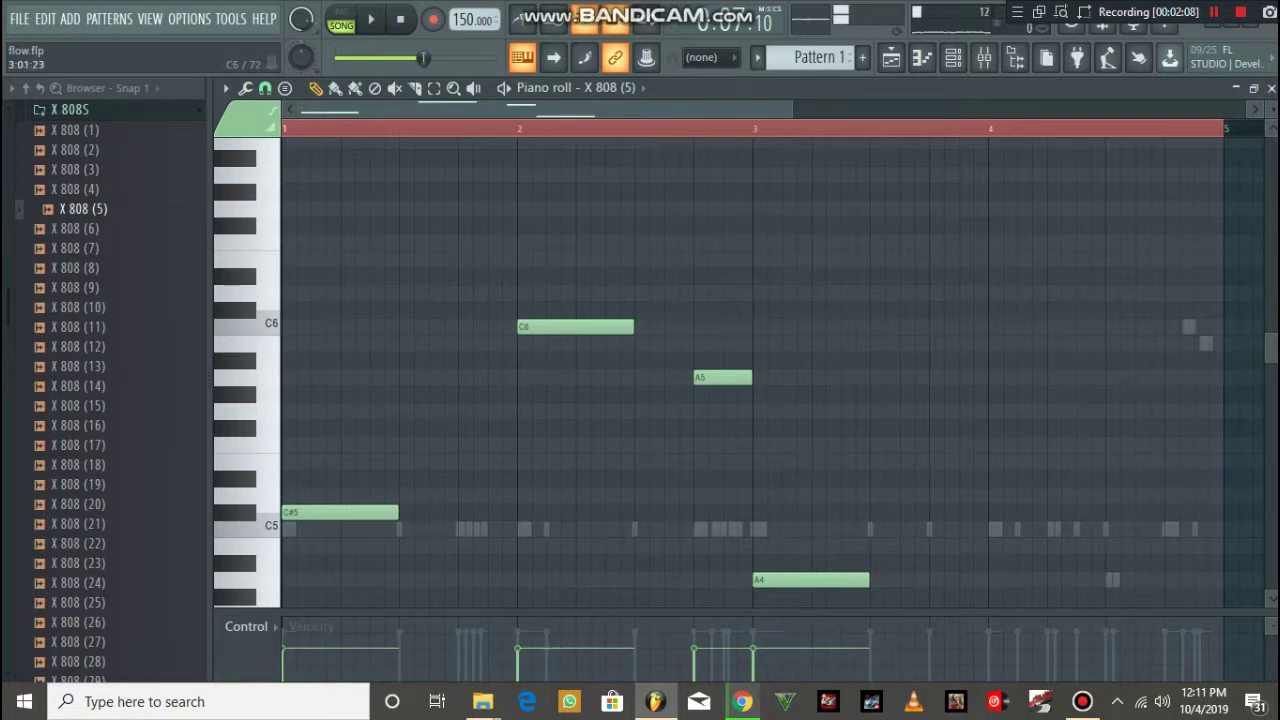
- Lower the bar 2 808 note to C#5, move its start to step 3 of the bar, and replay the loop
left_click(400, 19)
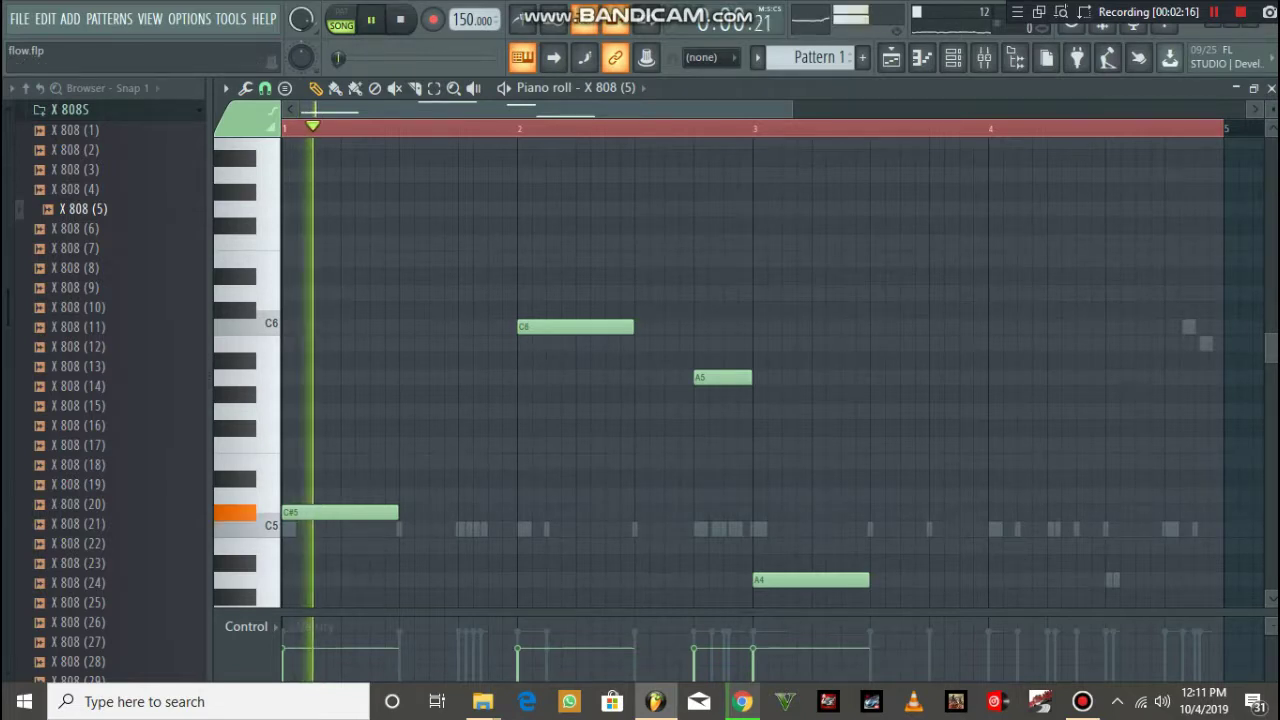
key("space")
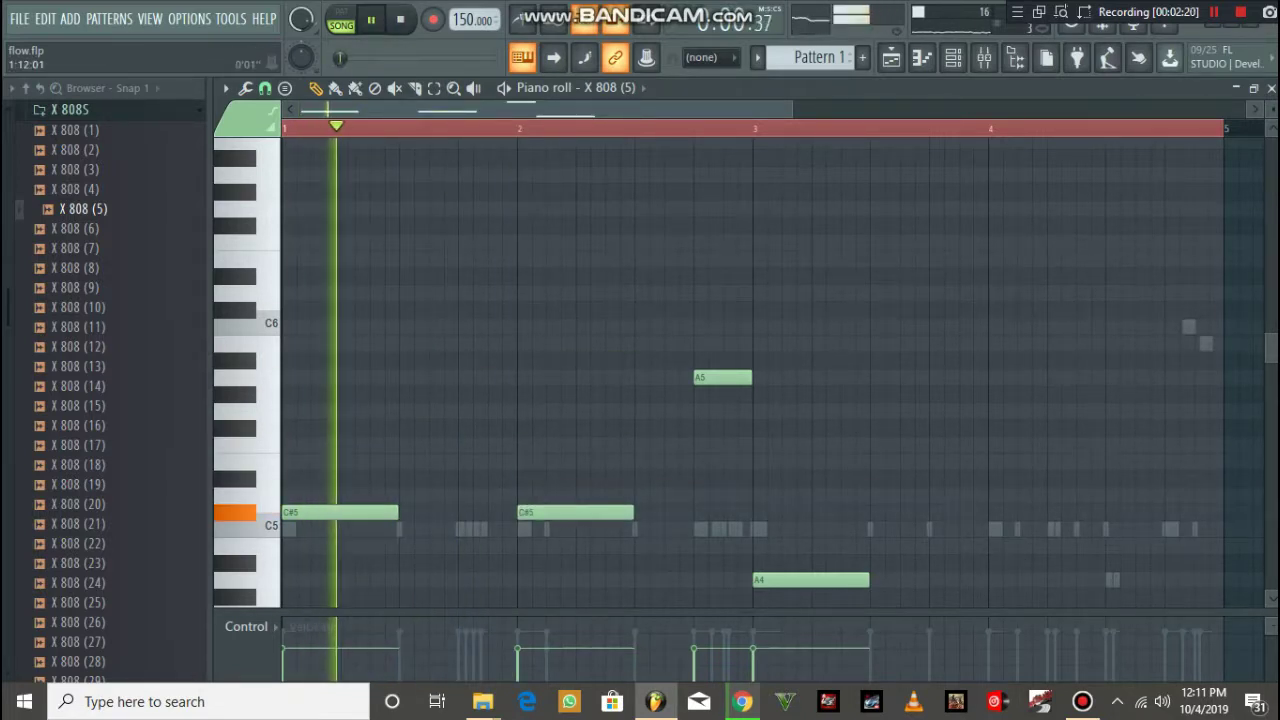
scroll(750, 400, "down", 1)
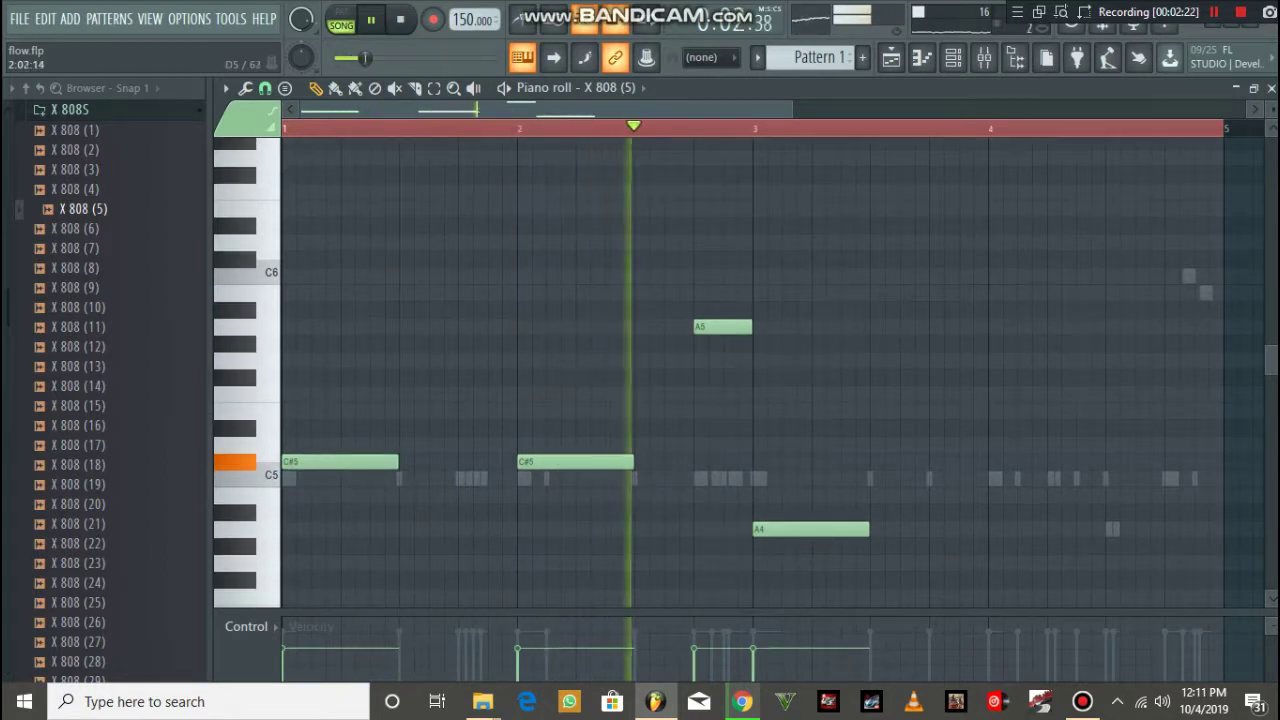
left_click_drag(541, 445, 593, 462)
right_click(570, 445)
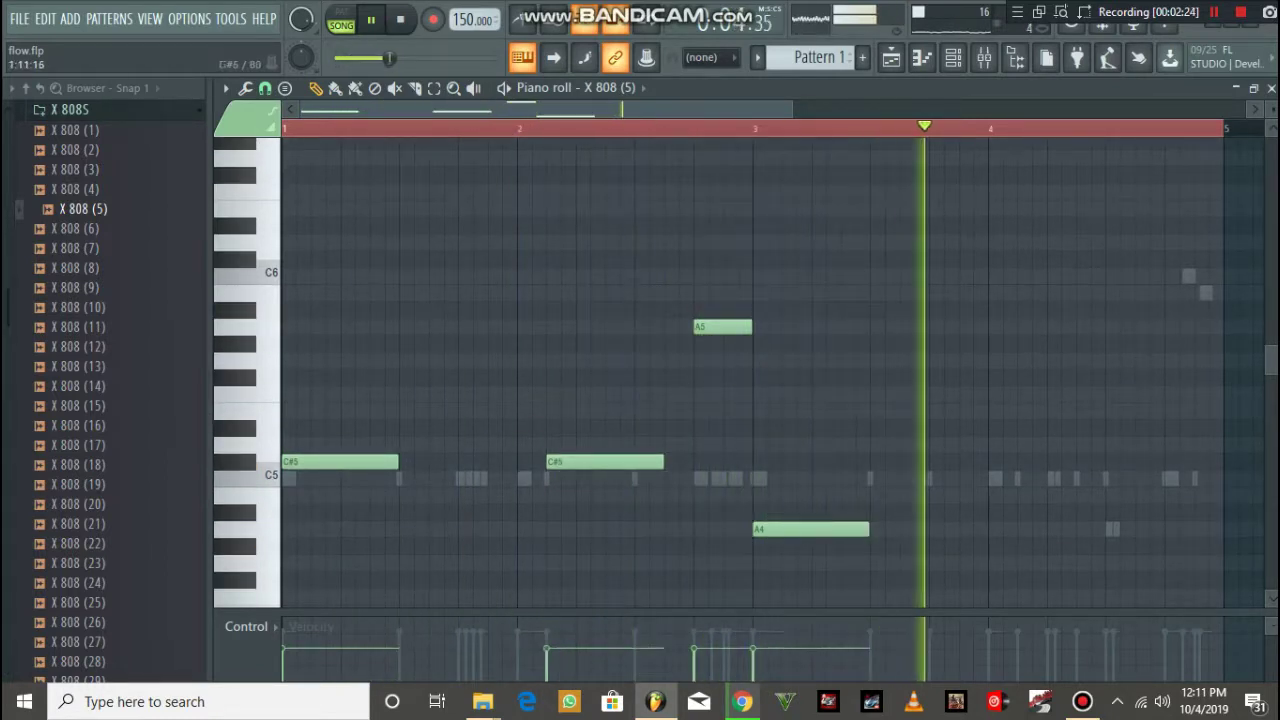
key("space")
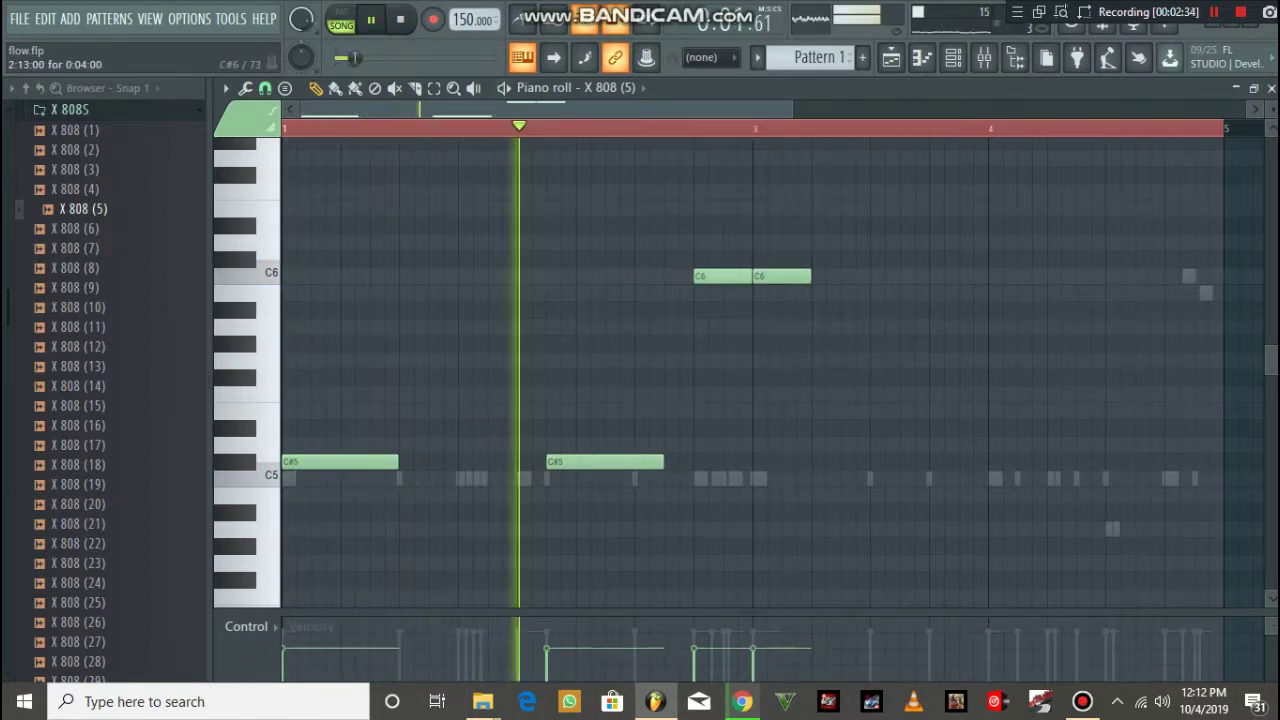
- Raise the 808 notes at the end of bar 2 and start of bar 3 to C#6, trying the first at C#5
left_click_drag(721, 276, 782, 259)
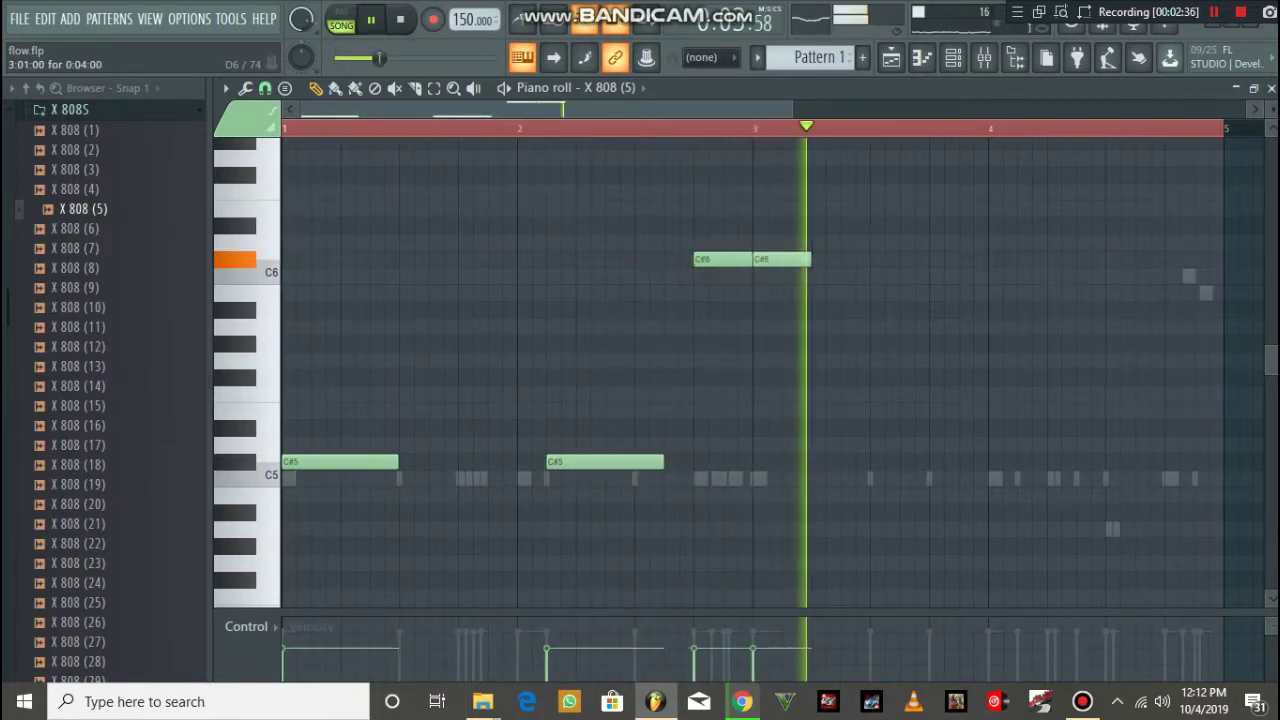
key("space")
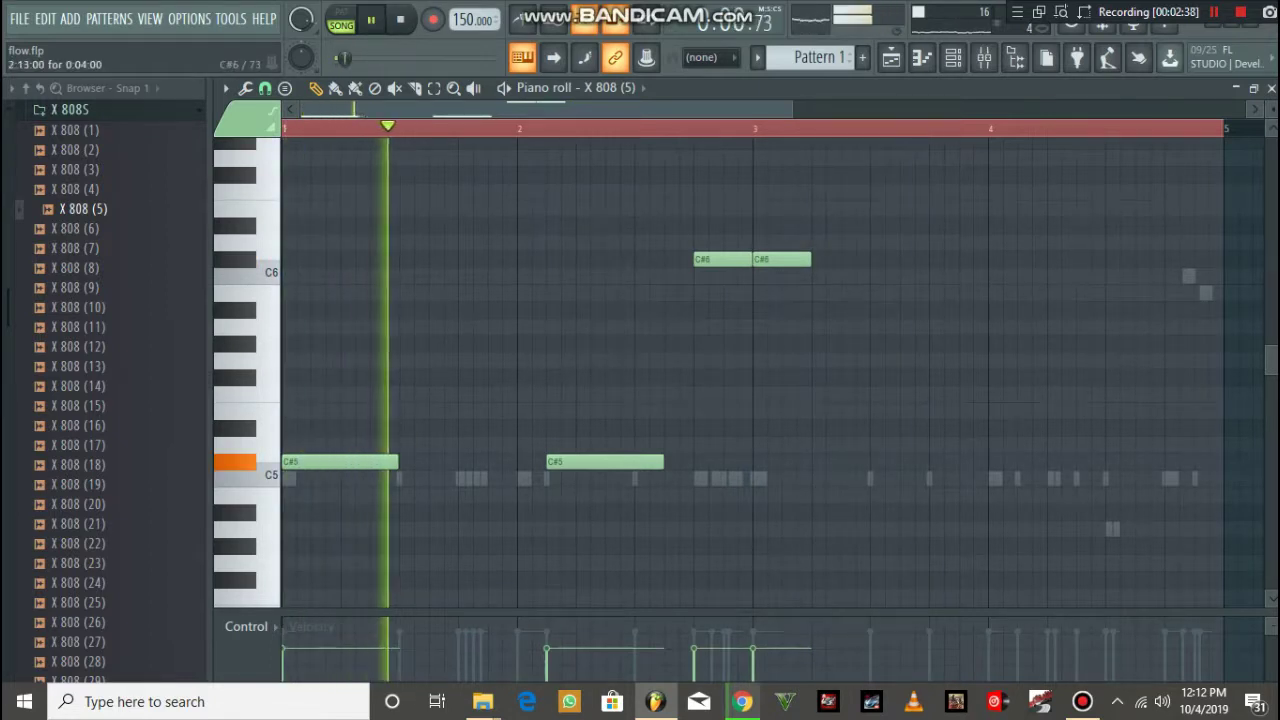
left_click_drag(721, 259, 721, 461)
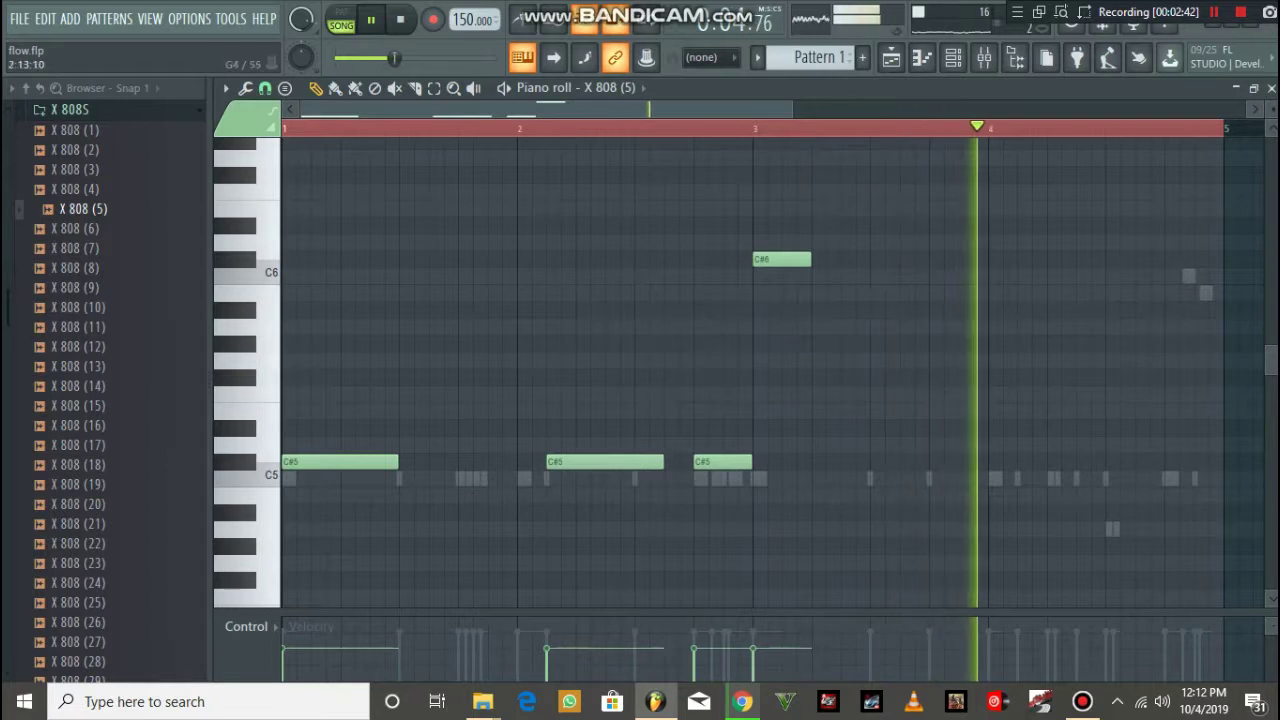
left_click_drag(721, 461, 721, 259)
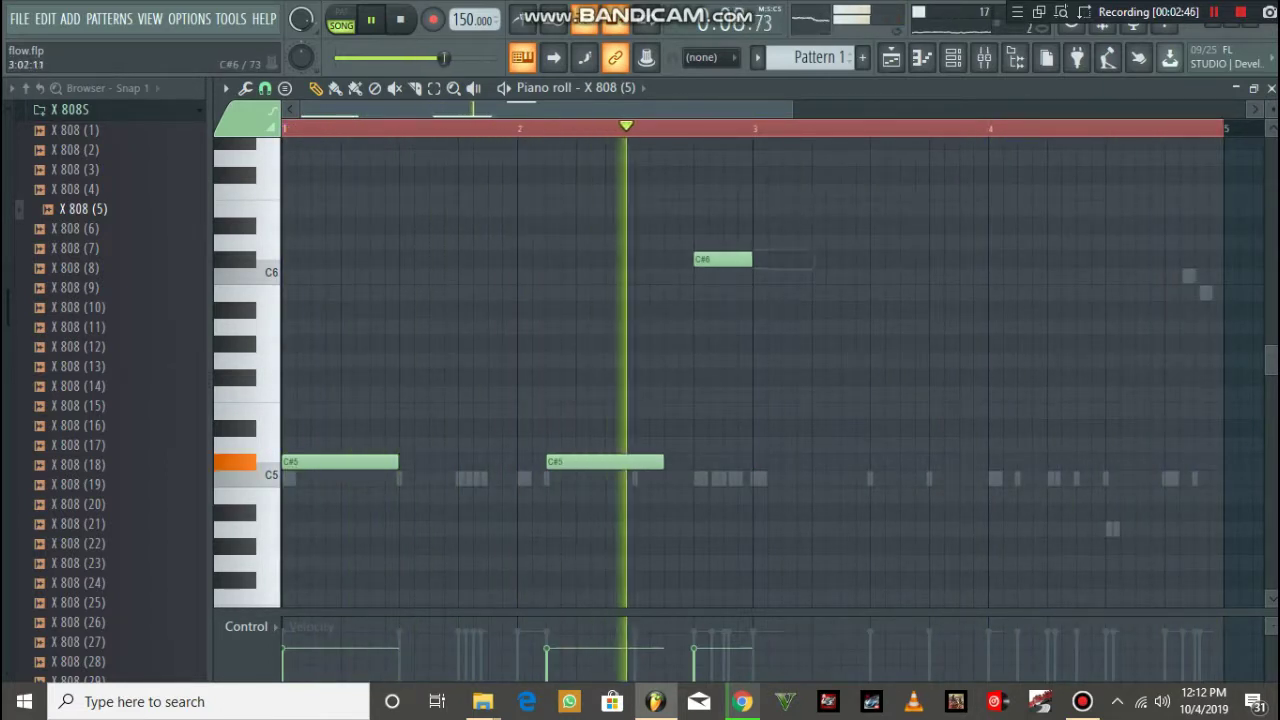
- Lengthen the C#6 note at the start of bar 3 to half a bar and add another half-bar C#6 note after it
left_click_drag(806, 259, 864, 259)
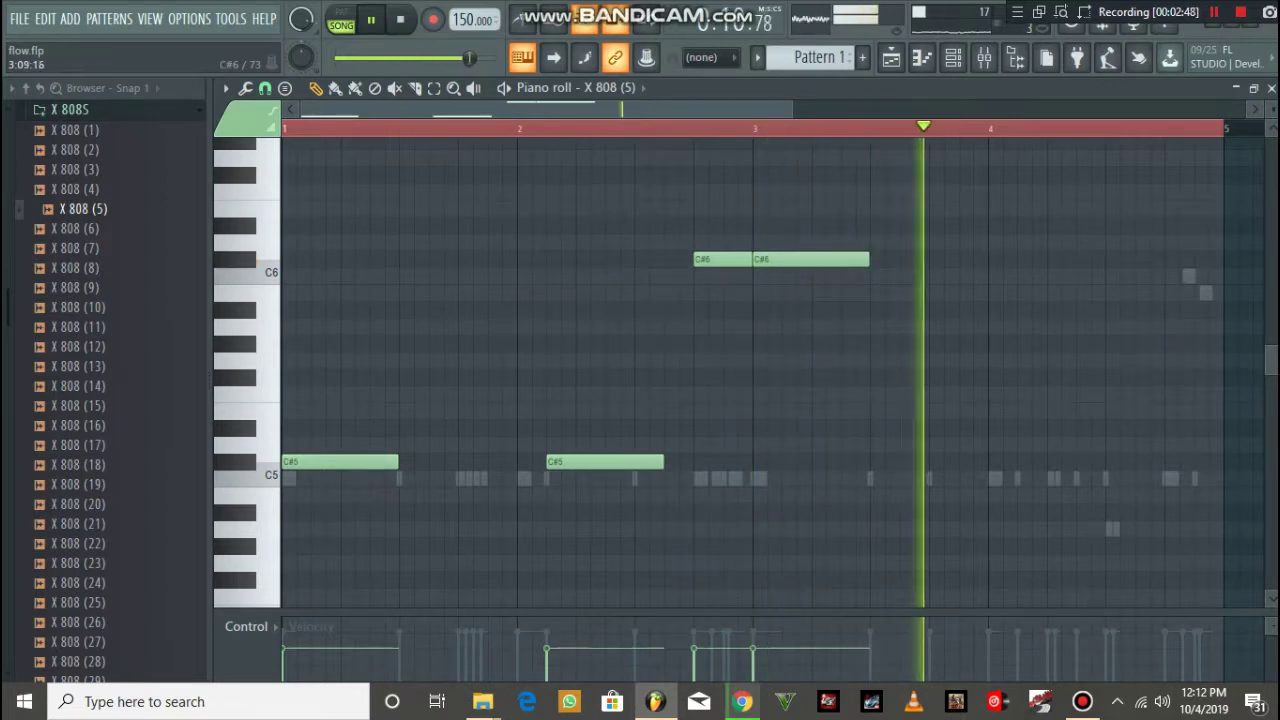
left_click(877, 259)
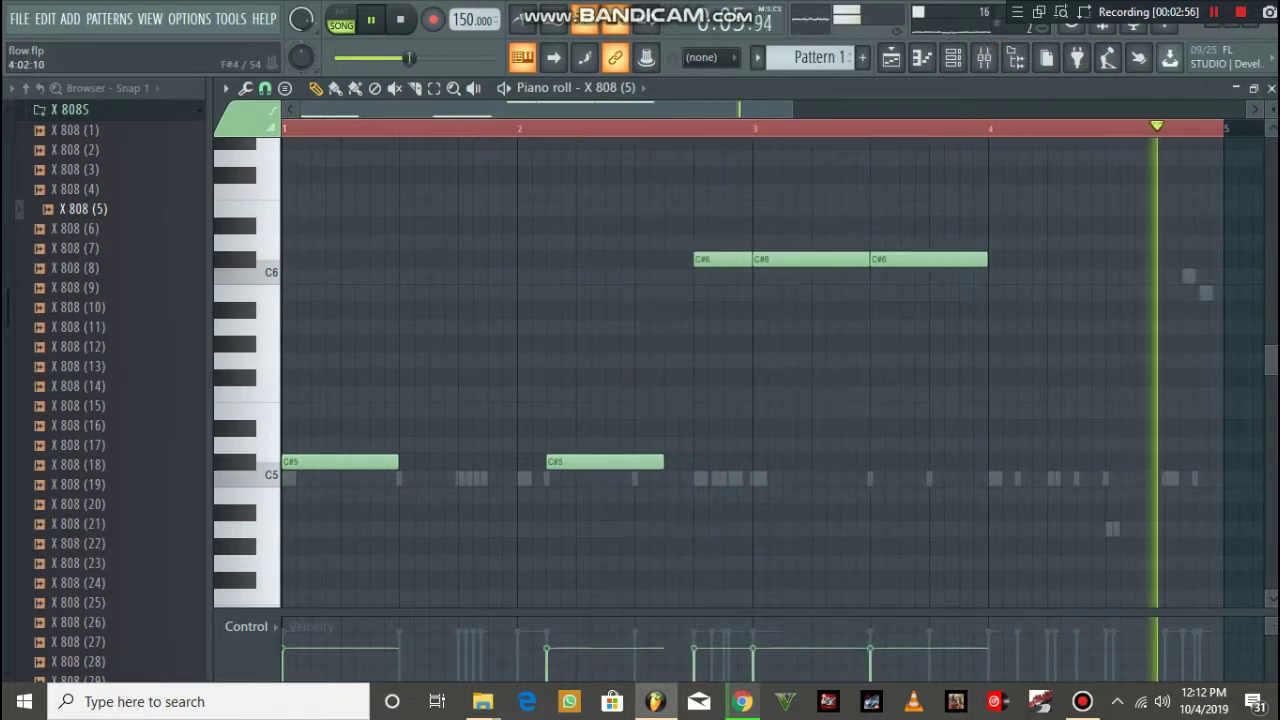
- Place an A4 808 note on step 3 of bar 4 followed by a C5 note ending with the bar, and raise the bar 2 note to D#5
left_click(995, 529)
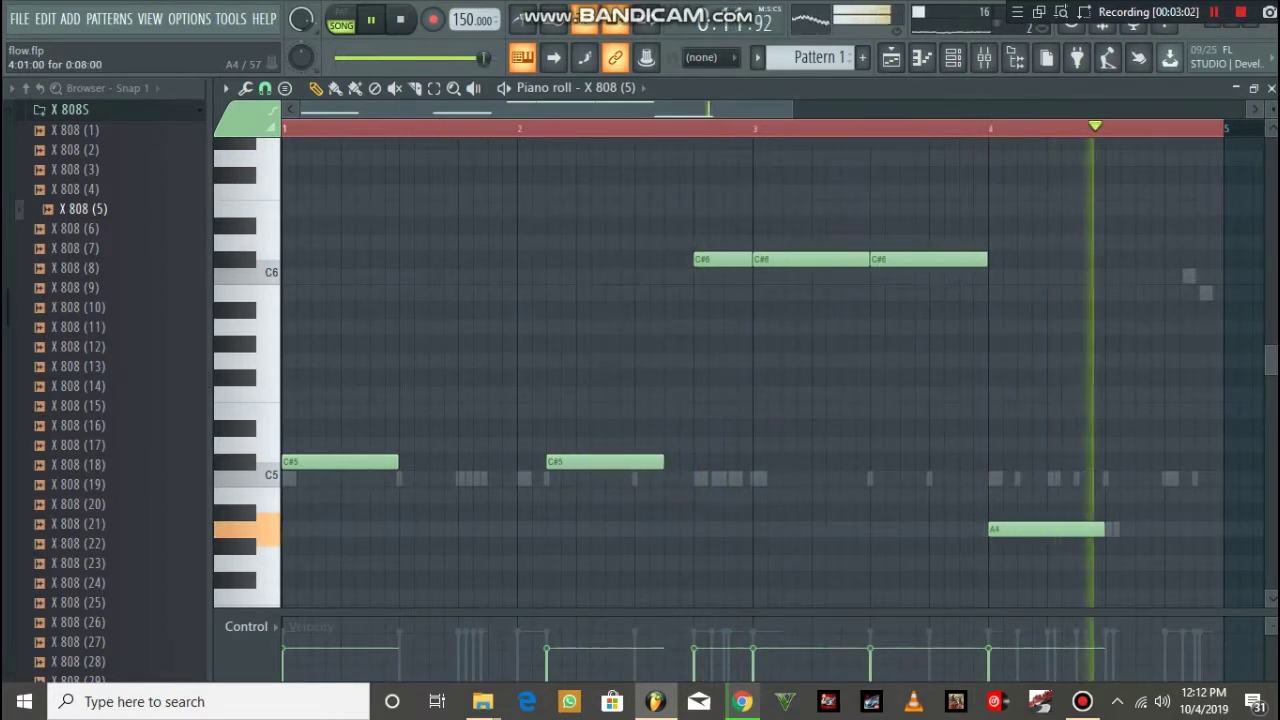
left_click_drag(1050, 530, 1079, 530)
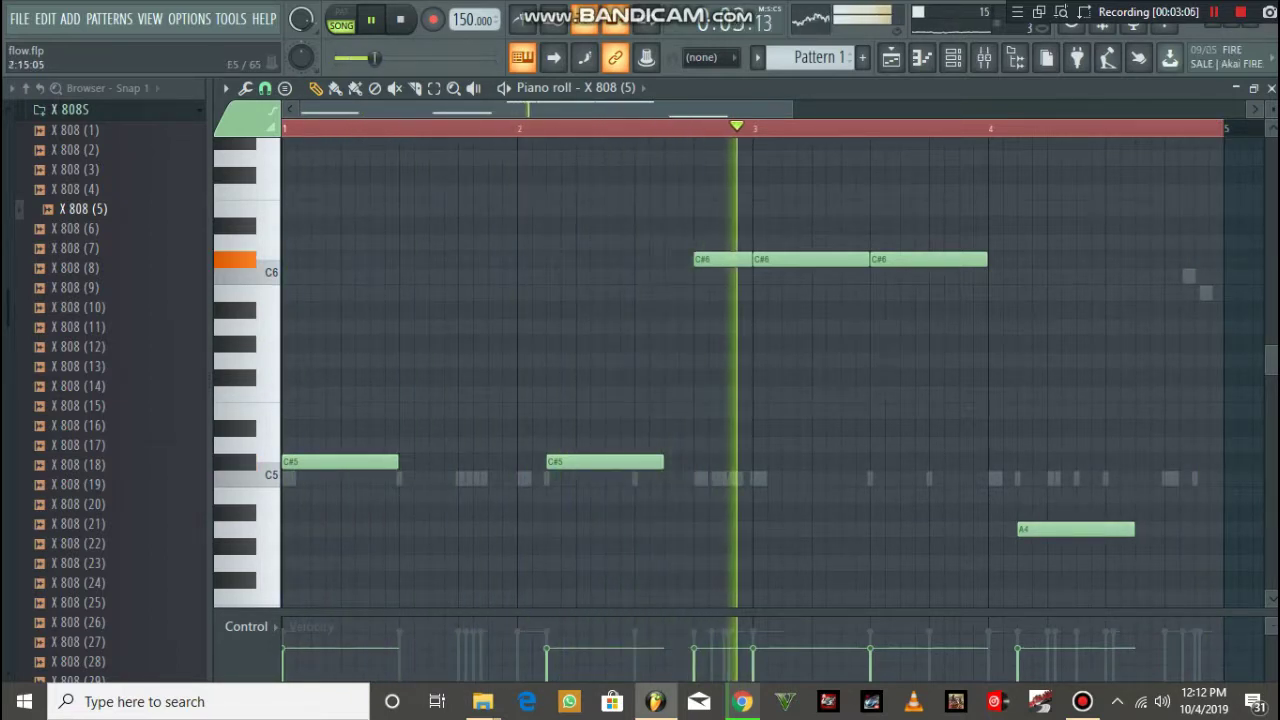
left_click_drag(592, 462, 592, 428)
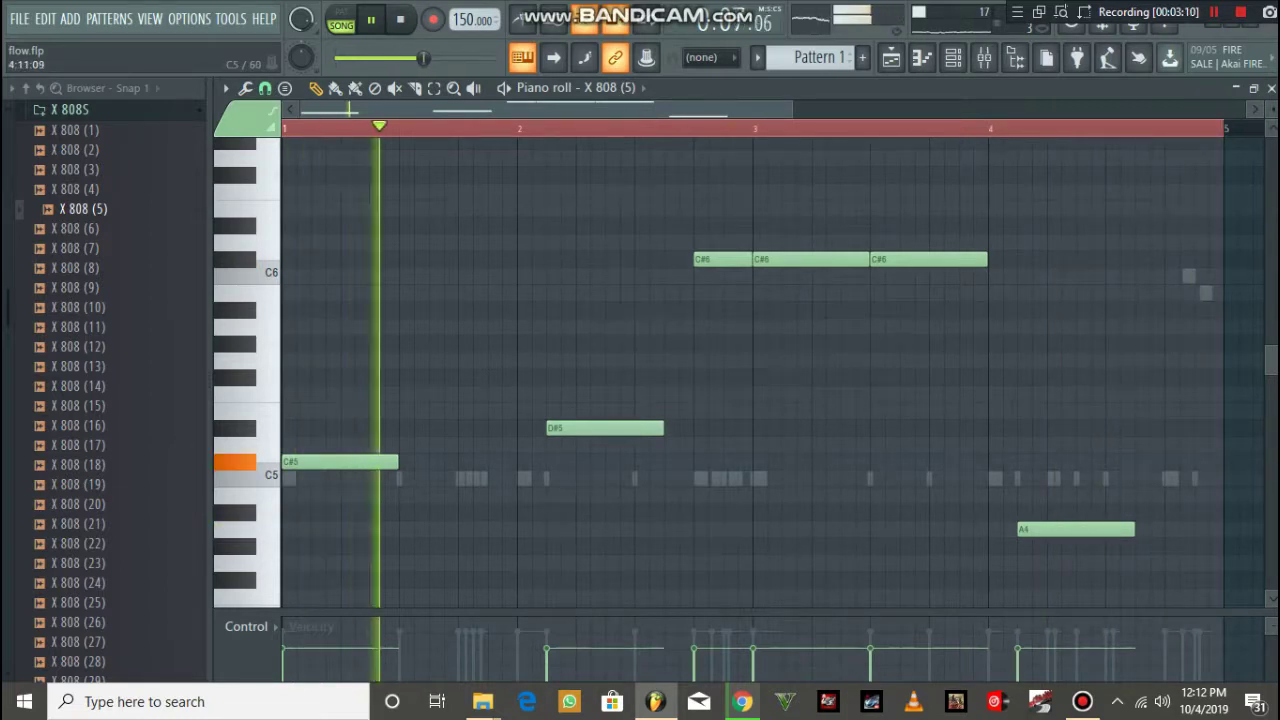
left_click(1141, 478)
scroll(954, 226, "down", 1)
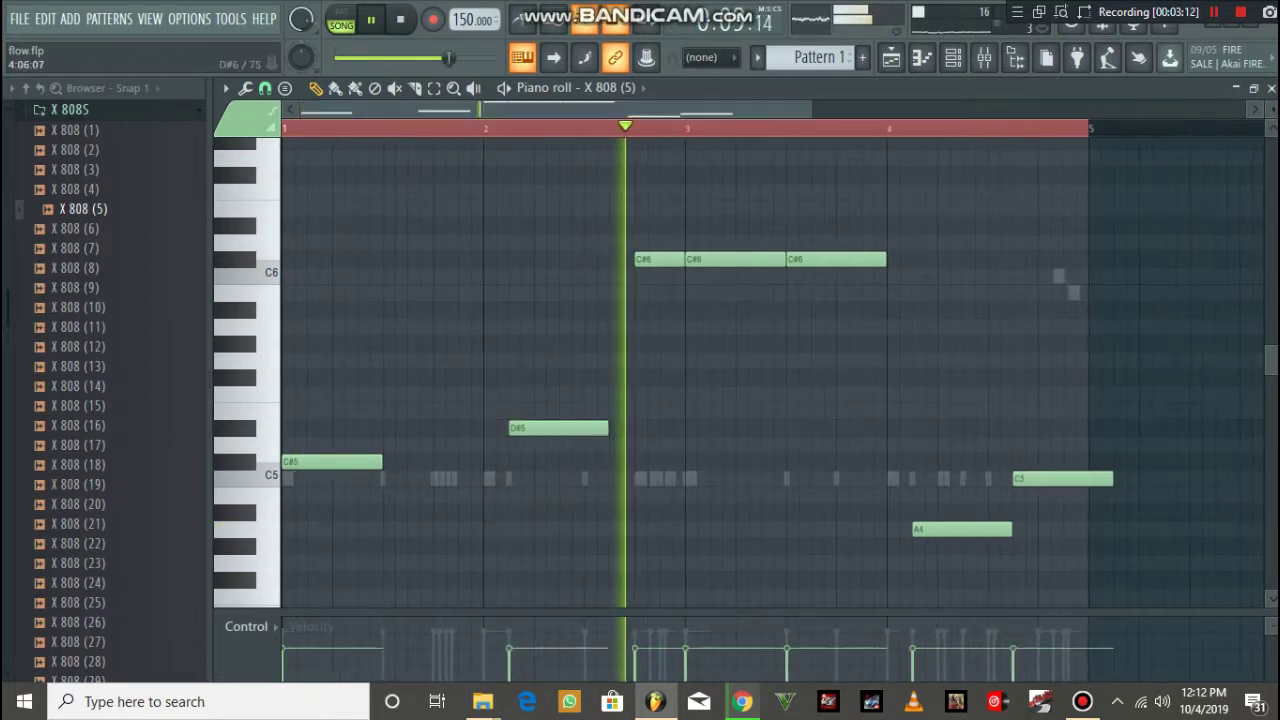
left_click_drag(1111, 478, 1087, 478)
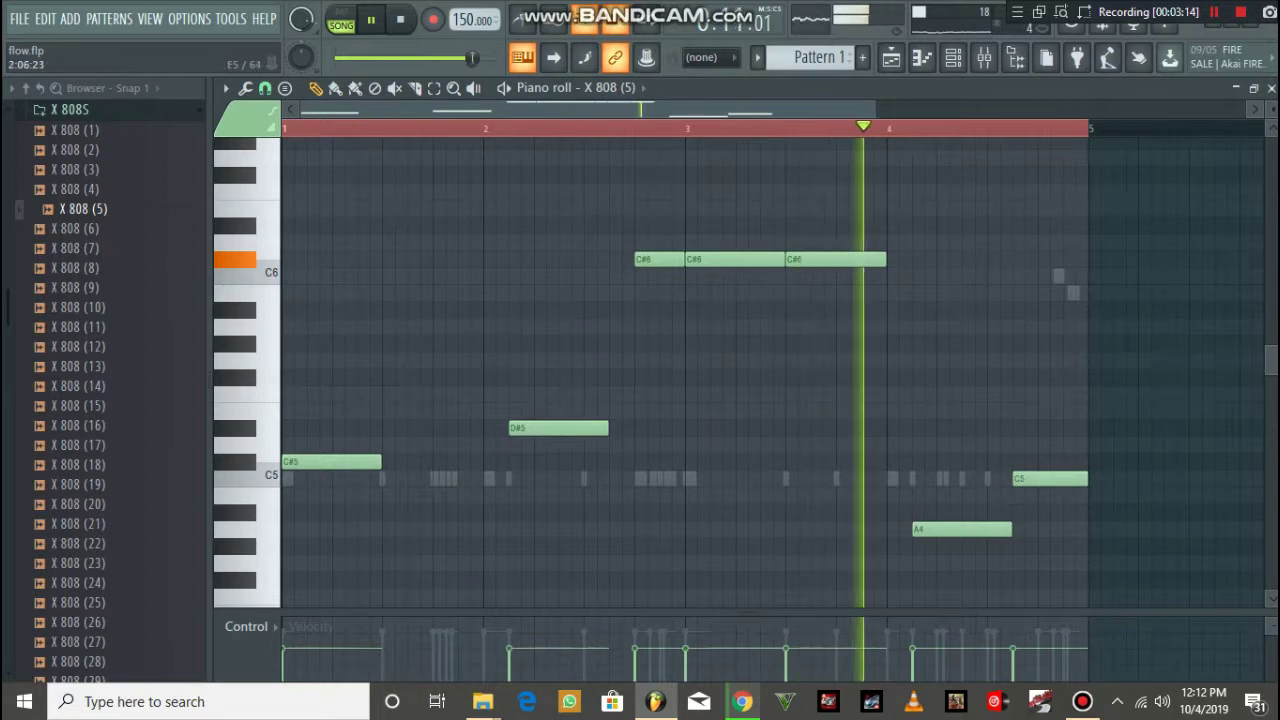
- Raise the bar 2 808 note by way of F#5 and G#5 to A5, auditioning each pitch with the loop
left_click(559, 394)
right_click(559, 394)
left_click_drag(559, 428, 559, 378)
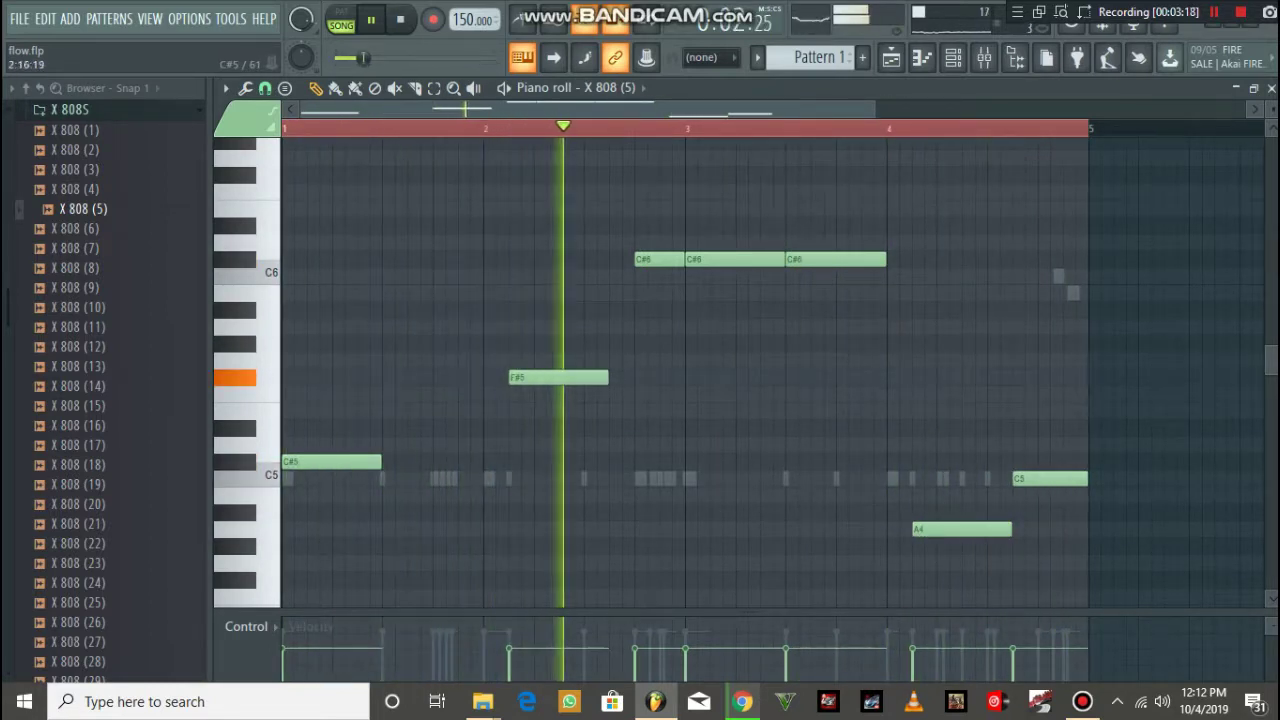
left_click_drag(559, 378, 559, 343)
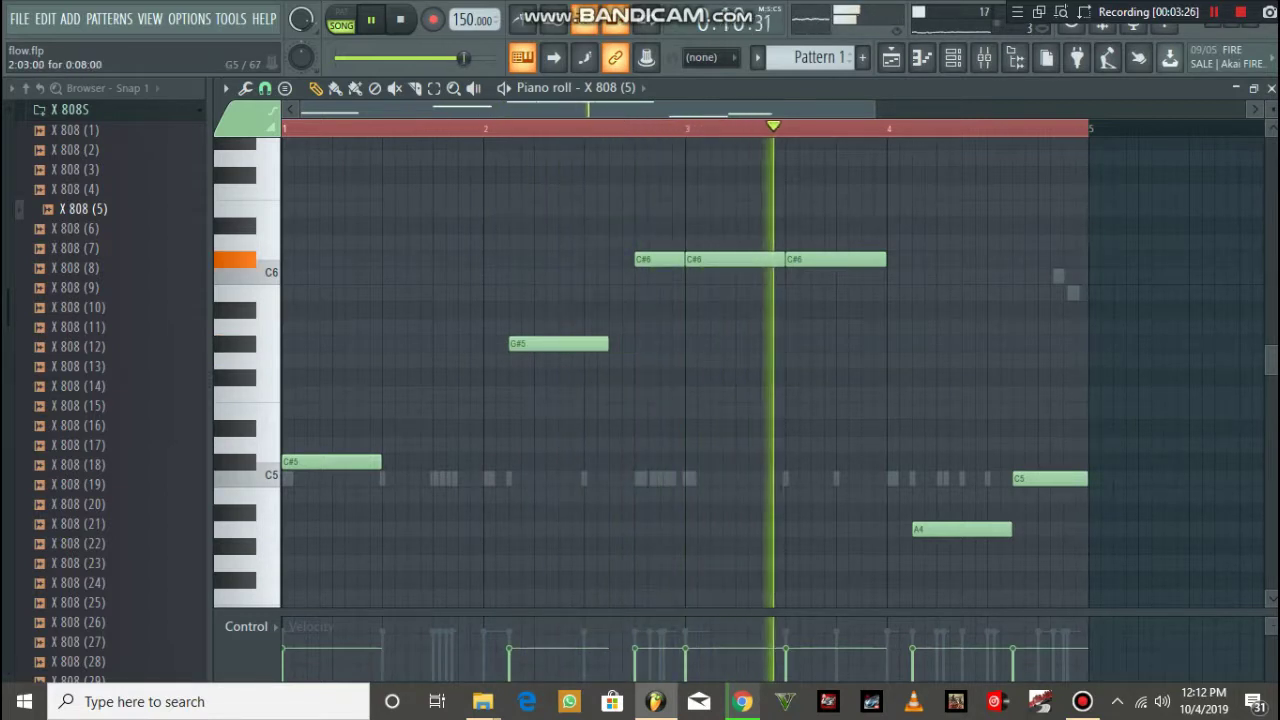
mouse_move(559, 343)
left_mouse_down()
mouse_move(559, 309)
mouse_move(559, 326)
left_mouse_up()
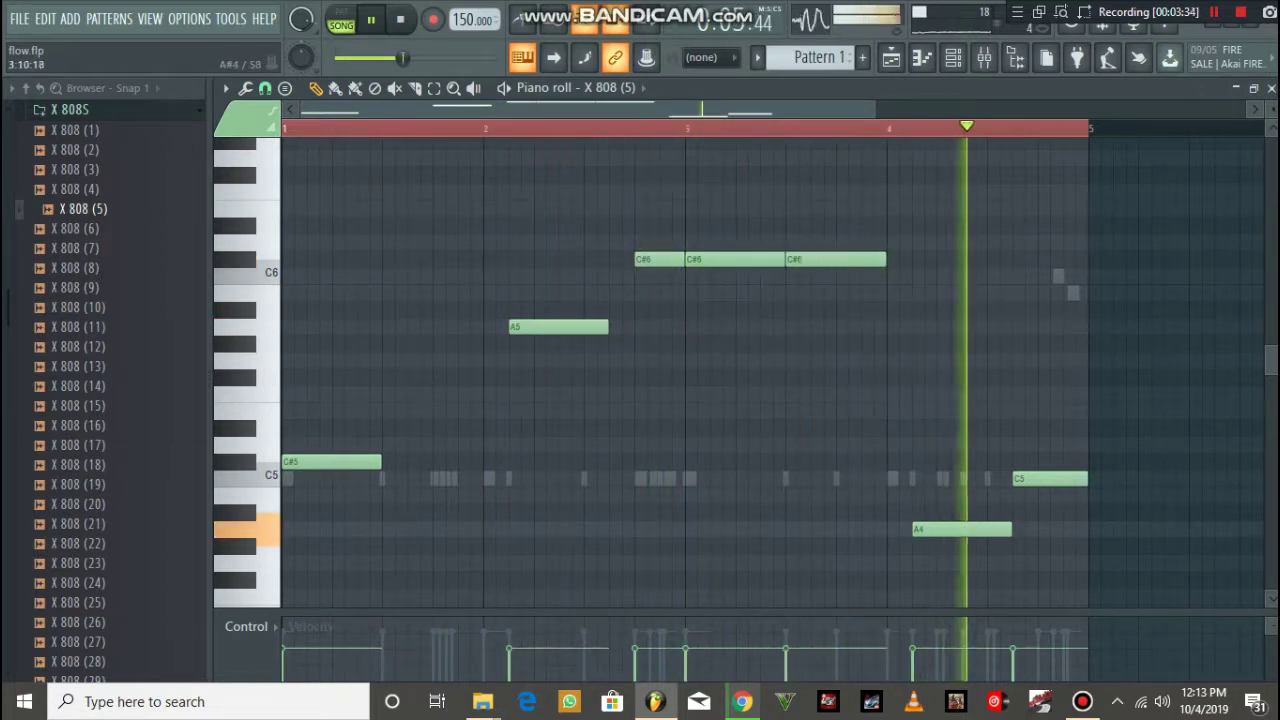
- Add a one-step A4 slide note on step 15 of bar 3 and lengthen the last C#6 note to six steps
double_click(842, 529)
left_click(531, 323)
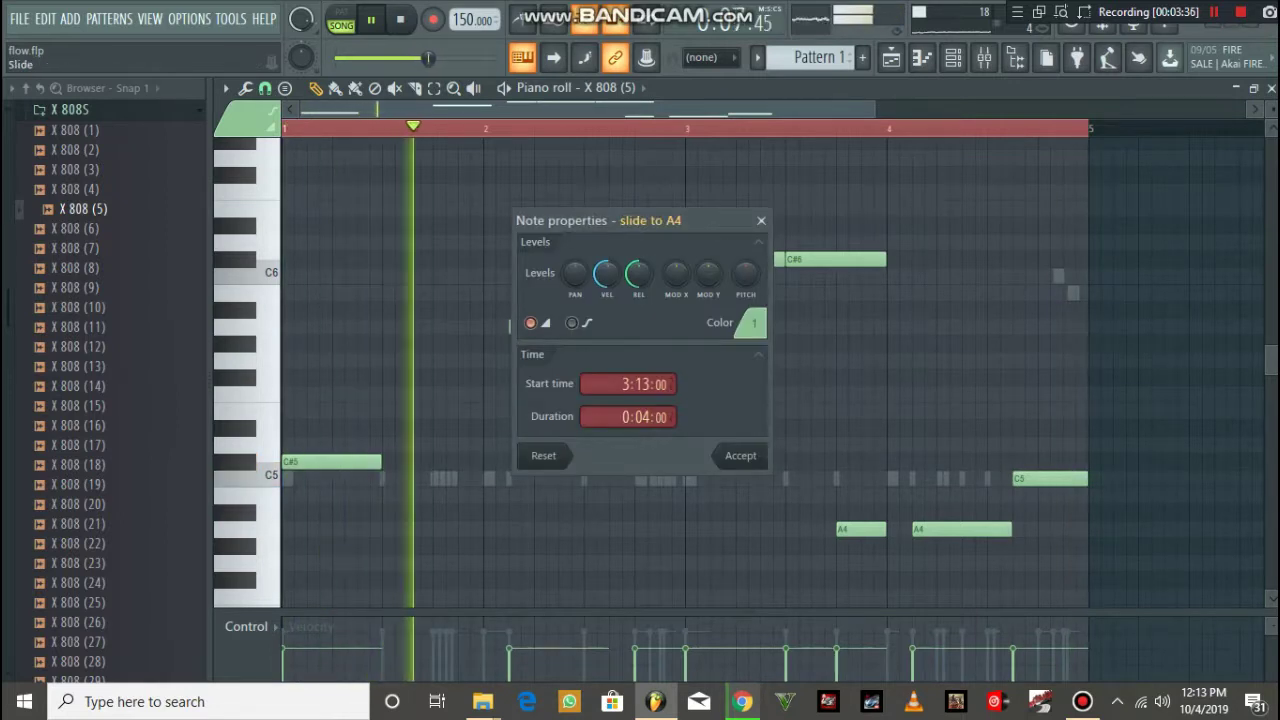
left_click(572, 323)
left_click(740, 456)
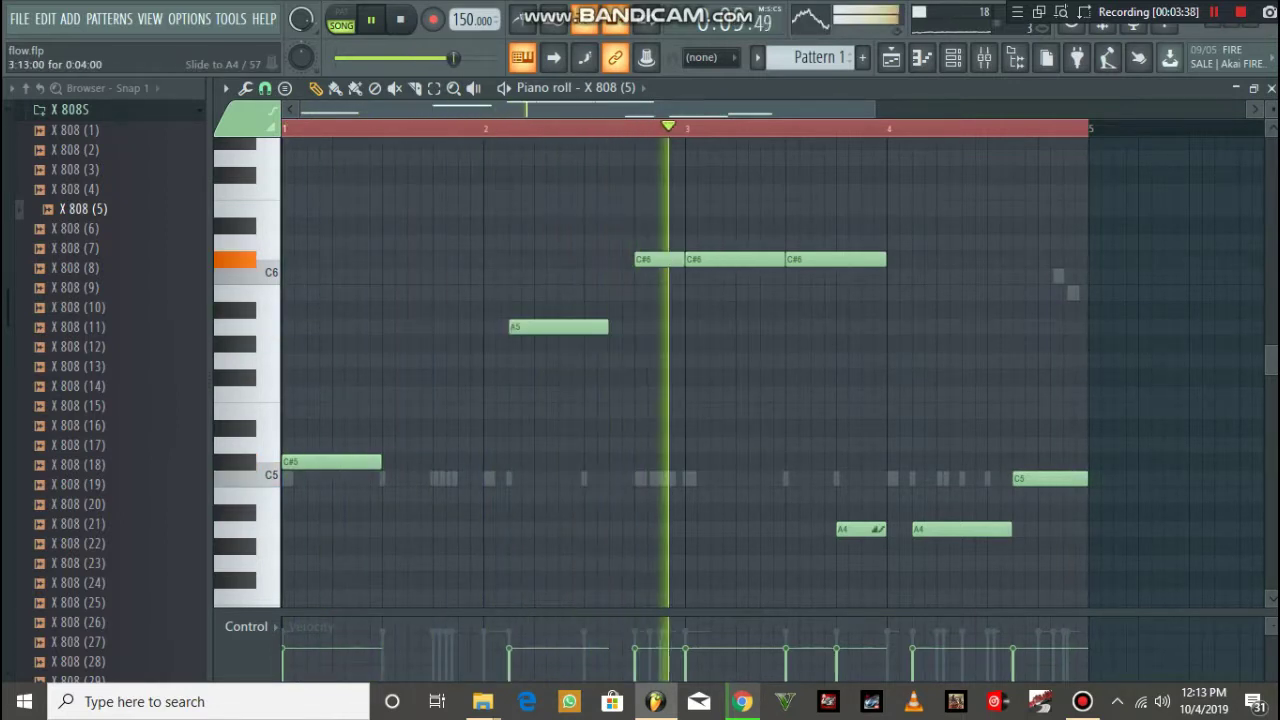
left_click_drag(884, 529, 846, 529)
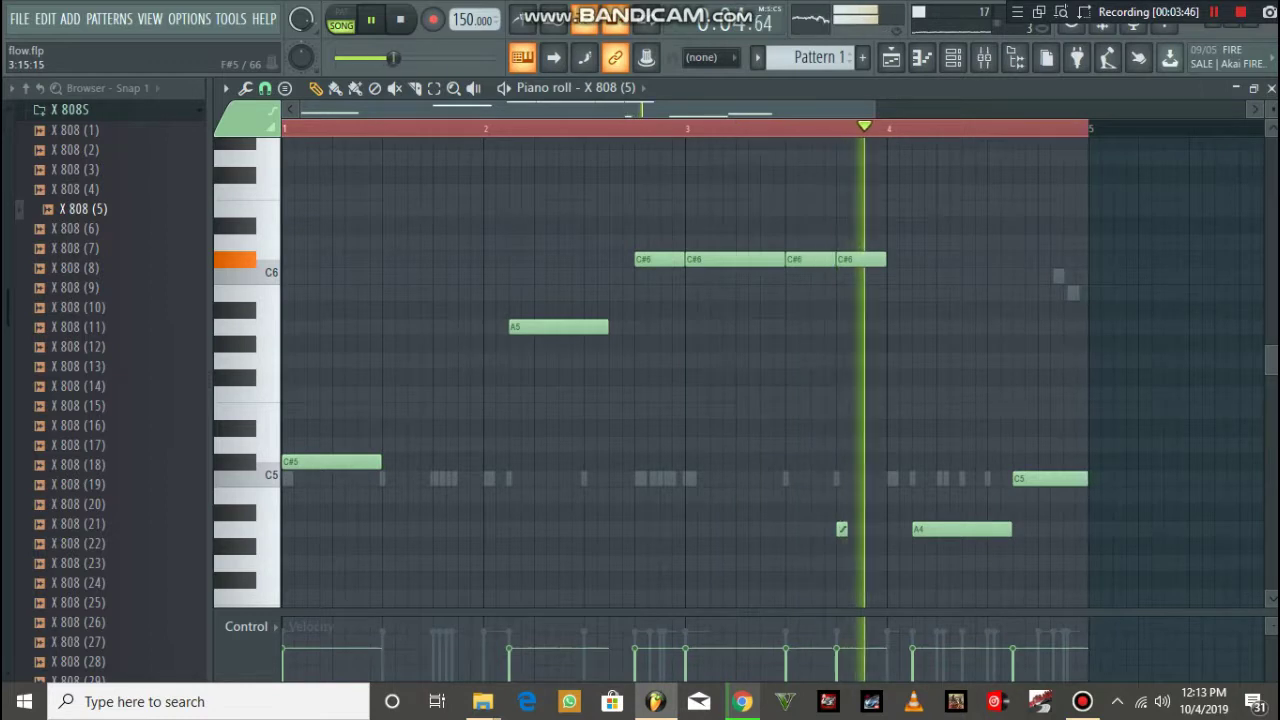
left_click_drag(884, 259, 910, 259)
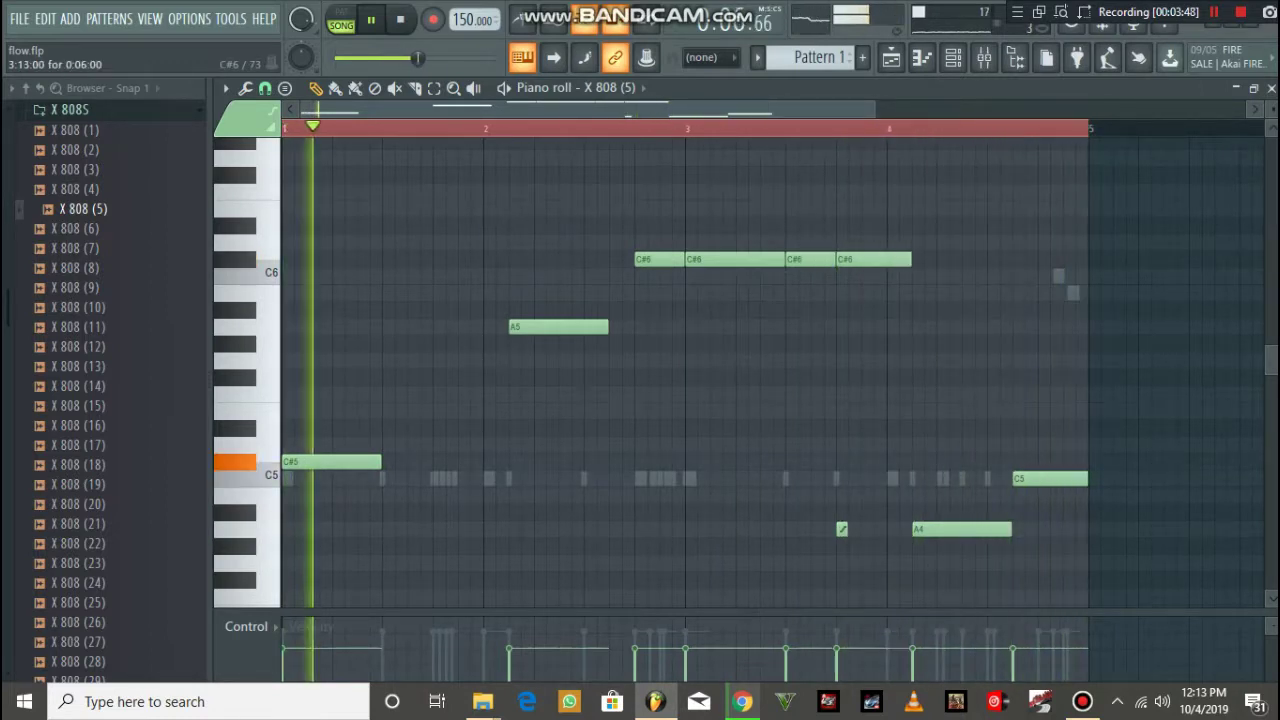
left_click_drag(842, 529, 866, 529)
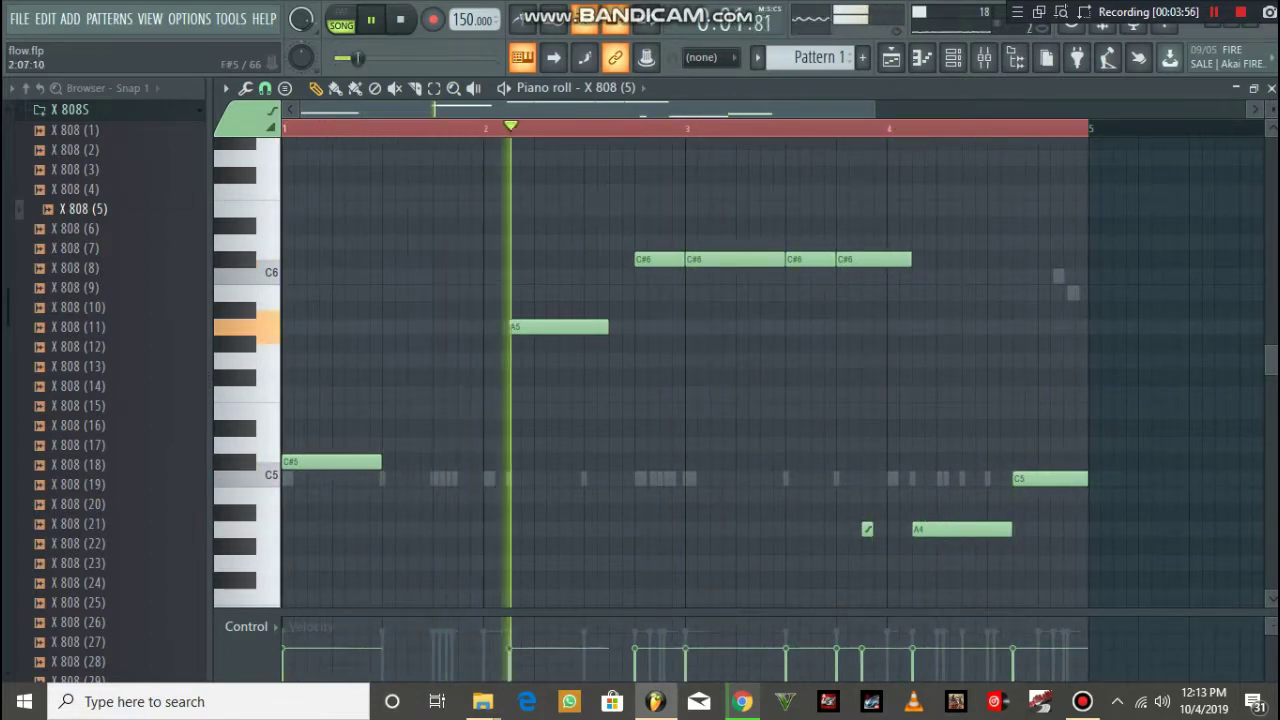
- Save the project and extend the bar 2 A5 note until it meets the first C#6 note
left_click(19, 18)
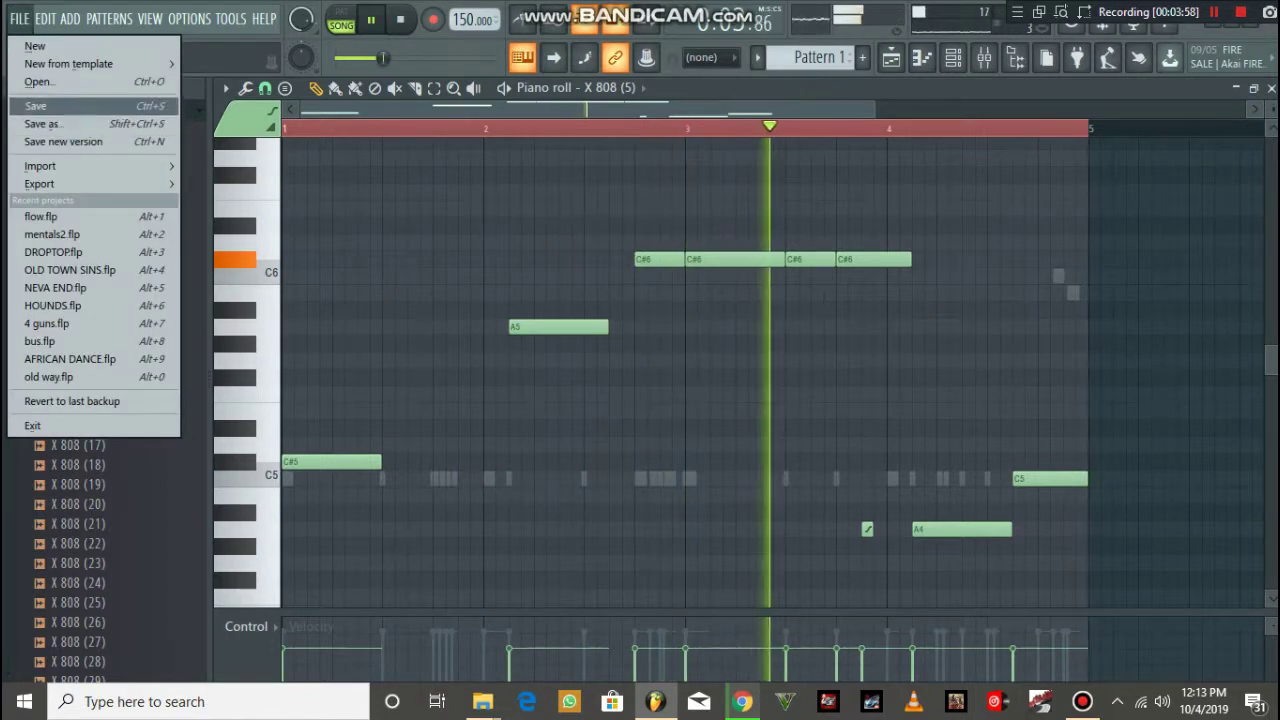
left_click(35, 105)
left_click_drag(605, 327, 631, 327)
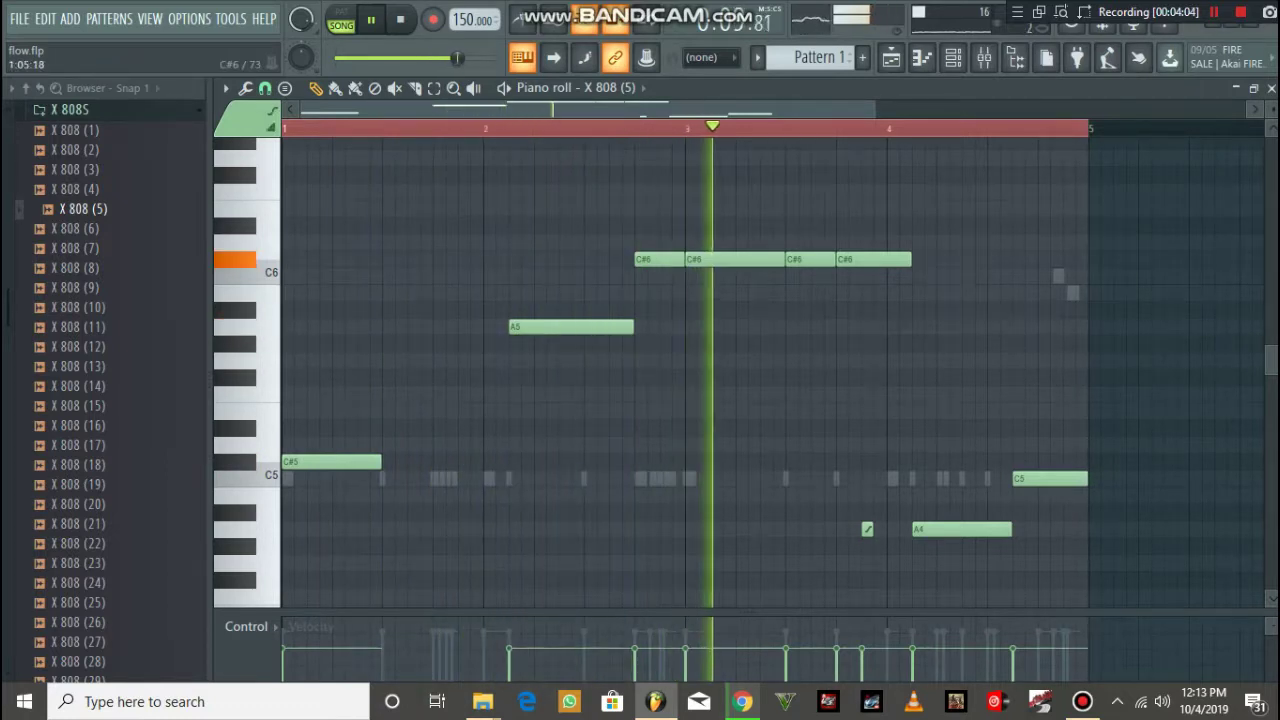
- Add a one-step C#6 slide note on step 5 of bar 1 and a six-step A4 slide note from step 7 of bar 2
left_click(338, 259)
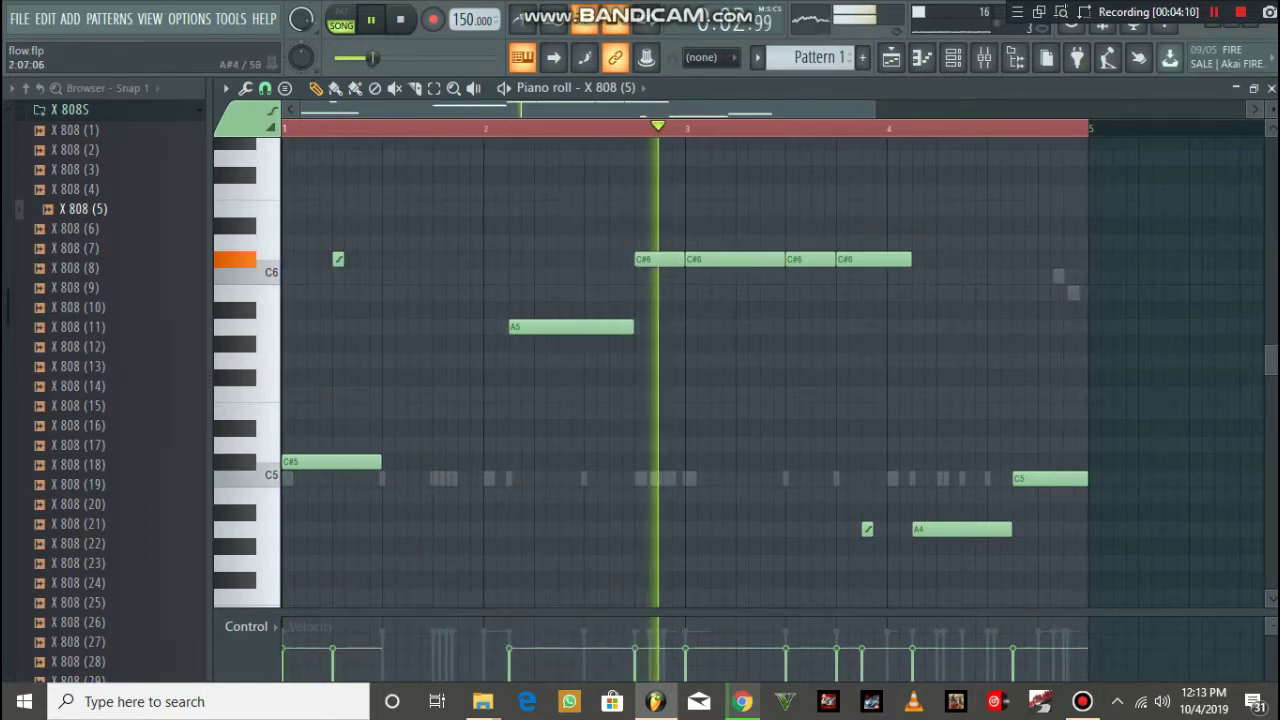
left_click(590, 529)
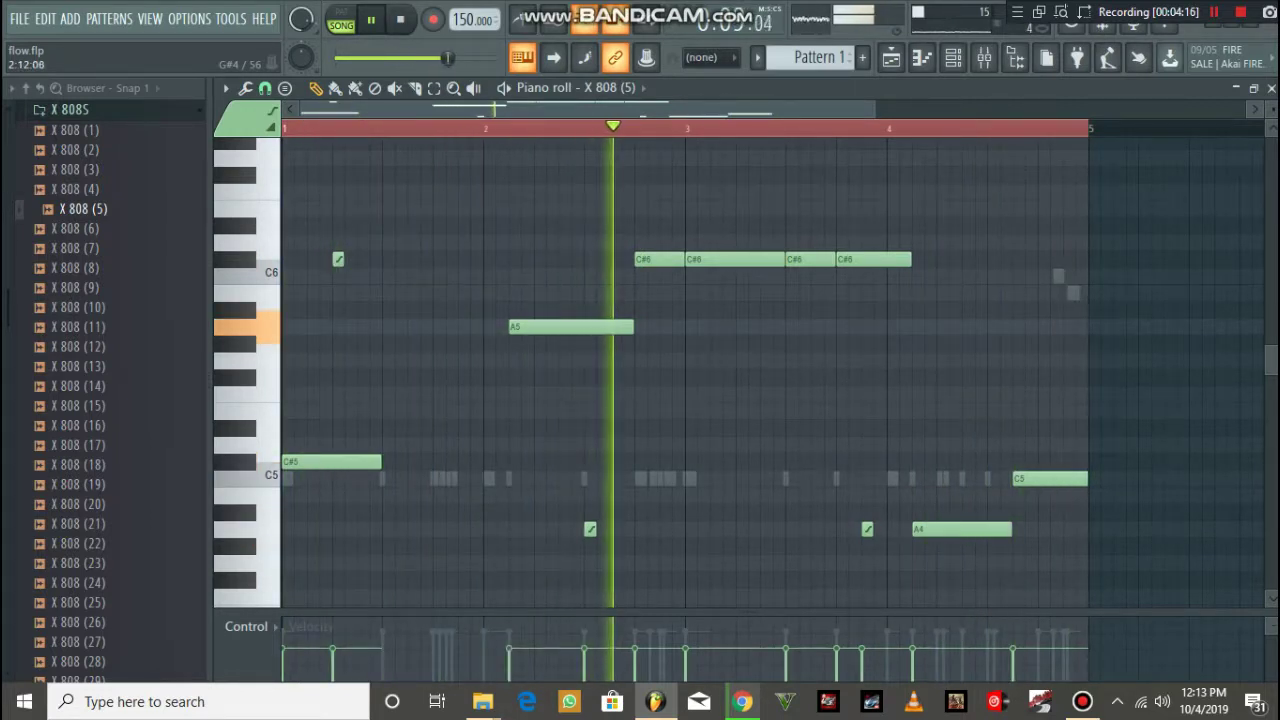
left_click_drag(590, 529, 632, 529)
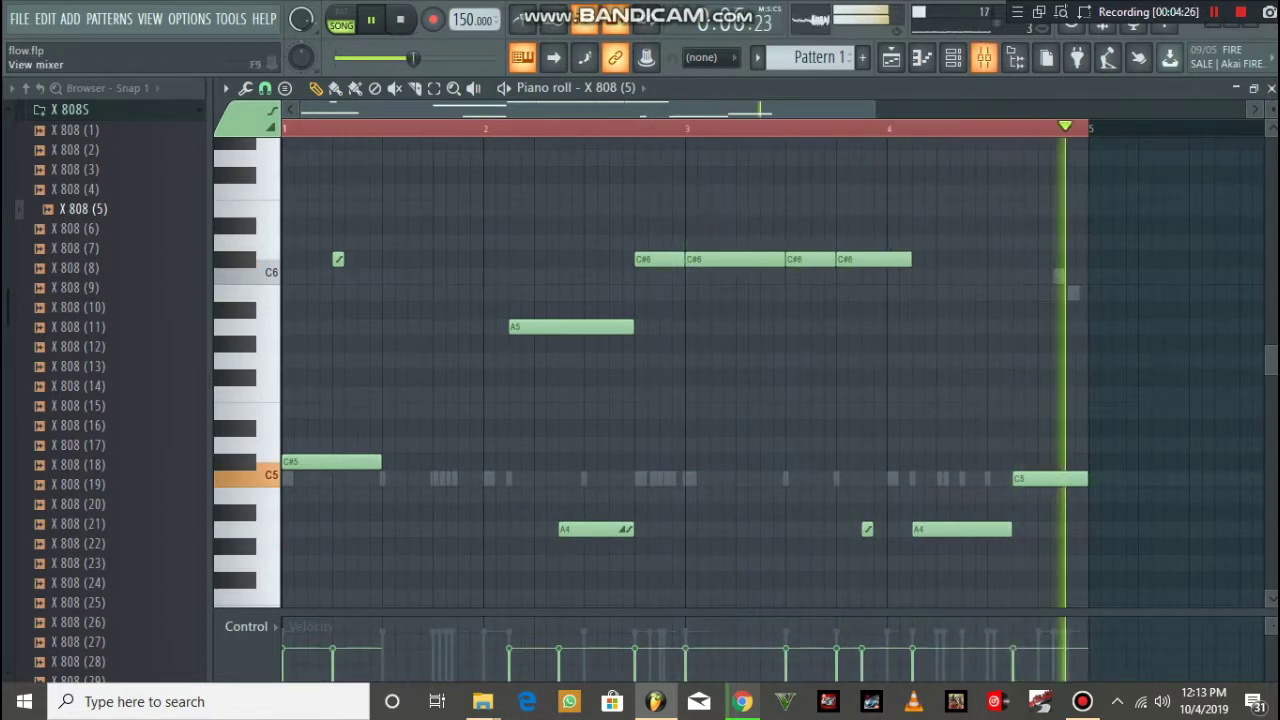
- Show the channel rack and save the project with the new slide notes
key("F6")
left_click(19, 19)
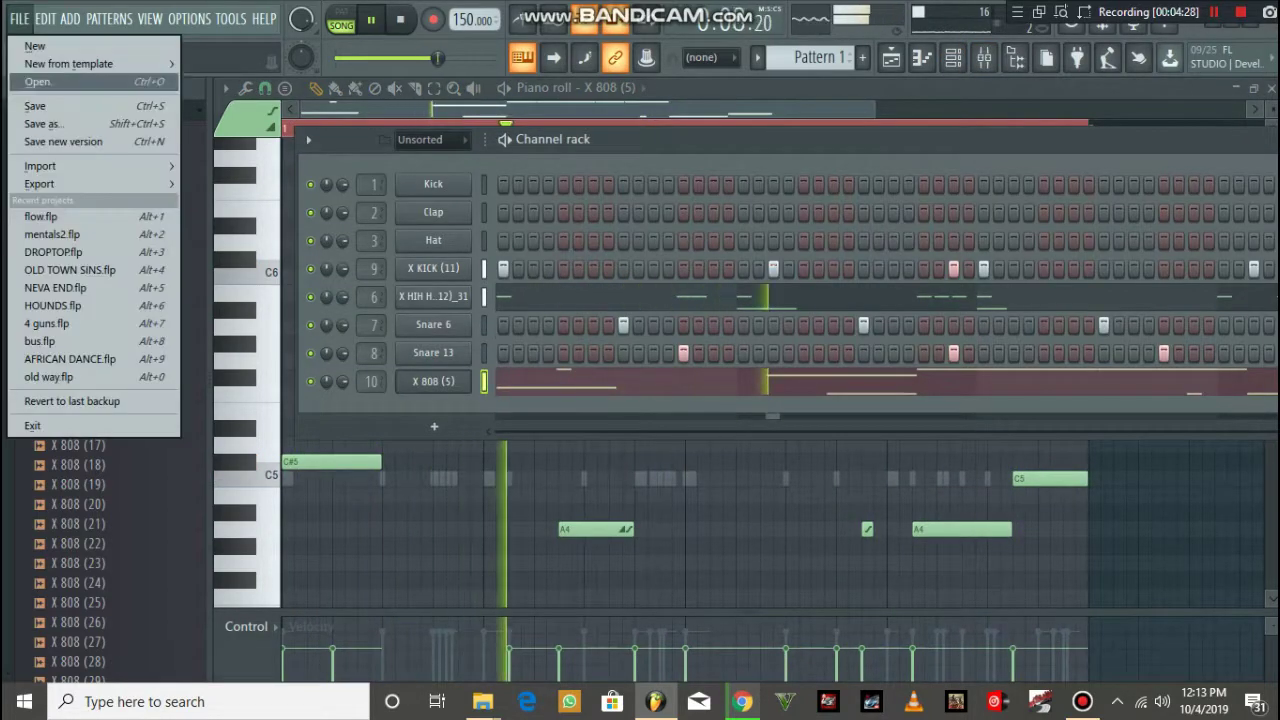
left_click(38, 106)
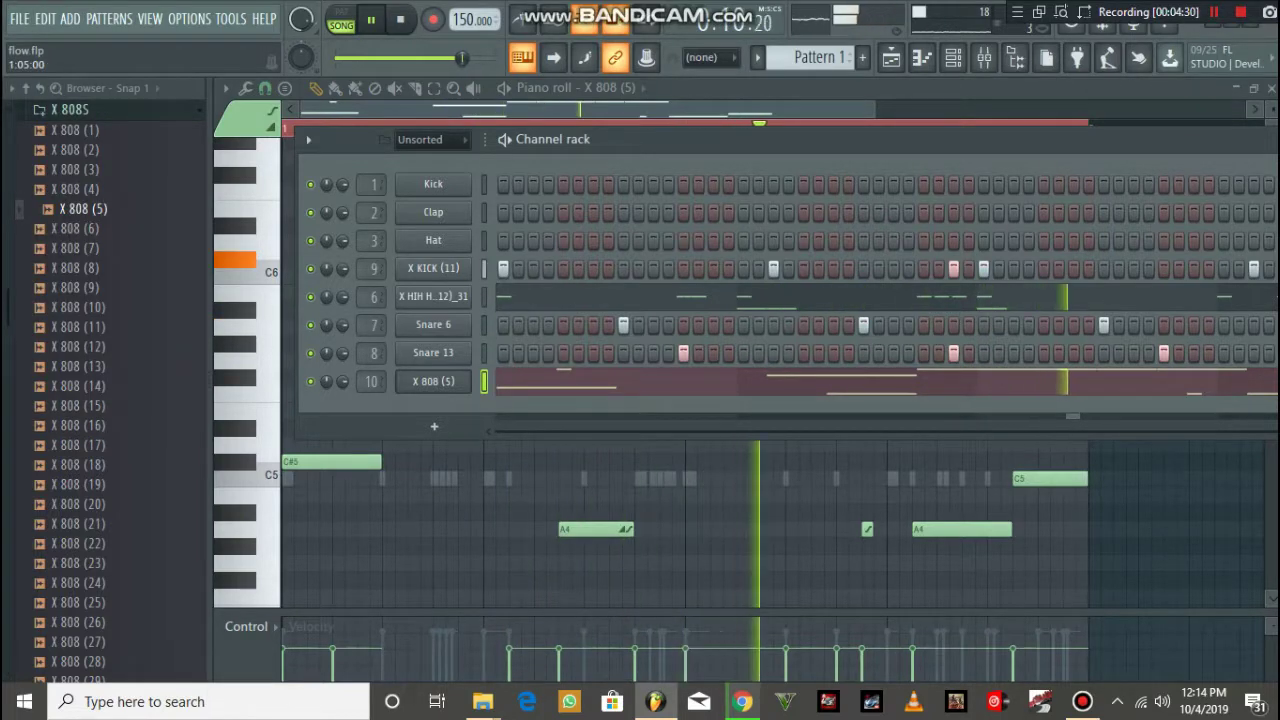
- Move the channel rack higher and set the 808's Insert 10 mixer fader to 84% (-3.9 dB)
left_click_drag(660, 140, 579, 91)
scroll(100, 268, "up", 2)
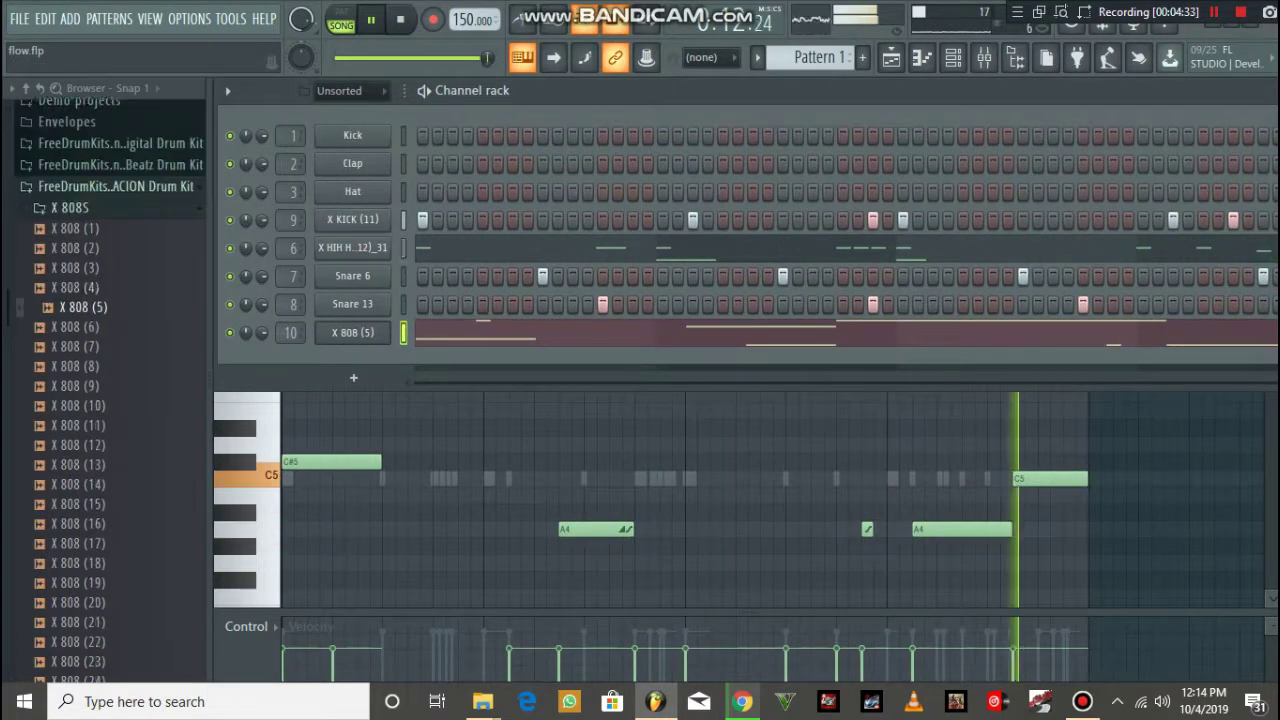
left_click(984, 58)
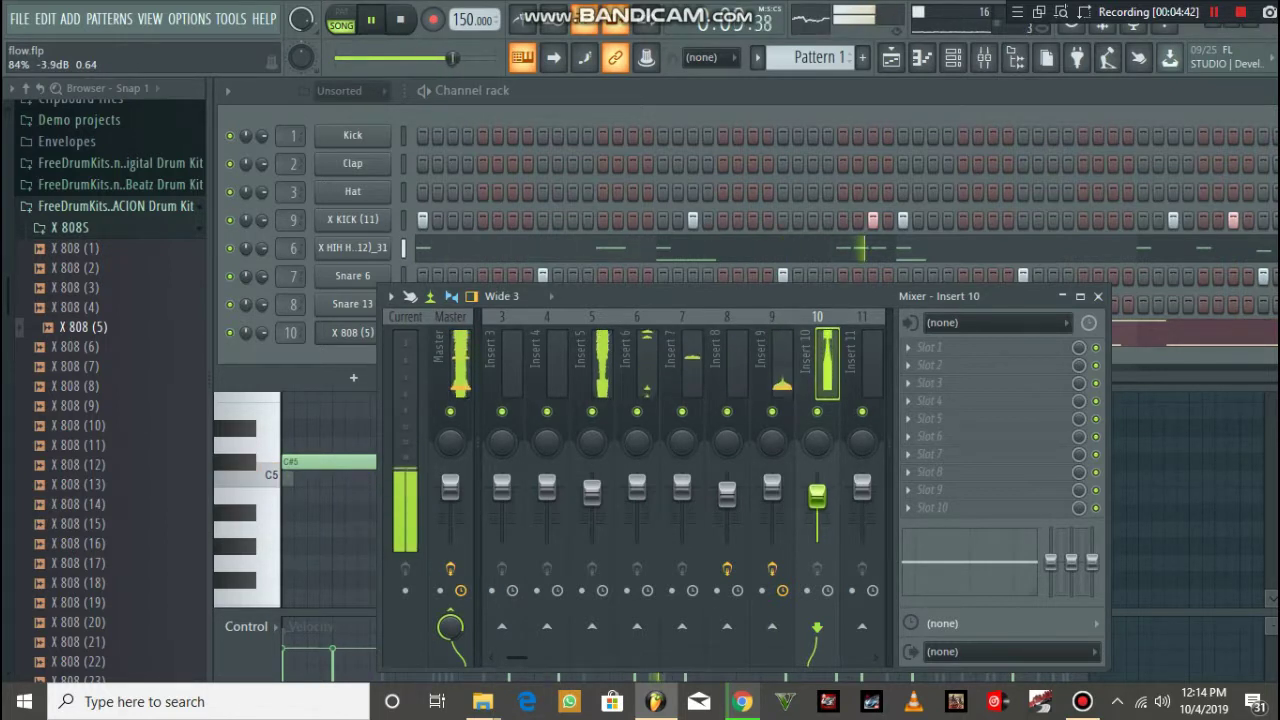
- Bring the channel rack in front of the mixer and save the project
key("F6")
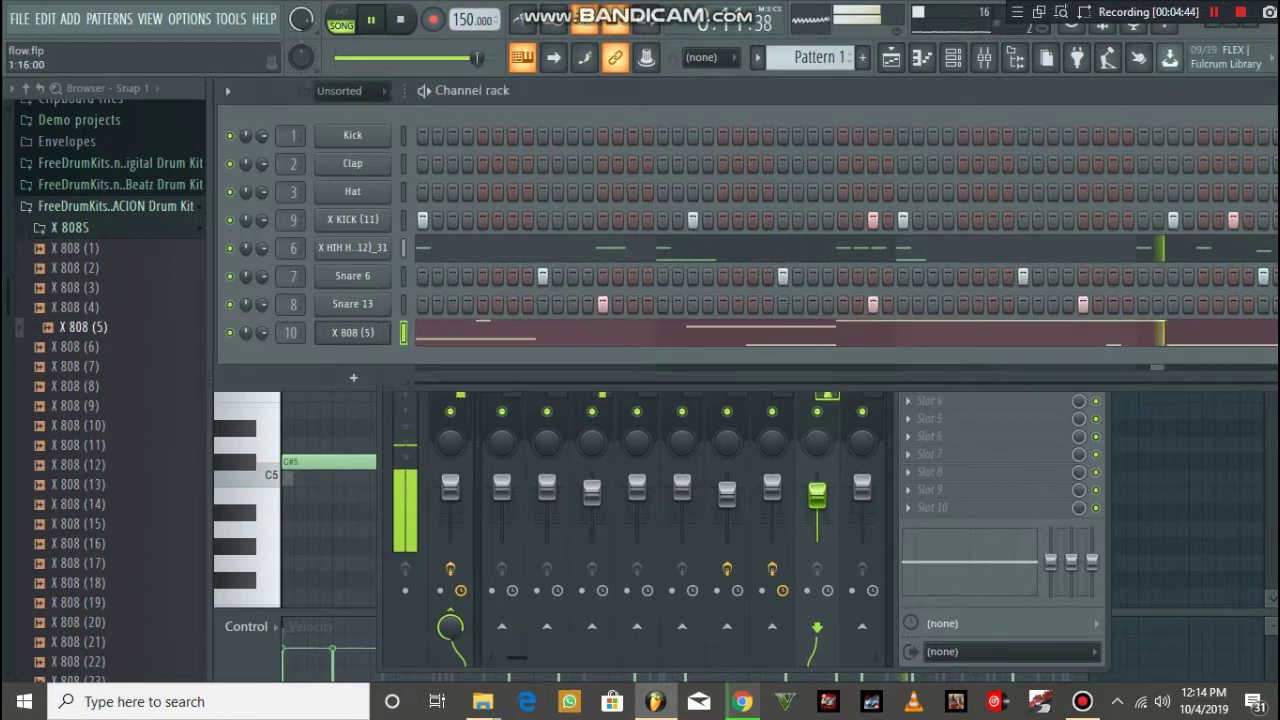
left_click(19, 19)
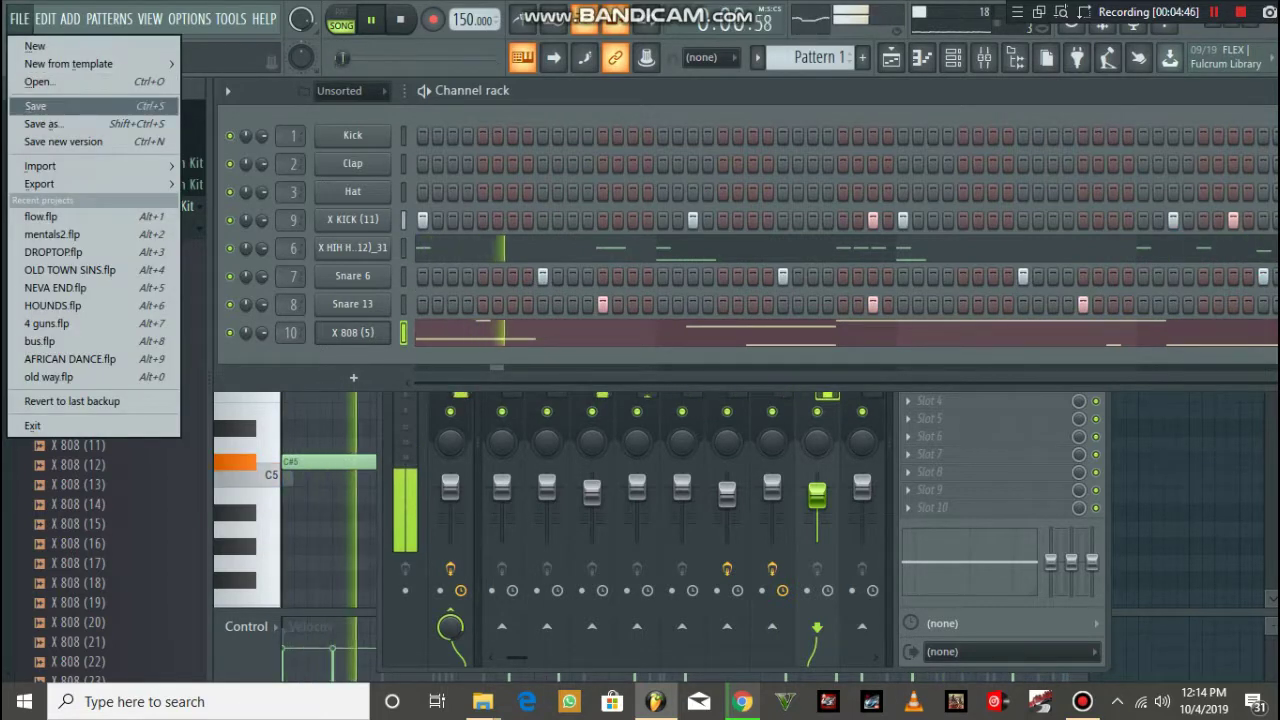
left_click(36, 106)
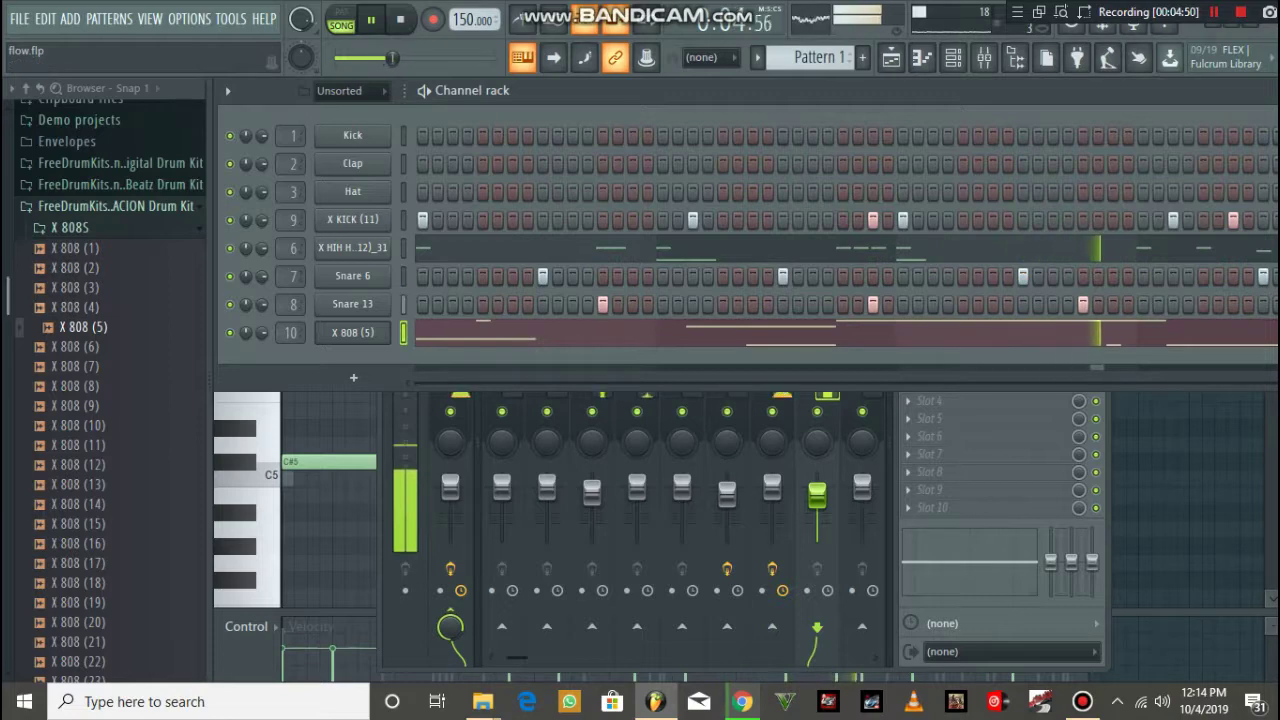
- Add Perc 2 from the Travis Scott Drum Kit's Percs folder as a new channel with a hit on step 3
left_click(70, 228)
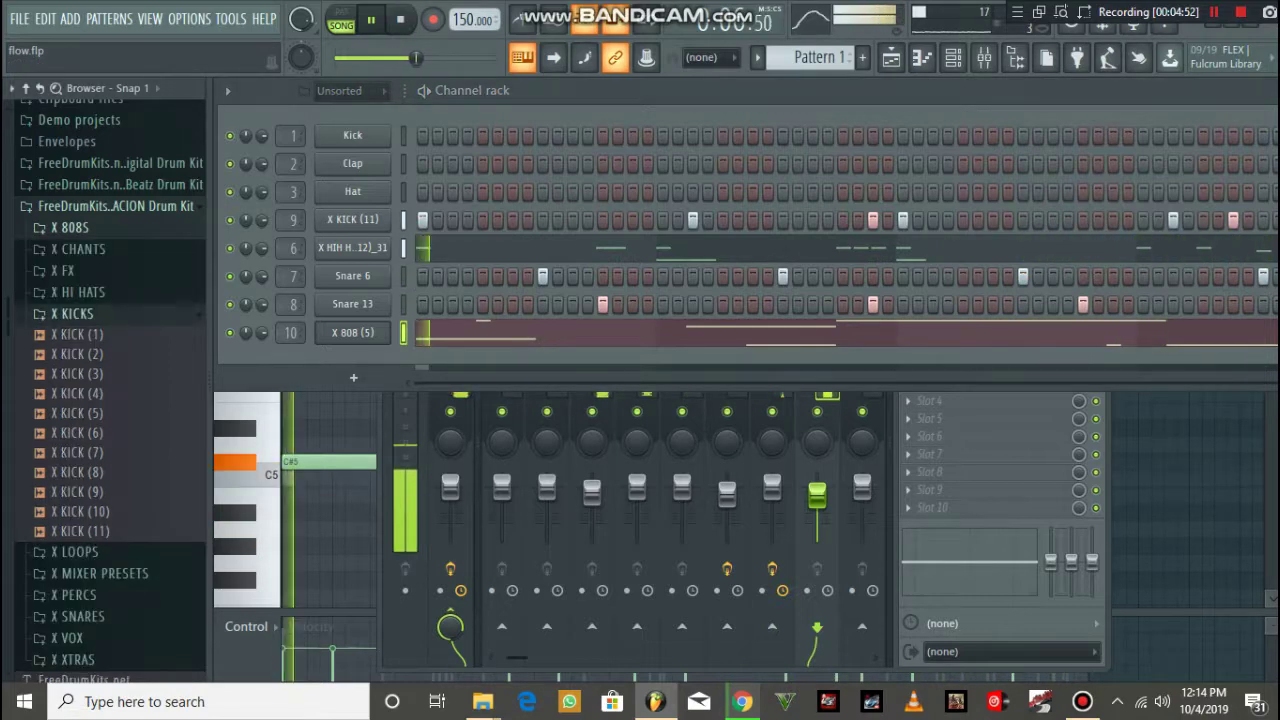
scroll(110, 400, "down", 1)
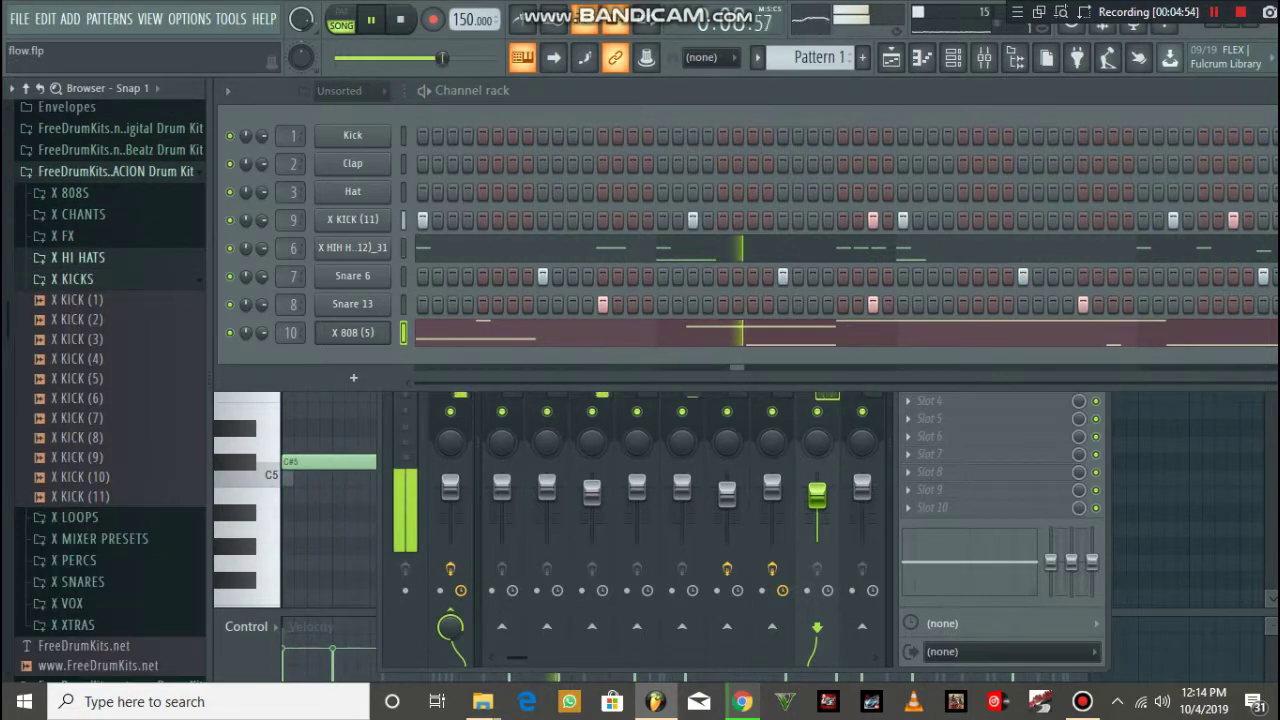
left_click(73, 279)
scroll(100, 290, "down", 14)
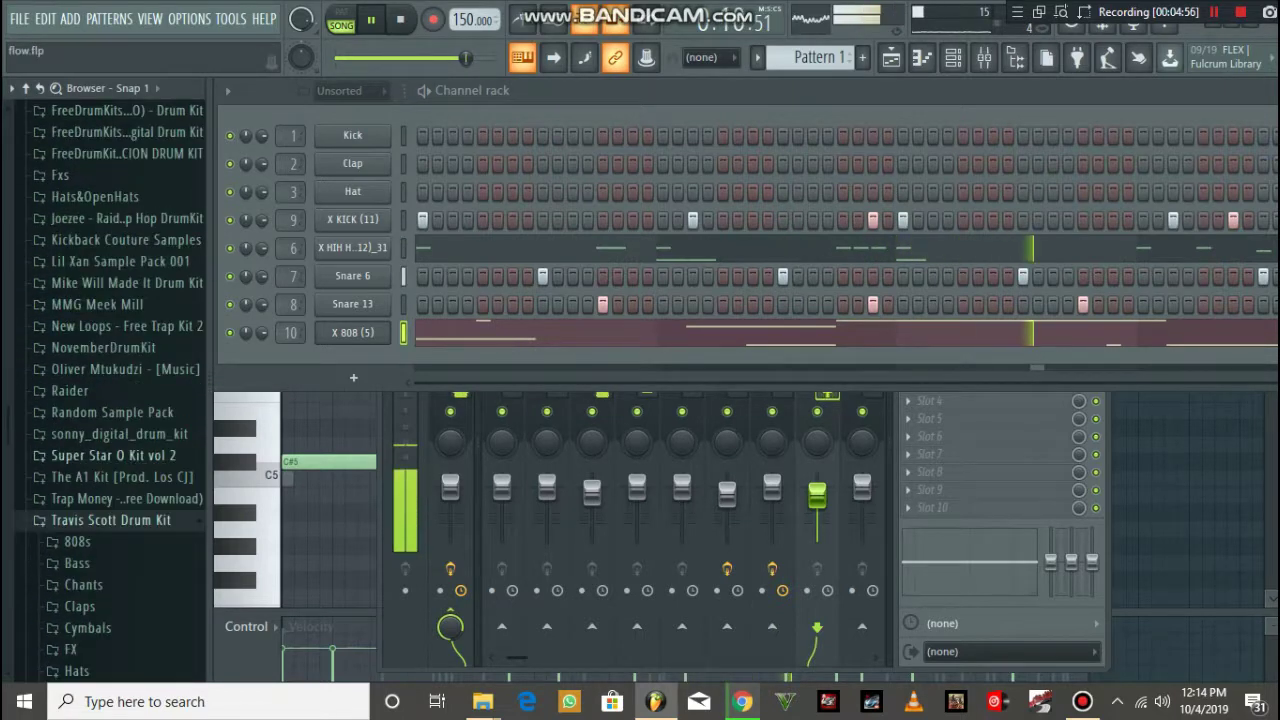
scroll(100, 420, "down", 4)
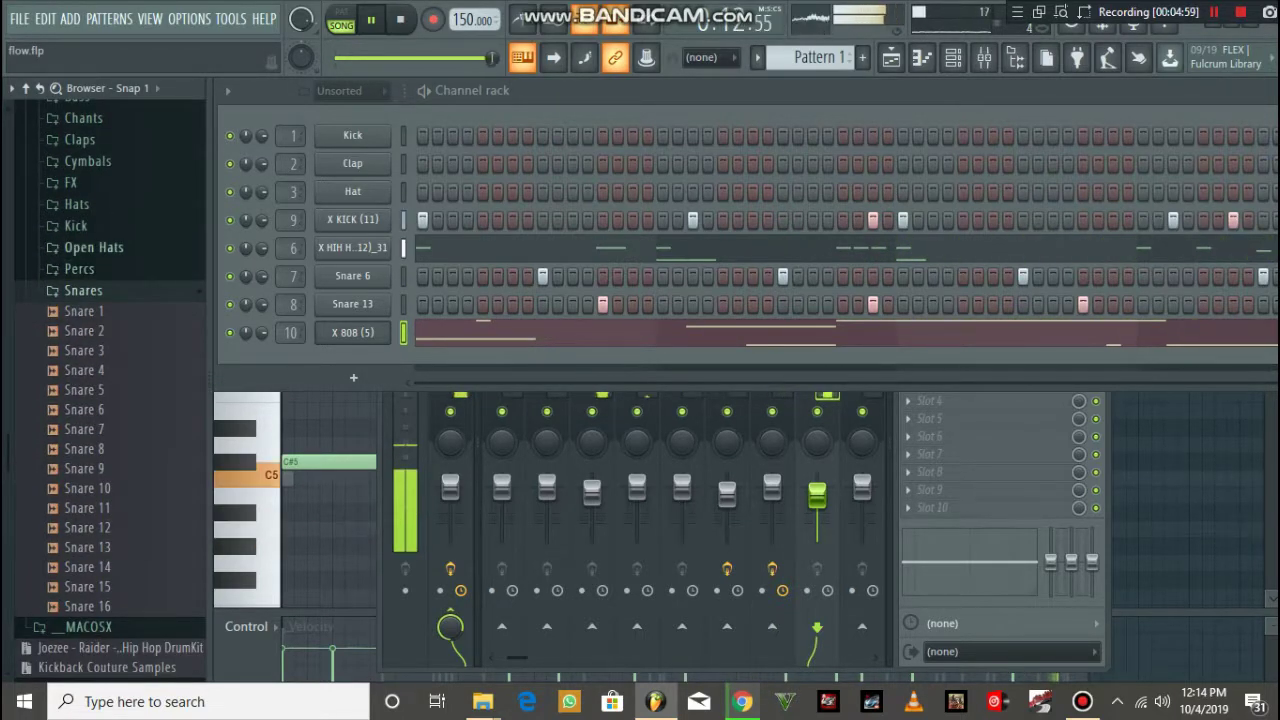
left_click(80, 269)
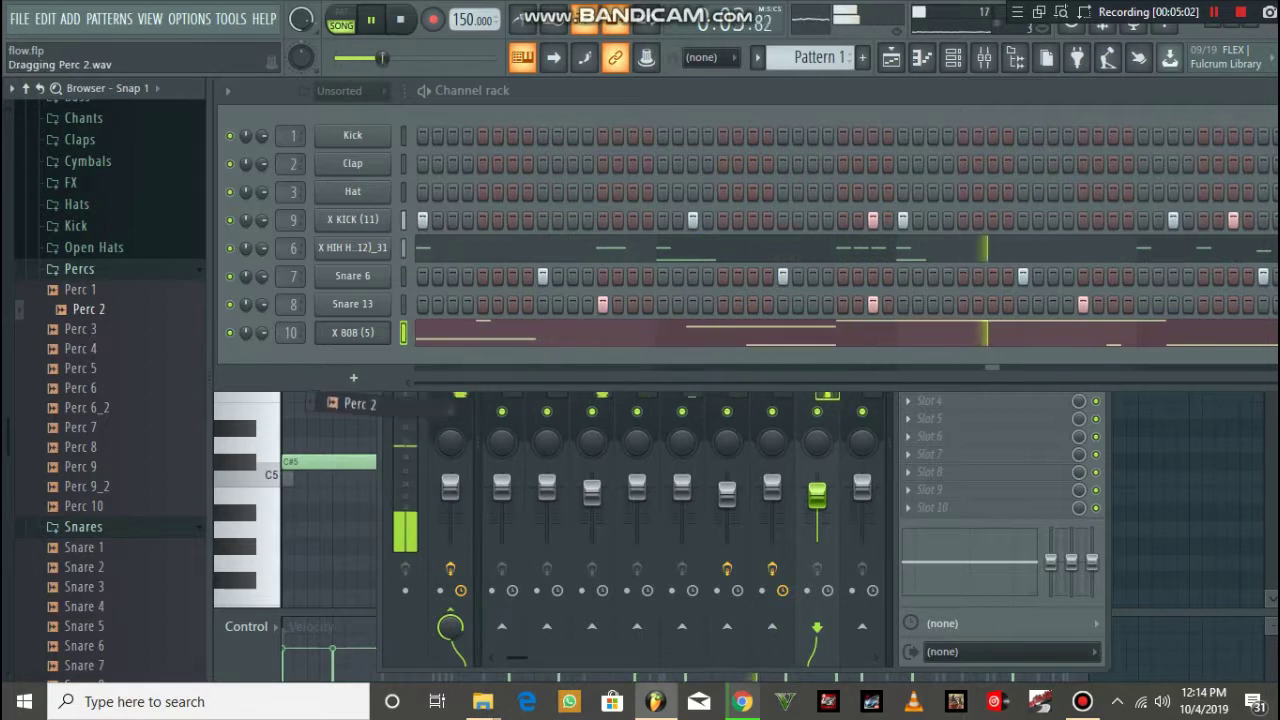
left_click_drag(353, 377, 353, 378)
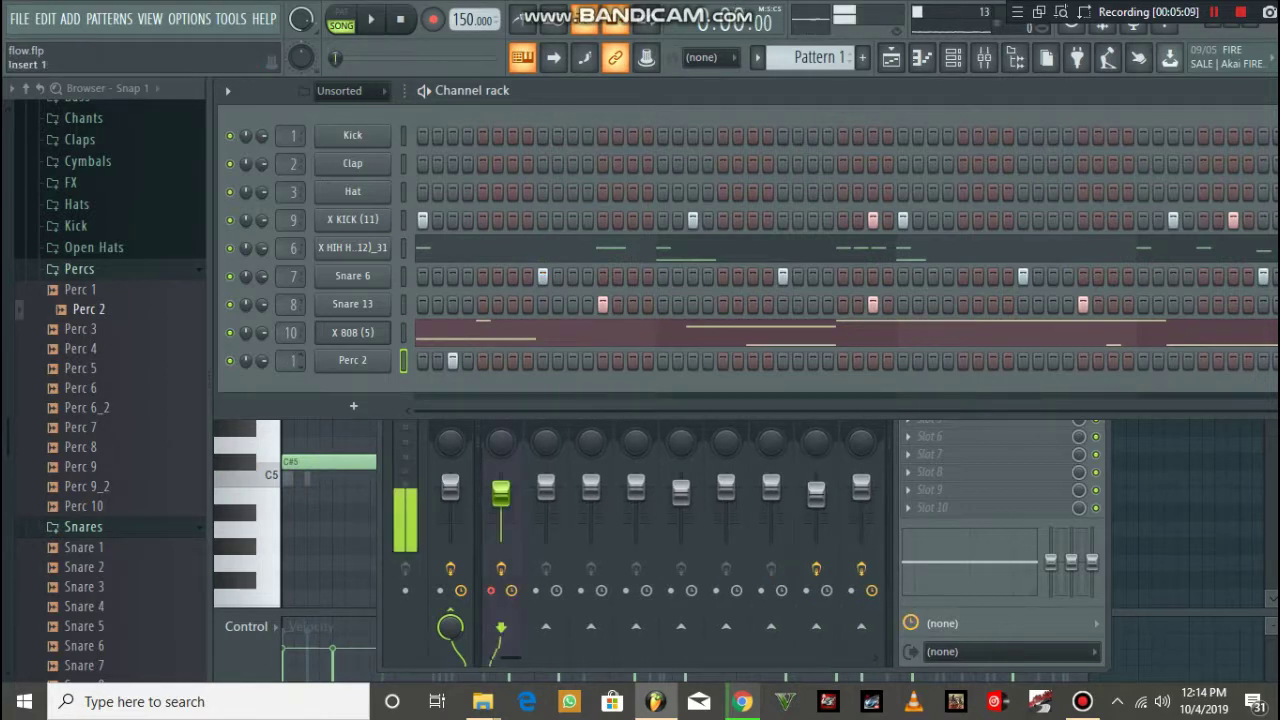
- Route the Perc 2 channel to mixer Insert 11 and save the project
left_click_drag(292, 361, 292, 345)
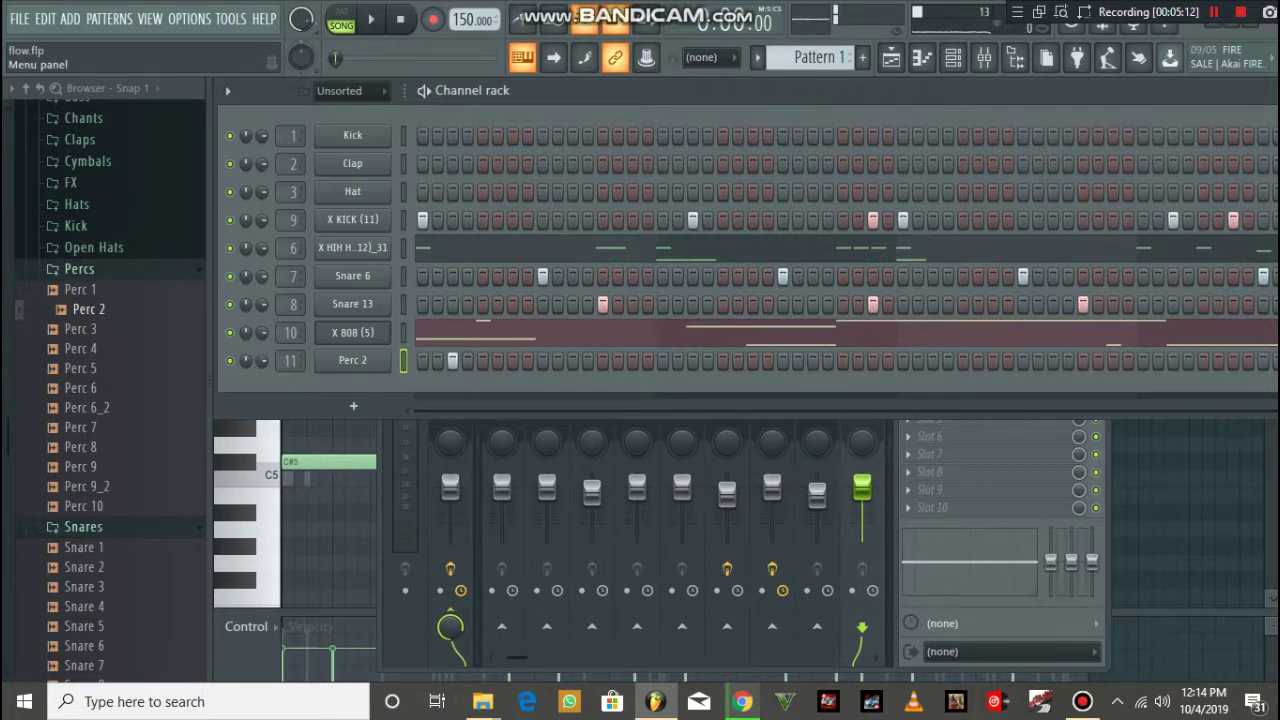
left_click(19, 18)
left_click(36, 105)
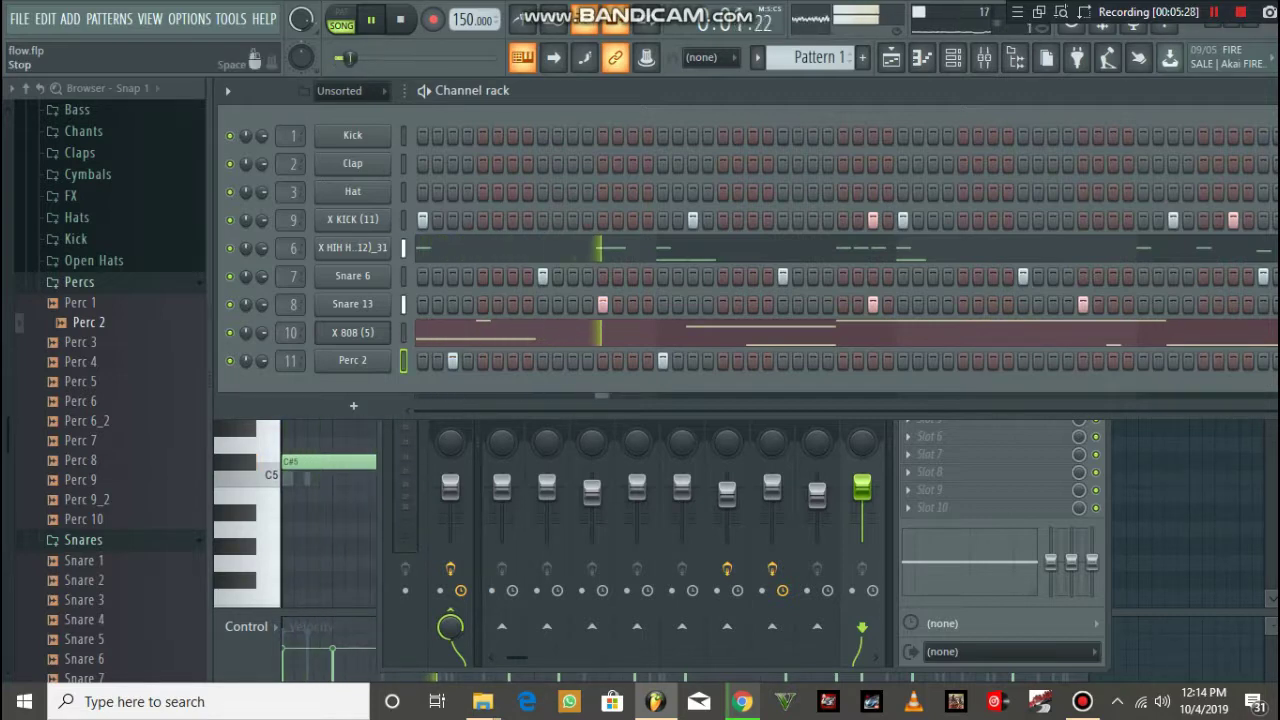
- Open Perc 2 in the piano roll and add a two-step C5 note on step 3 of bar 2
right_click(320, 352)
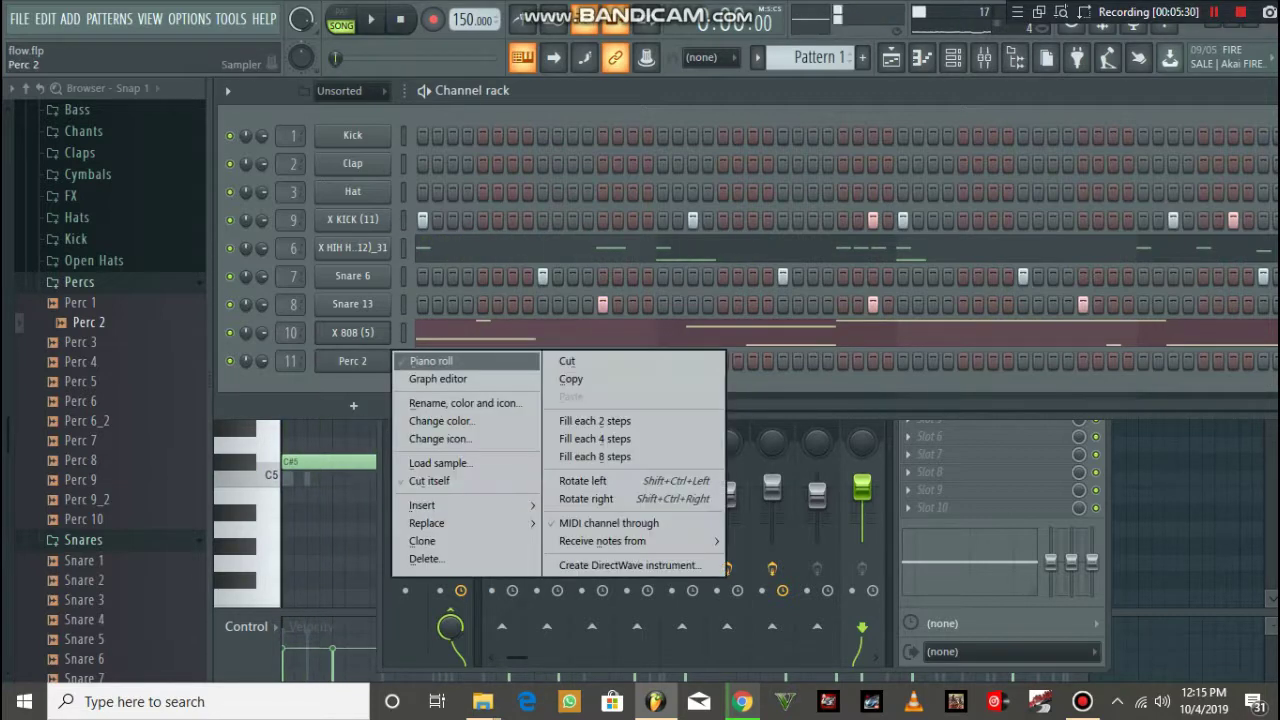
left_click(360, 358)
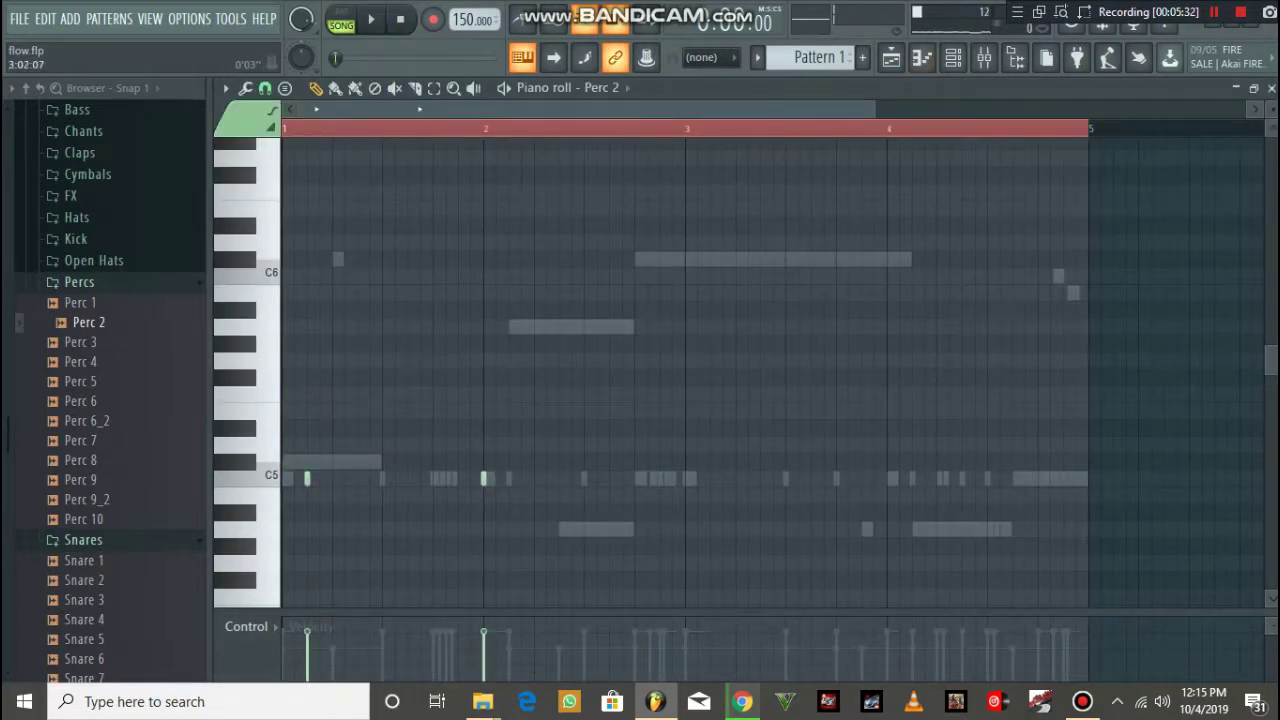
scroll(839, 275, "up", 4)
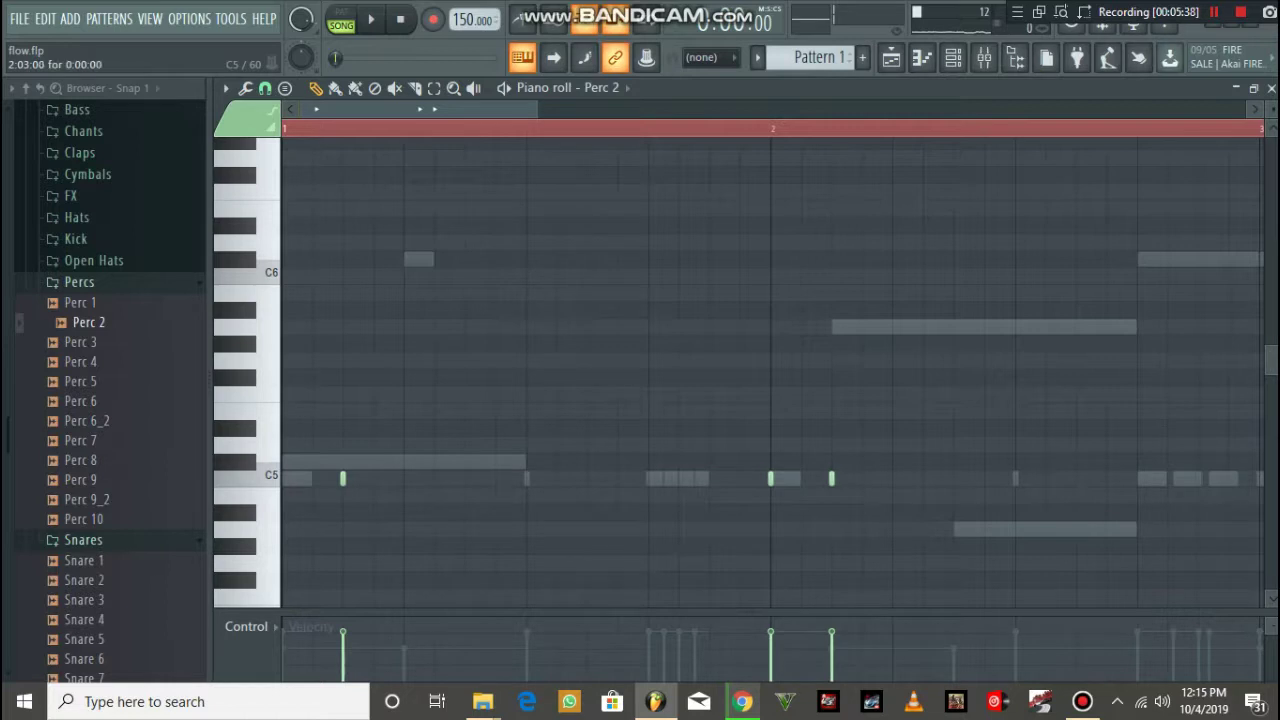
left_click(370, 19)
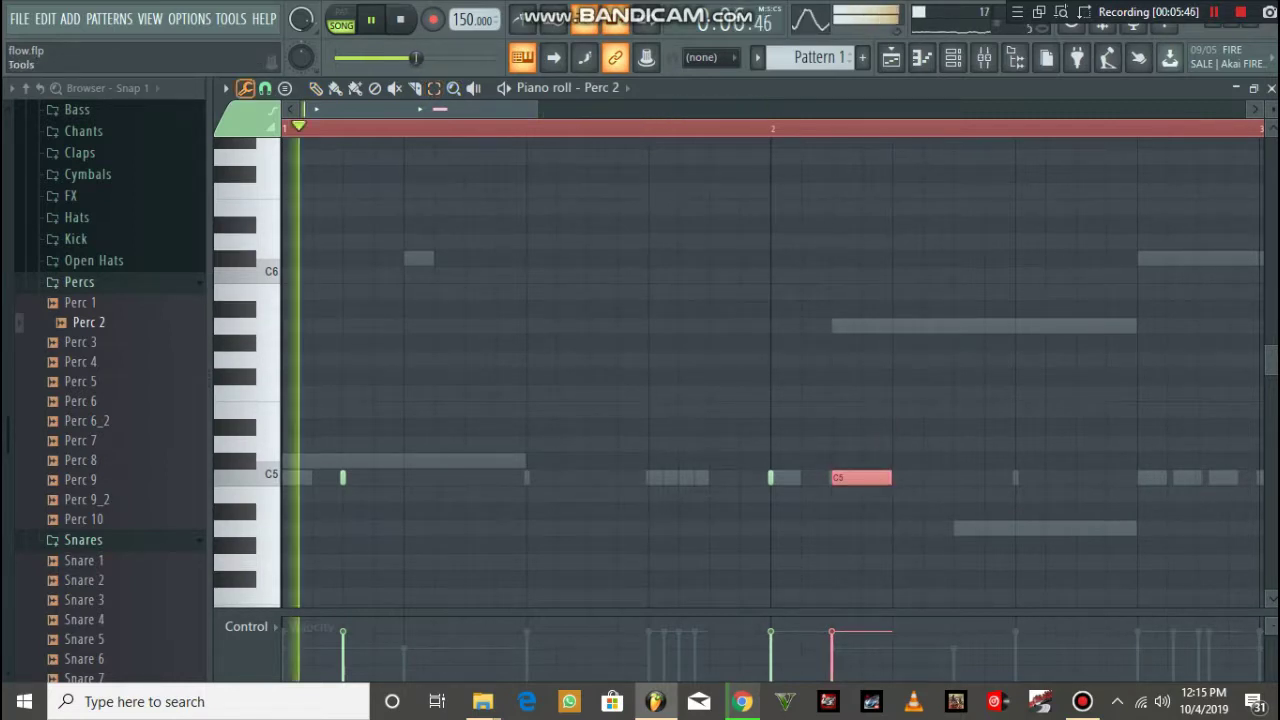
left_click(245, 88)
left_click(340, 252)
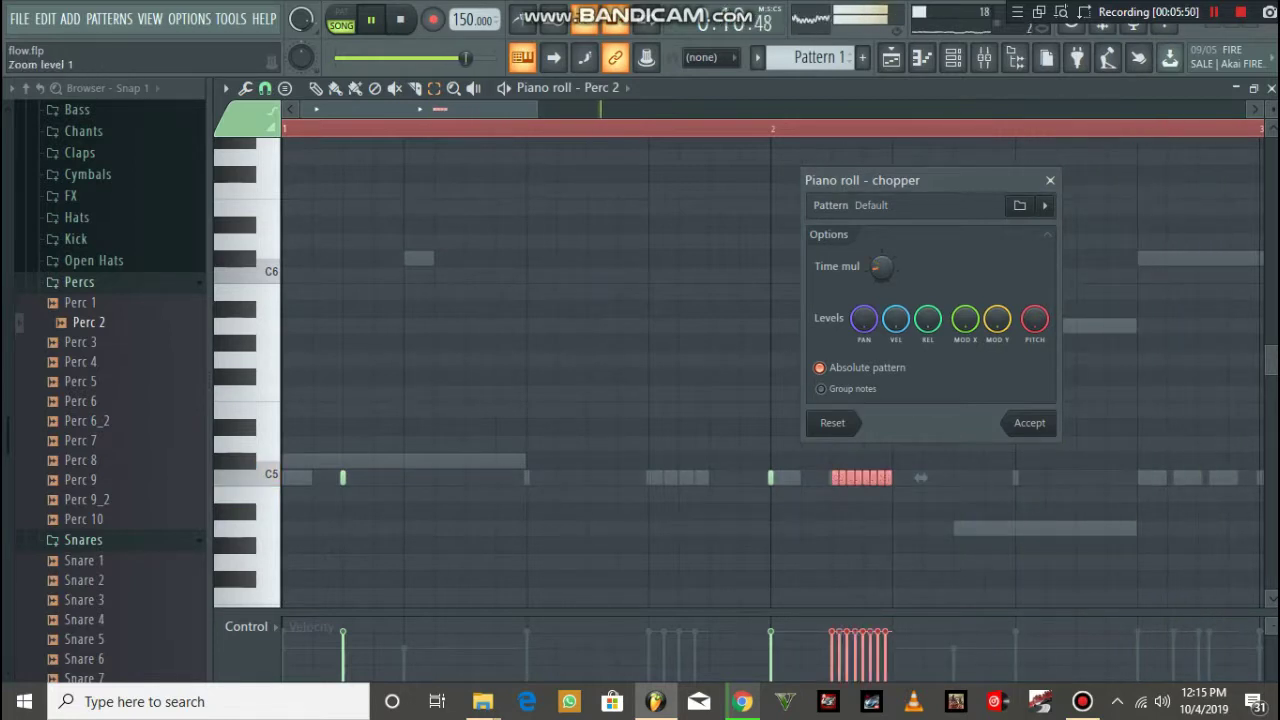
key("space")
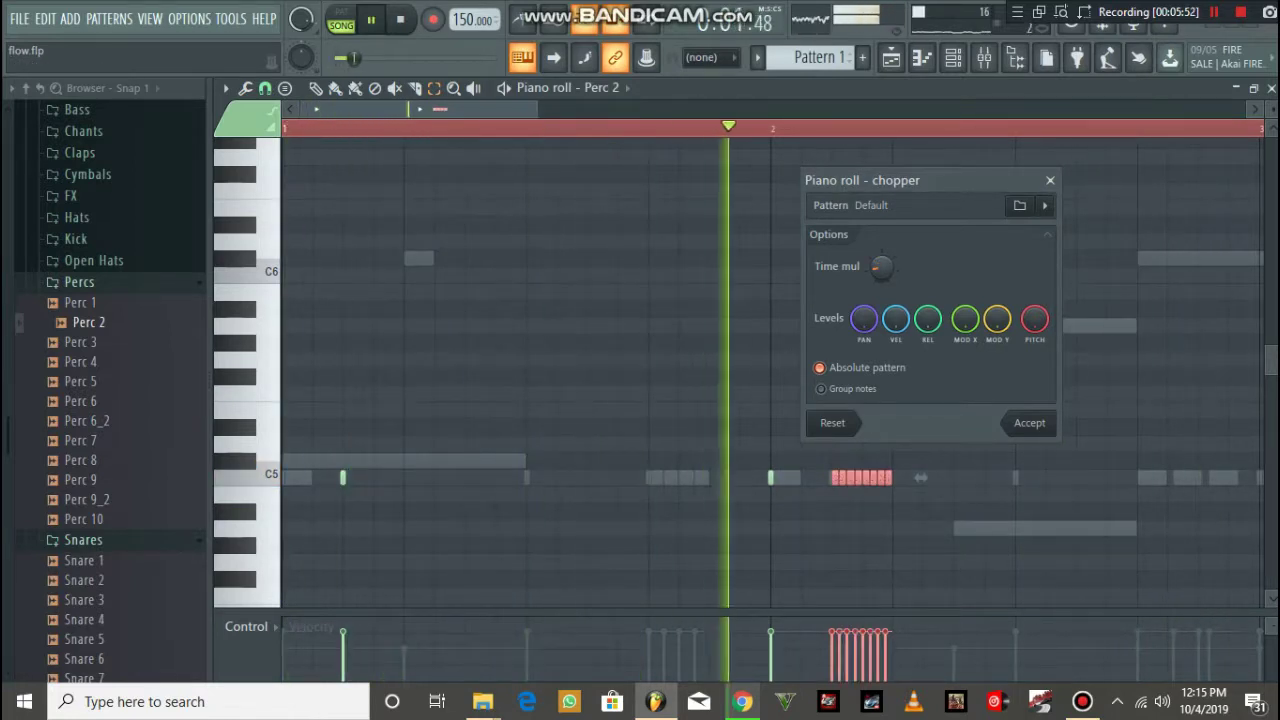
key("space")
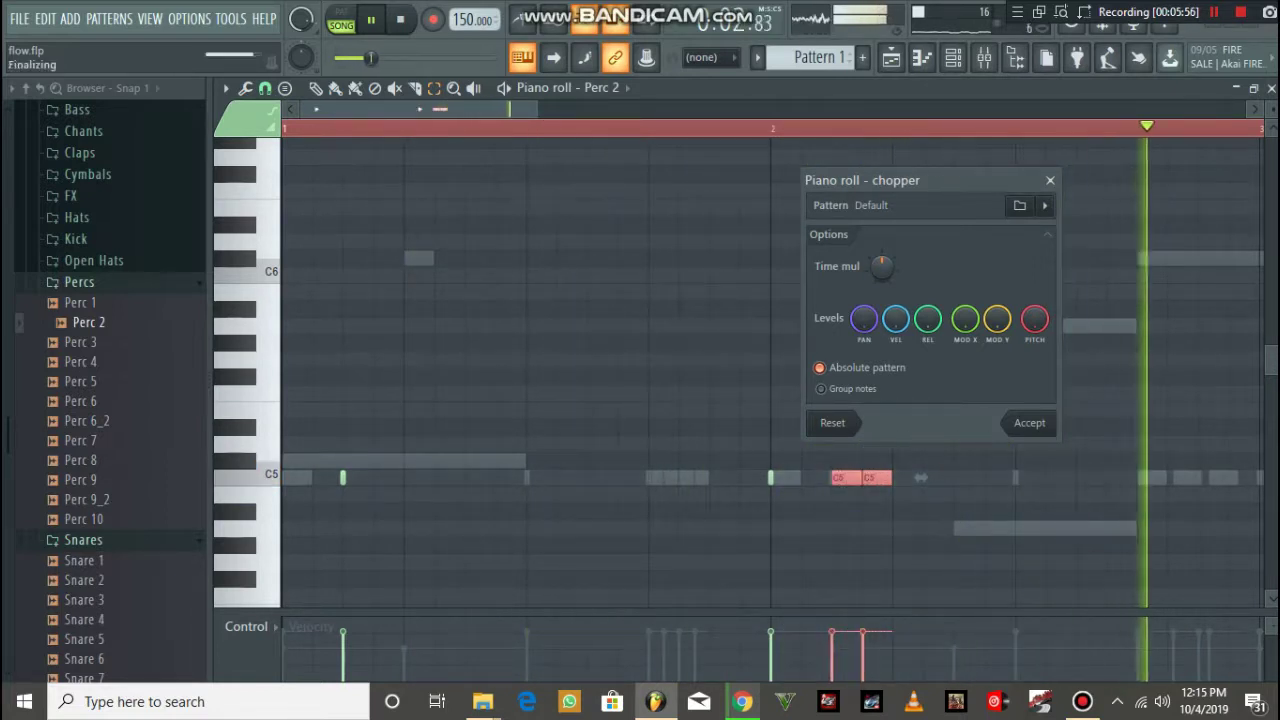
left_click_drag(882, 266, 882, 244)
key("Escape")
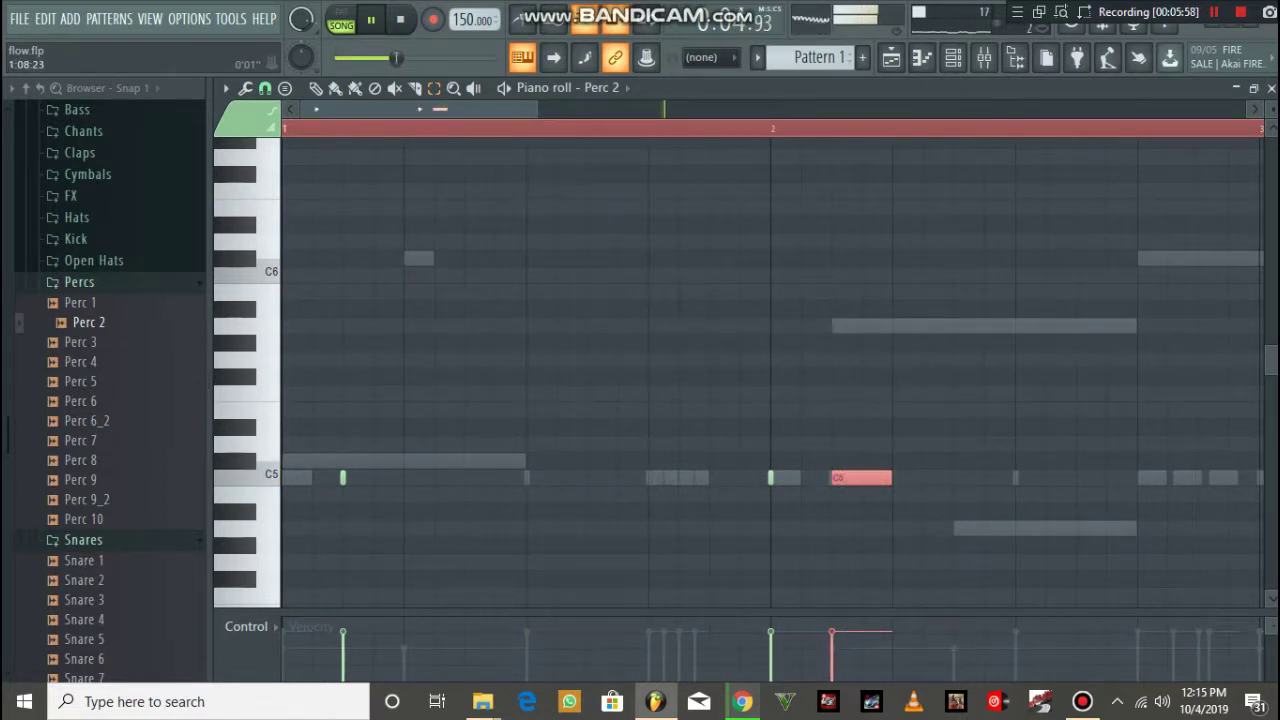
- Add two-step C5 Perc 2 notes on step 7 of bar 3 and steps 11 and 15 of bar 4, and save the project
left_click_drag(537, 109, 740, 109)
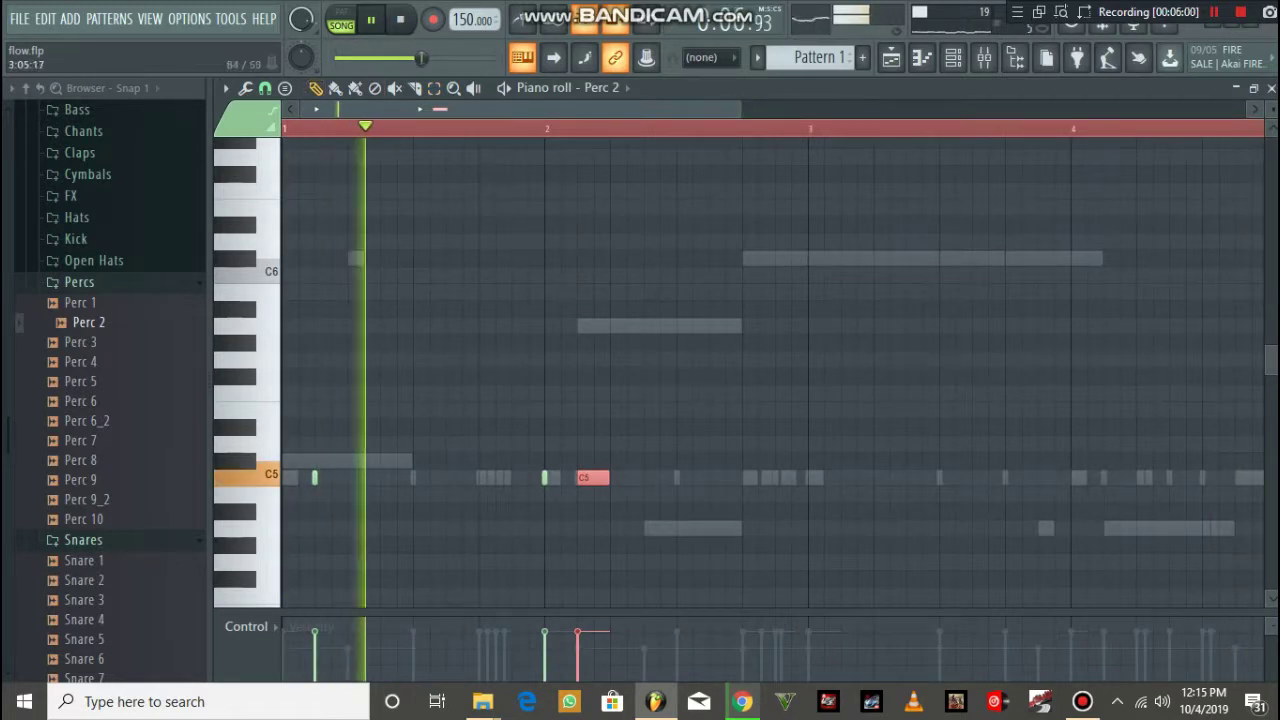
left_click(849, 478)
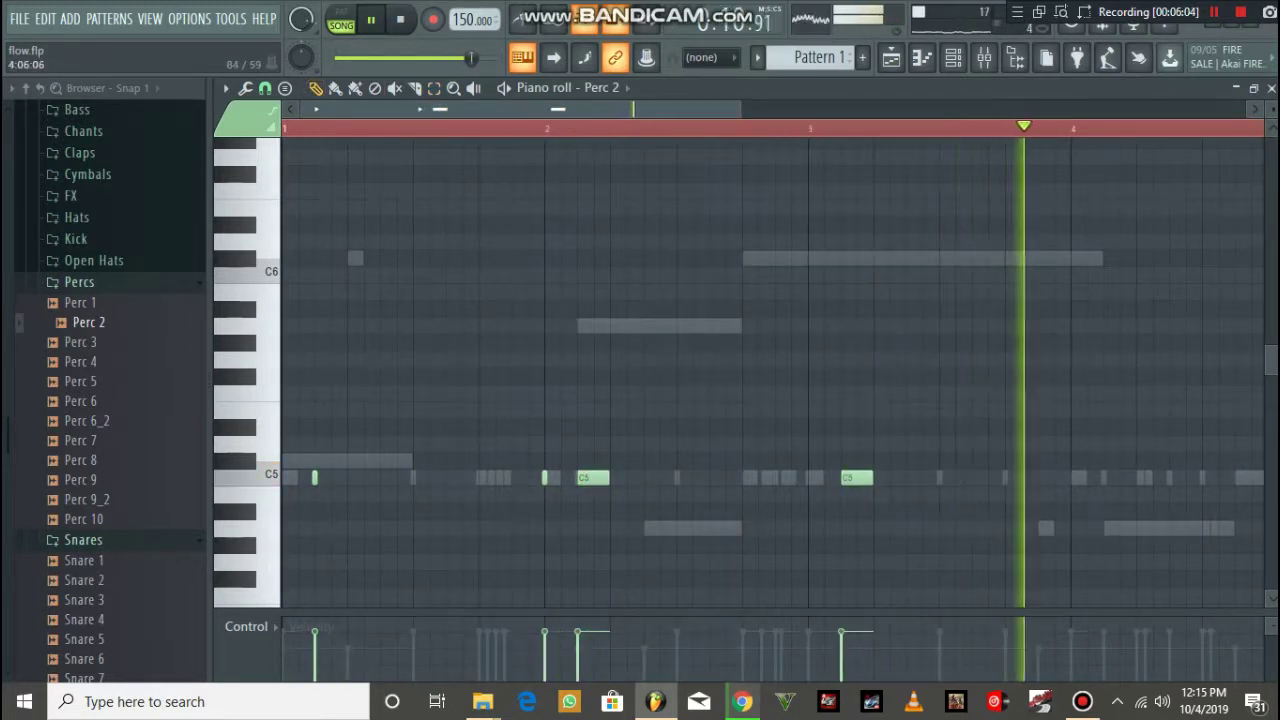
left_click_drag(857, 477, 922, 477)
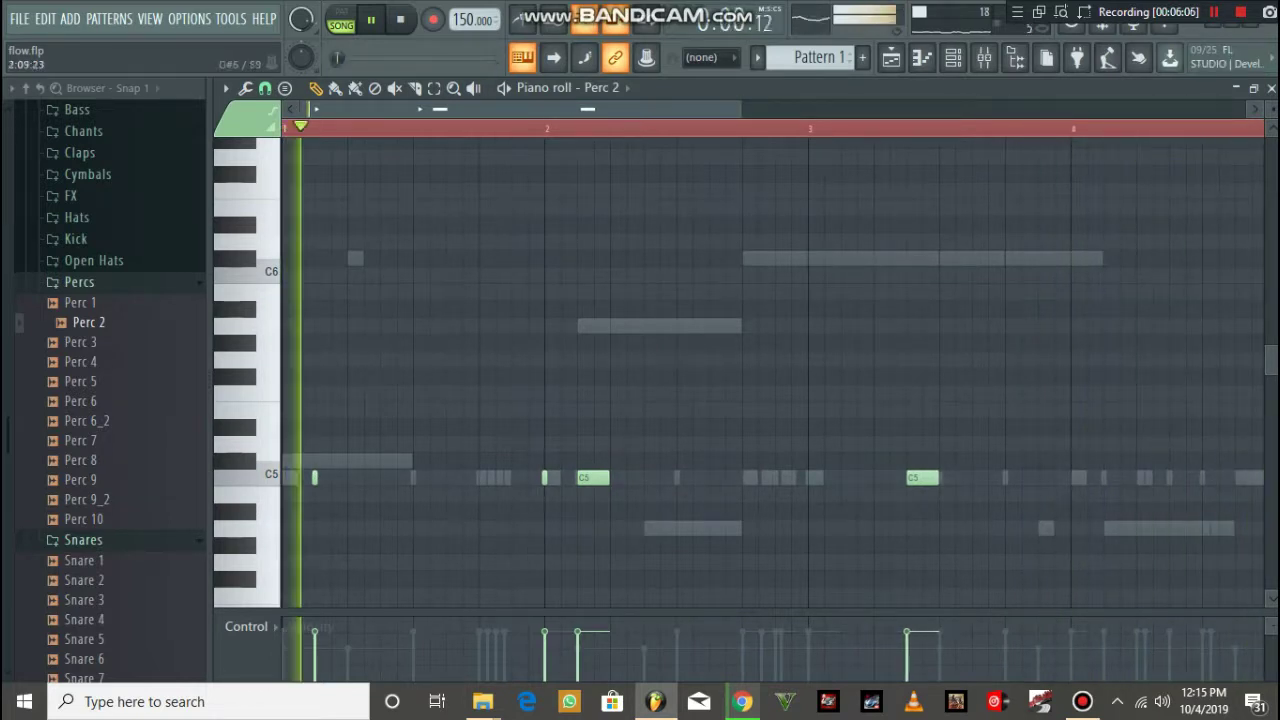
left_click_drag(741, 109, 801, 109)
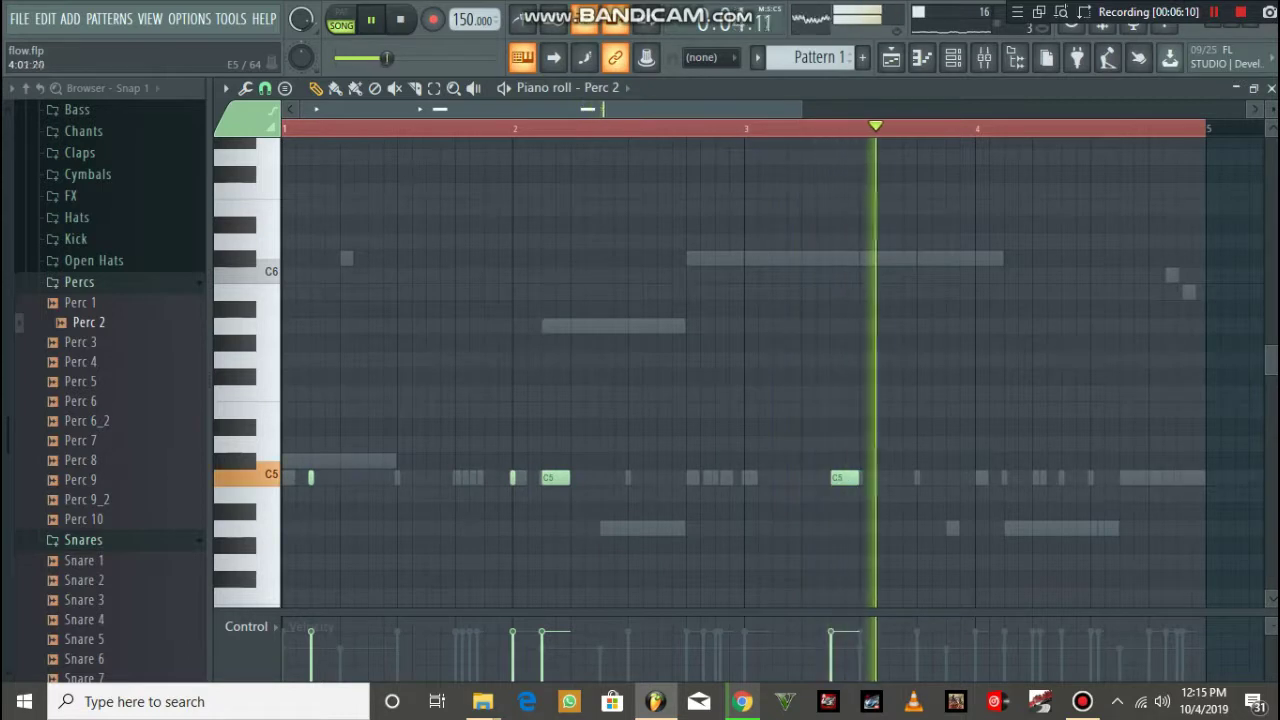
left_click(1130, 478)
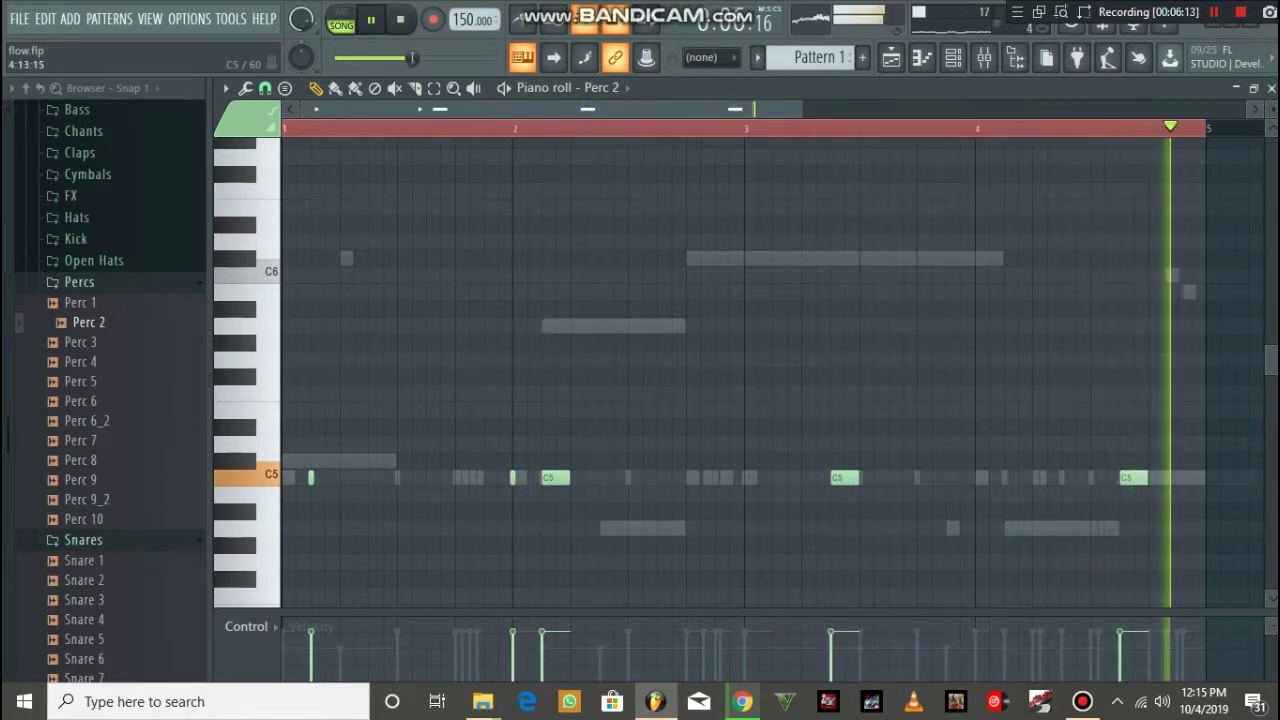
left_click(1176, 478)
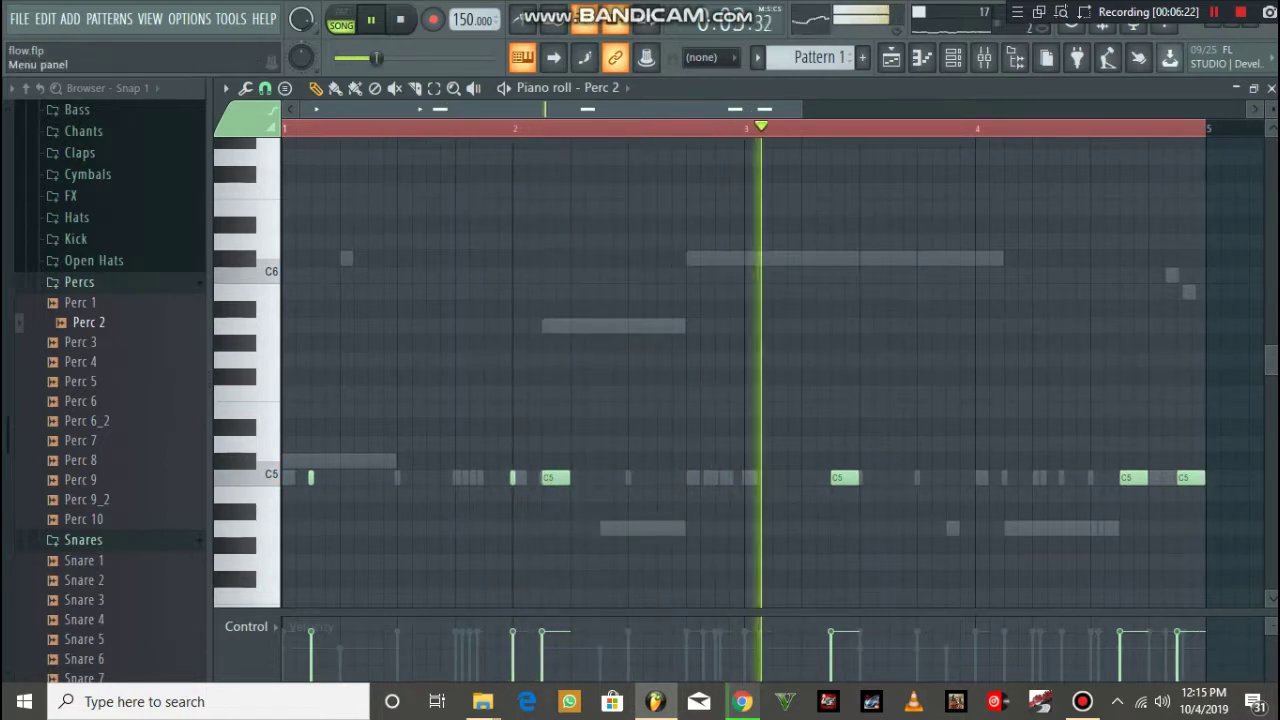
left_click(19, 19)
left_click(40, 106)
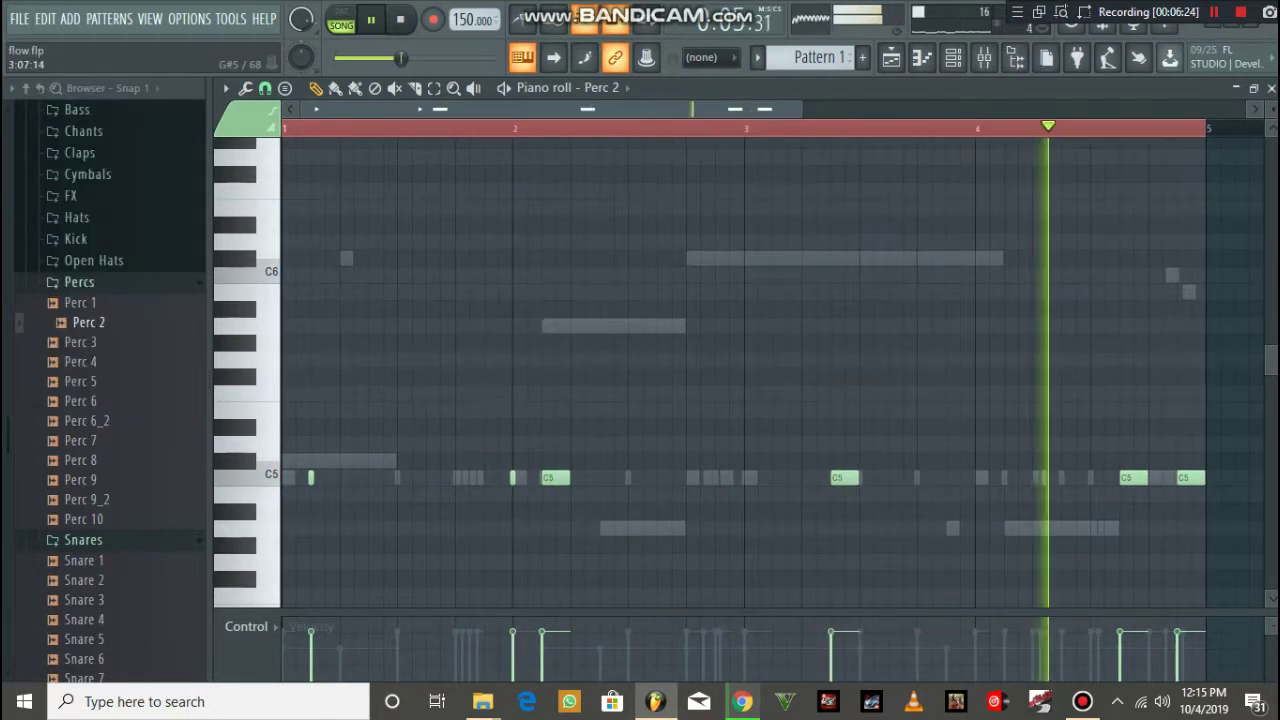
- Set Perc 2's Insert 11 mixer fader to 80% (-4.7 dB) and save the project from the channel rack view
left_click(984, 57)
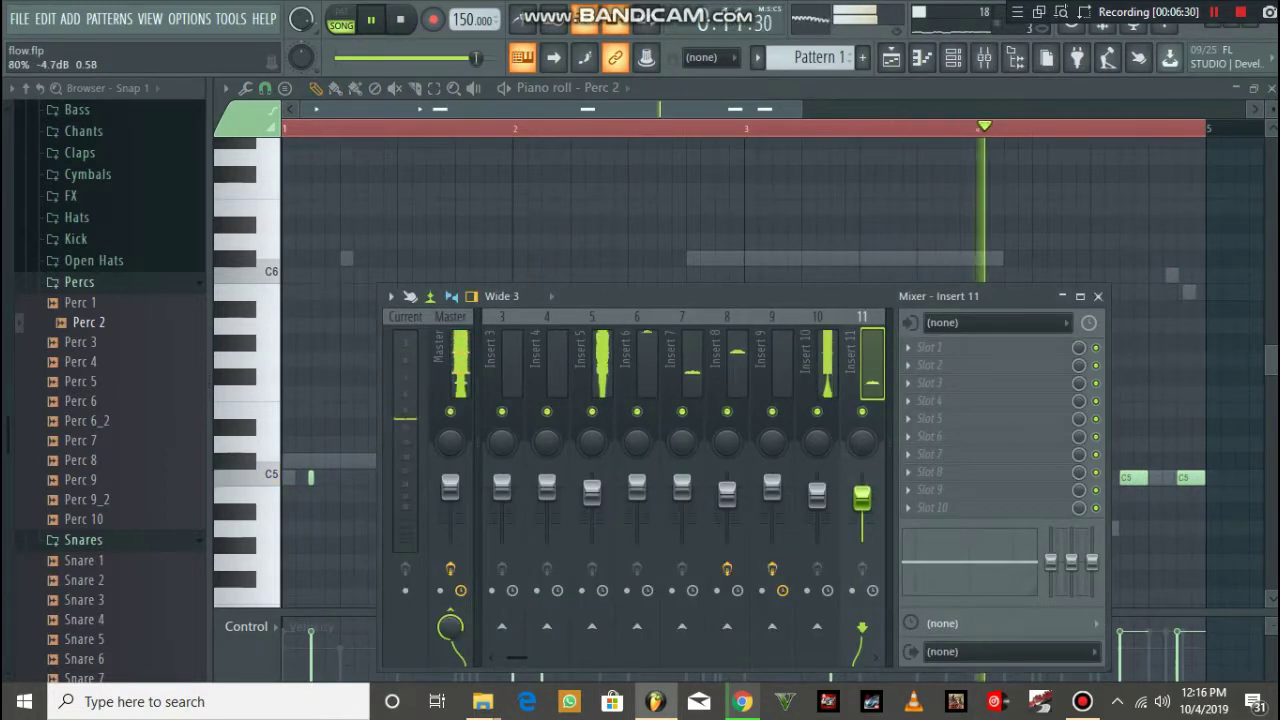
left_click(953, 57)
left_click(19, 19)
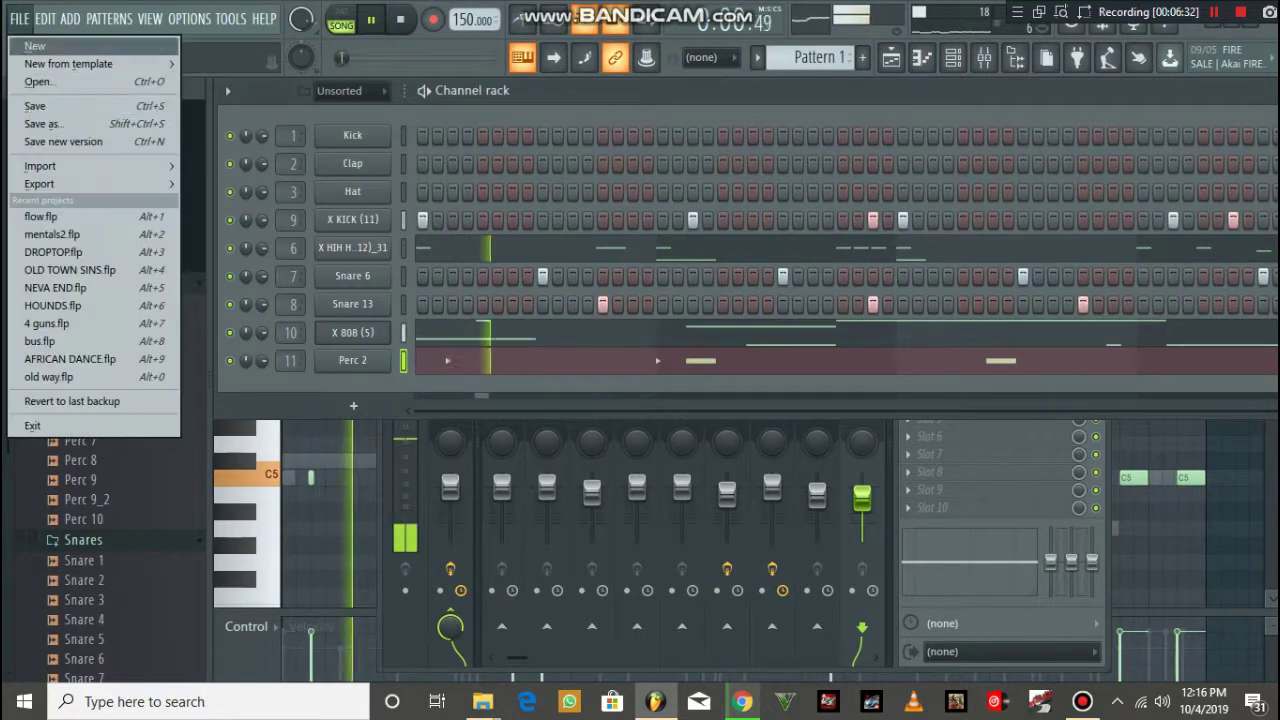
left_click(40, 106)
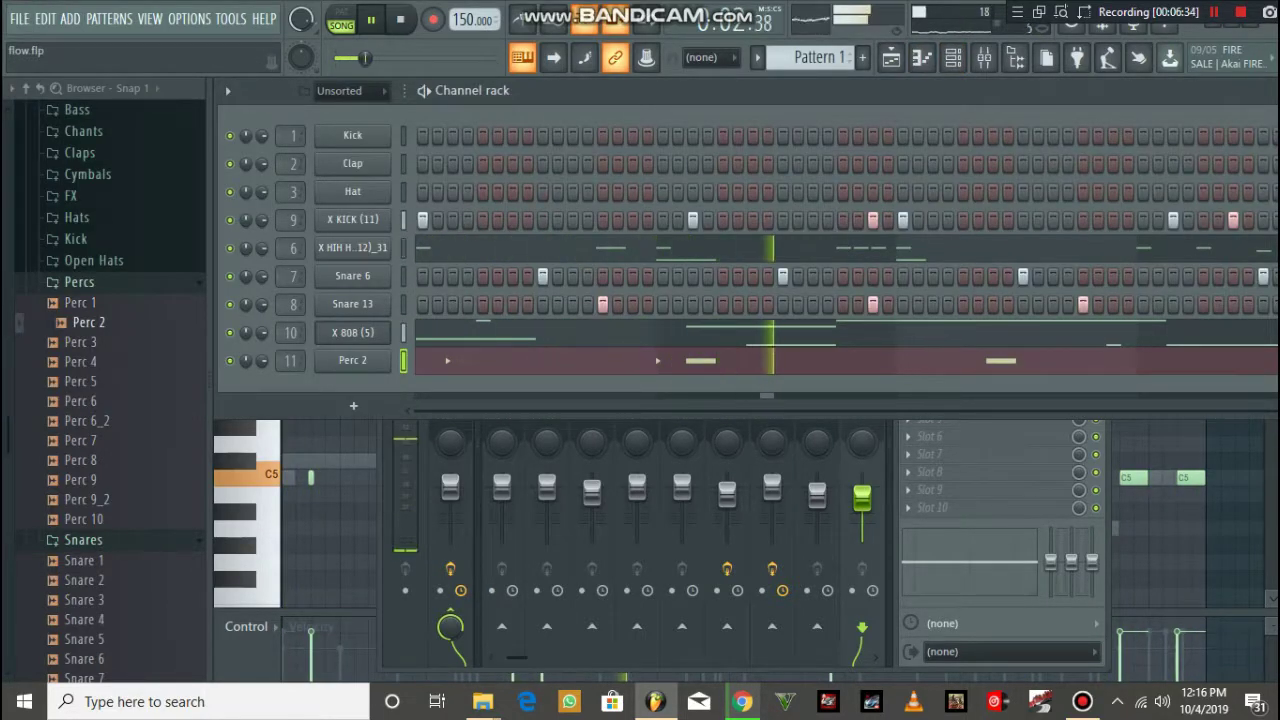
- Add Open Hat 3 from the Open Hats folder as a channel with a hit on step 5, routed to mixer Insert 12
left_click(80, 282)
left_click(94, 261)
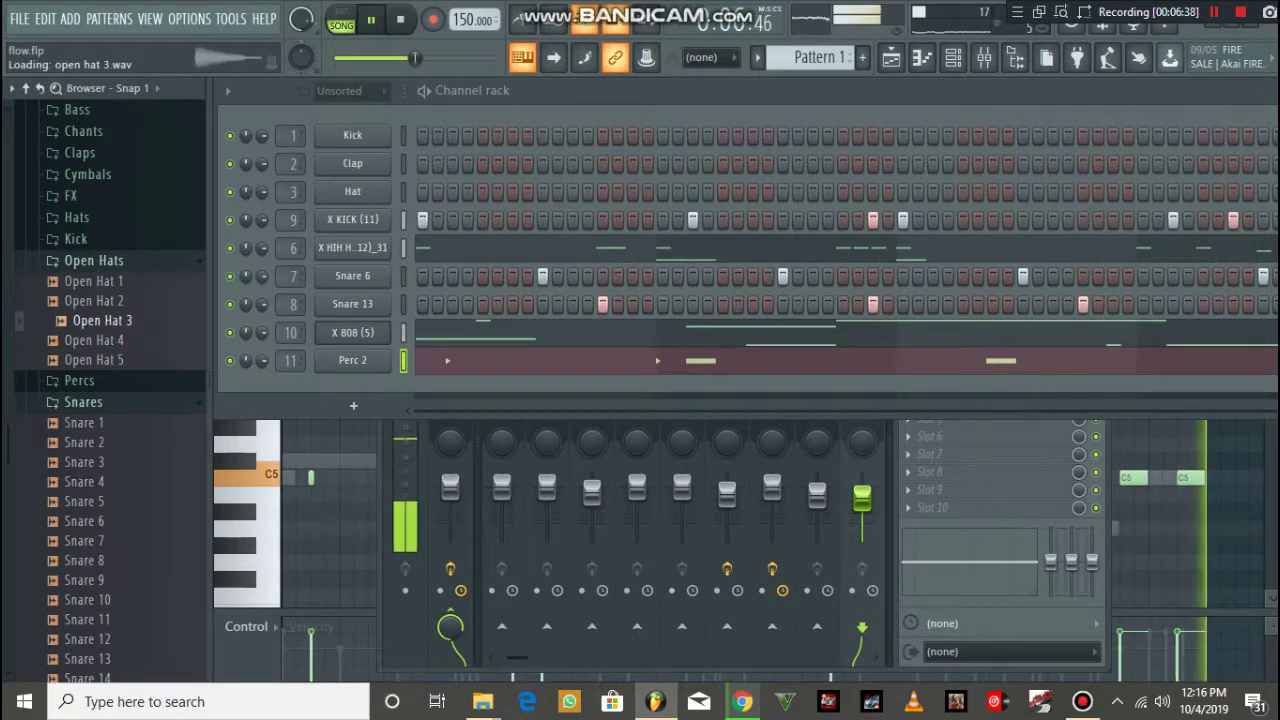
left_click_drag(283, 439, 290, 326)
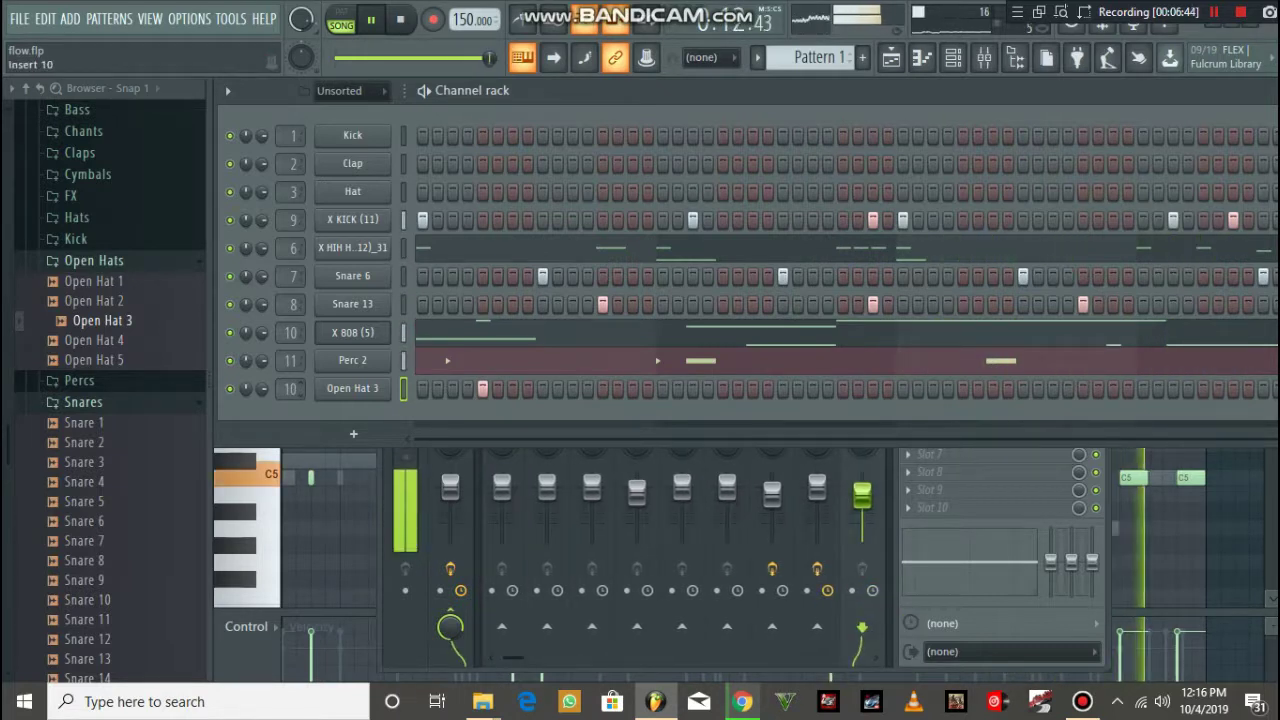
scroll(290, 388, "up", 1)
left_click(290, 388)
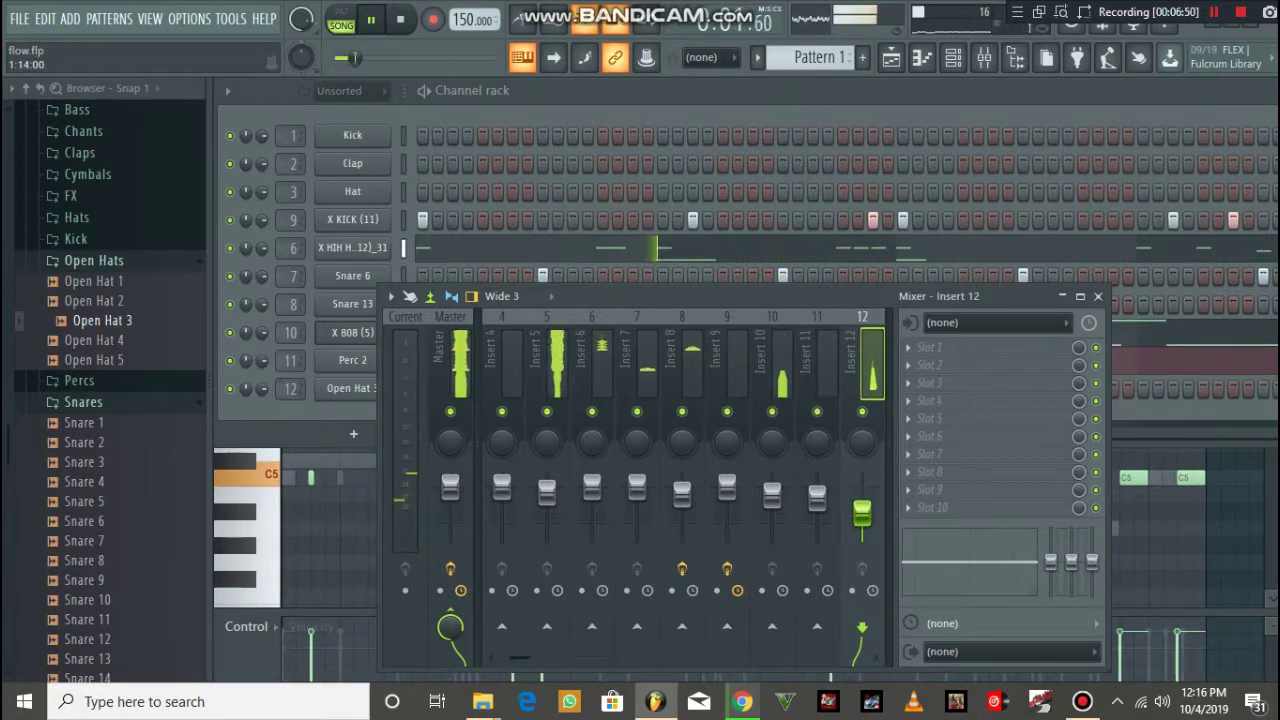
- Move the channel rack until its last steps show and set Open Hat 3's Insert 12 mixer fader to 29% (-20.1 dB)
key("F6")
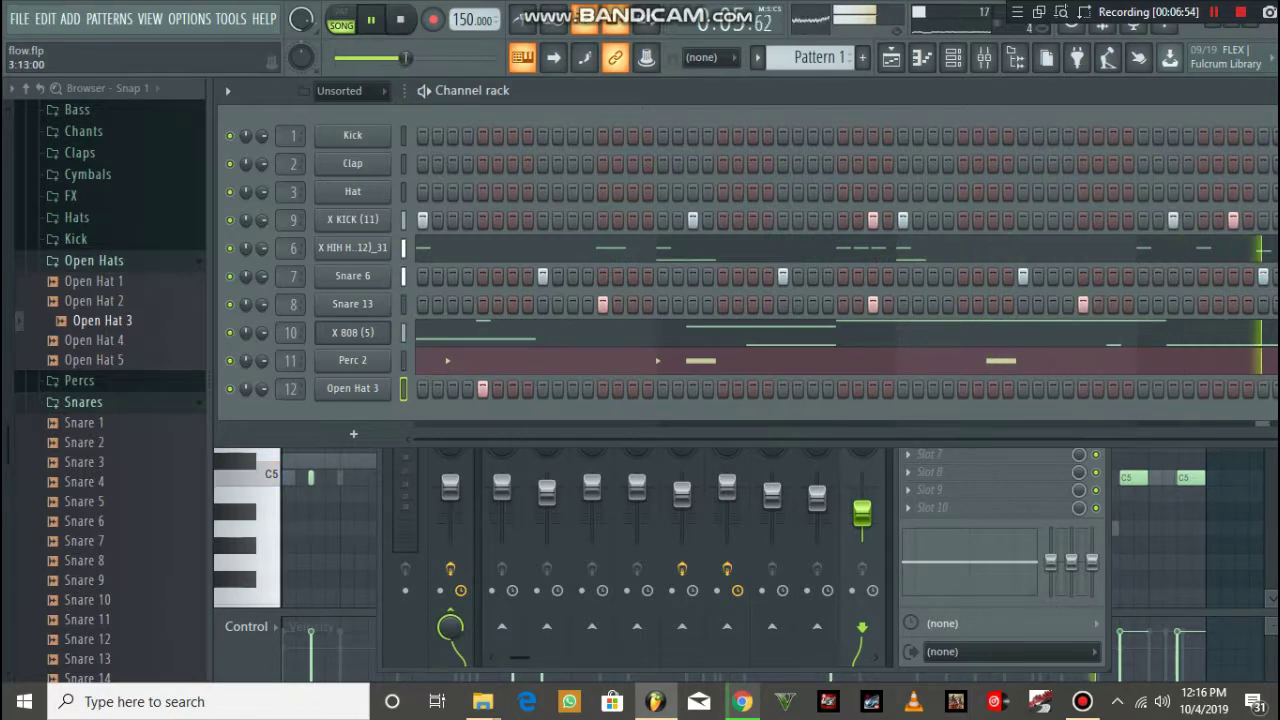
left_click_drag(740, 91, 512, 101)
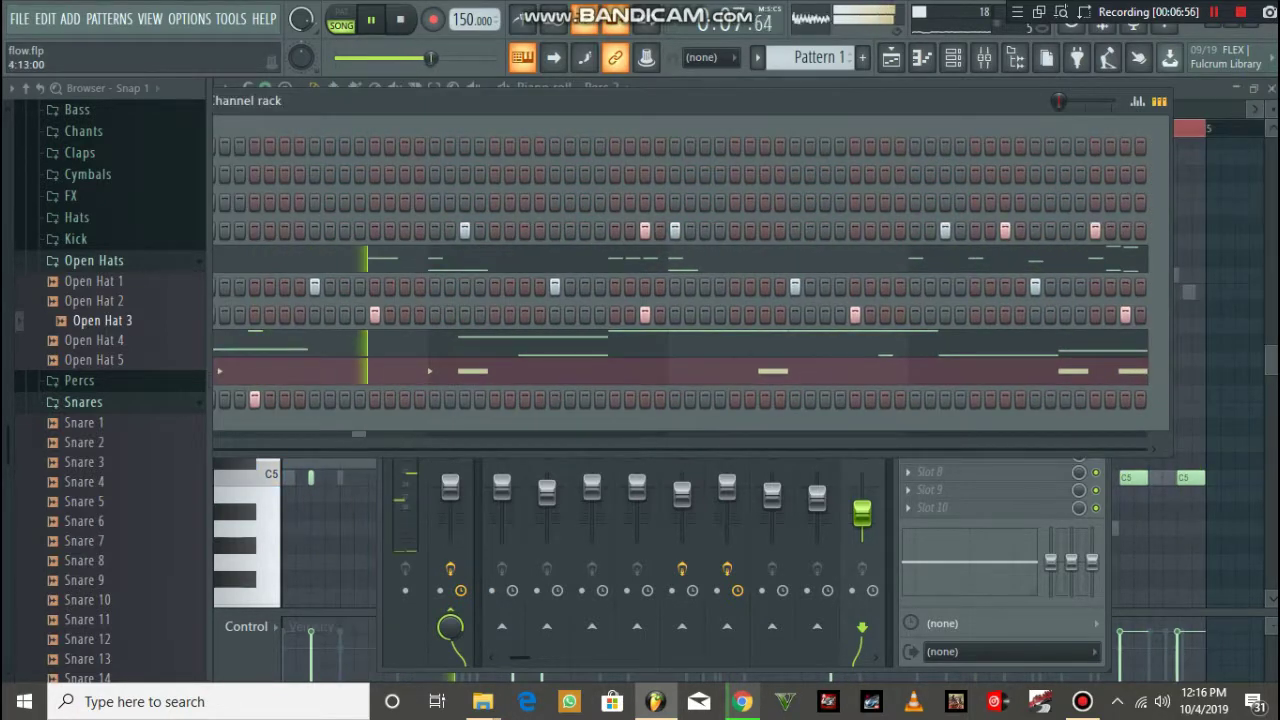
left_click(984, 57)
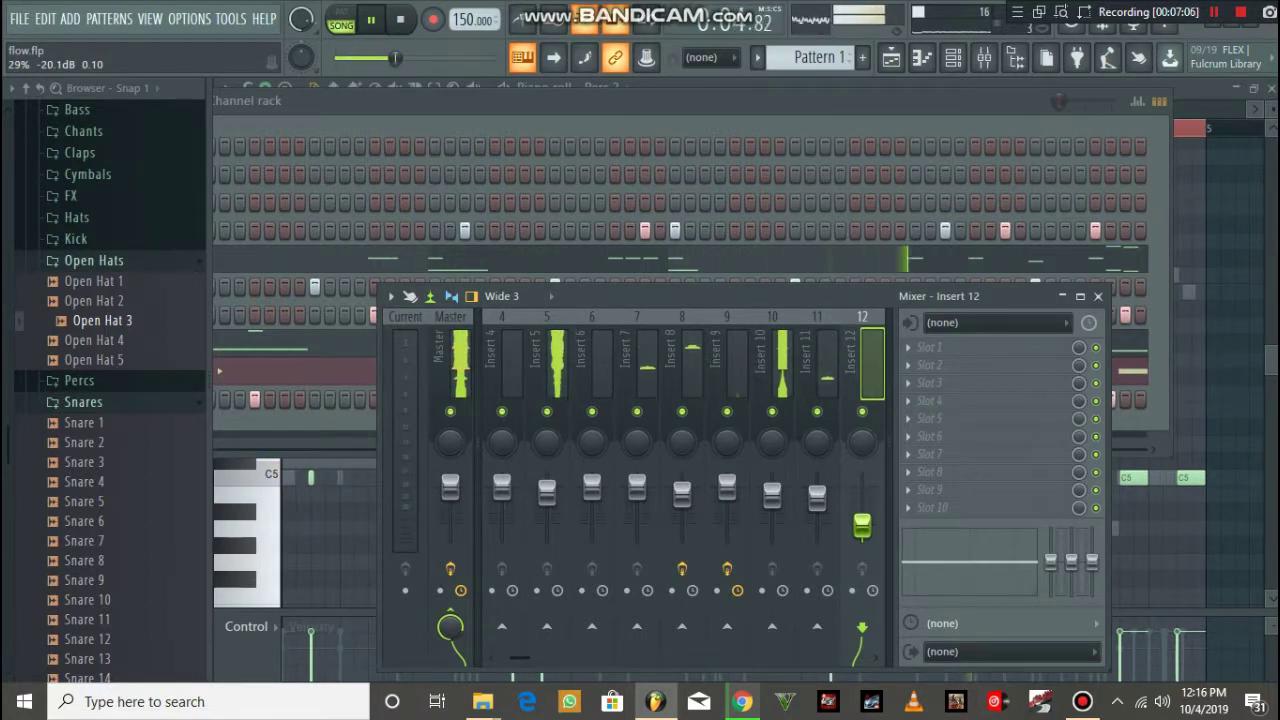
- Shape the velocities of the Open Hat 3 notes on steps 7 to 14 of bar 4 into a dip, and return to the channel rack
key("F6")
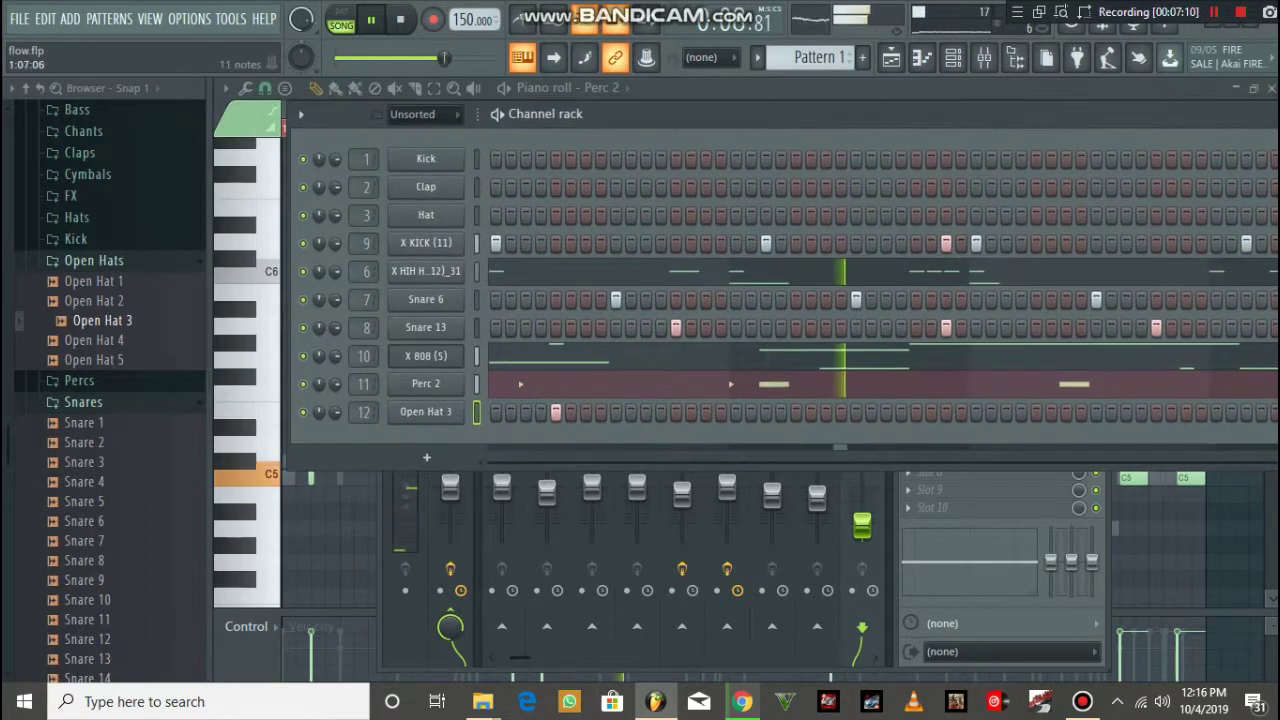
right_click(460, 410)
left_click(503, 412)
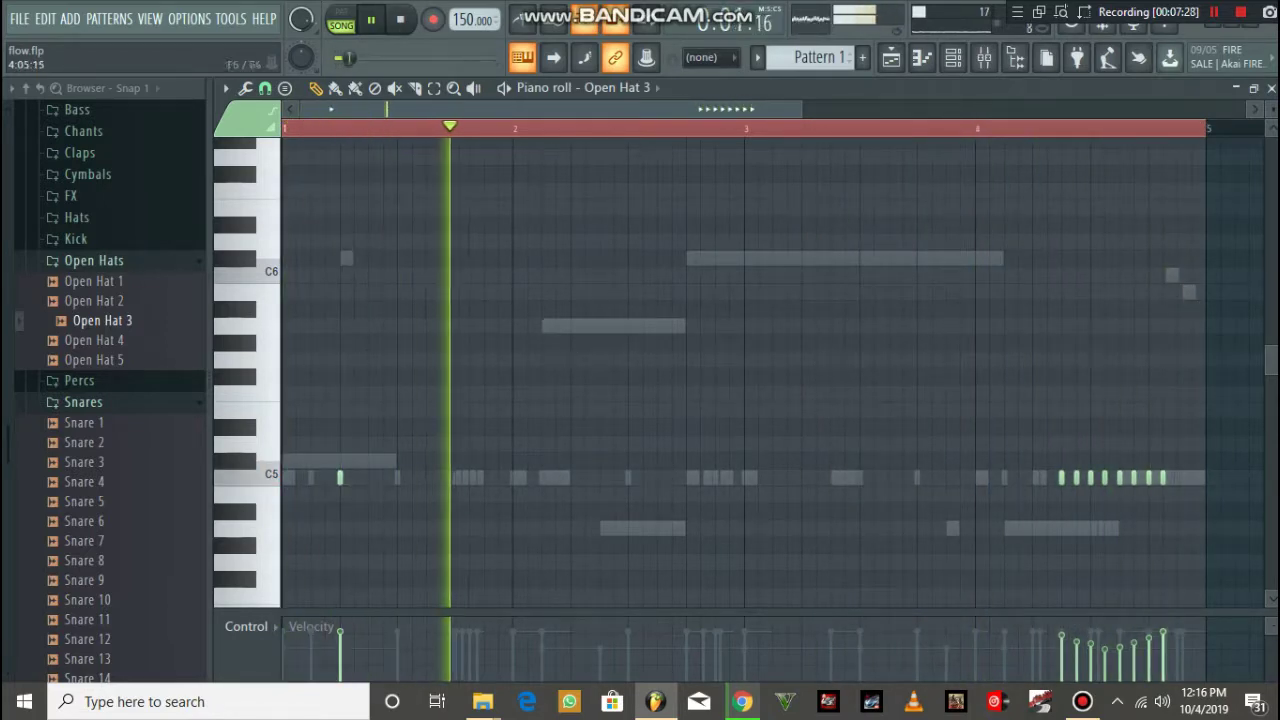
left_click(953, 58)
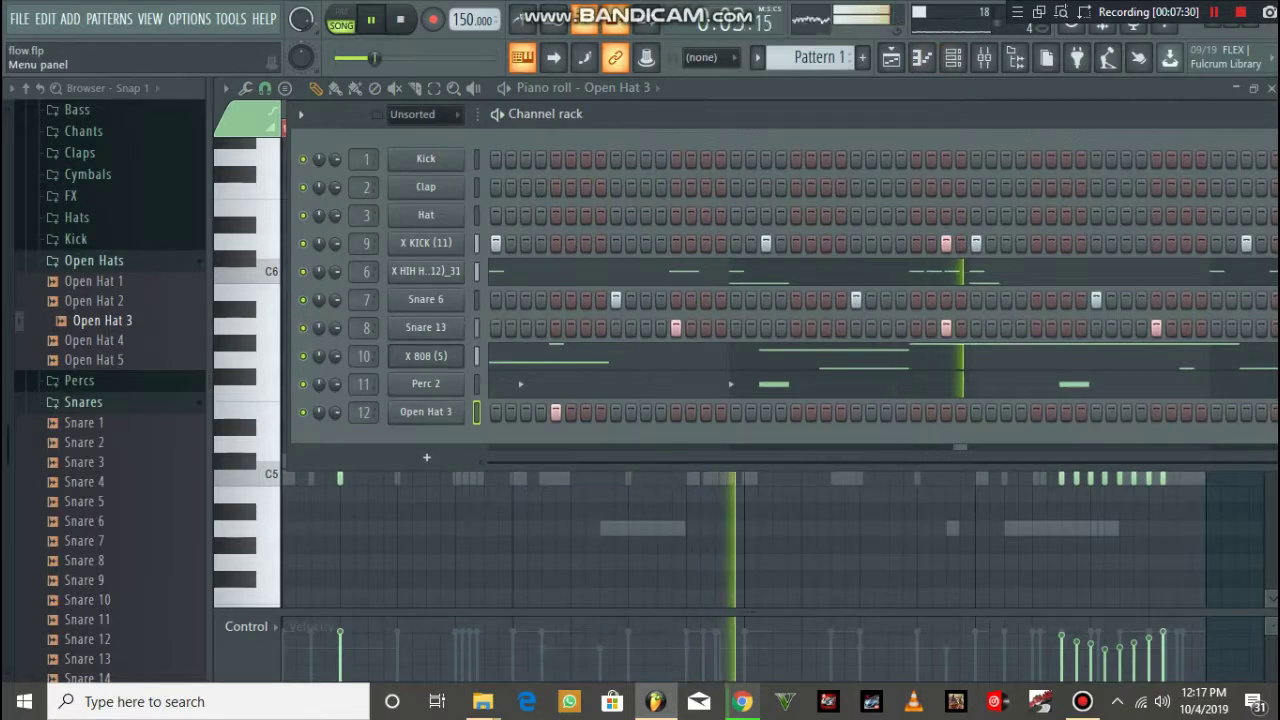
- Save the flow.flp project with the channel rack in view
left_click(19, 19)
left_click(36, 105)
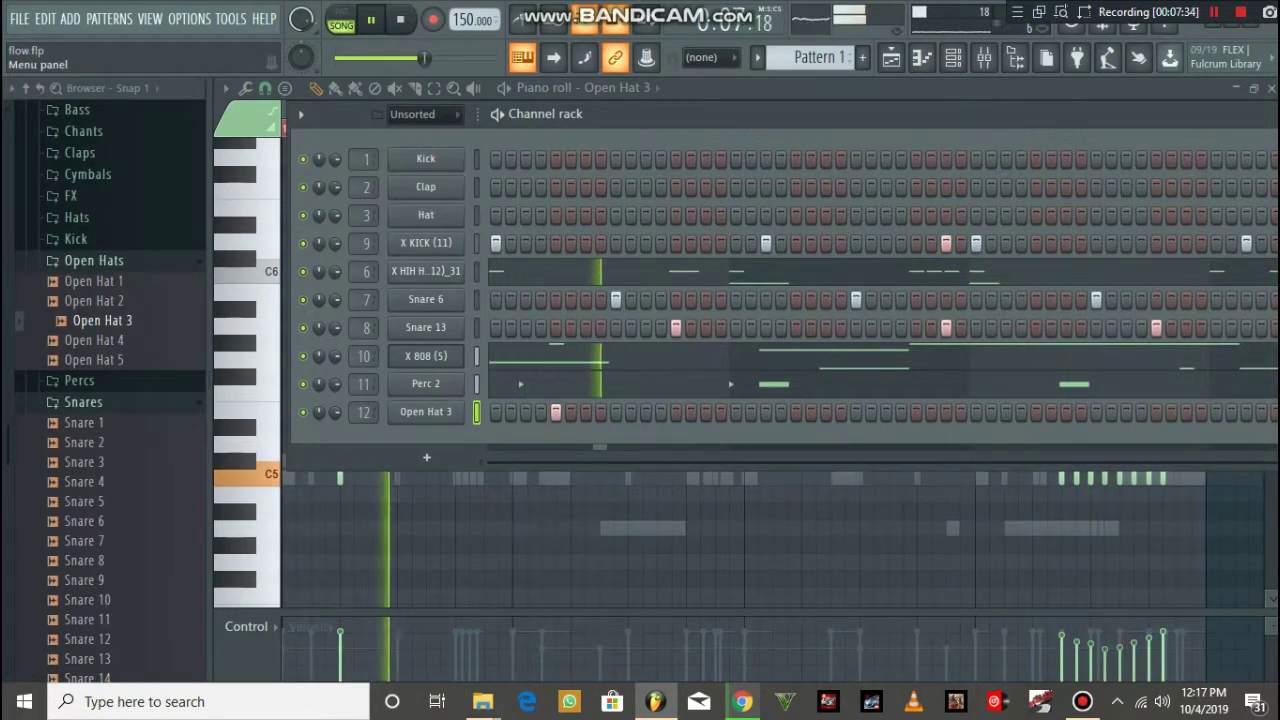
left_click(19, 18)
left_click(36, 105)
left_click(19, 18)
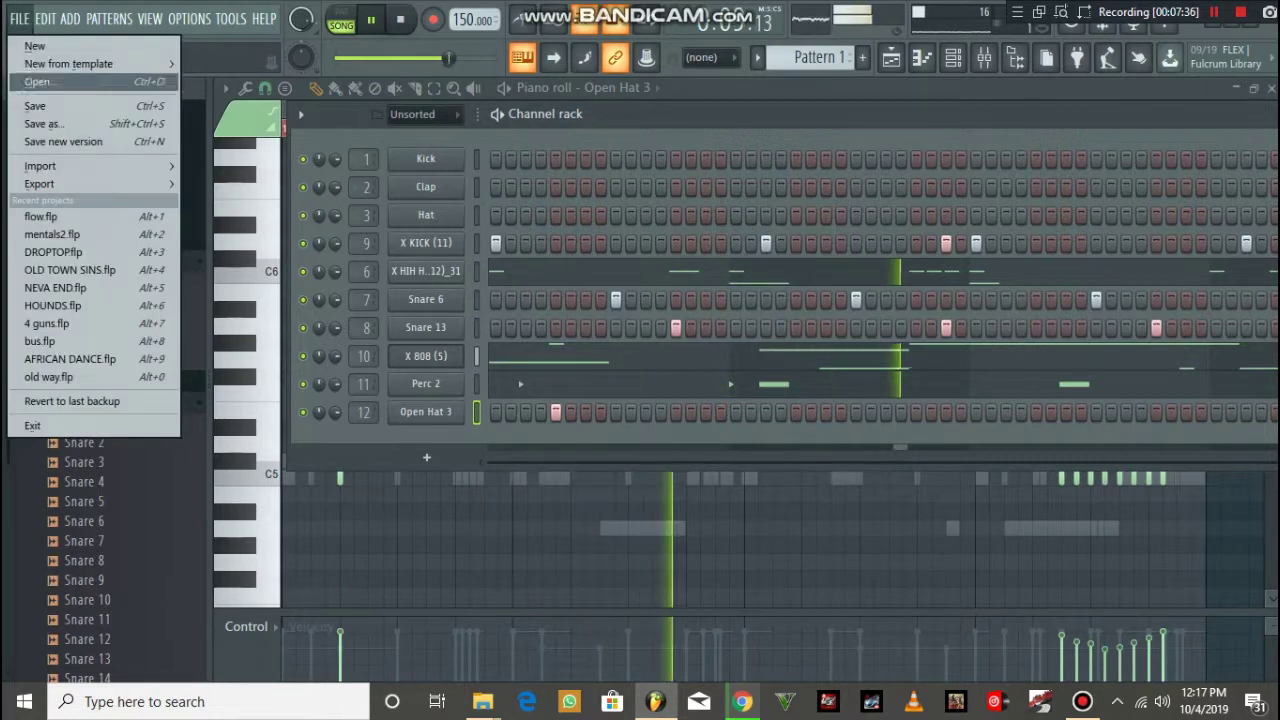
left_click(36, 105)
left_click(19, 18)
left_click(36, 105)
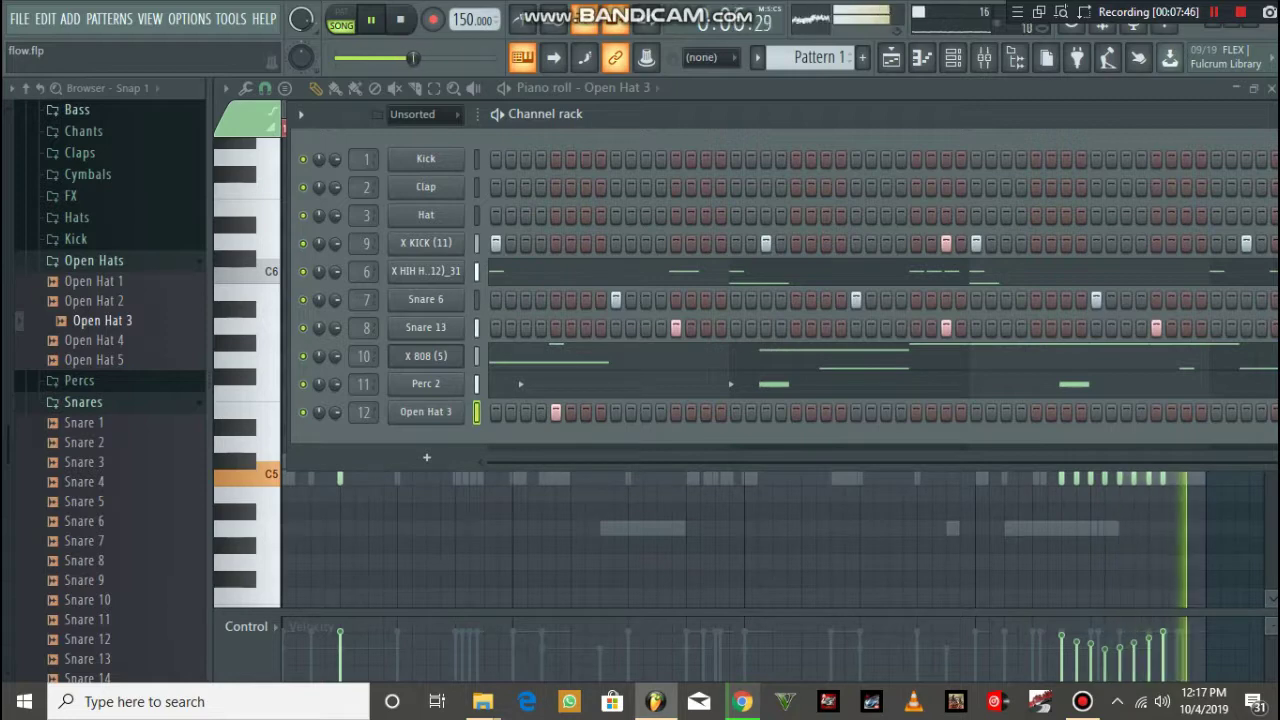
- Collapse the Snares and Open Hats folders in the Travis Scott Drum Kit browser listing
left_click(84, 402)
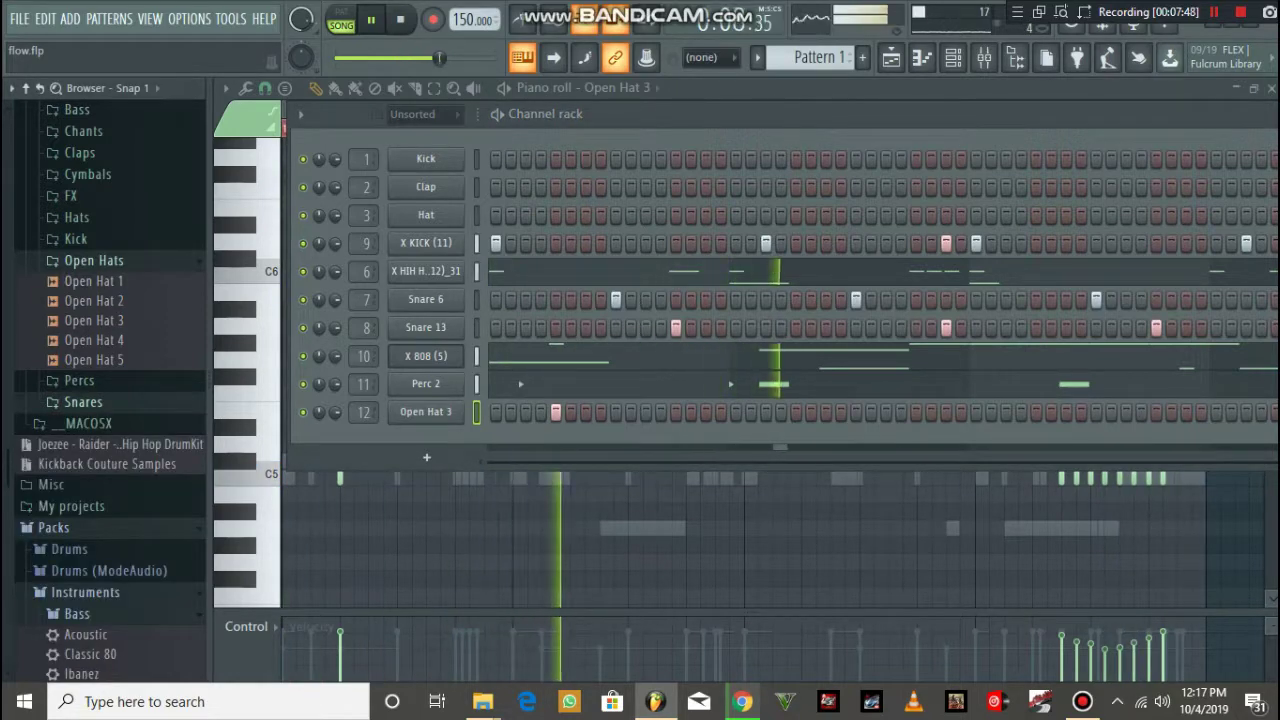
left_click(94, 261)
scroll(94, 270, "up", 4)
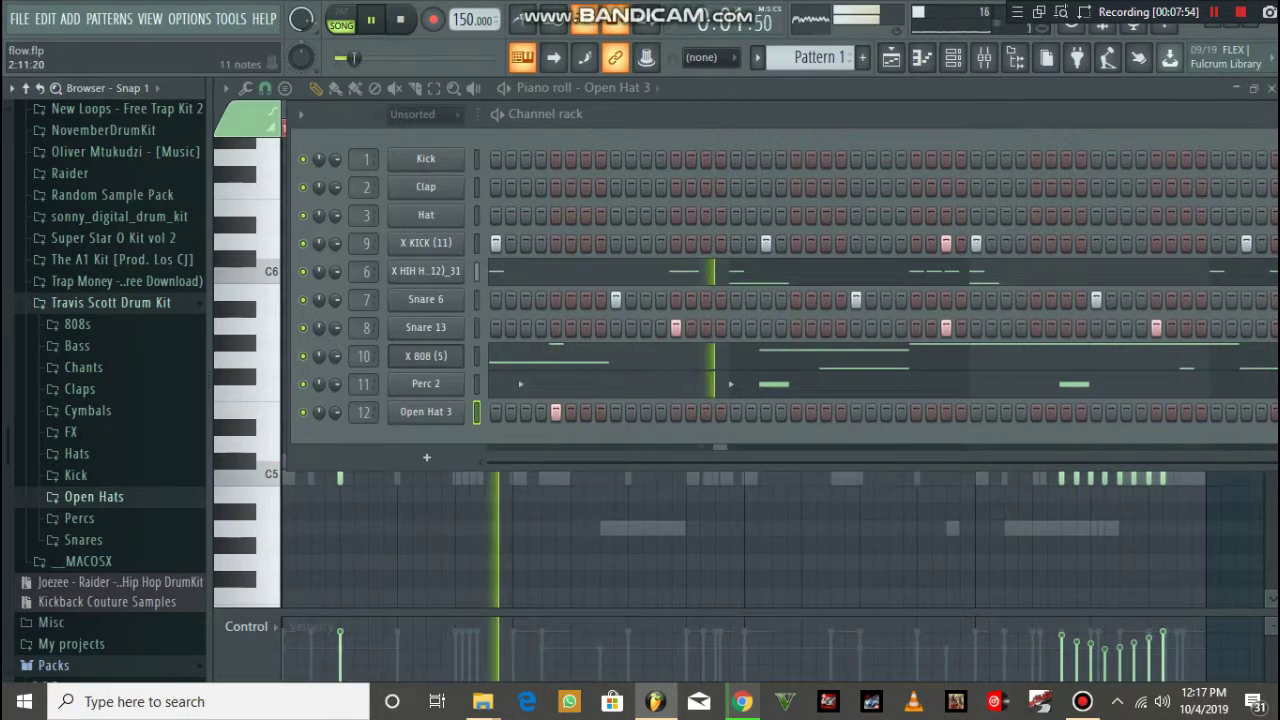
- Add an X KICK (11) hit on step 9 of bar 3 and move the channel rack back to show its channel names
left_click_drag(800, 114, 459, 122)
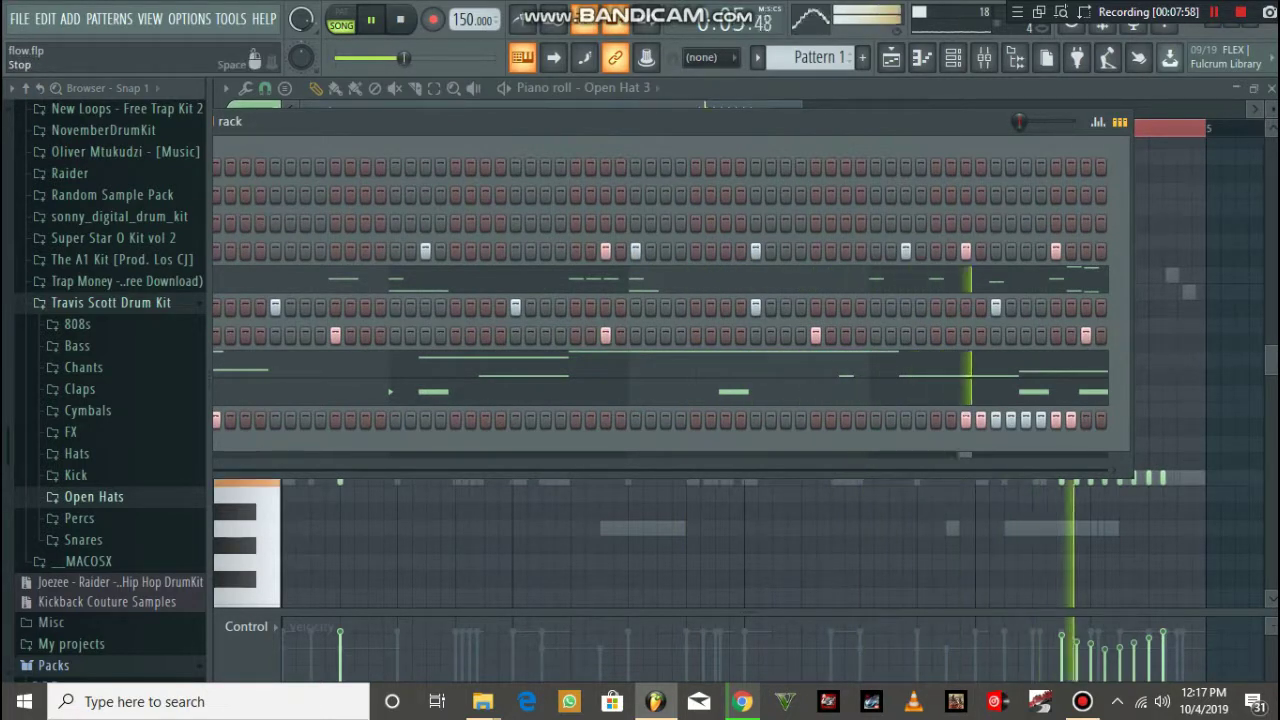
key("space")
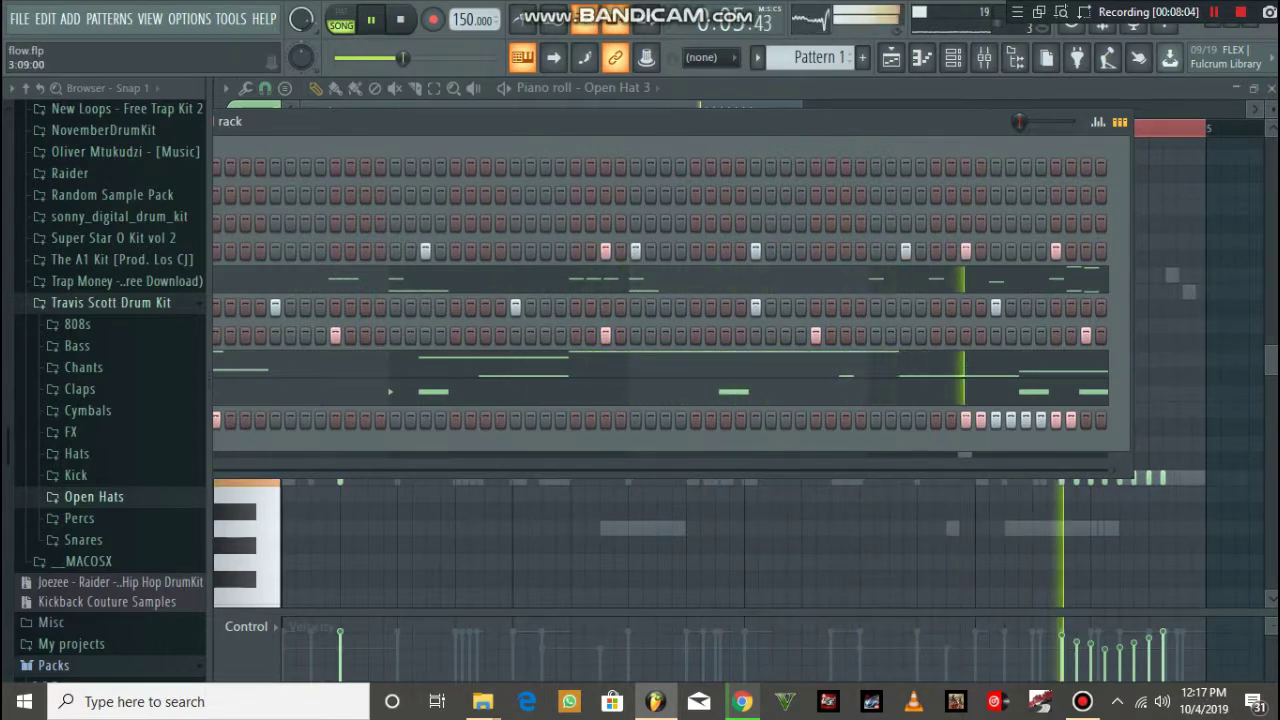
left_click_drag(560, 121, 865, 153)
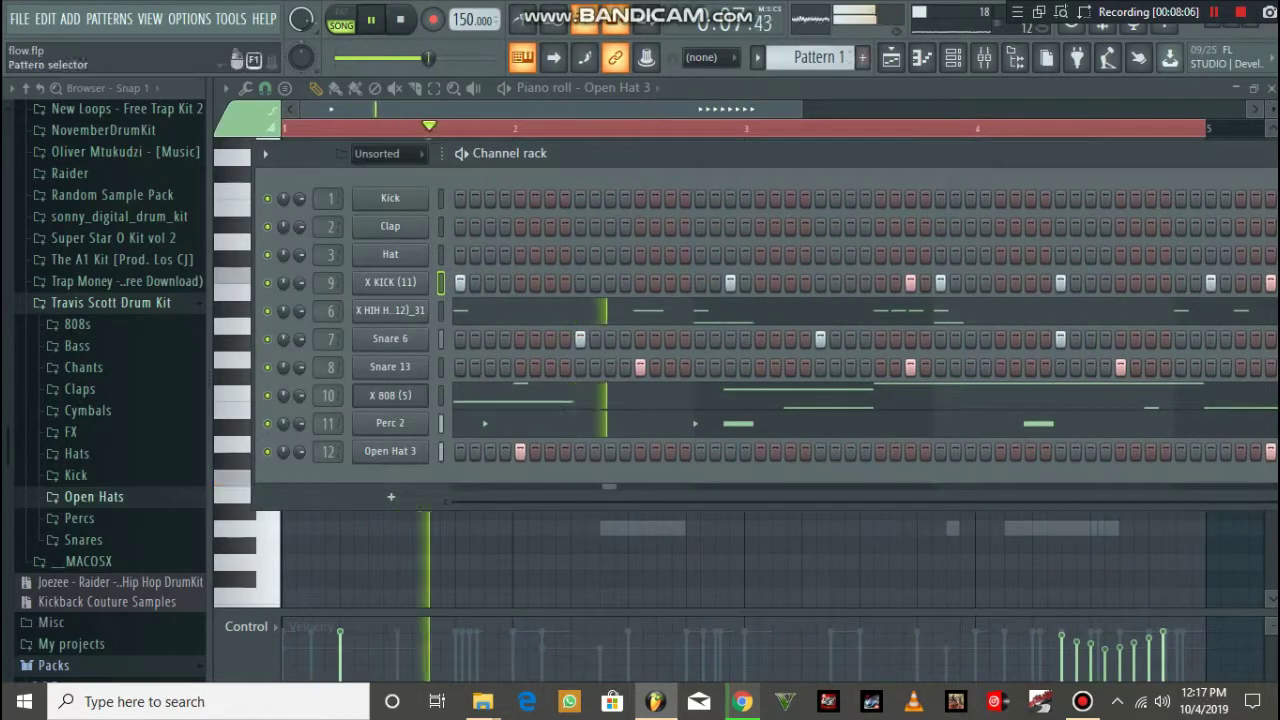
- Bring up the playlist arrangement, save the project, and reopen the channel rack
left_click(891, 58)
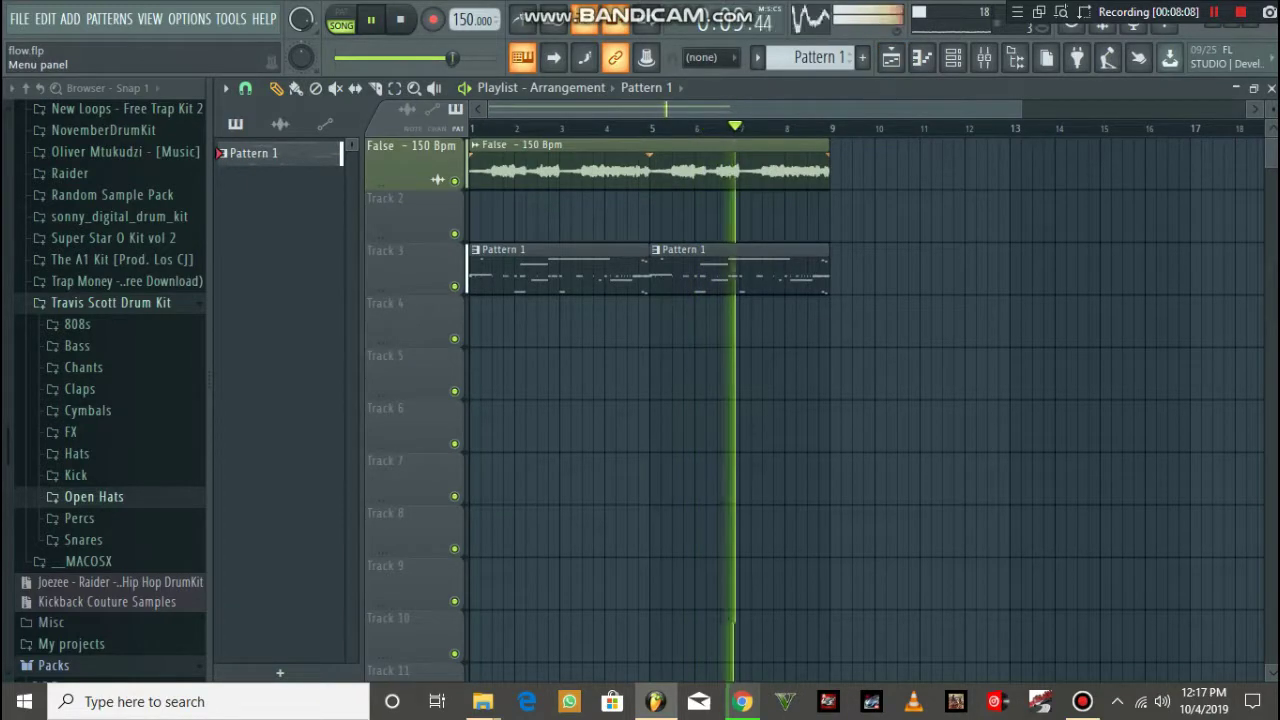
left_click(19, 19)
left_click(42, 106)
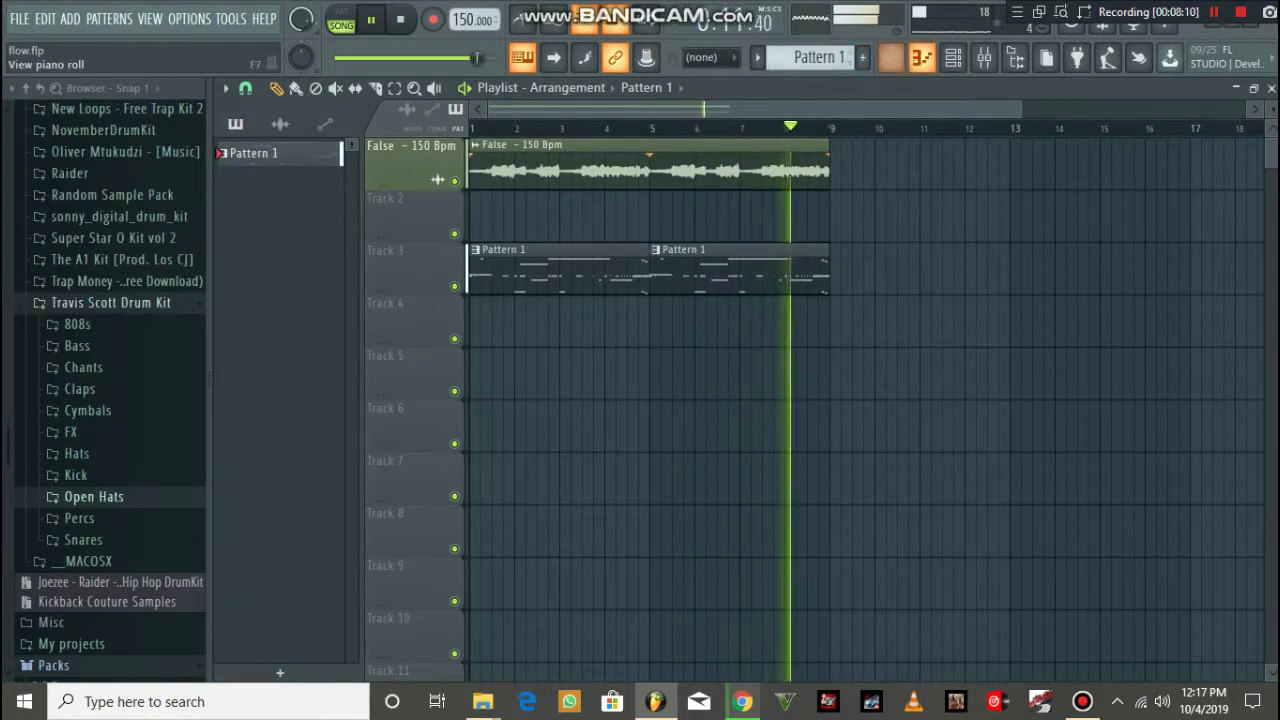
left_click(953, 57)
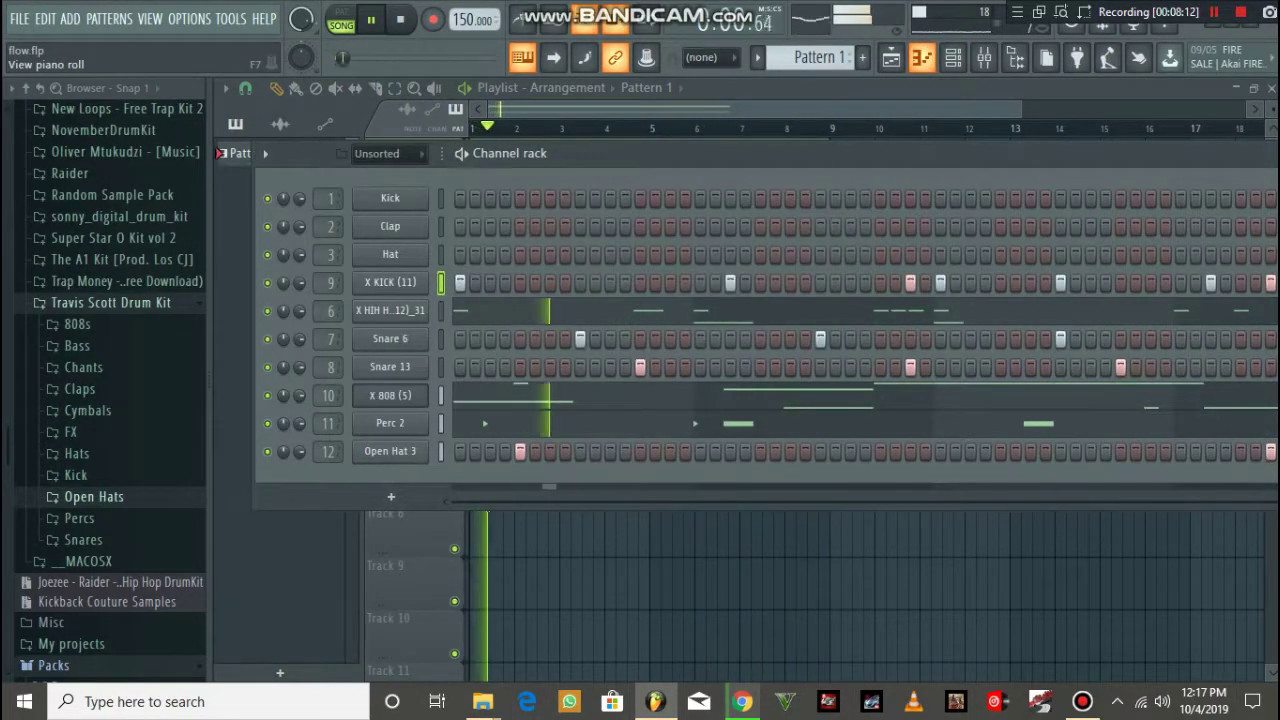